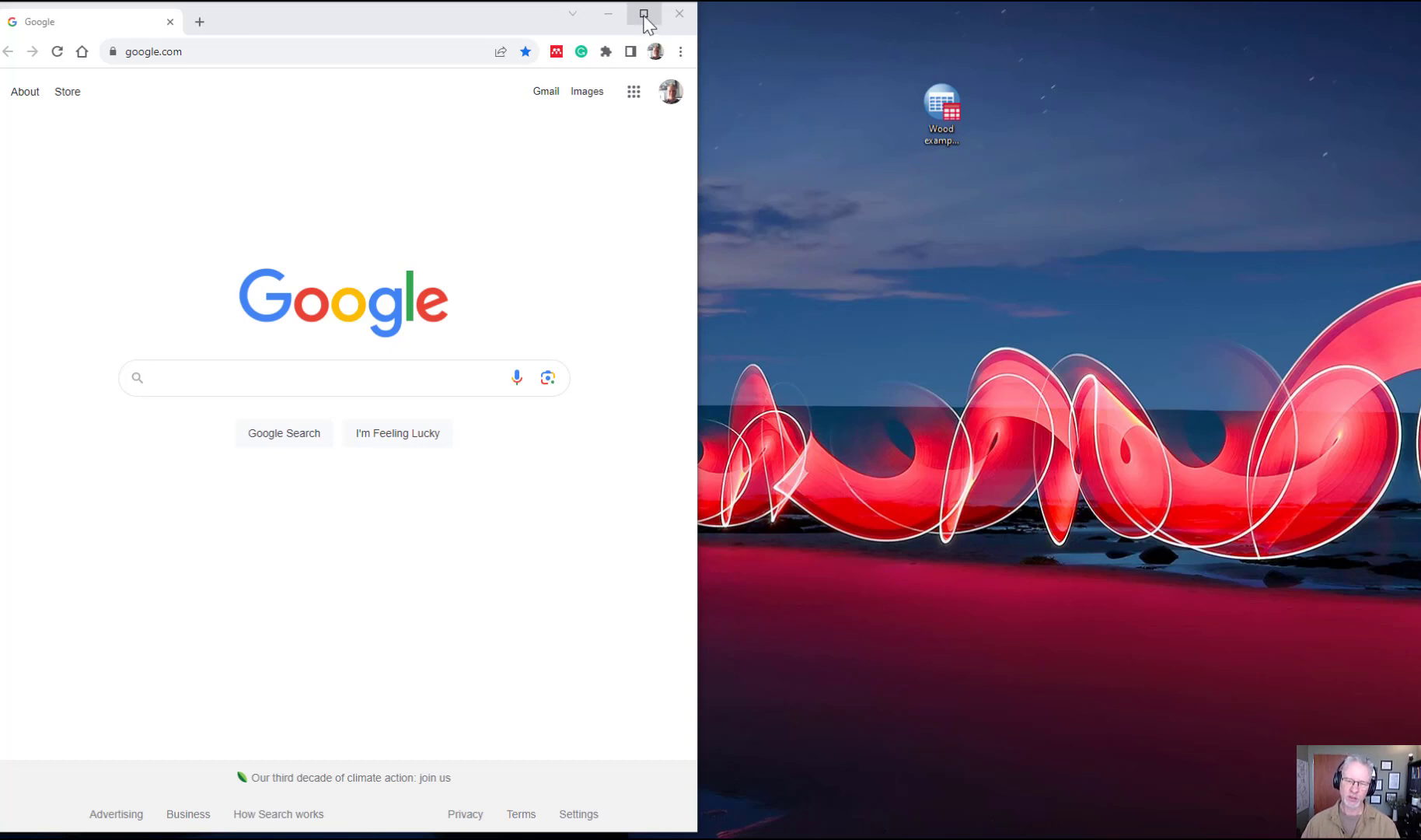
Maximize the browser and open the myUTSA Apps logon page through the UTSA website's myUTSA resources.
click(644, 17)
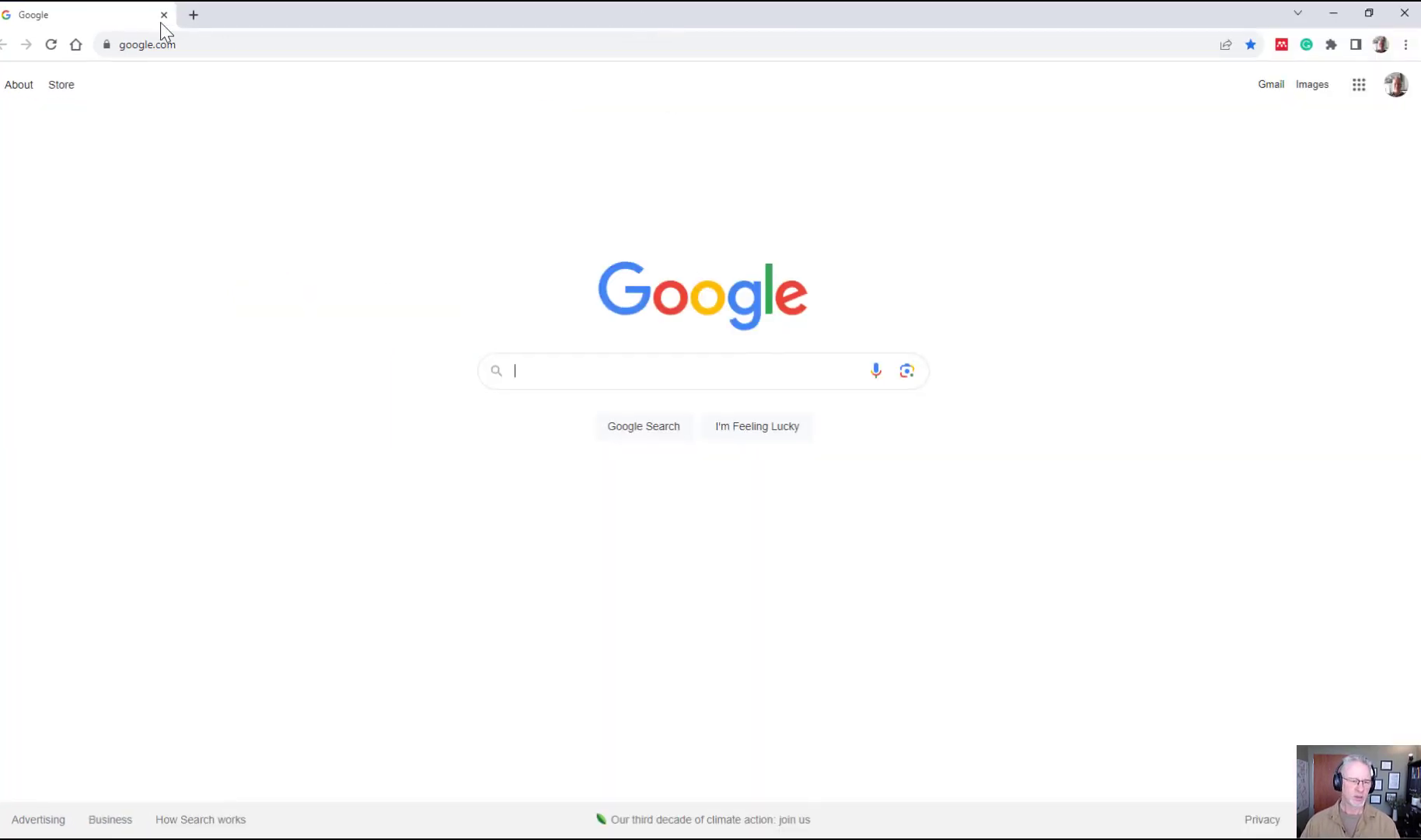
click(195, 16)
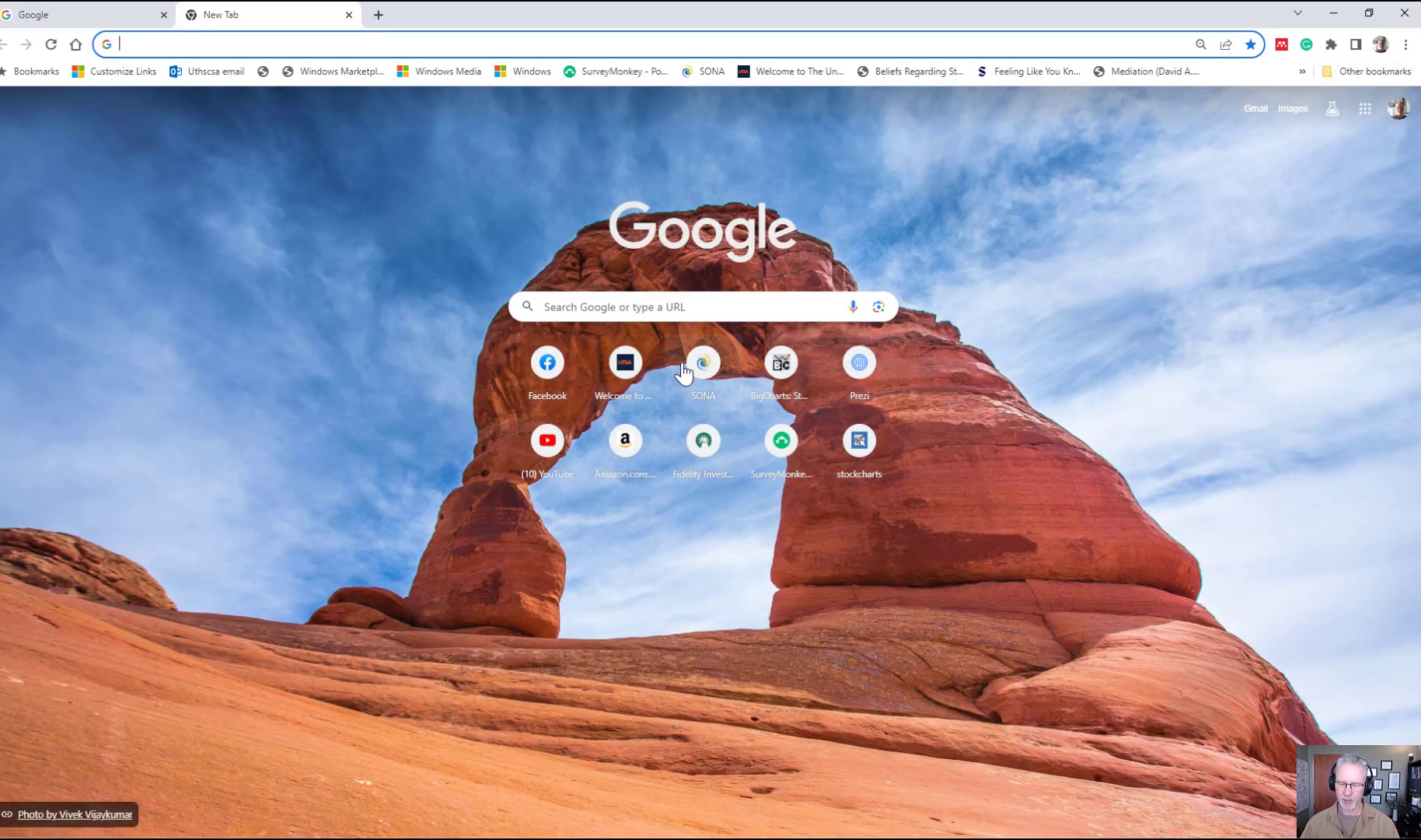
click(627, 370)
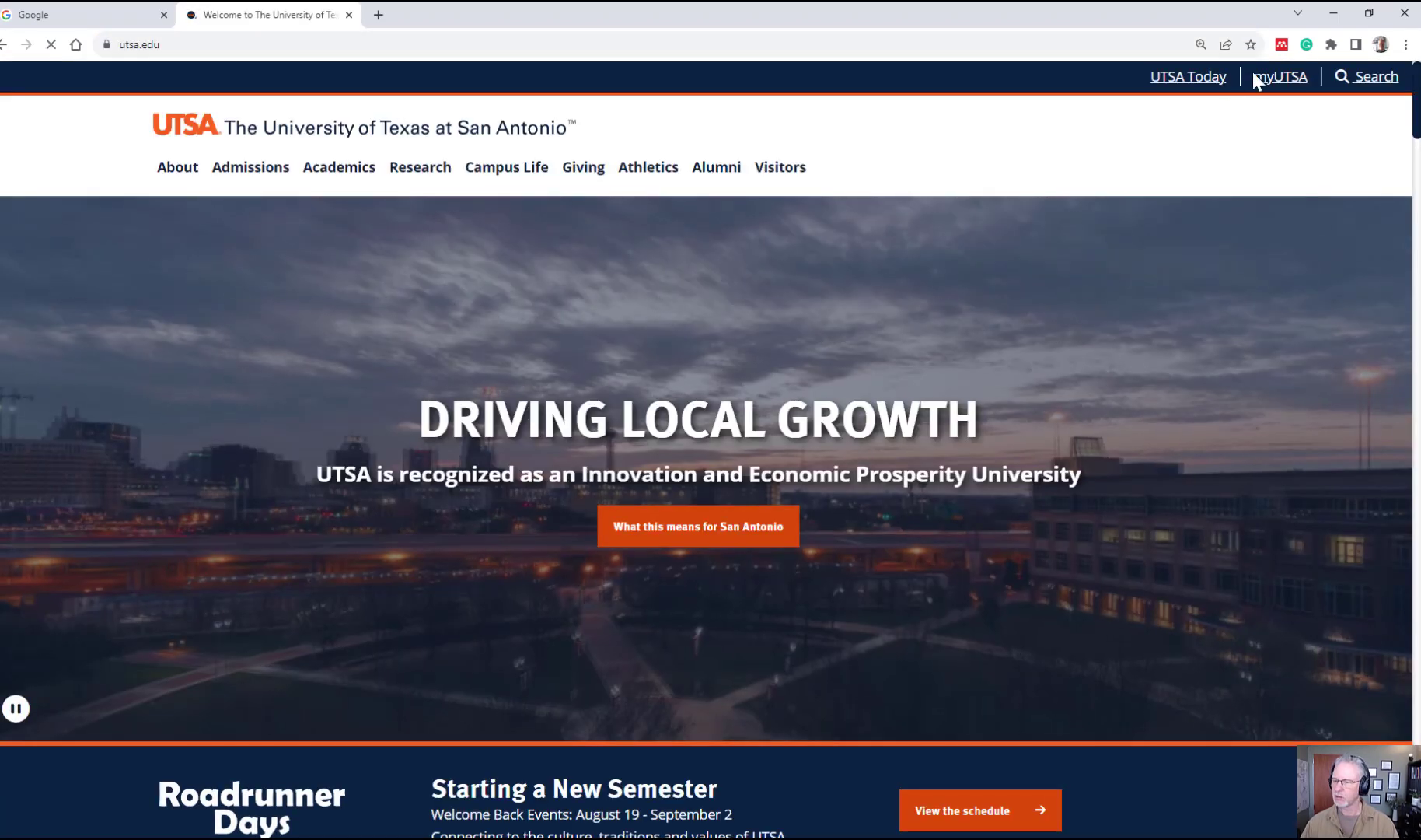
click(1291, 78)
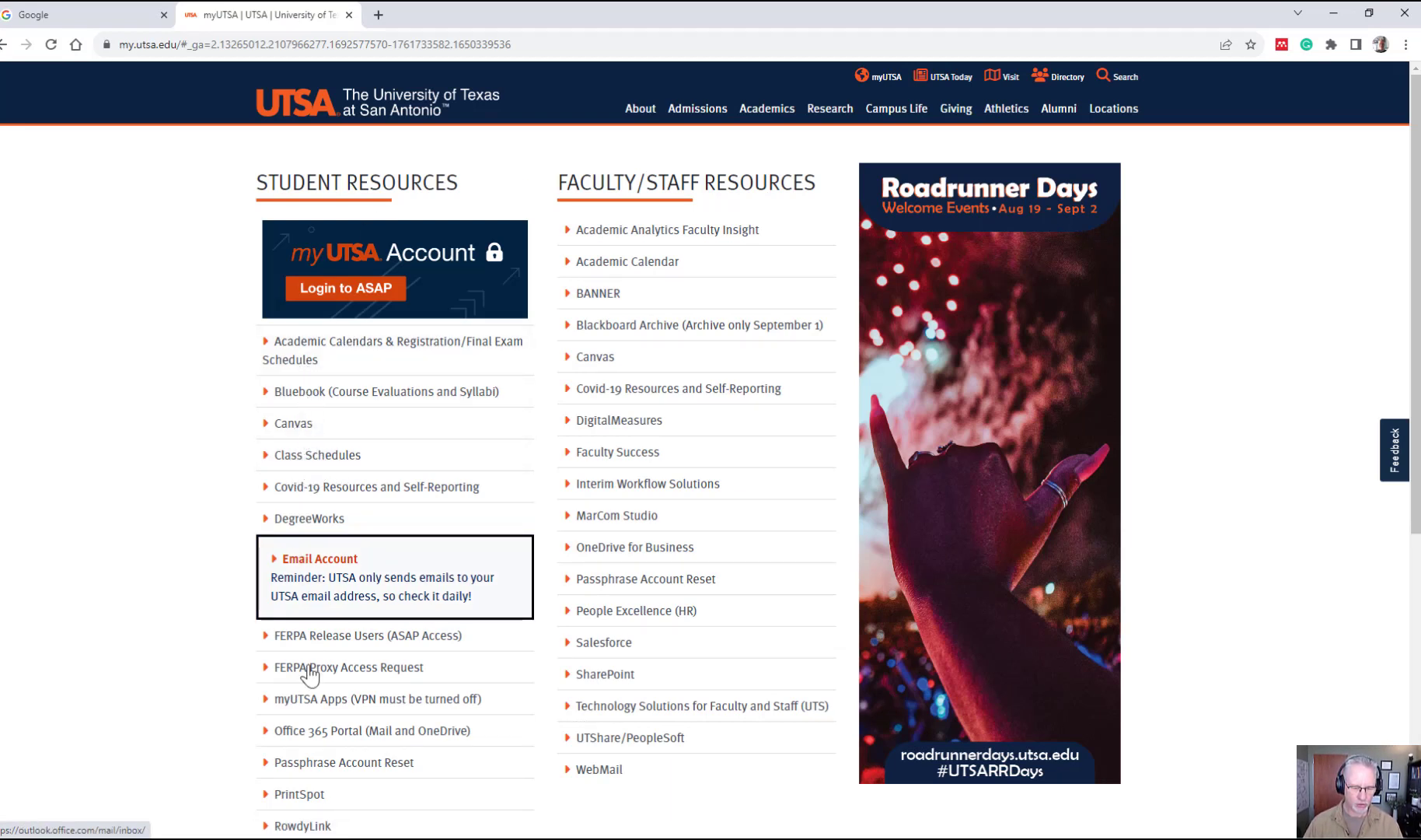
click(323, 702)
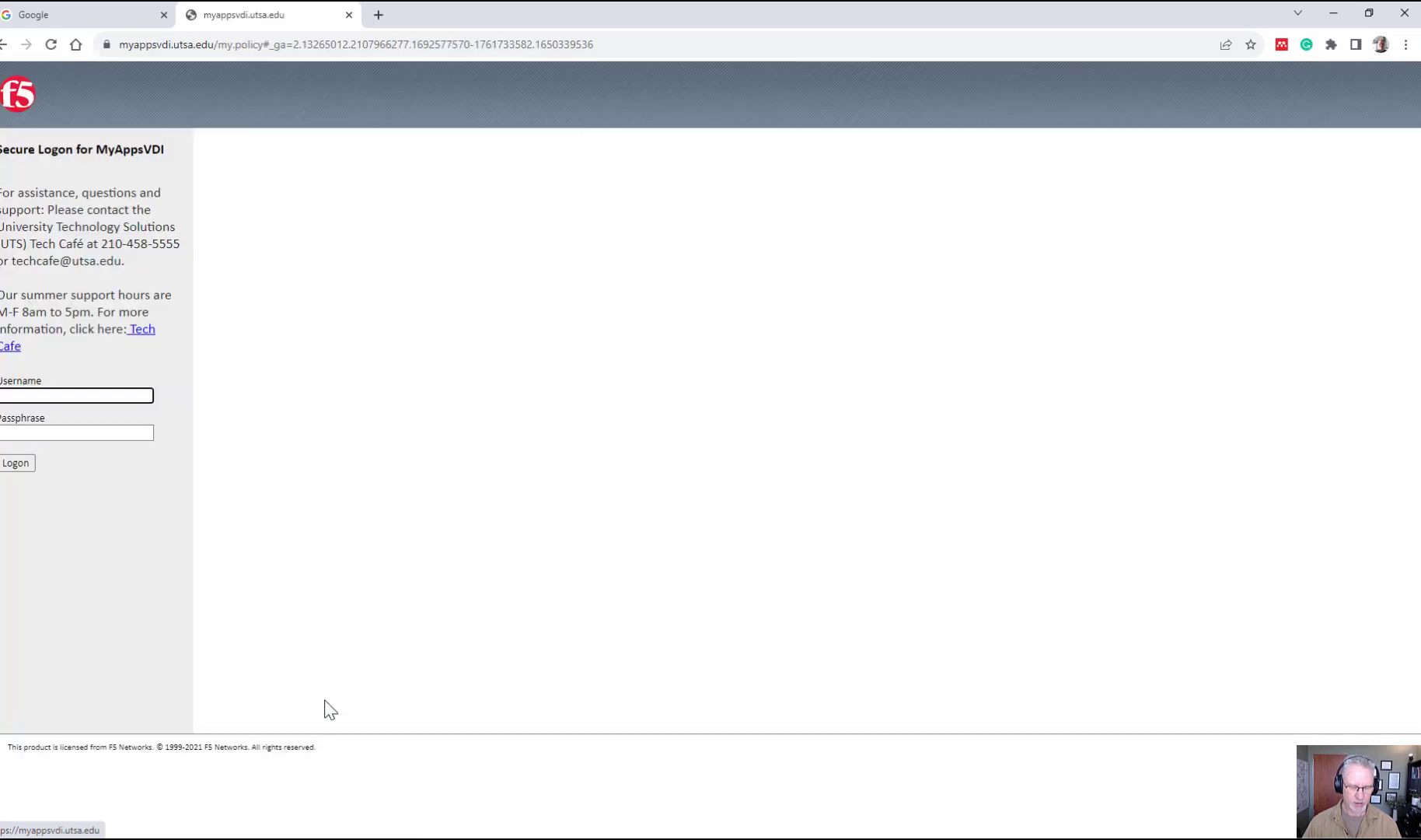
Log on to MyAppsVDI with the username and passphrase, authenticate by push, and open the Student_General_VDI desktop.
click(14, 465)
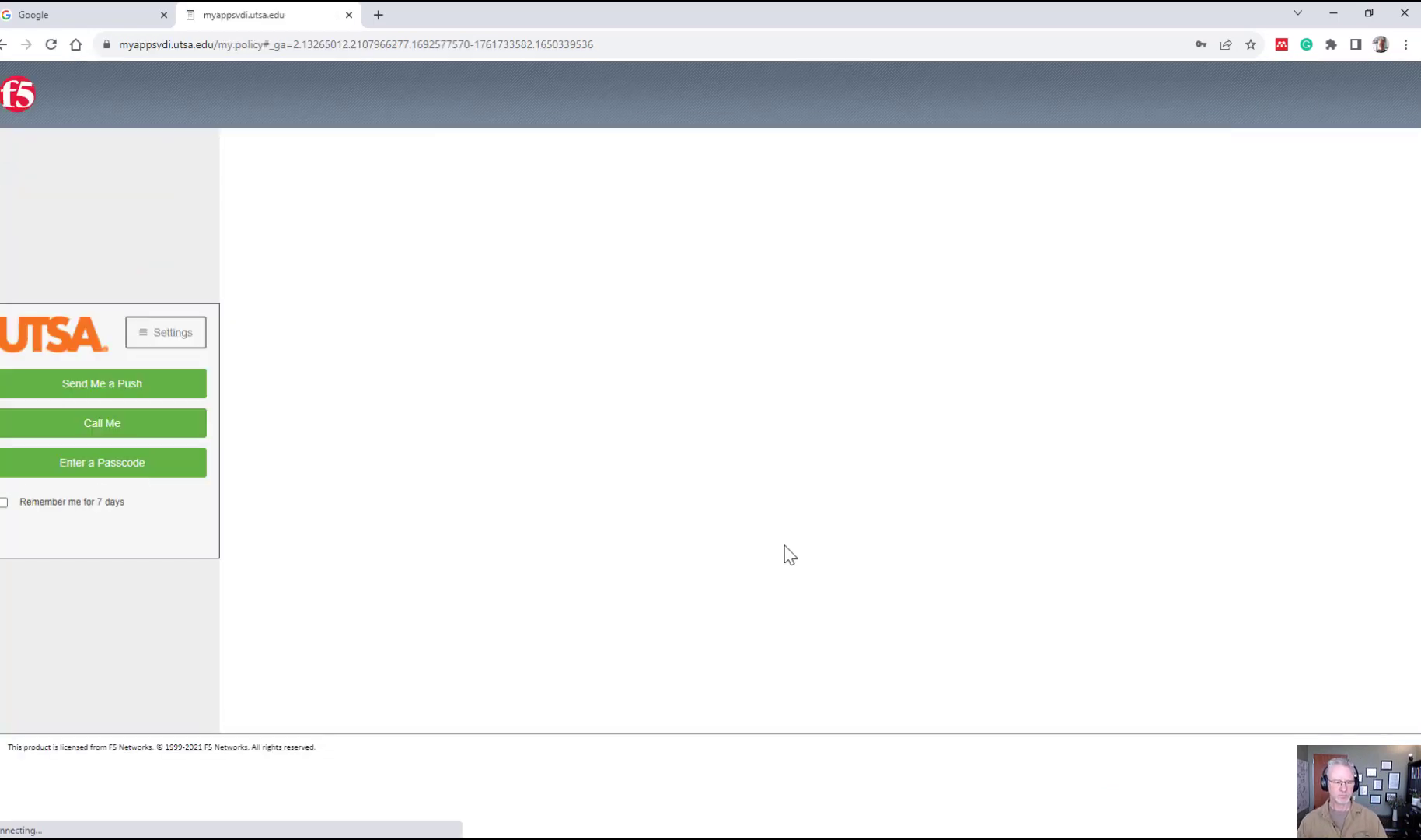
click(89, 384)
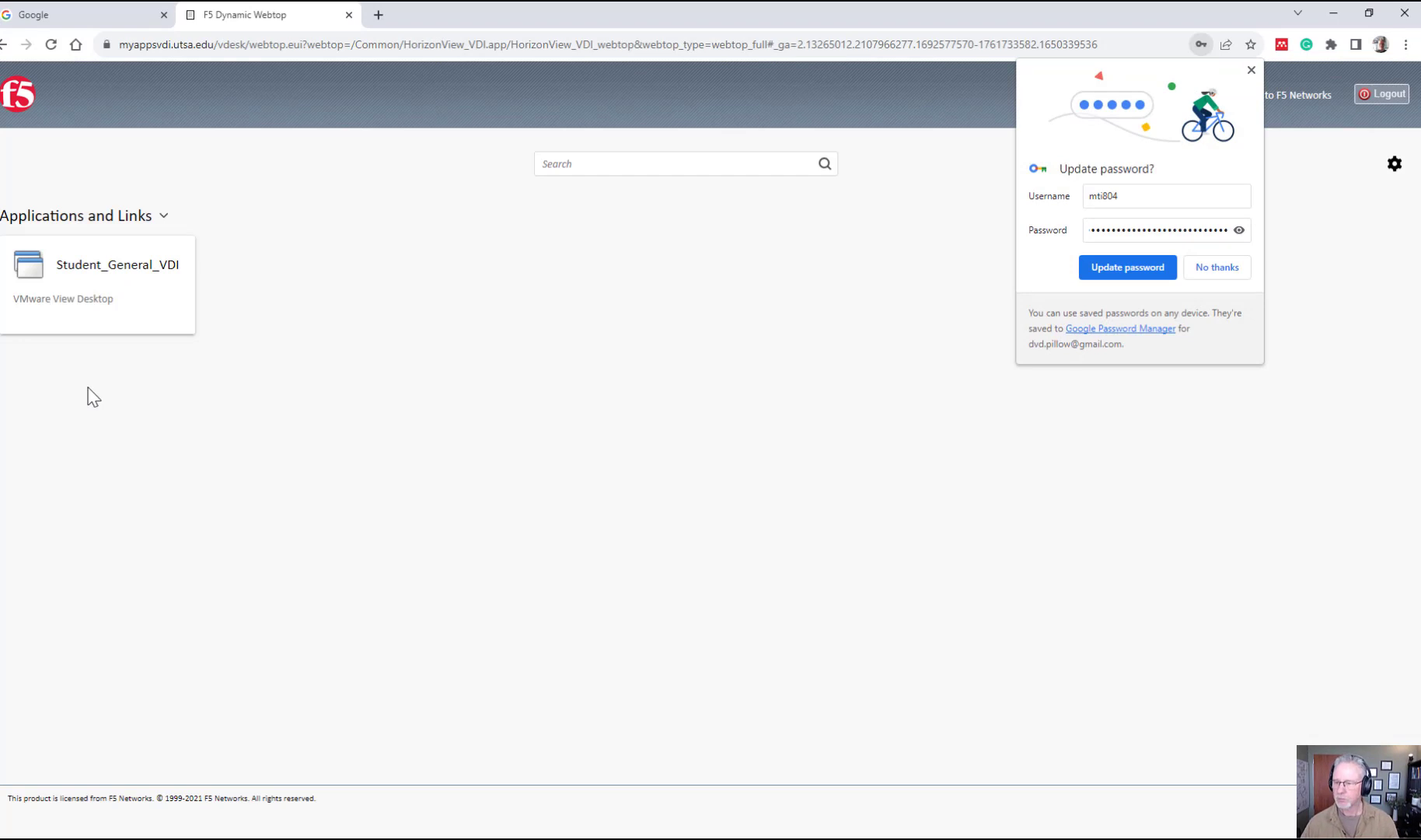
click(1251, 71)
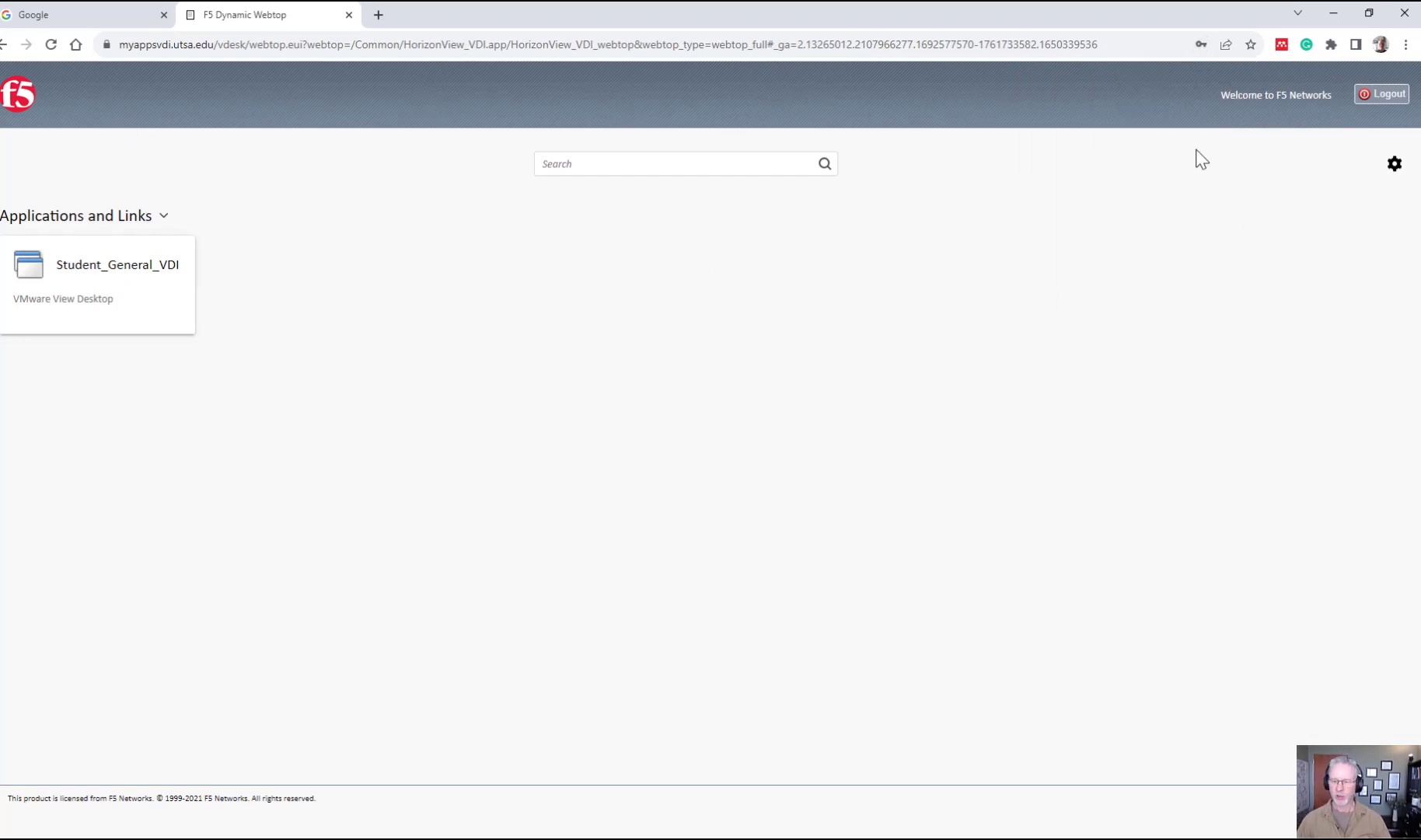
click(98, 272)
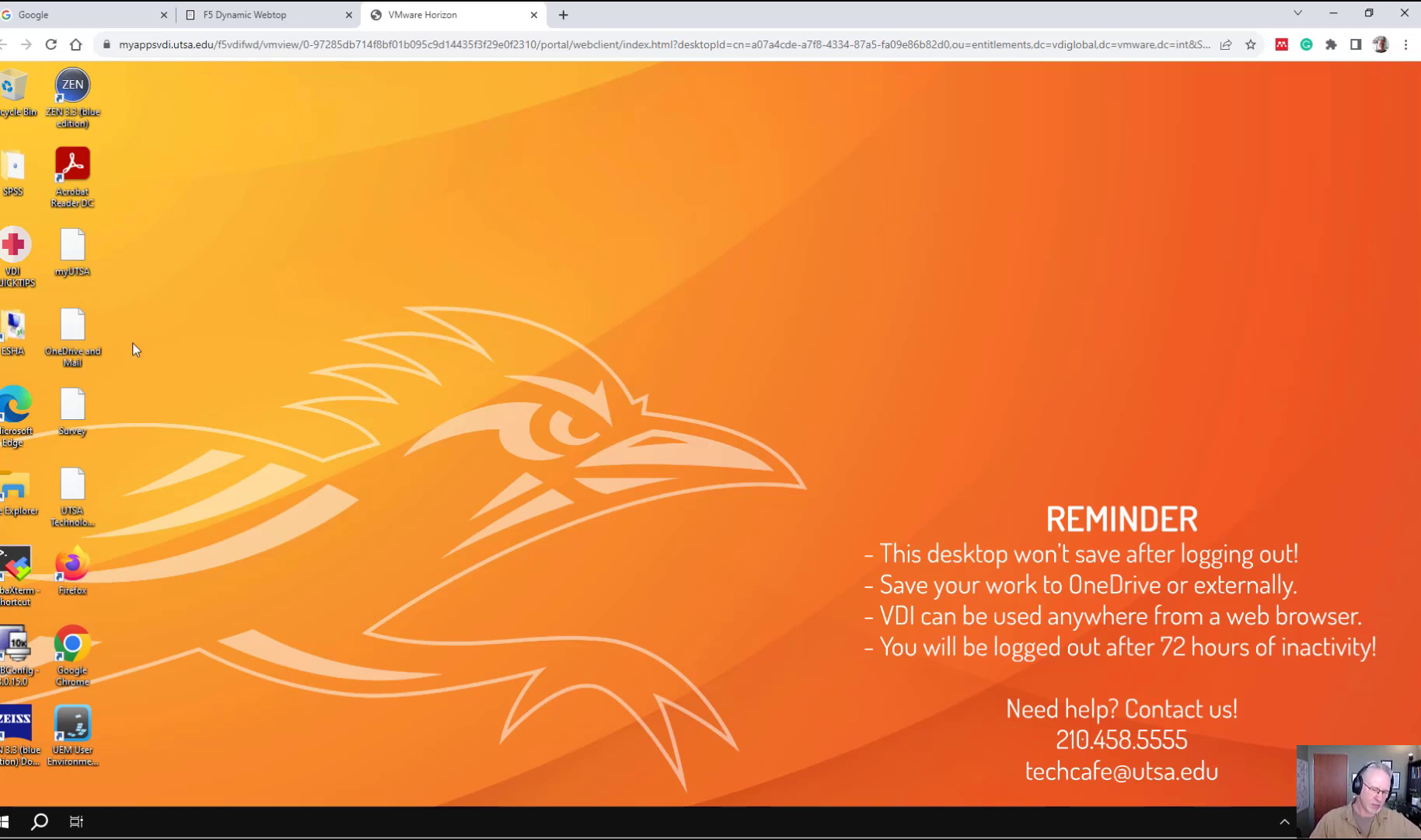
Launch IBM SPSS Amos 27 Graphics on the virtual desktop.
click(6, 821)
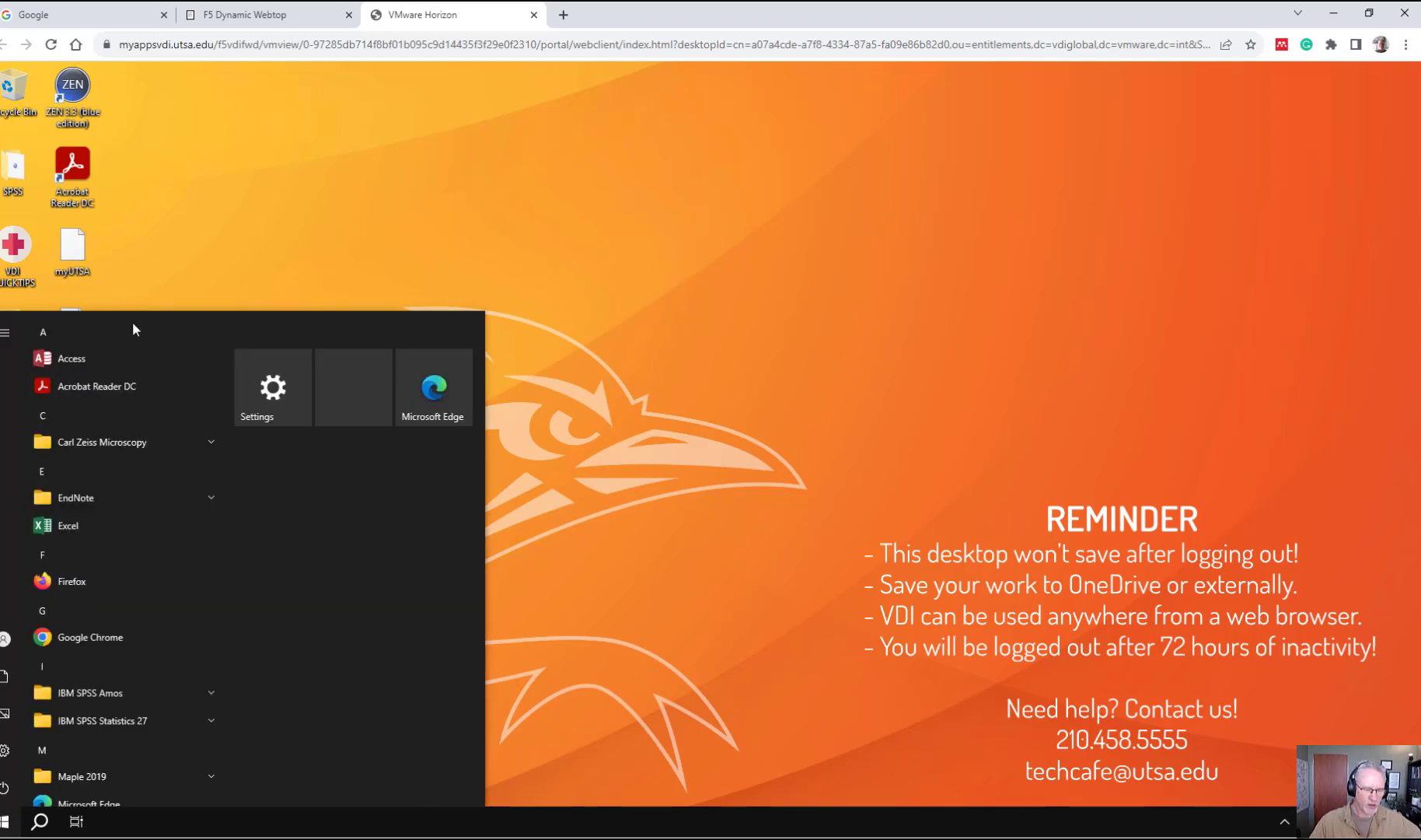
scroll(118, 446, down, 6)
scroll(109, 473, up, 3)
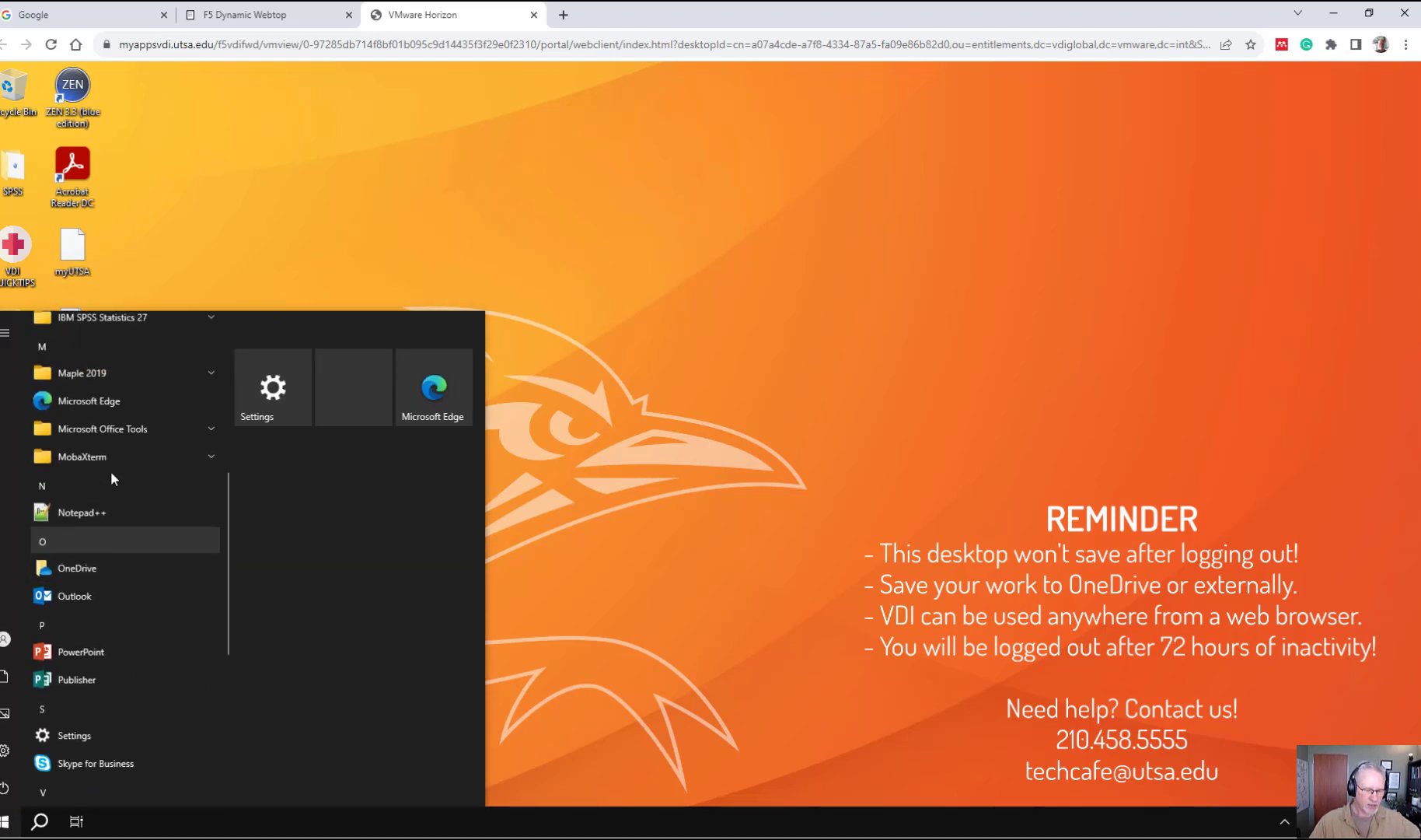
scroll(93, 523, up, 2)
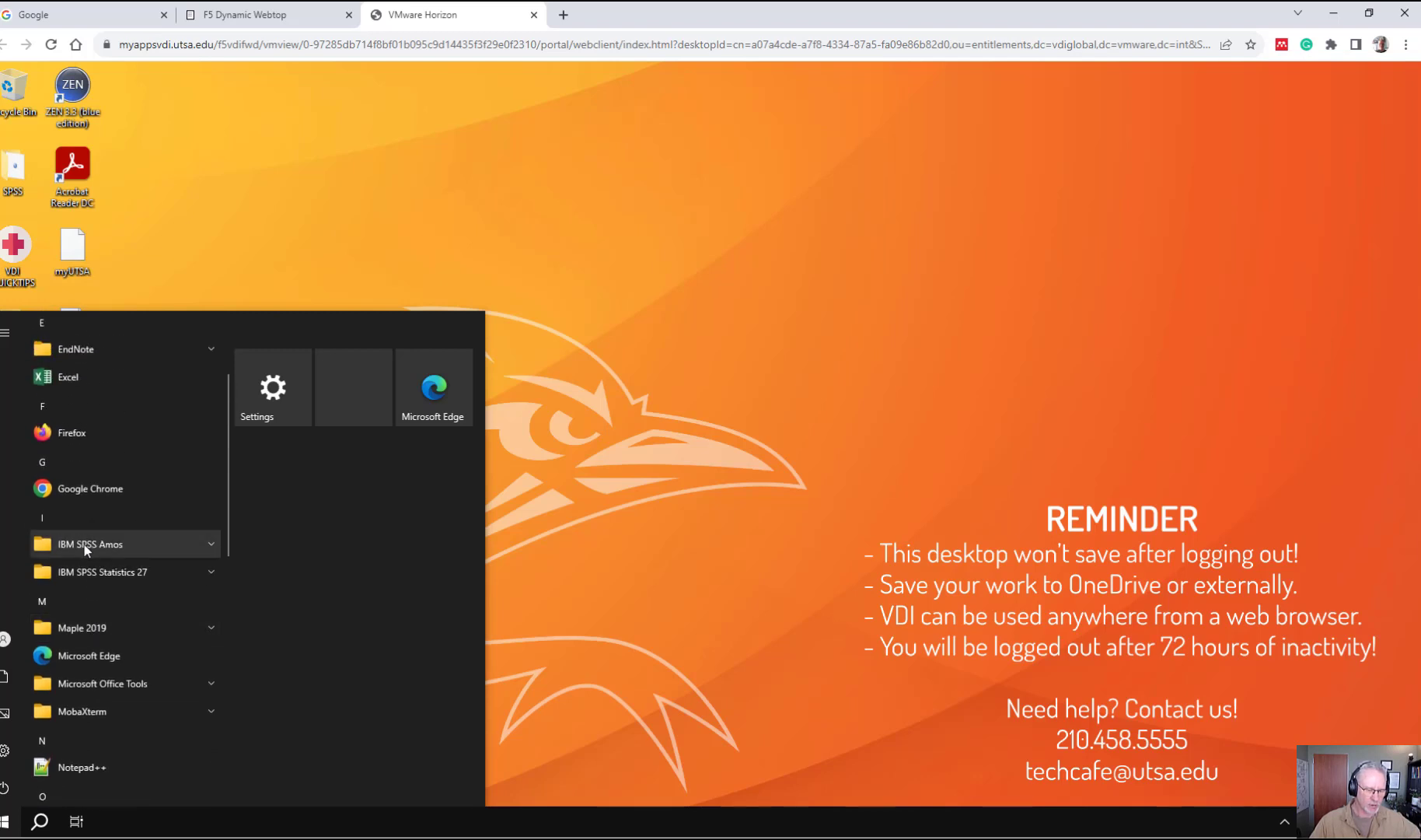
click(85, 544)
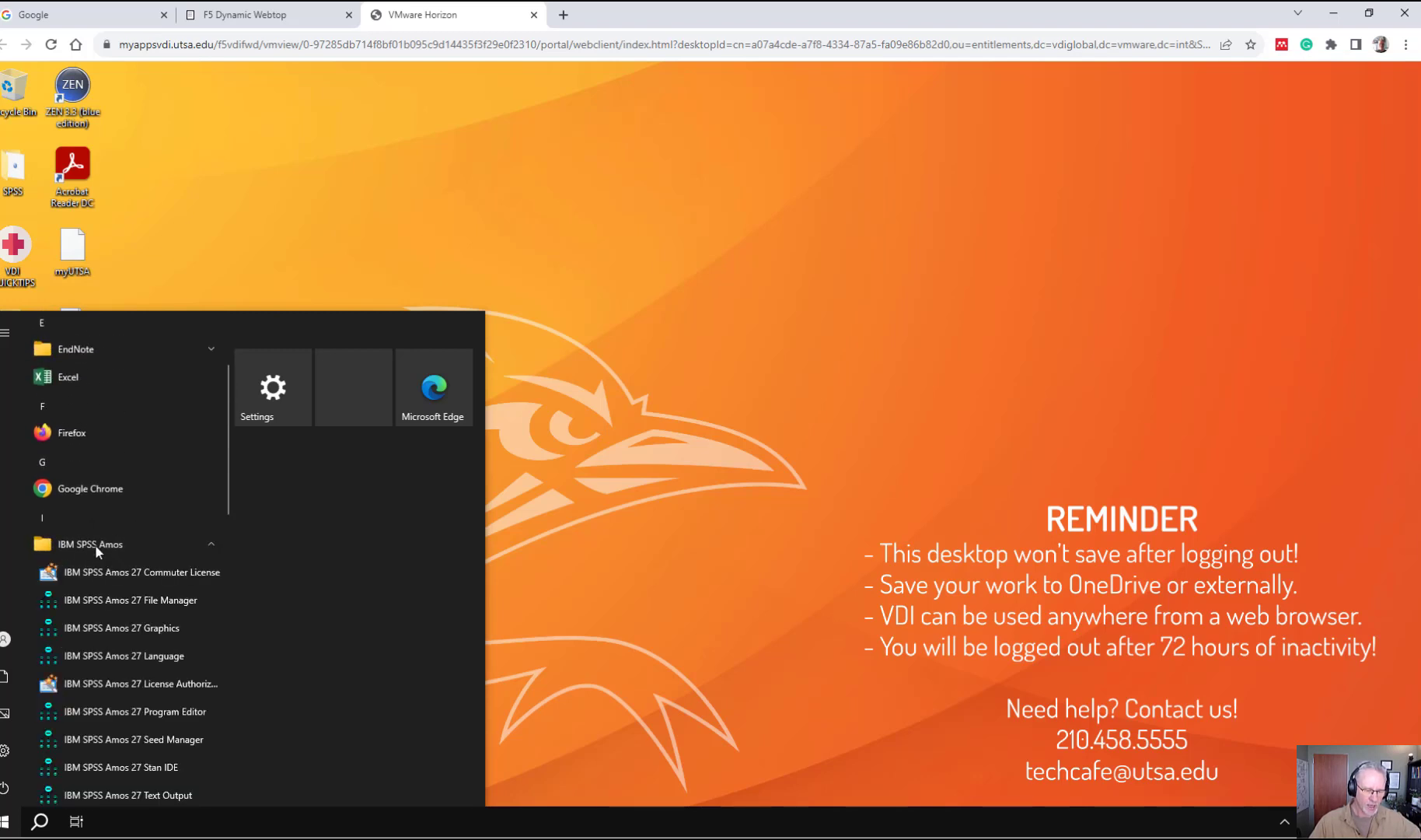
click(122, 628)
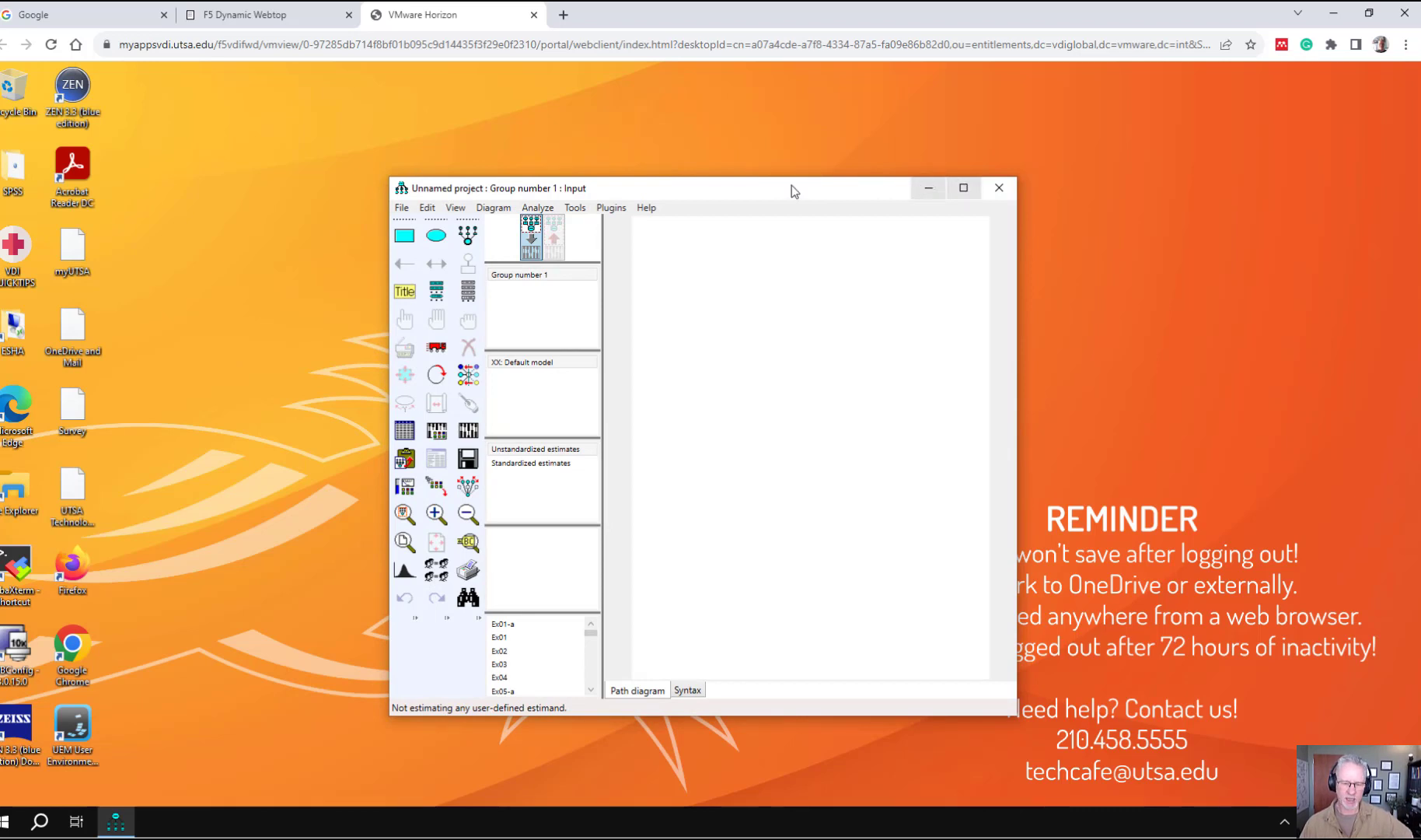
Reposition the Amos Graphics window near the middle of the virtual desktop.
drag(774, 185, 644, 134)
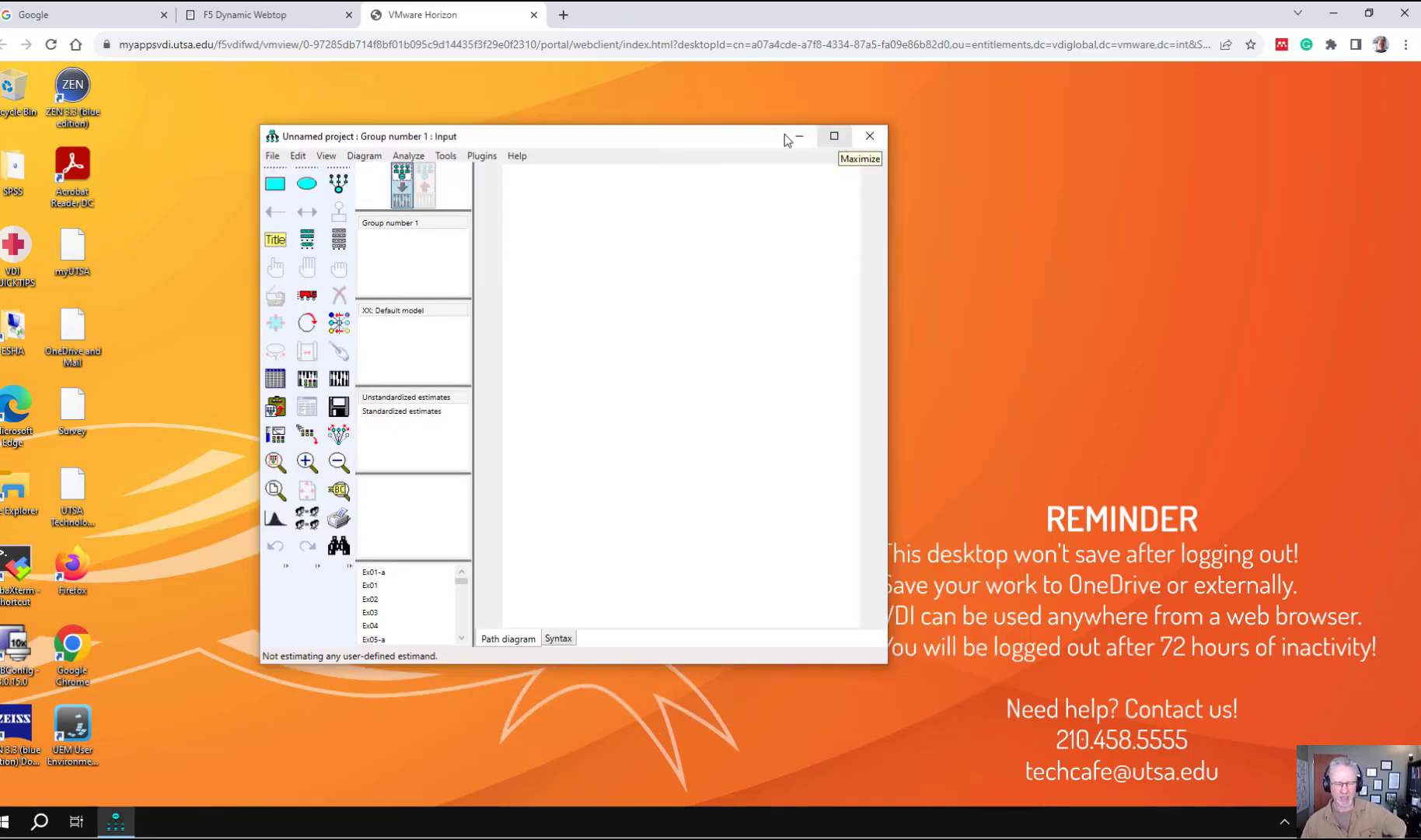
drag(675, 144, 721, 160)
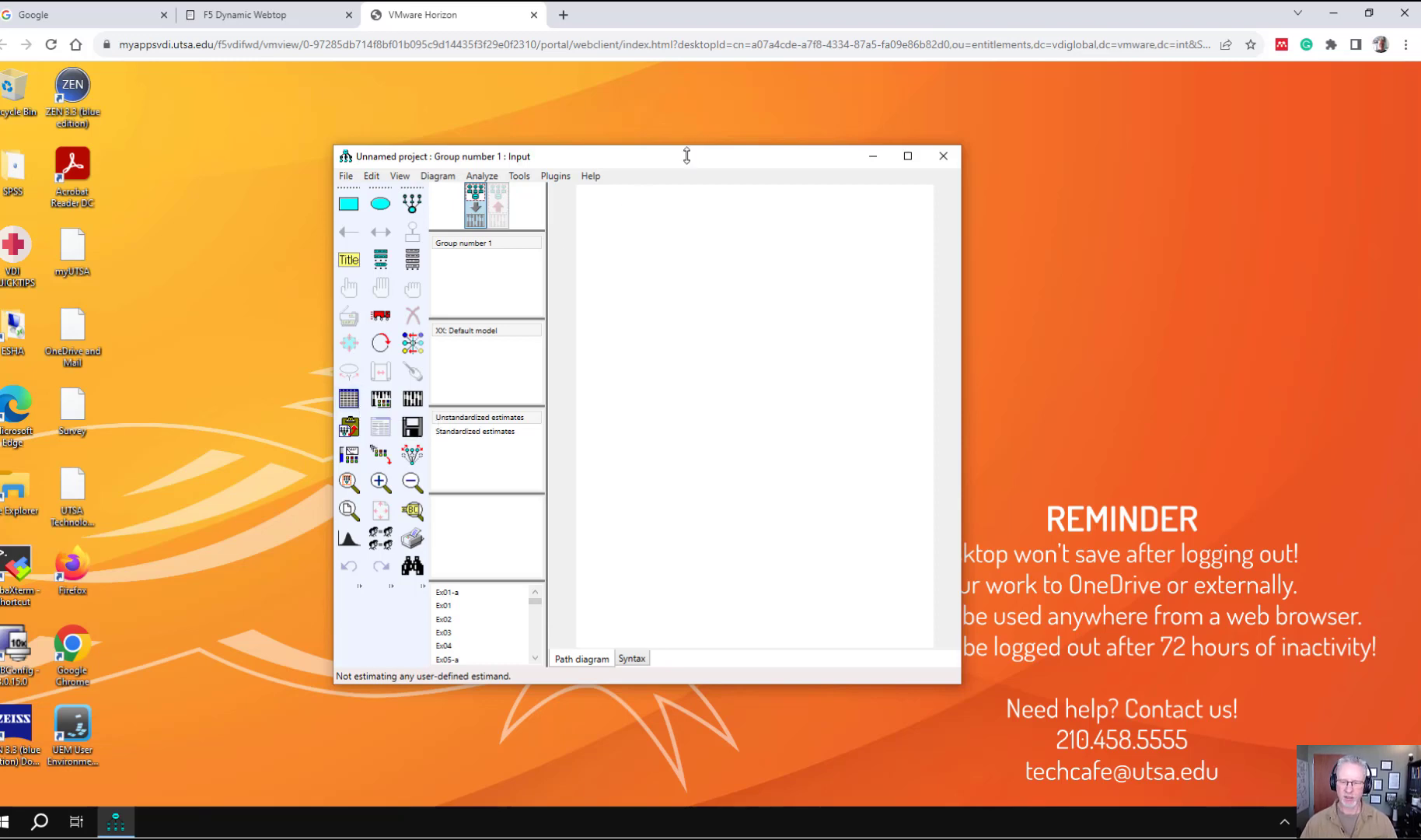
drag(687, 155, 785, 167)
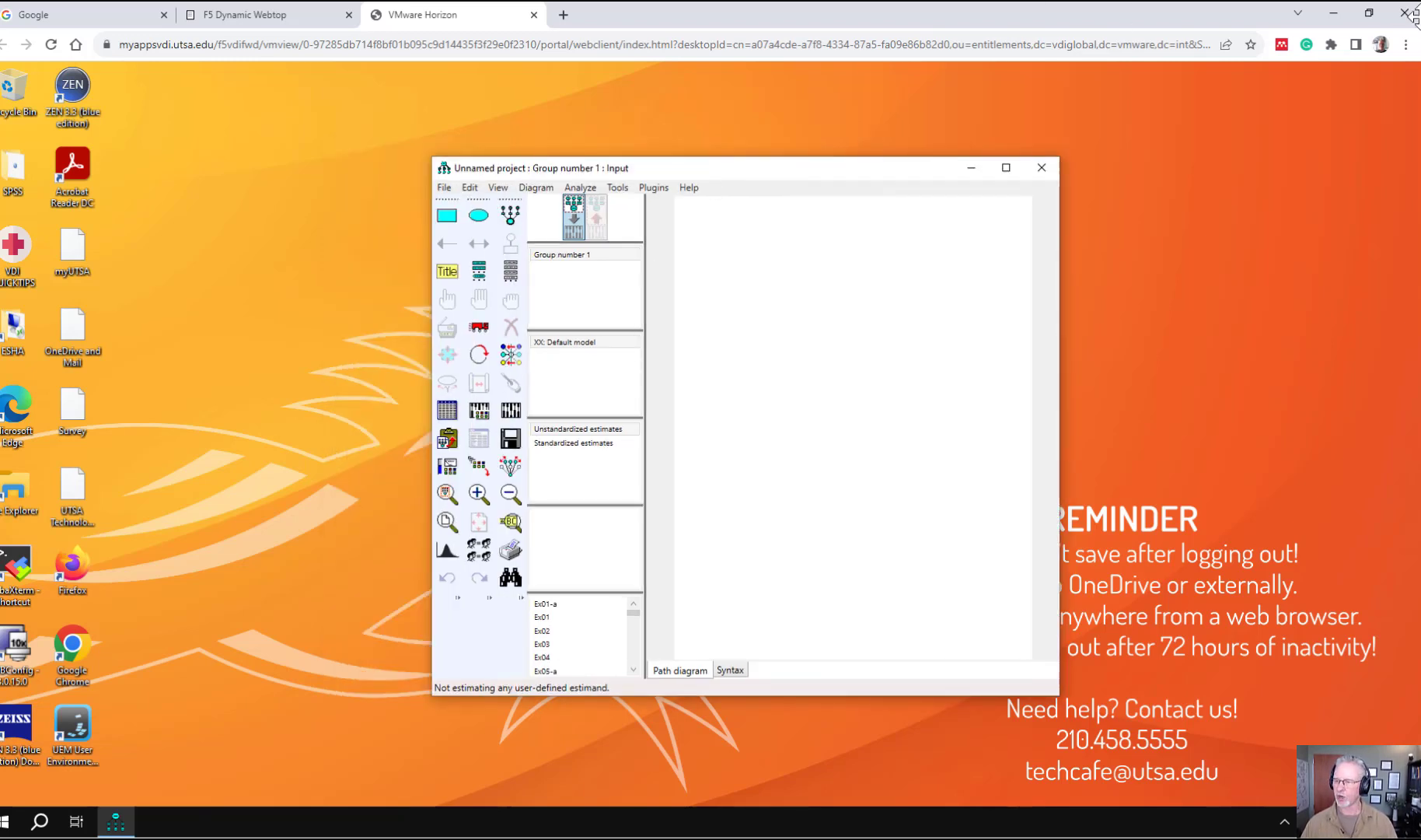
Look at the Wood example data file on the local desktop and return to the virtual desktop.
click(1333, 13)
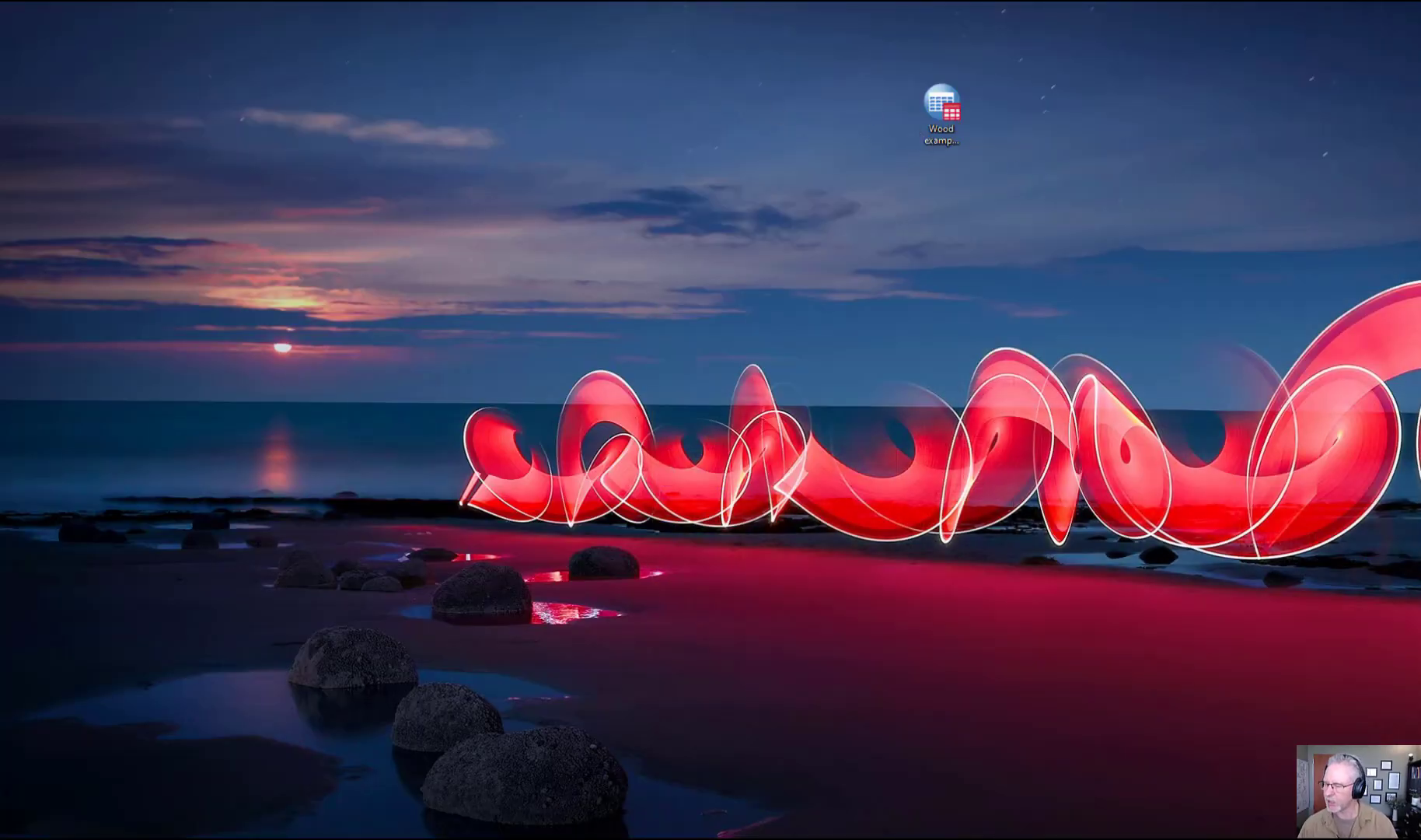
click(2, 191)
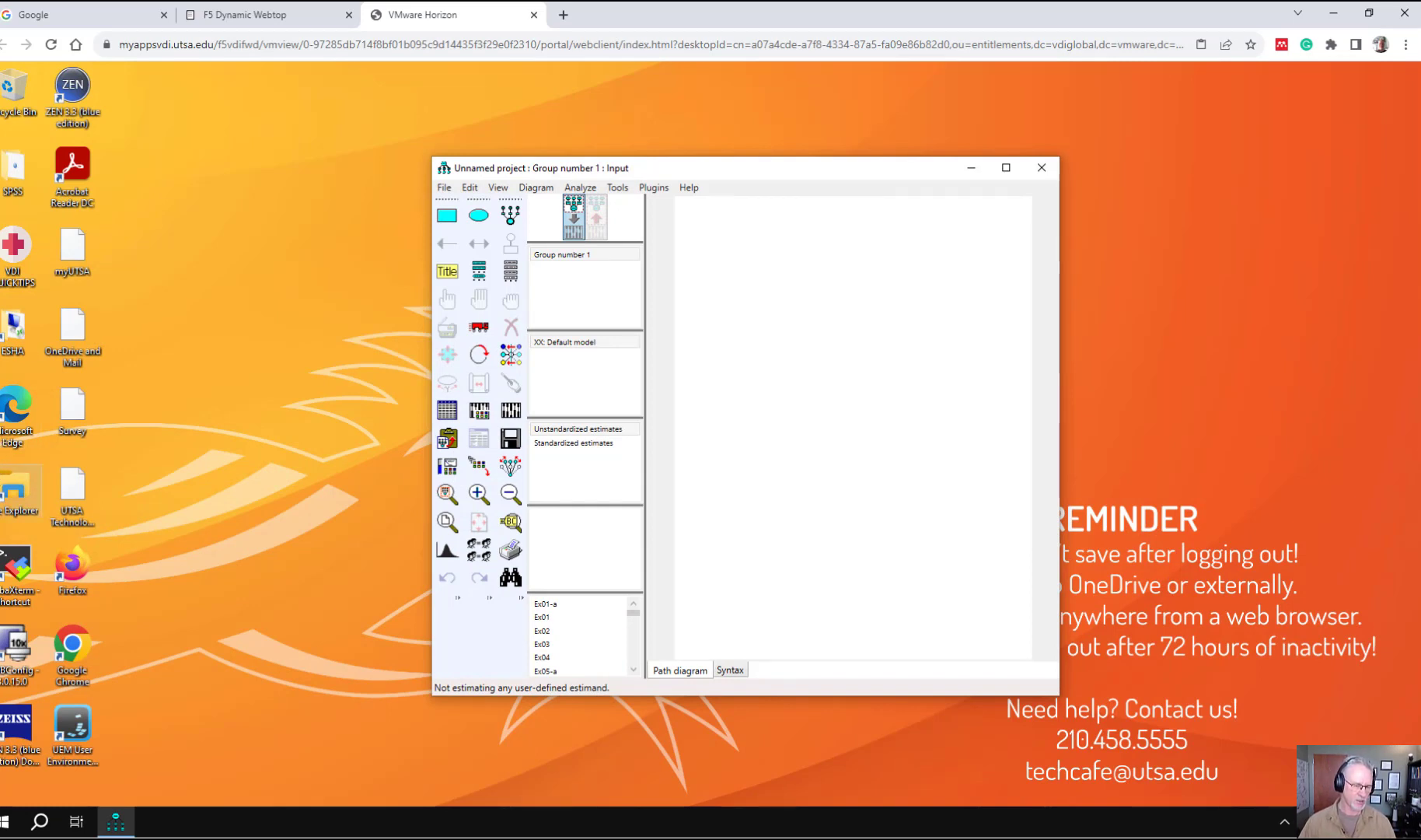
click(4, 458)
click(207, 455)
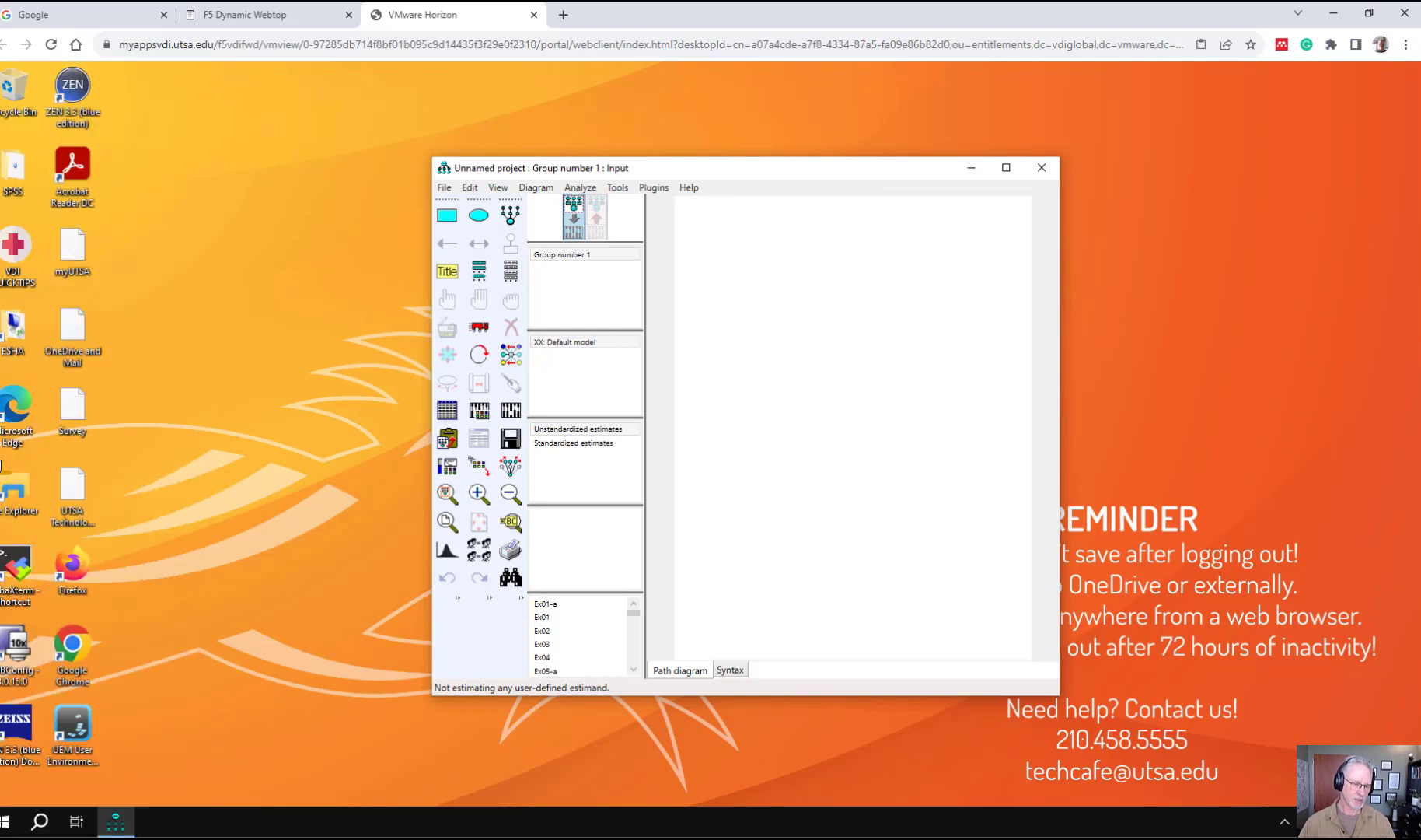
click(3, 466)
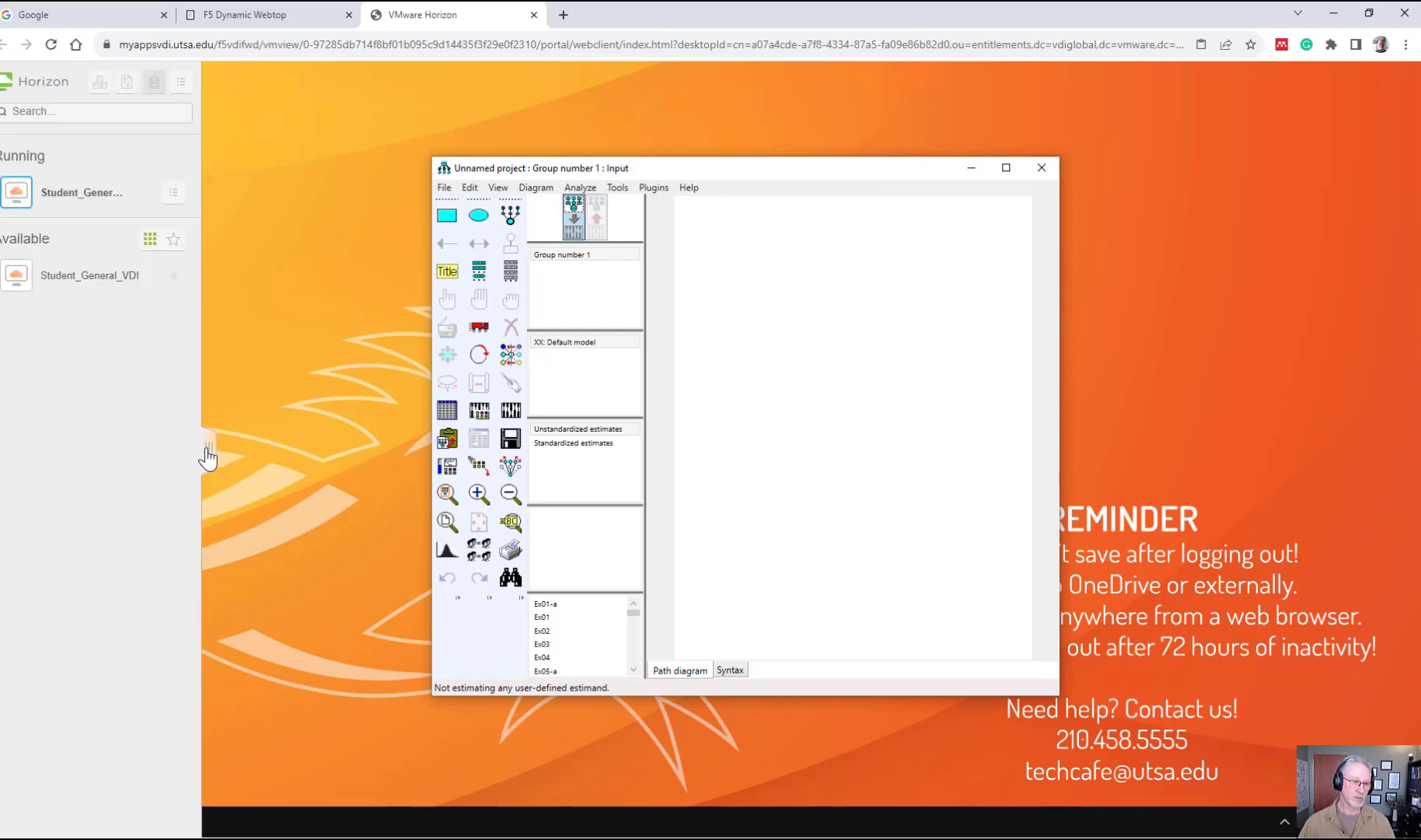
click(209, 461)
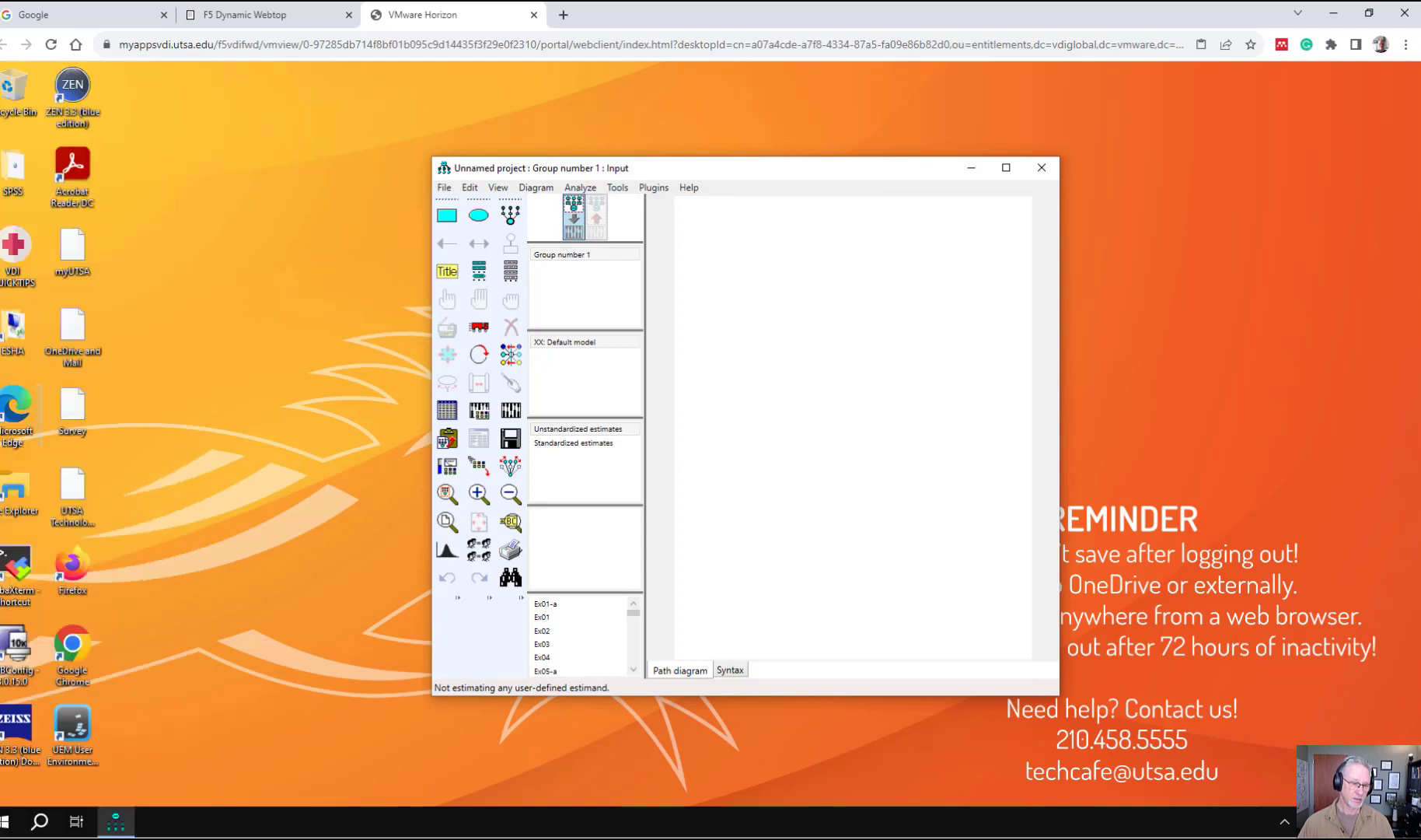
Upload the local file Wood example labels from the Corrs to Latents folder to the virtual desktop using Horizon file transfer.
click(3, 463)
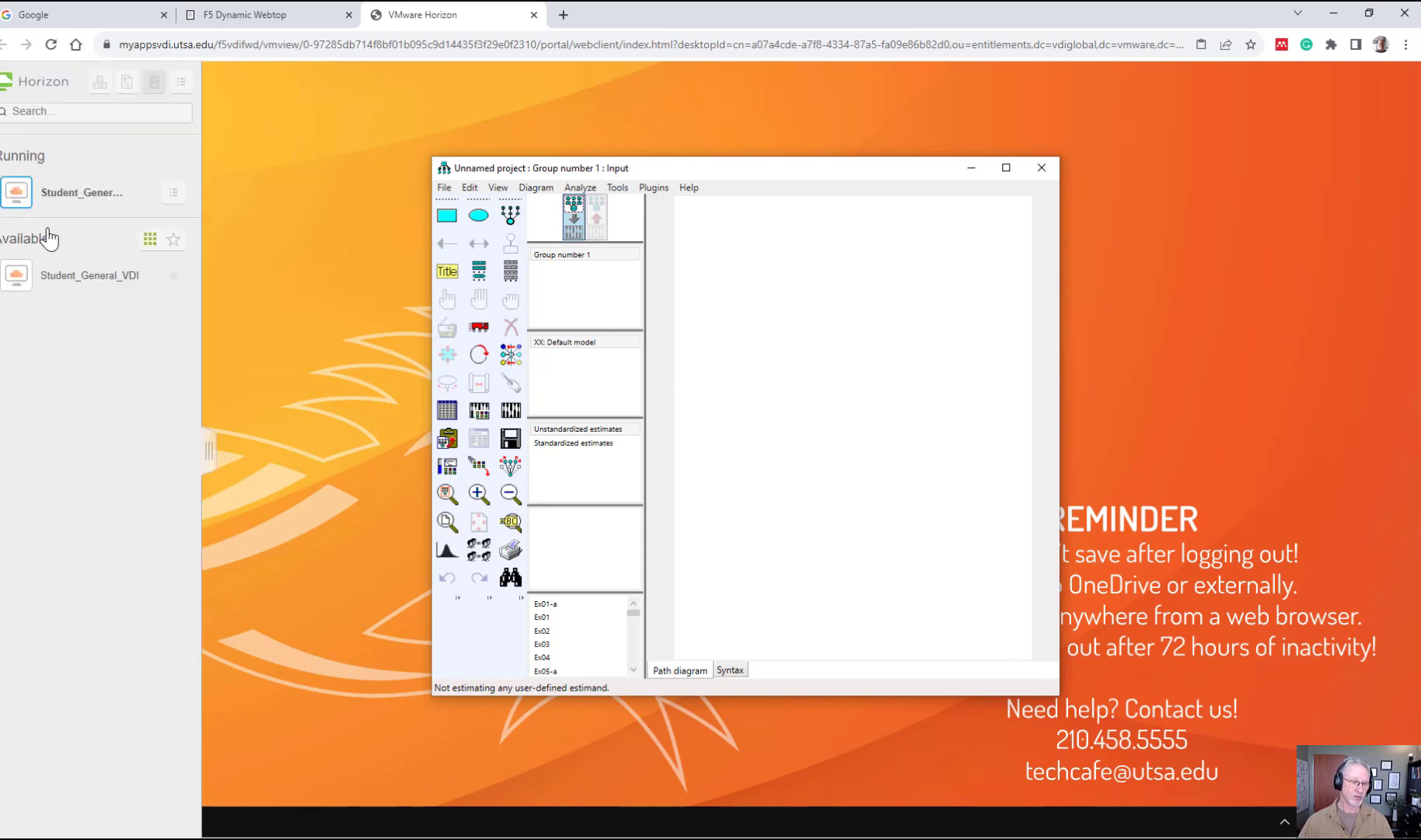
click(125, 86)
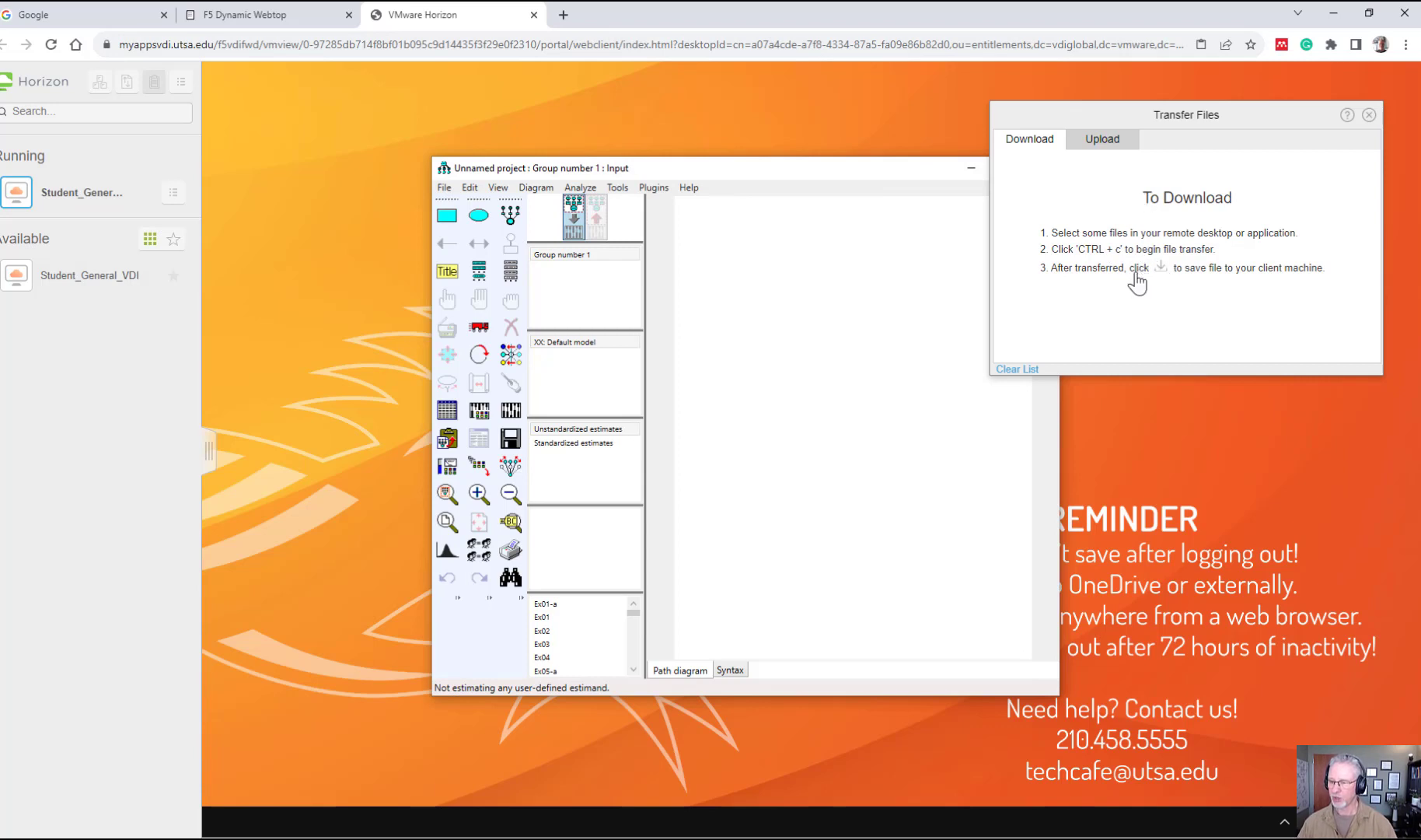
click(1099, 142)
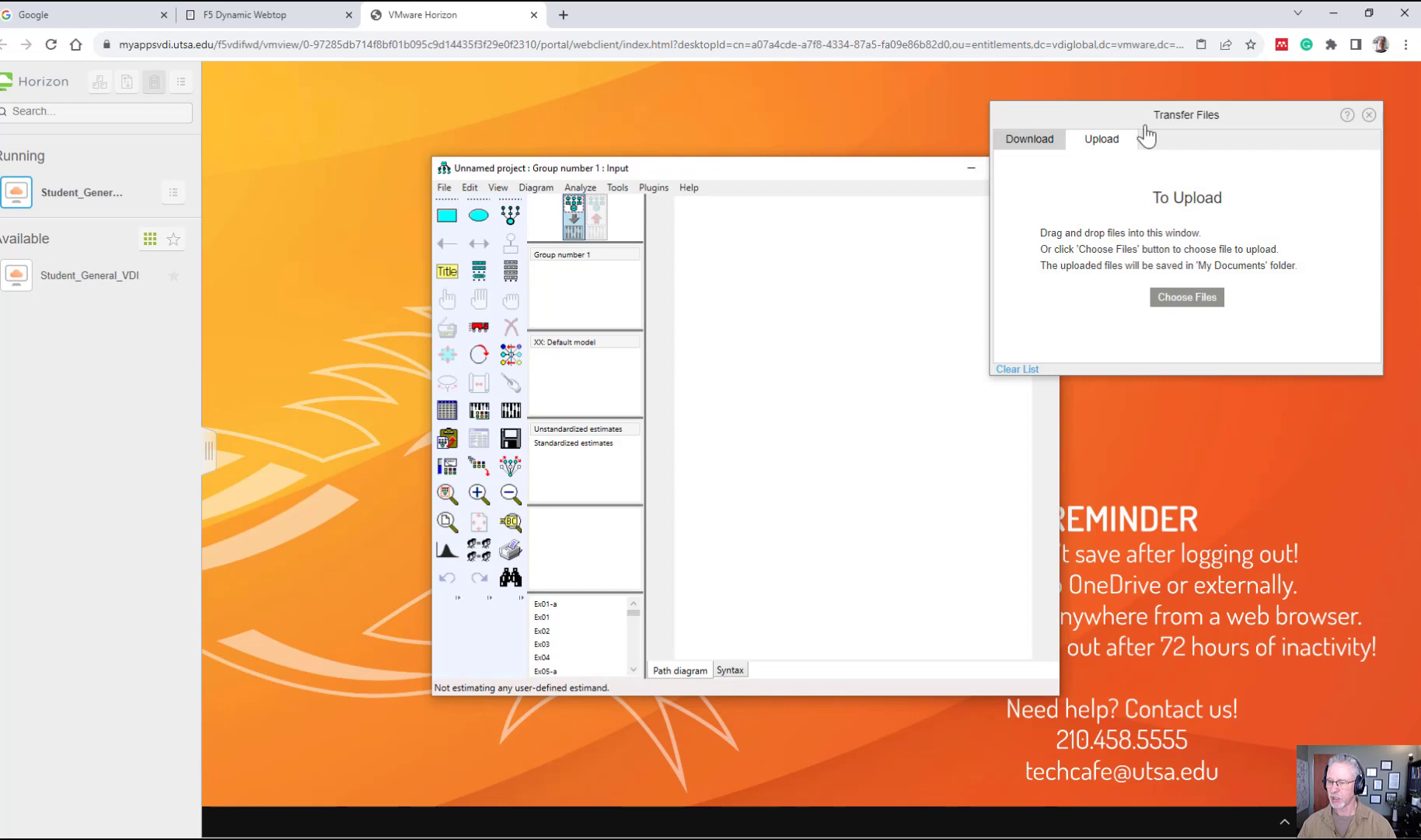
click(1202, 300)
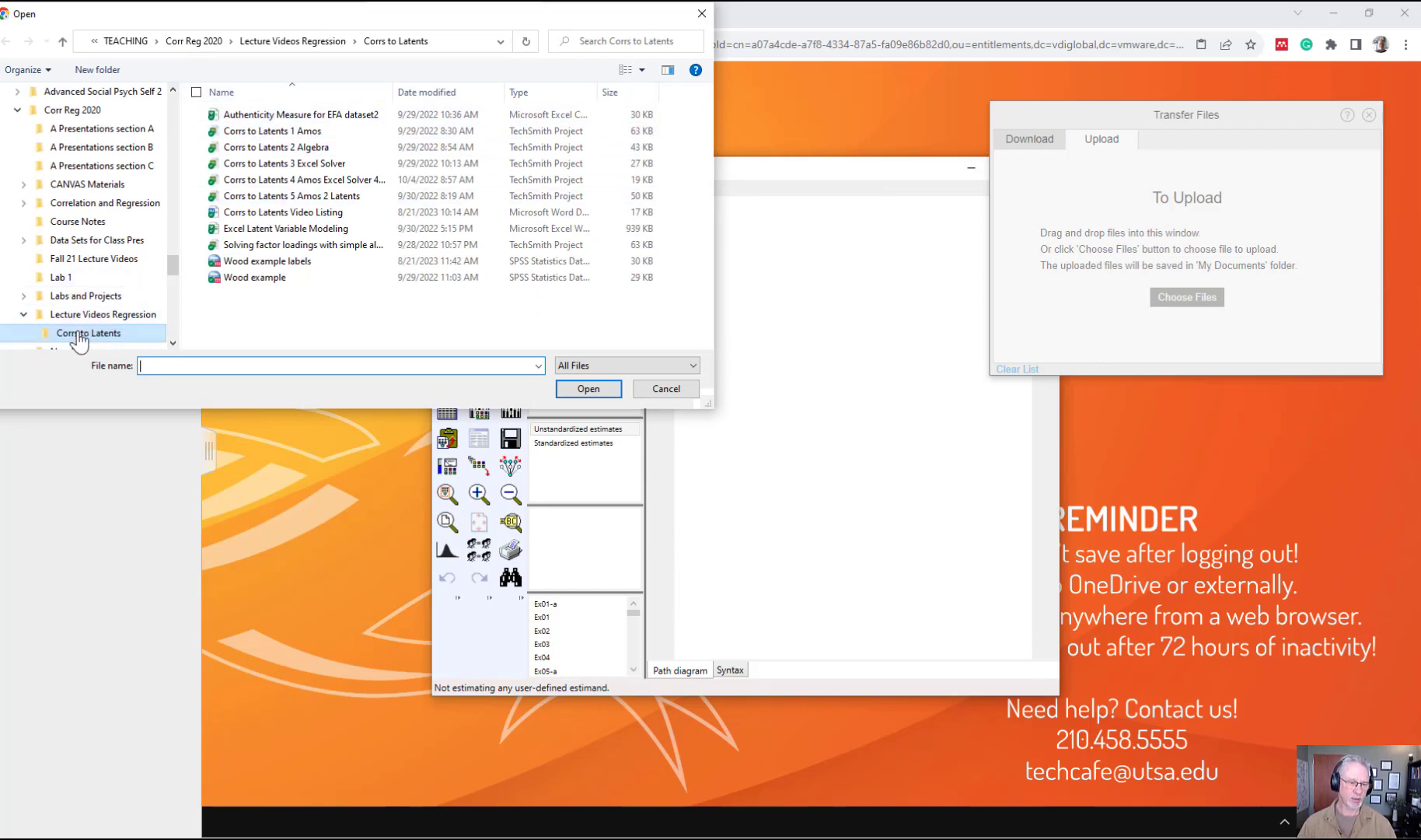
click(253, 263)
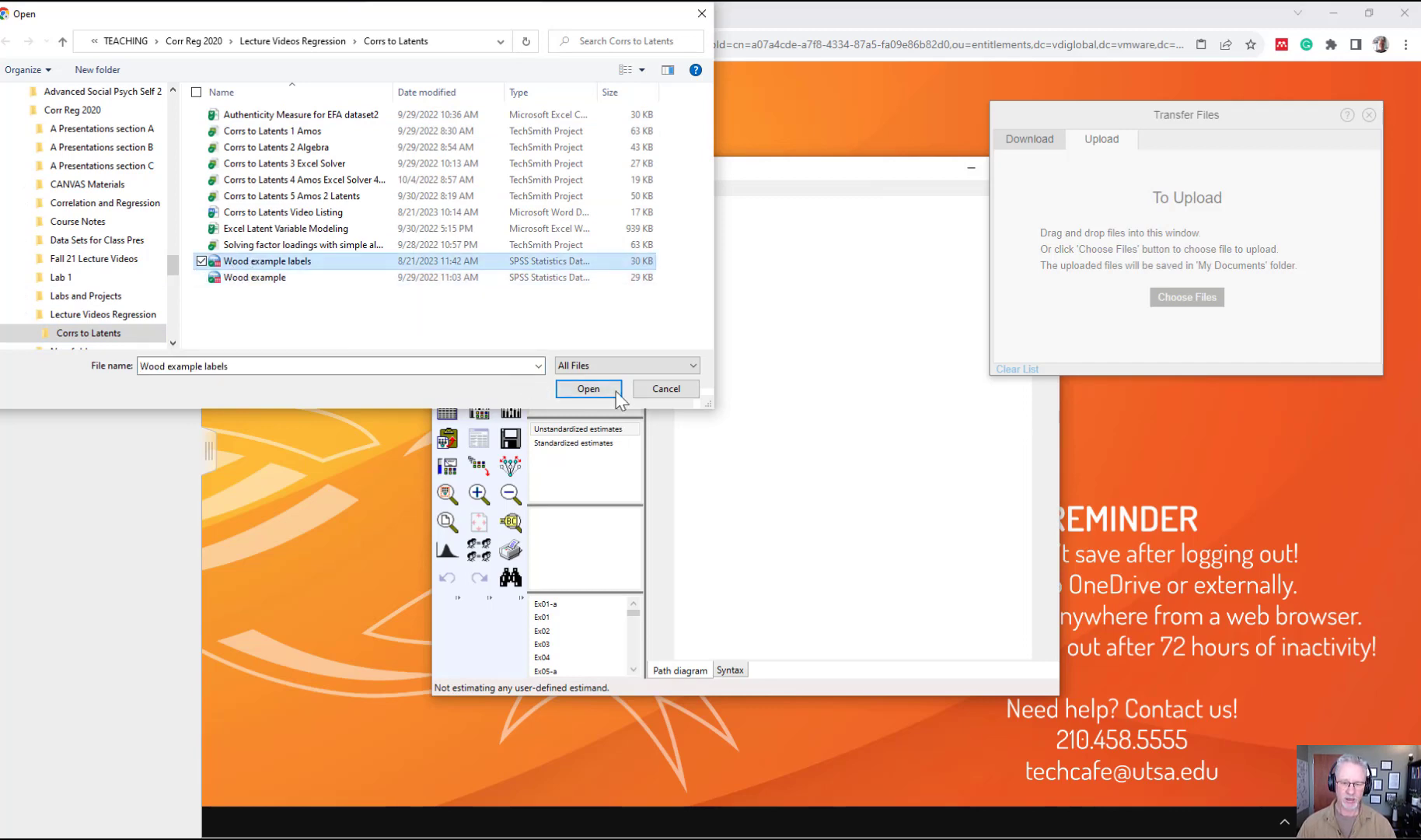
click(588, 389)
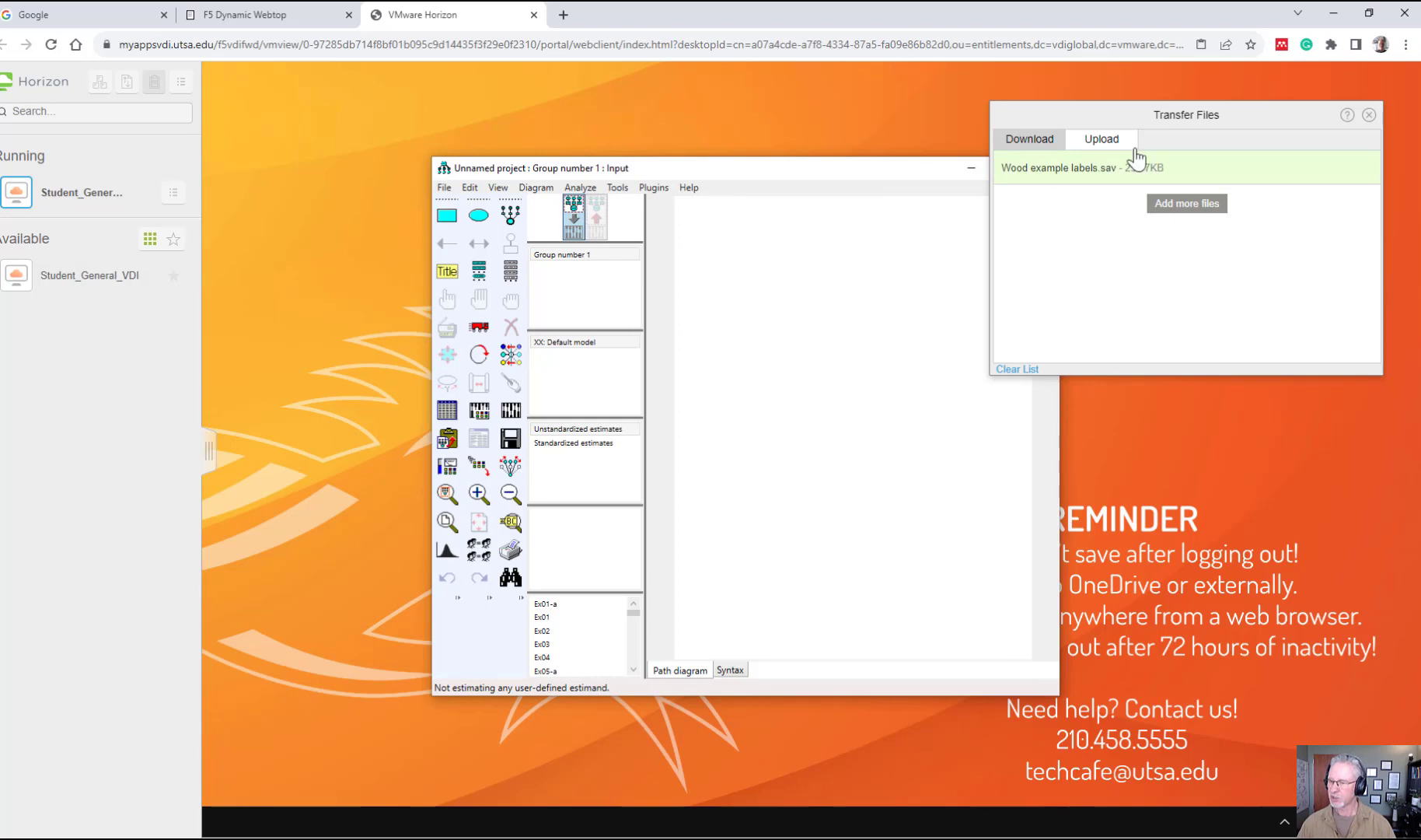
click(1370, 117)
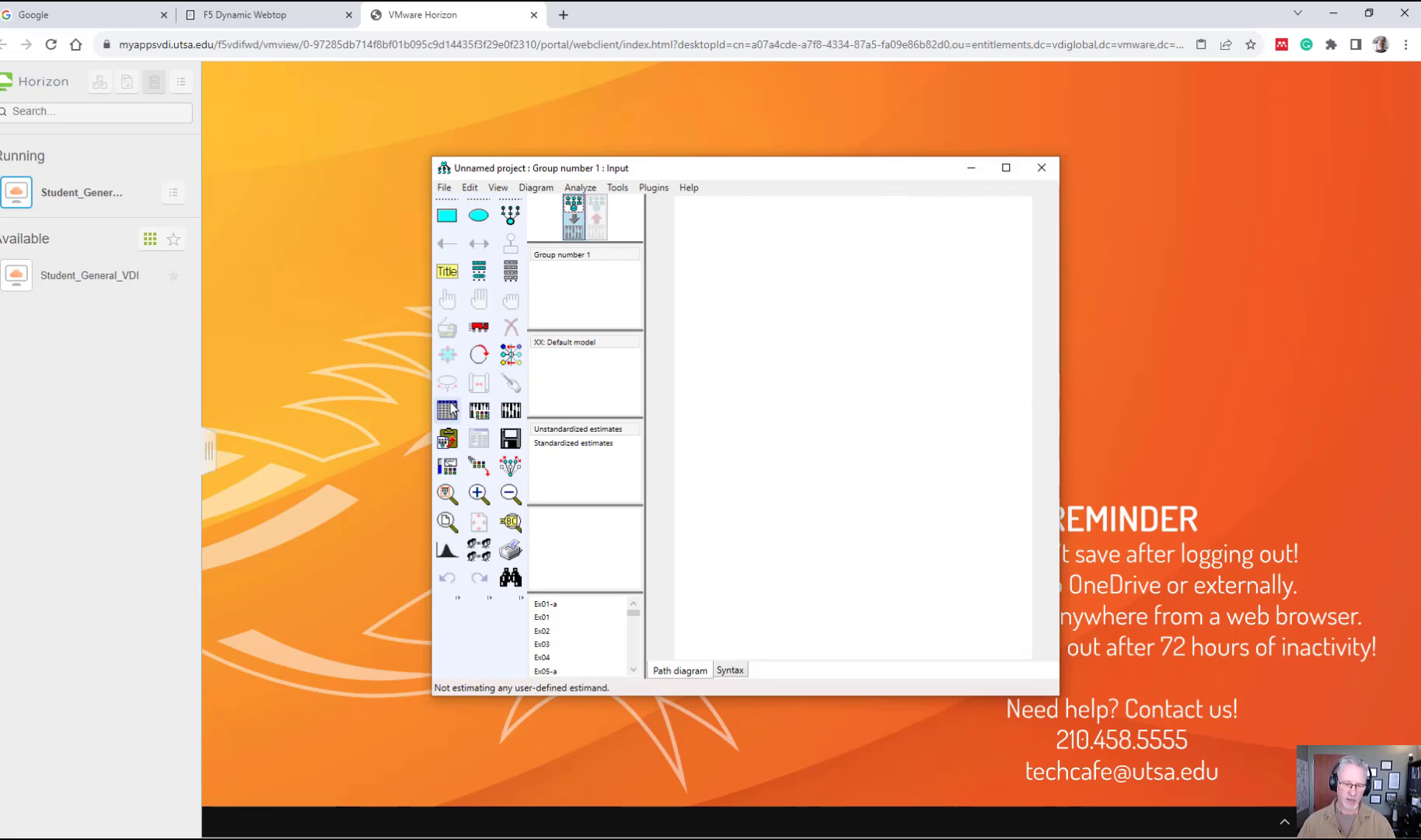
Maximize the Amos Graphics window and collapse the Horizon sidebar.
click(1006, 168)
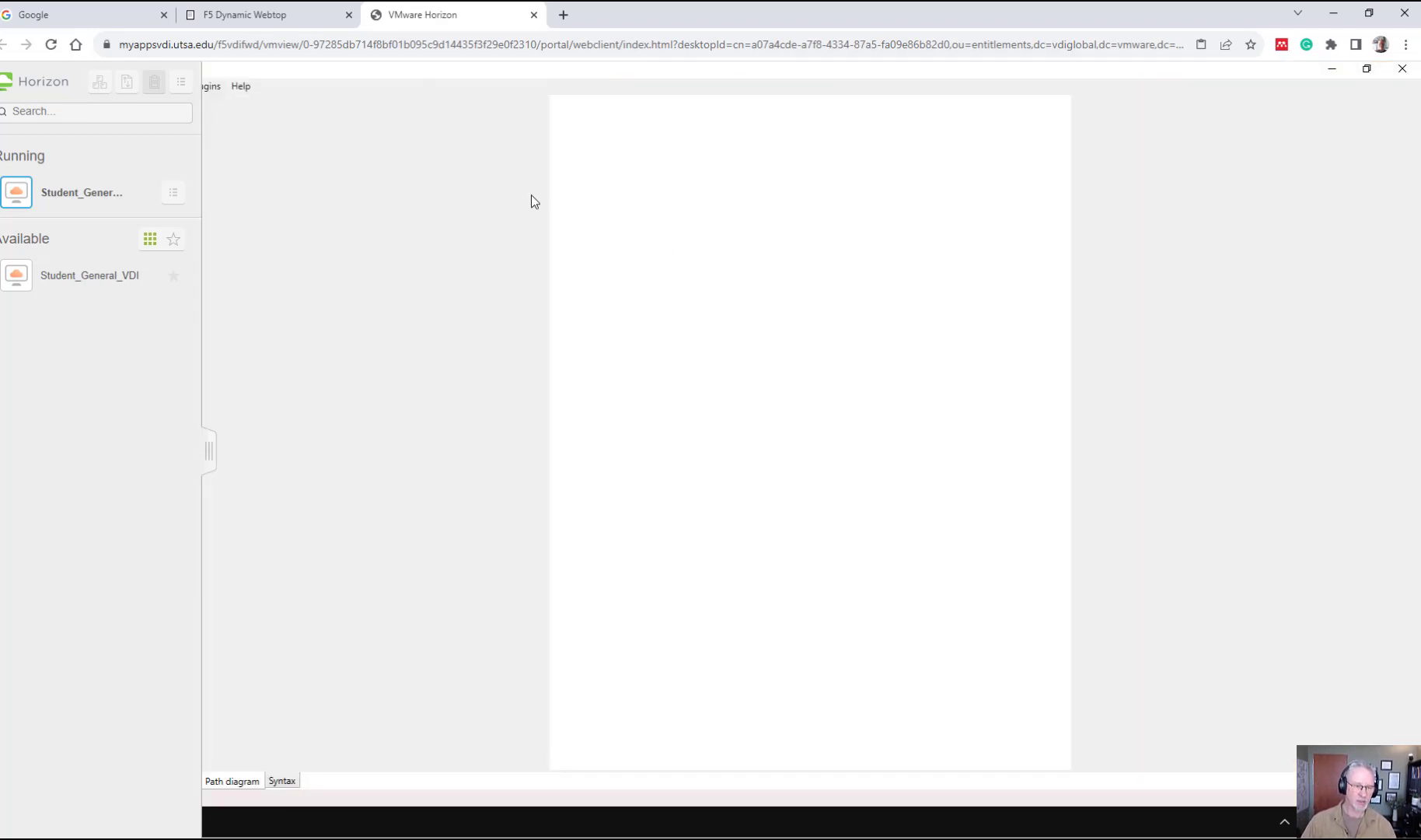
click(204, 464)
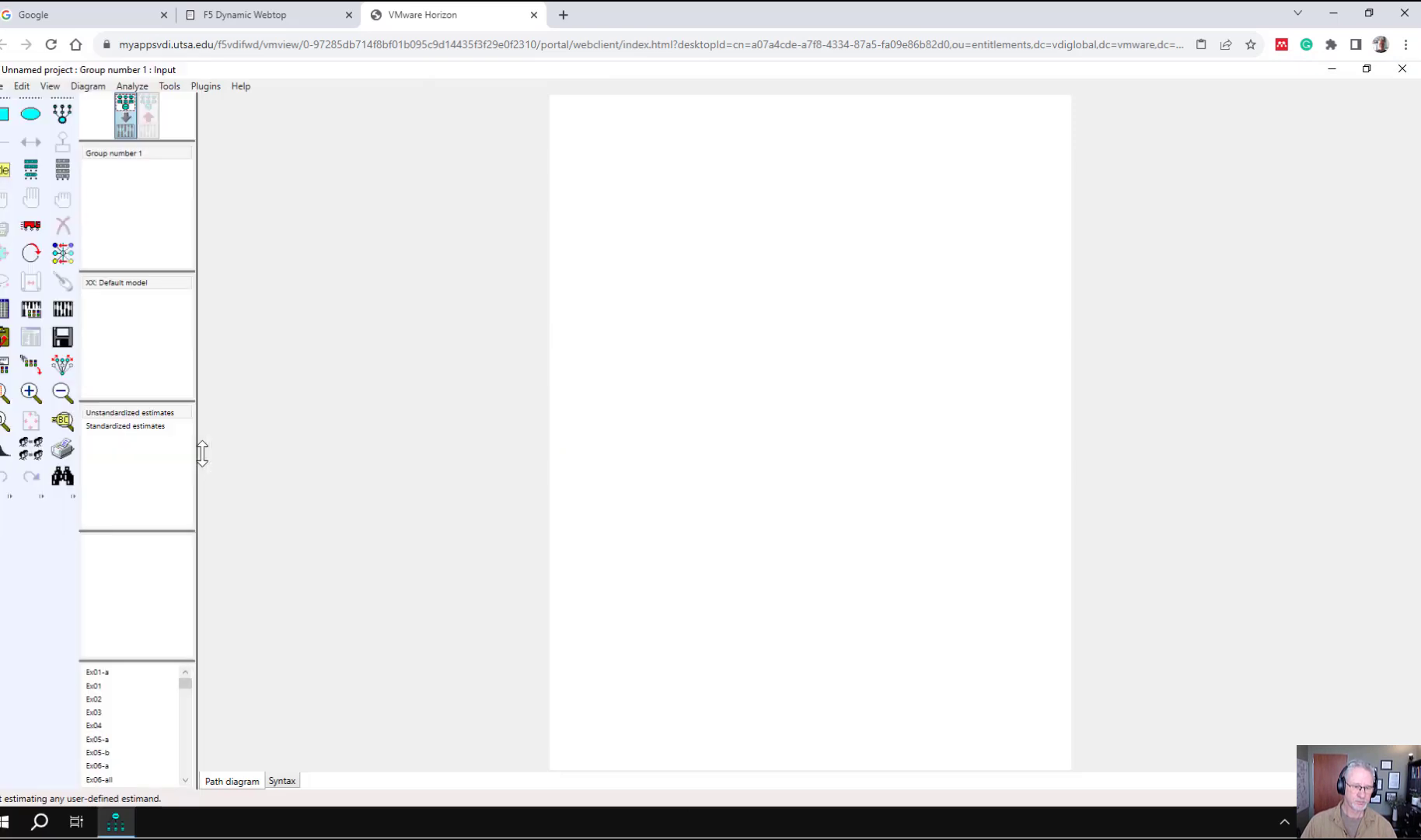
click(140, 427)
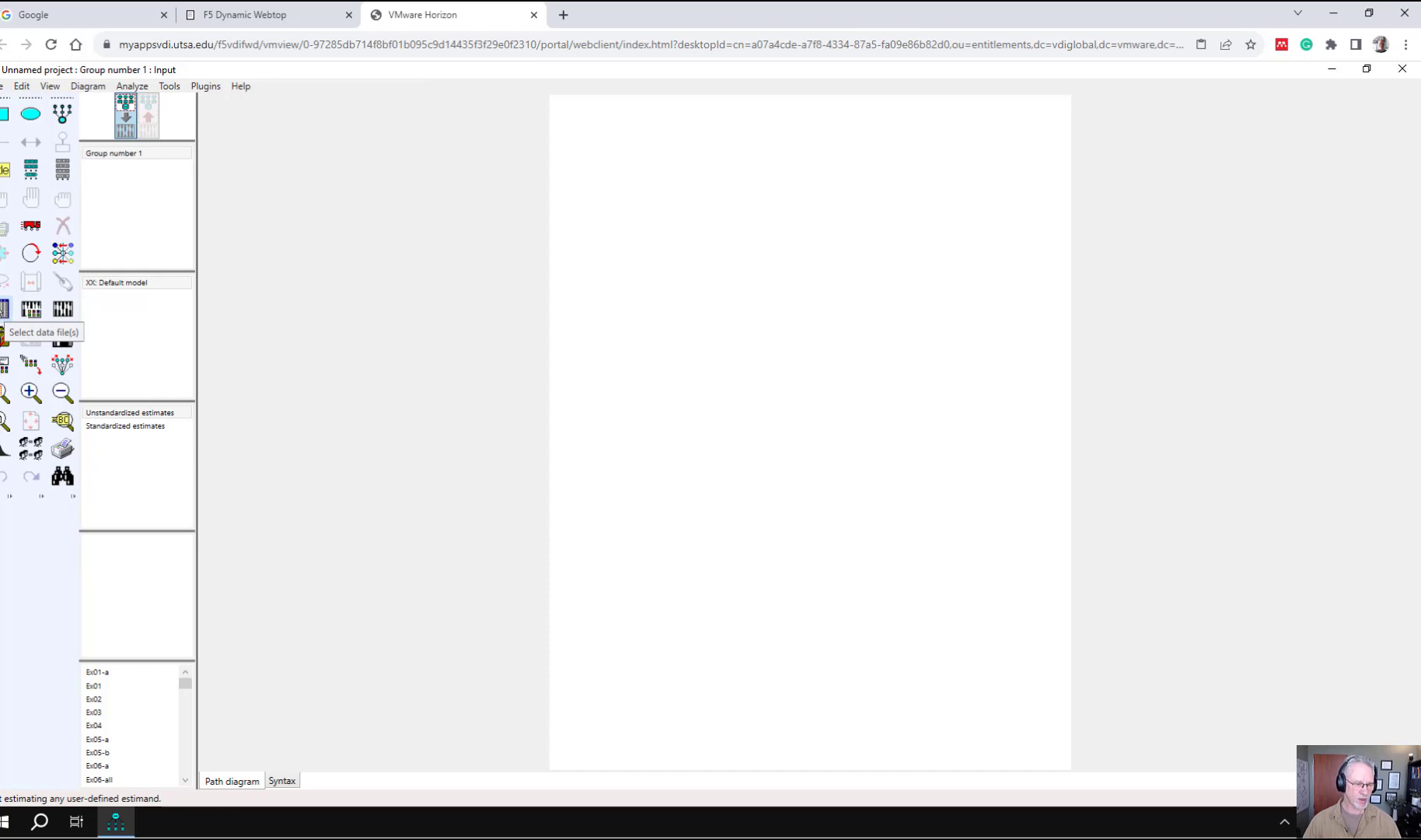
Load the SPSS data file Wood example labels from the Documents folder as the data file for Group number 1.
click(4, 307)
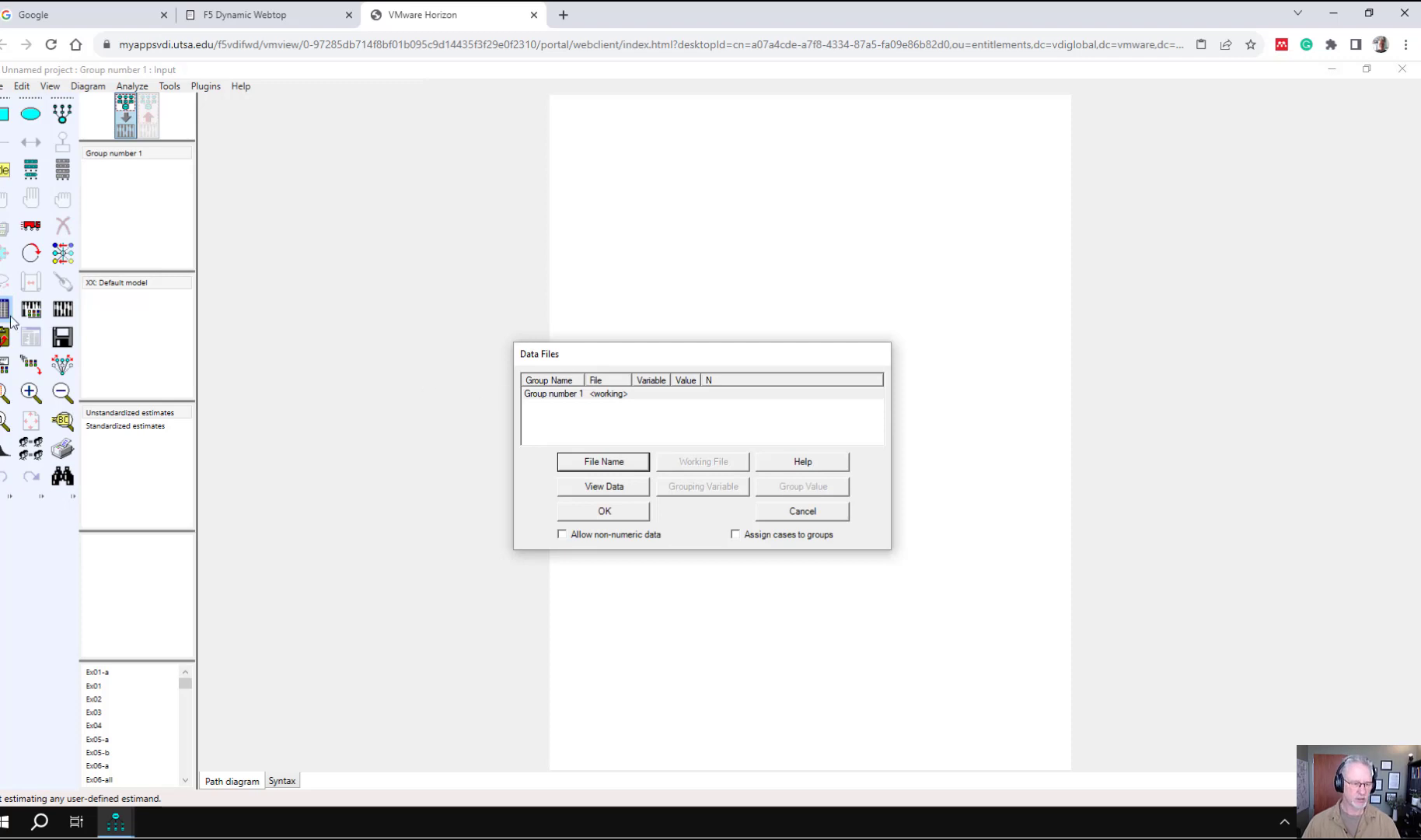
click(600, 461)
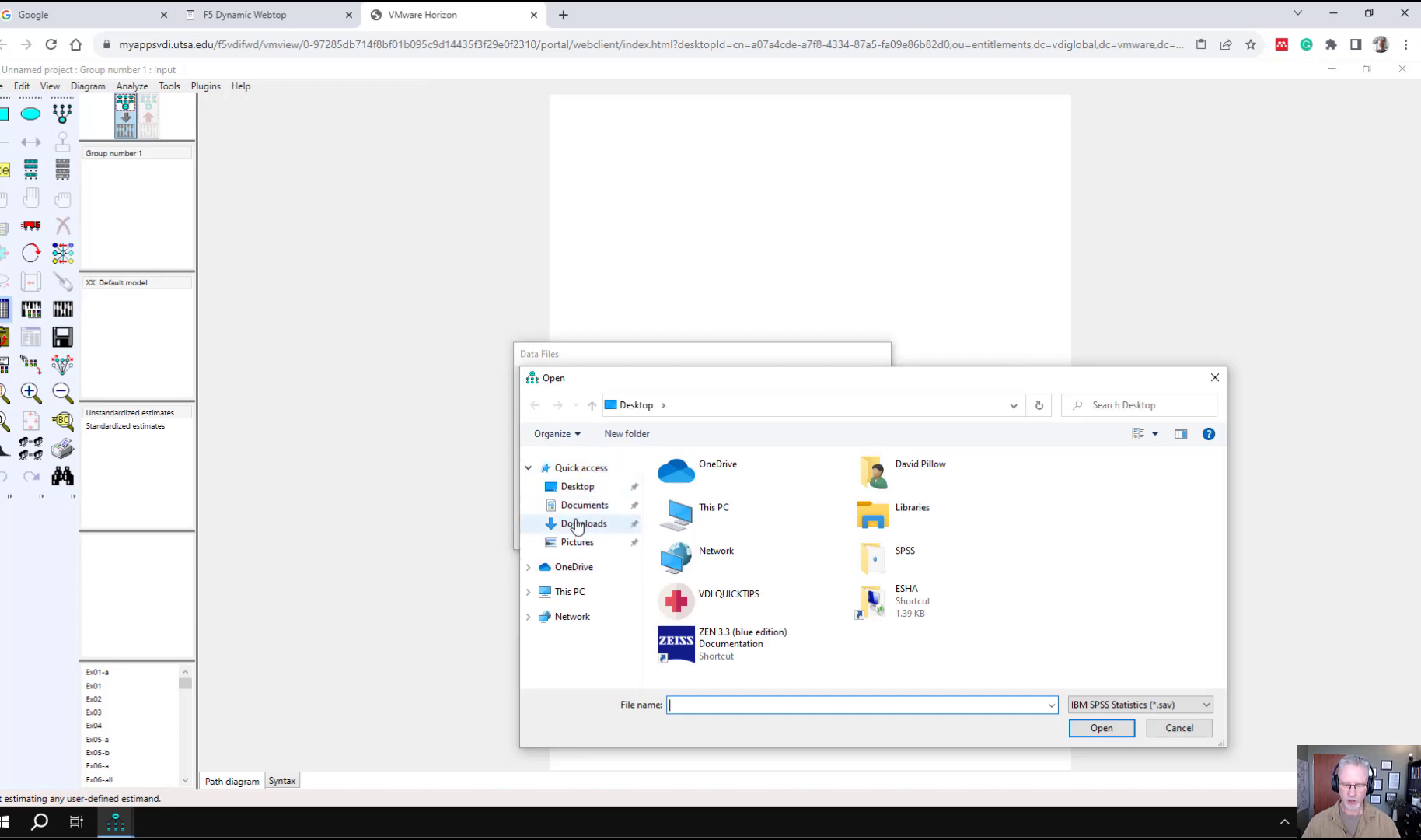
click(580, 507)
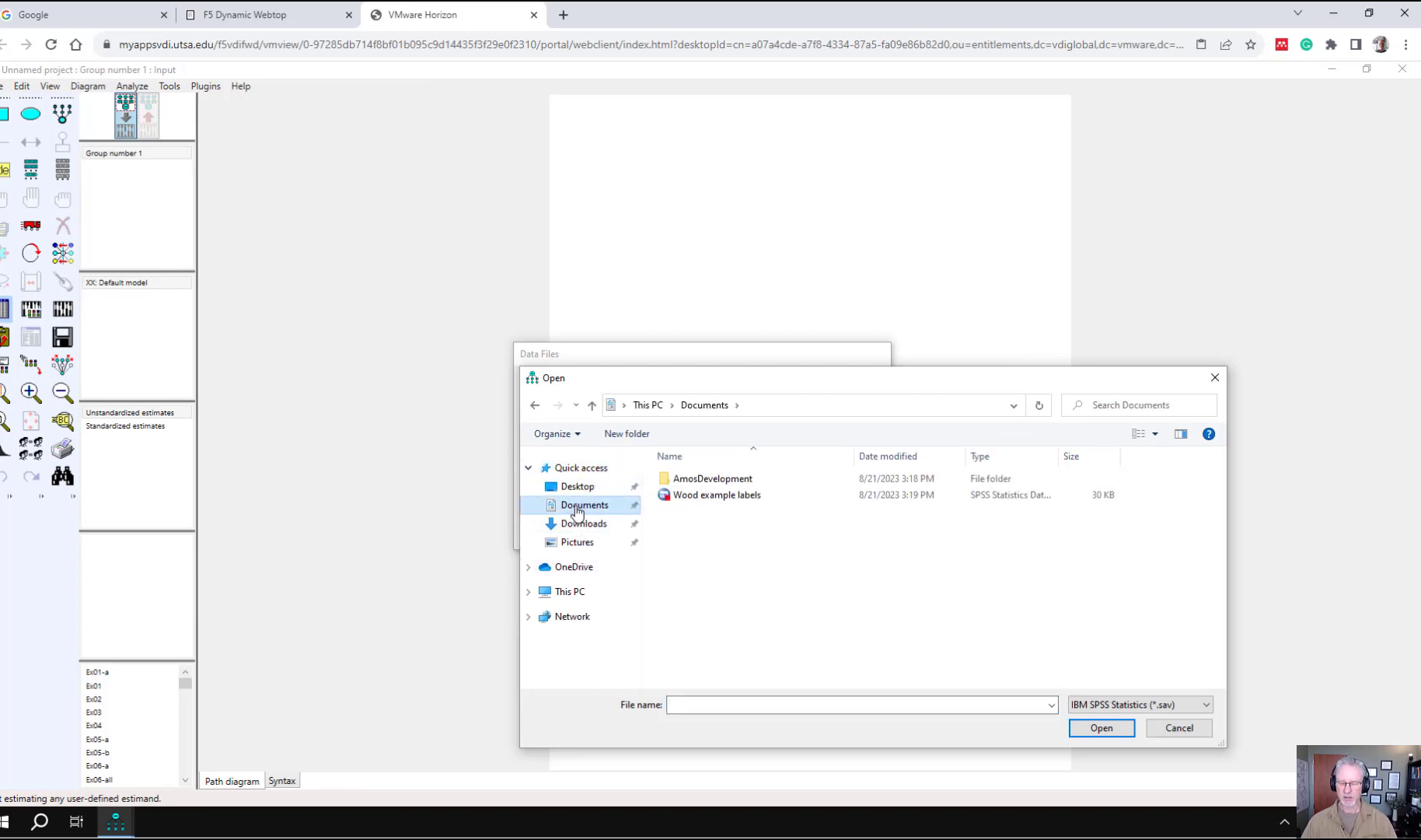
click(706, 501)
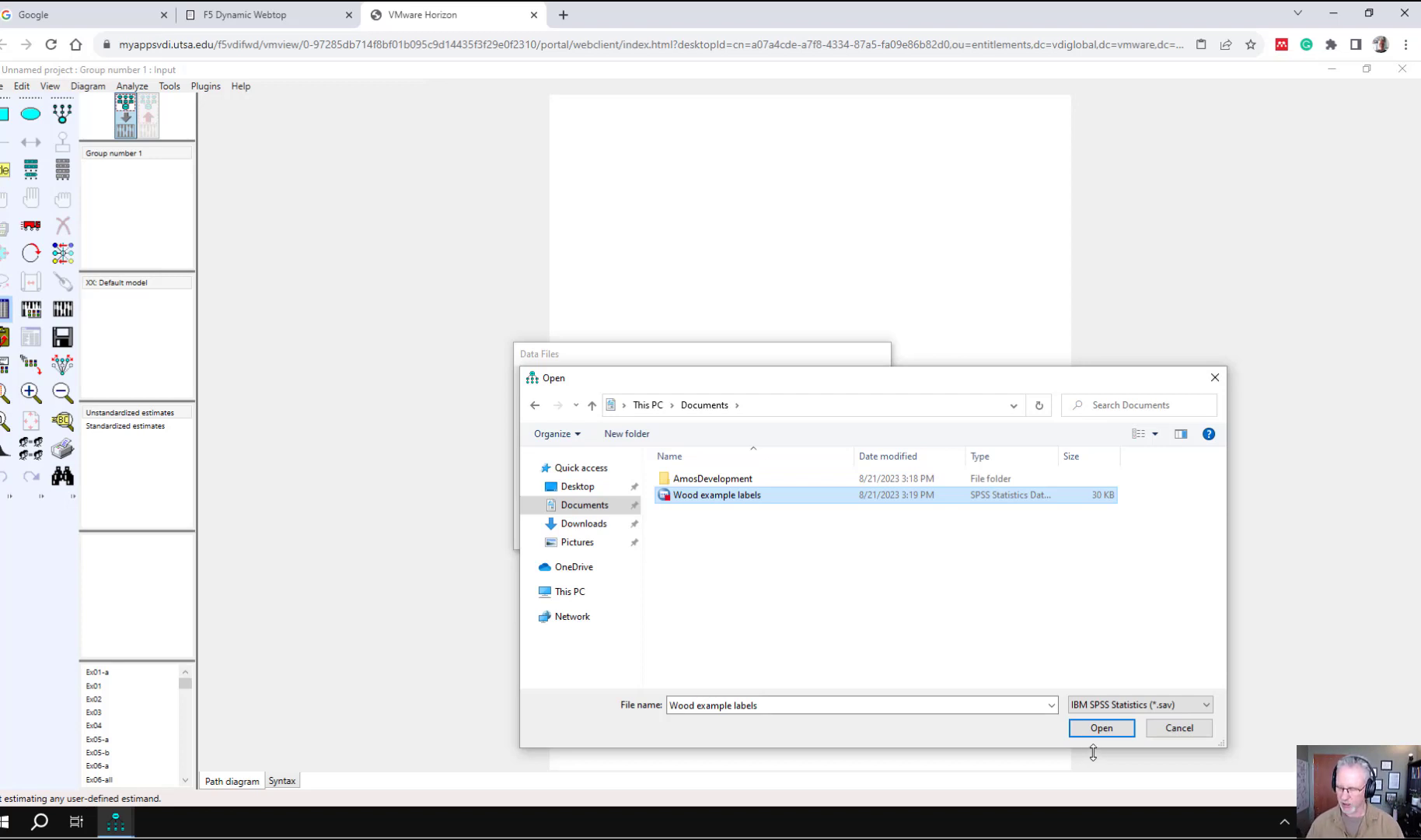
click(1096, 729)
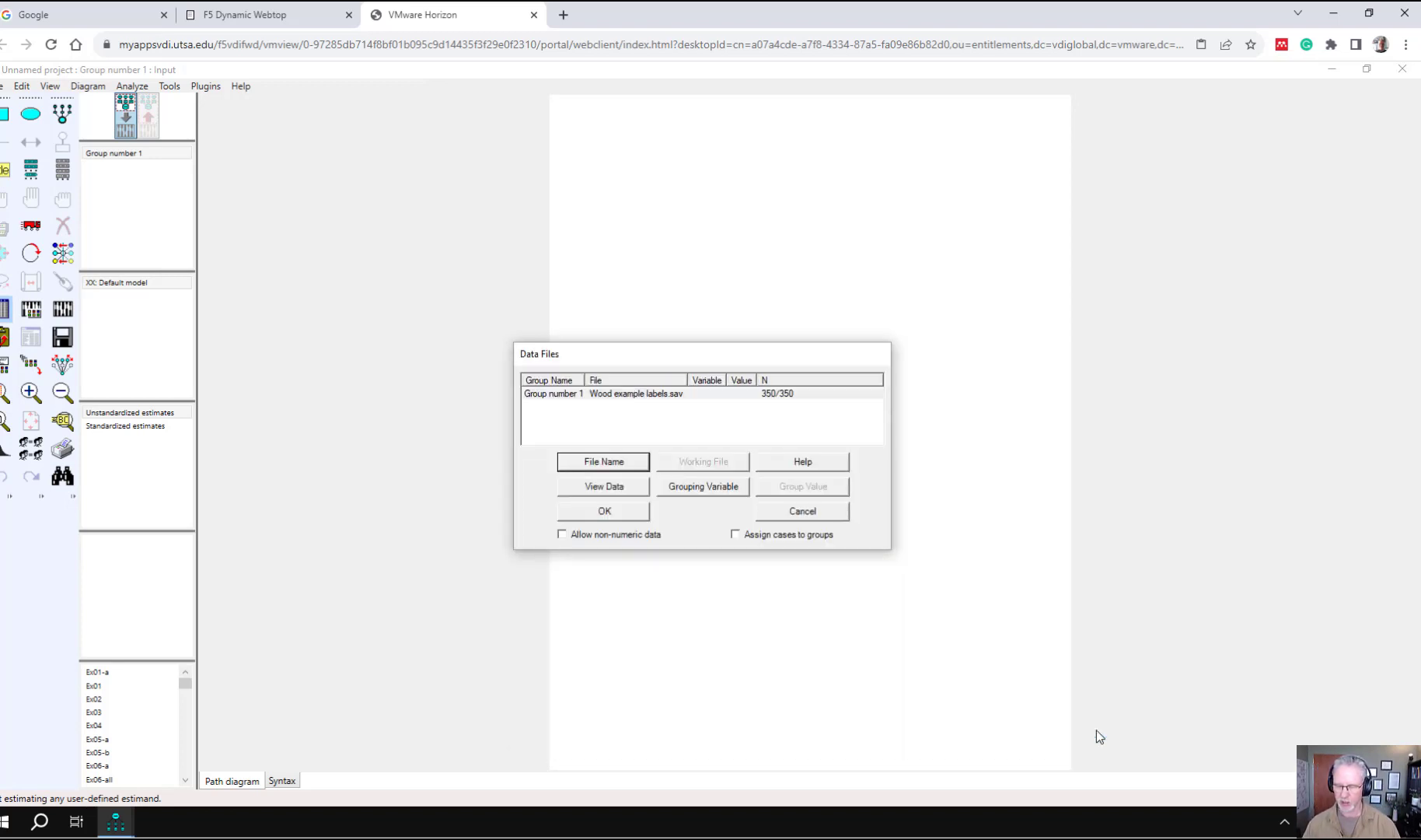
click(601, 516)
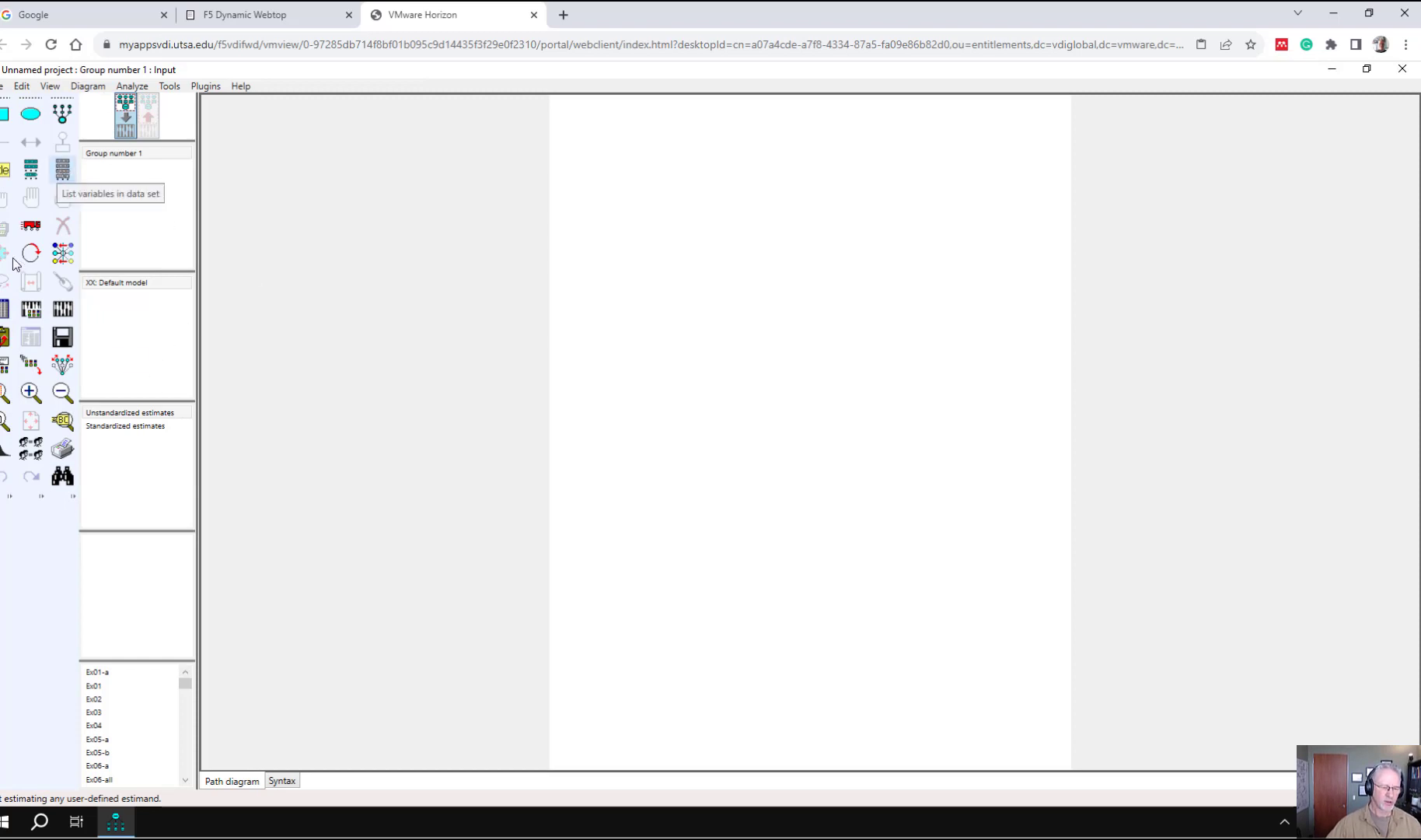
Open the list of variables in the data set and enlarge its window to fit the full item labels.
click(63, 174)
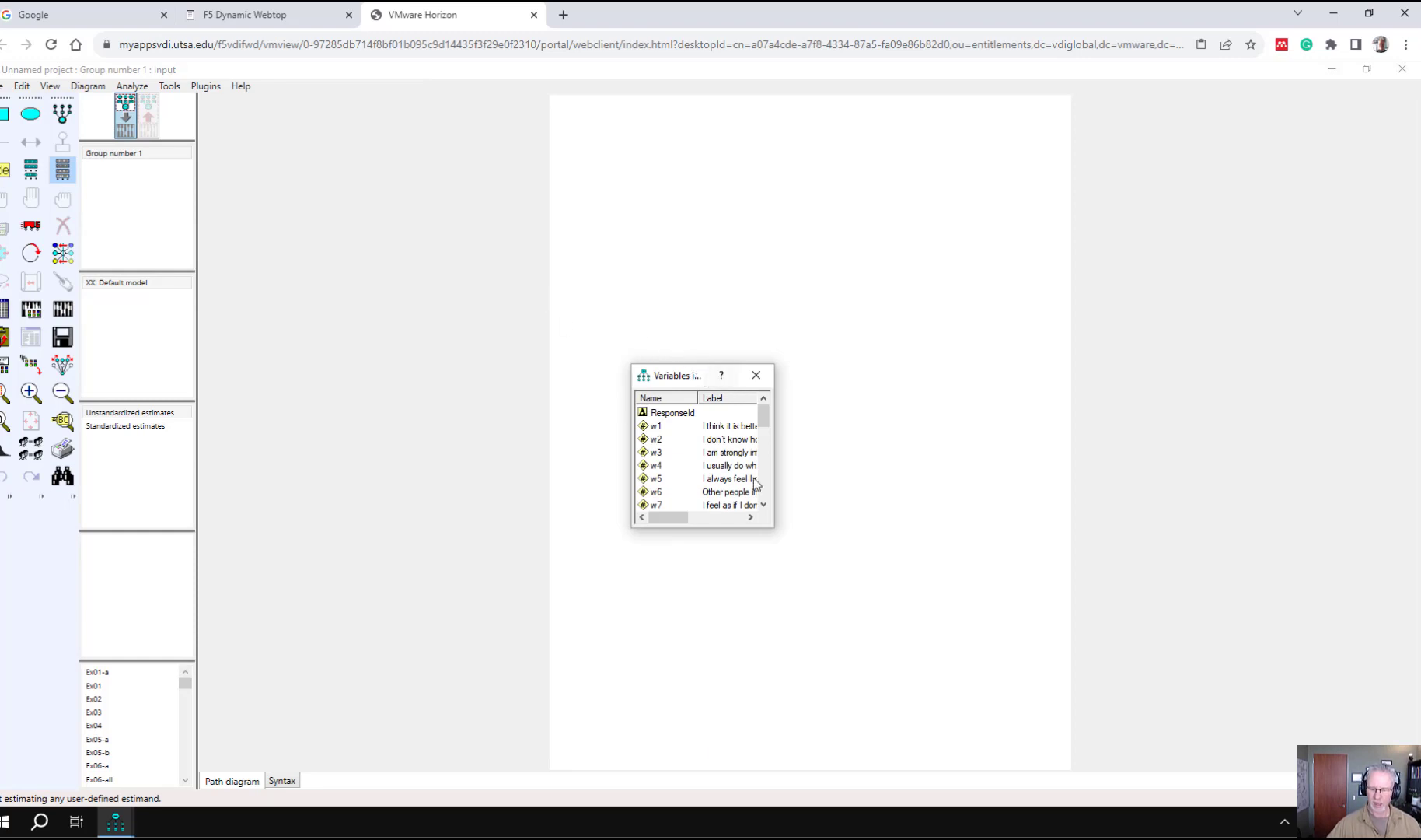
drag(724, 527, 744, 708)
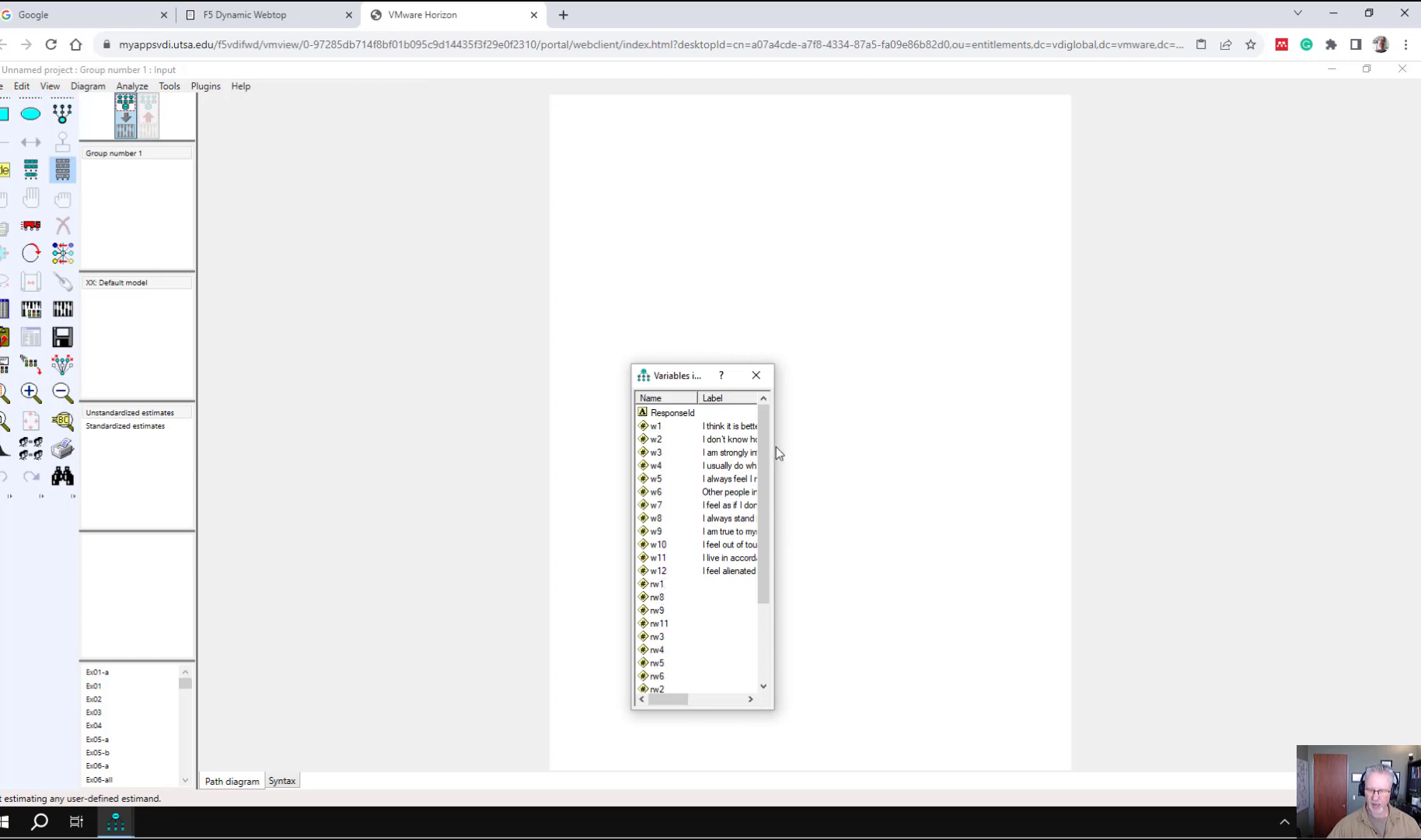
drag(775, 453, 1112, 498)
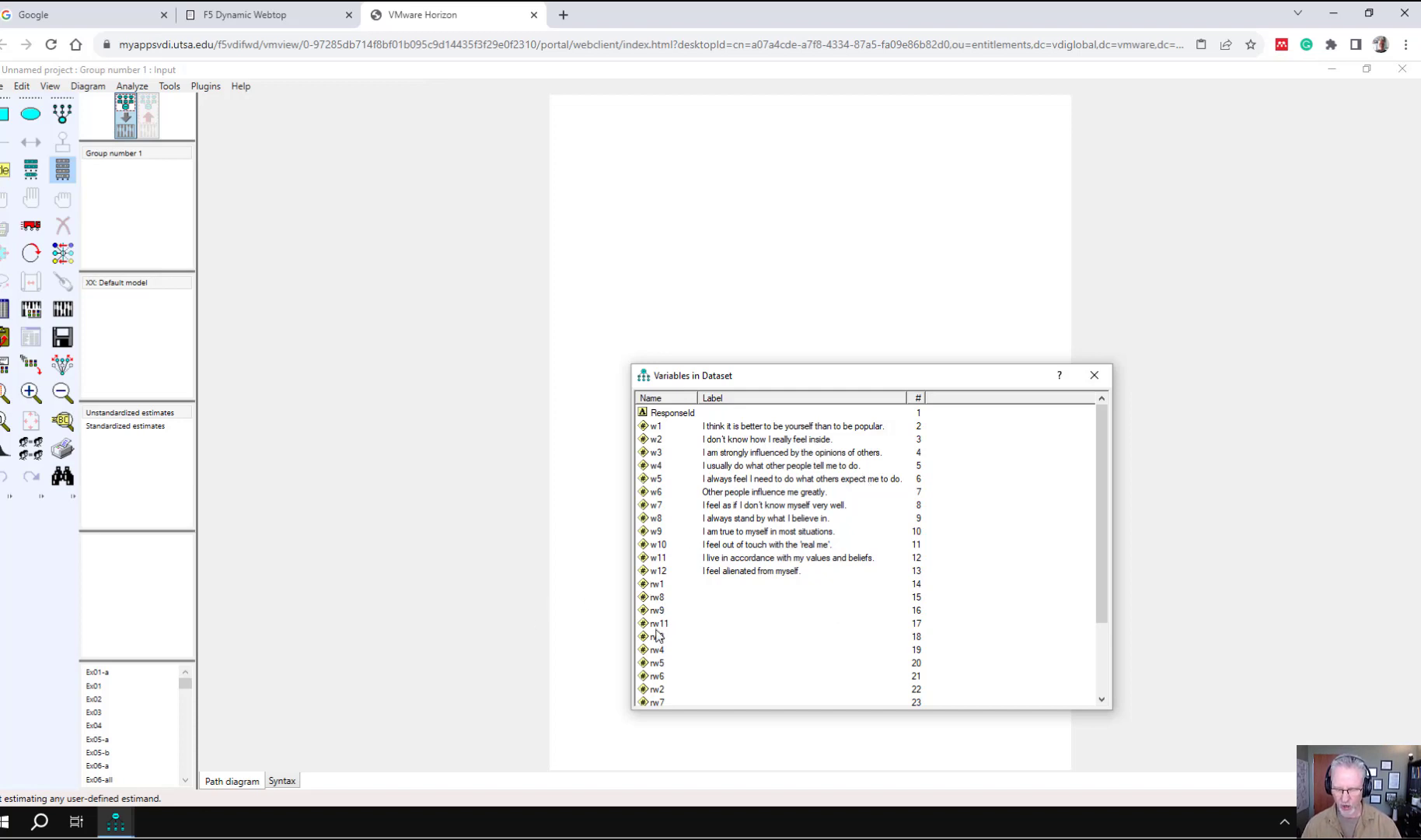
Examine the original items, the rw variables and the subscale and total scores in the variable list, and close it.
scroll(659, 631, down, 3)
scroll(655, 520, up, 3)
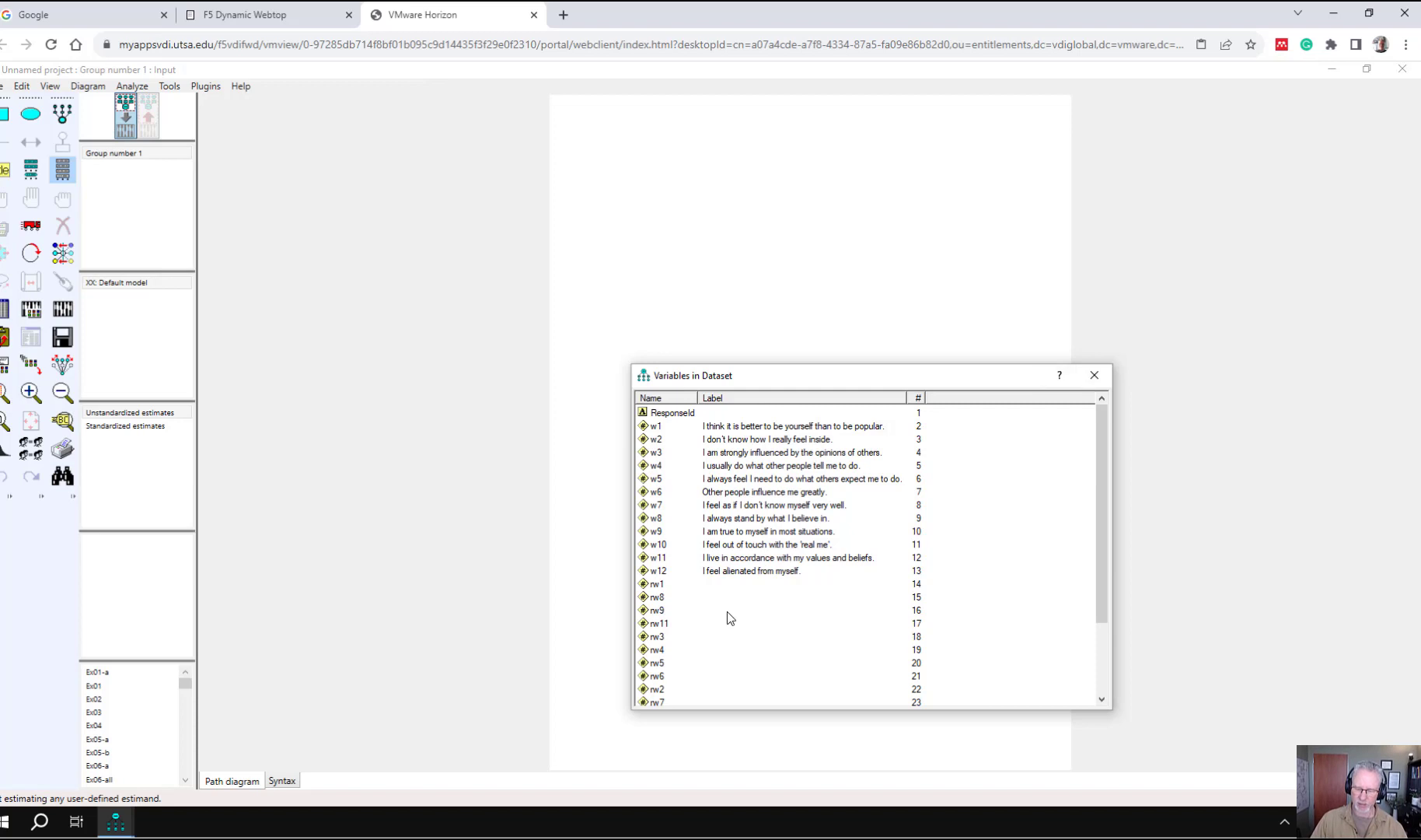
scroll(730, 618, down, 3)
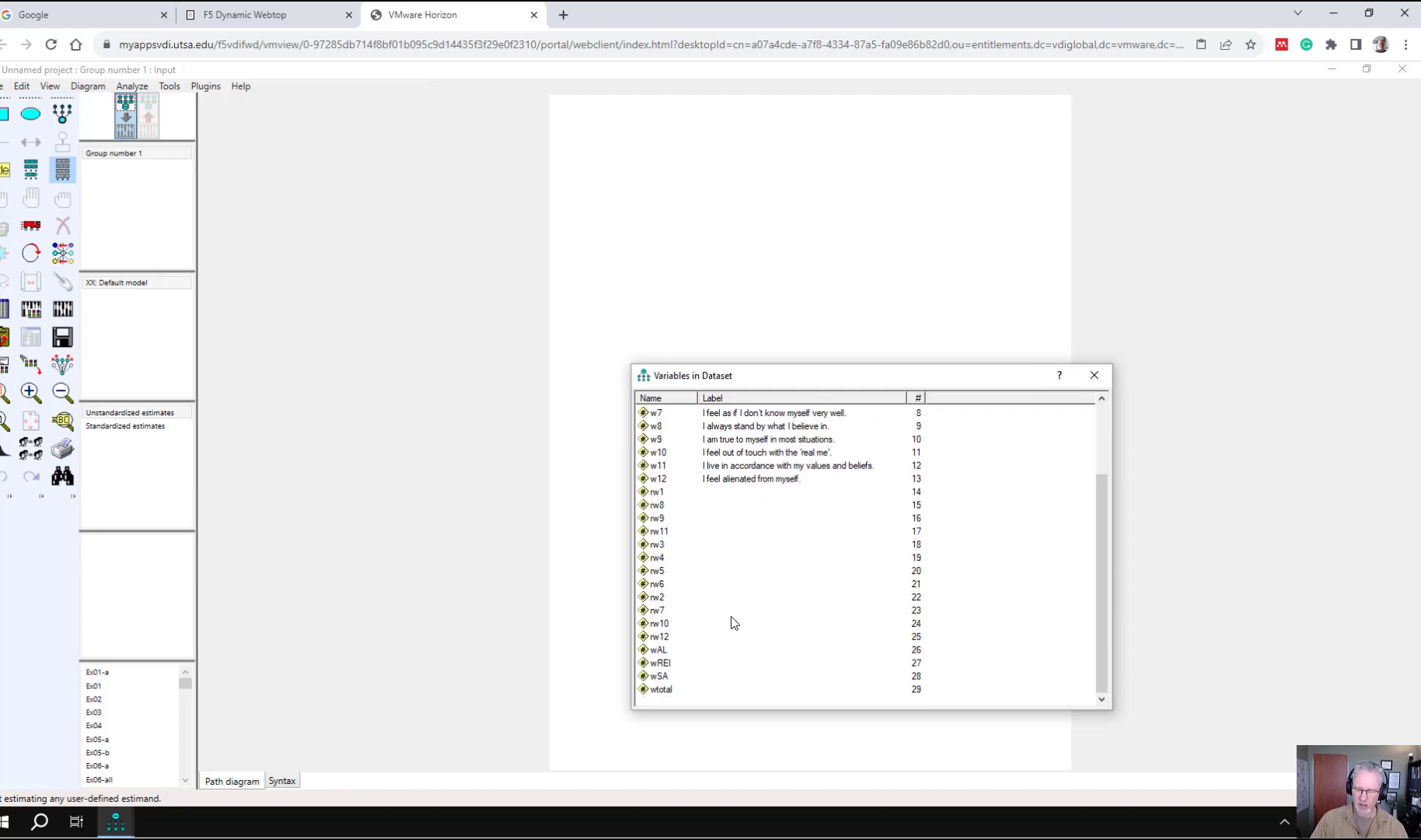
scroll(732, 616, up, 3)
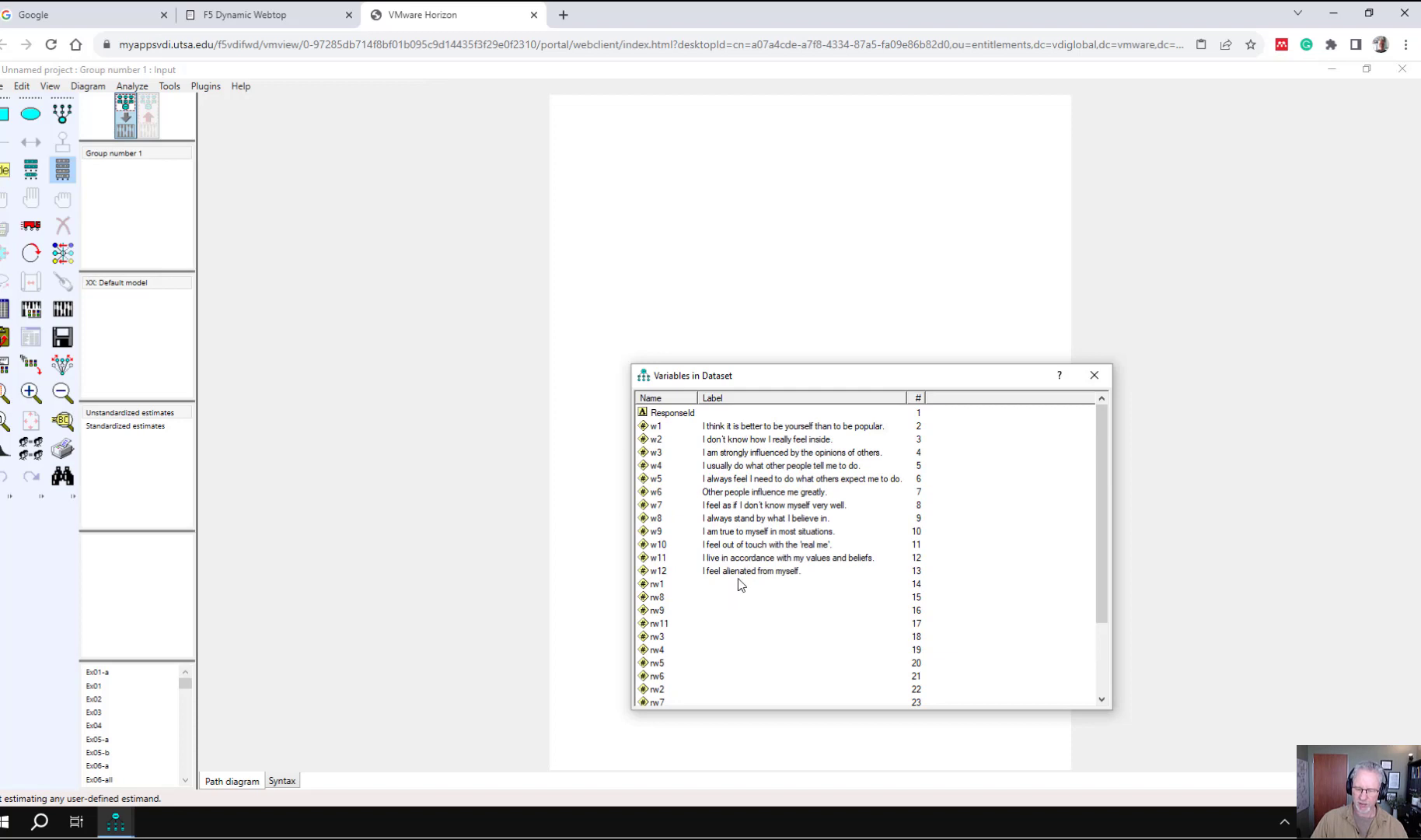
scroll(739, 587, down, 3)
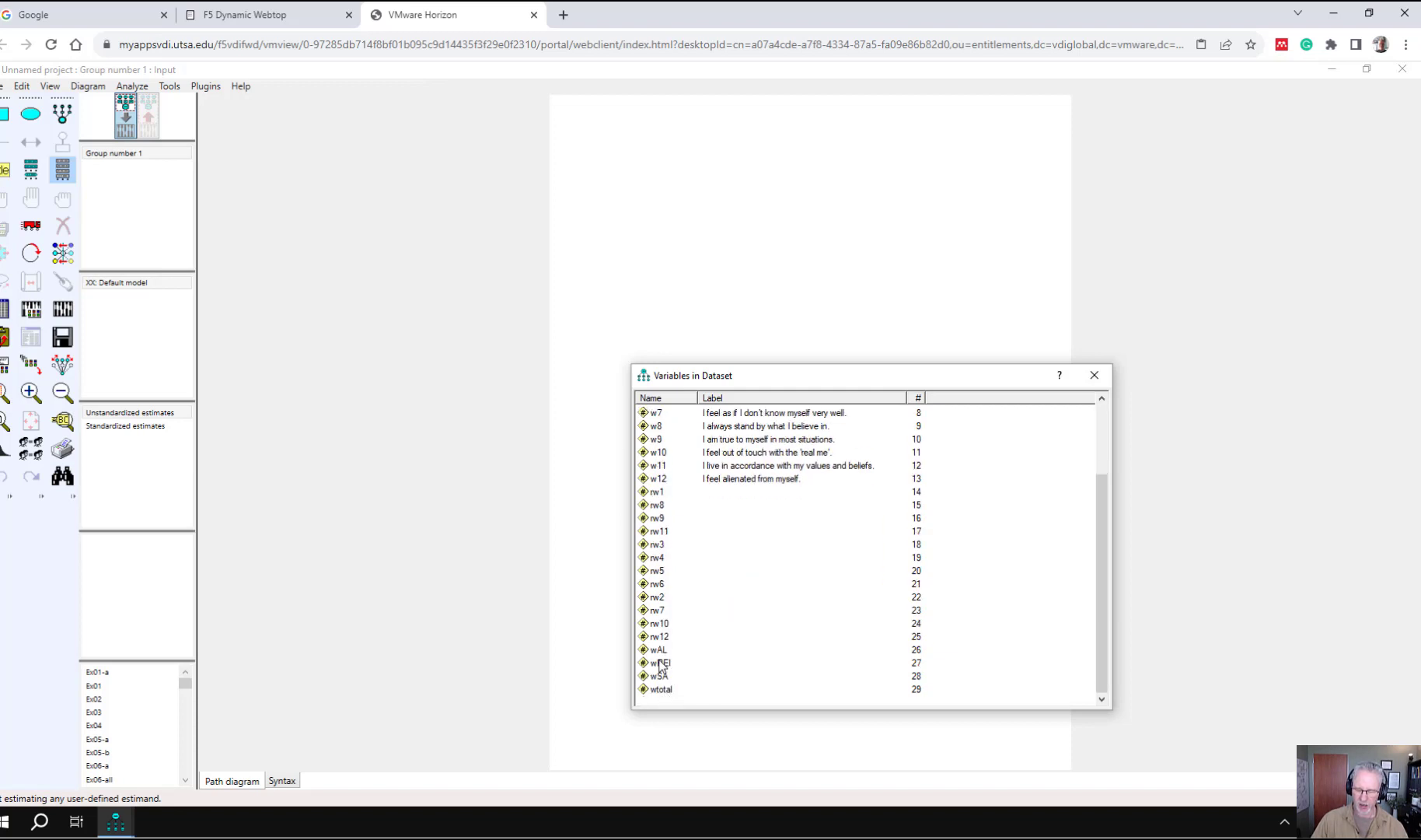
scroll(744, 436, up, 3)
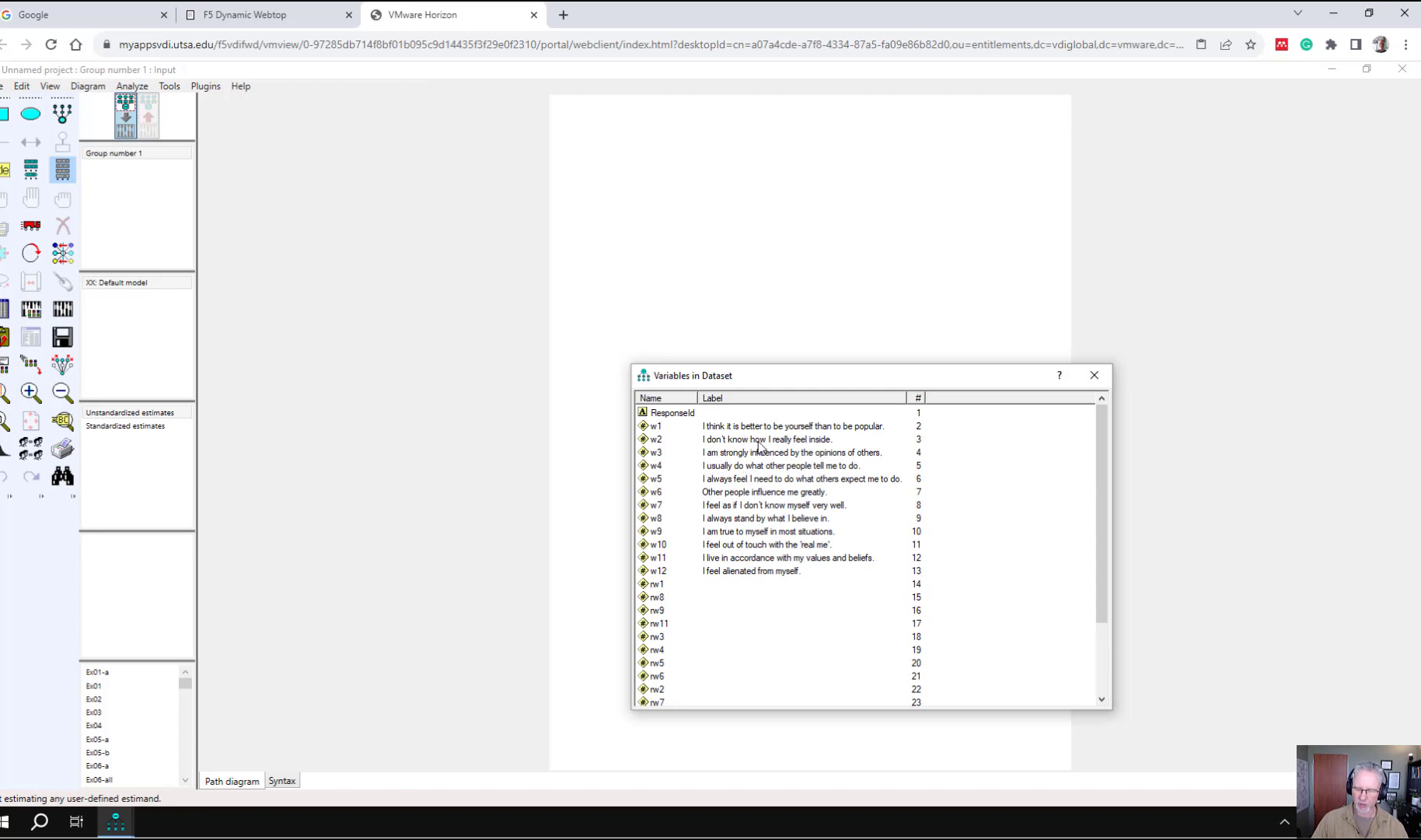
scroll(759, 579, down, 3)
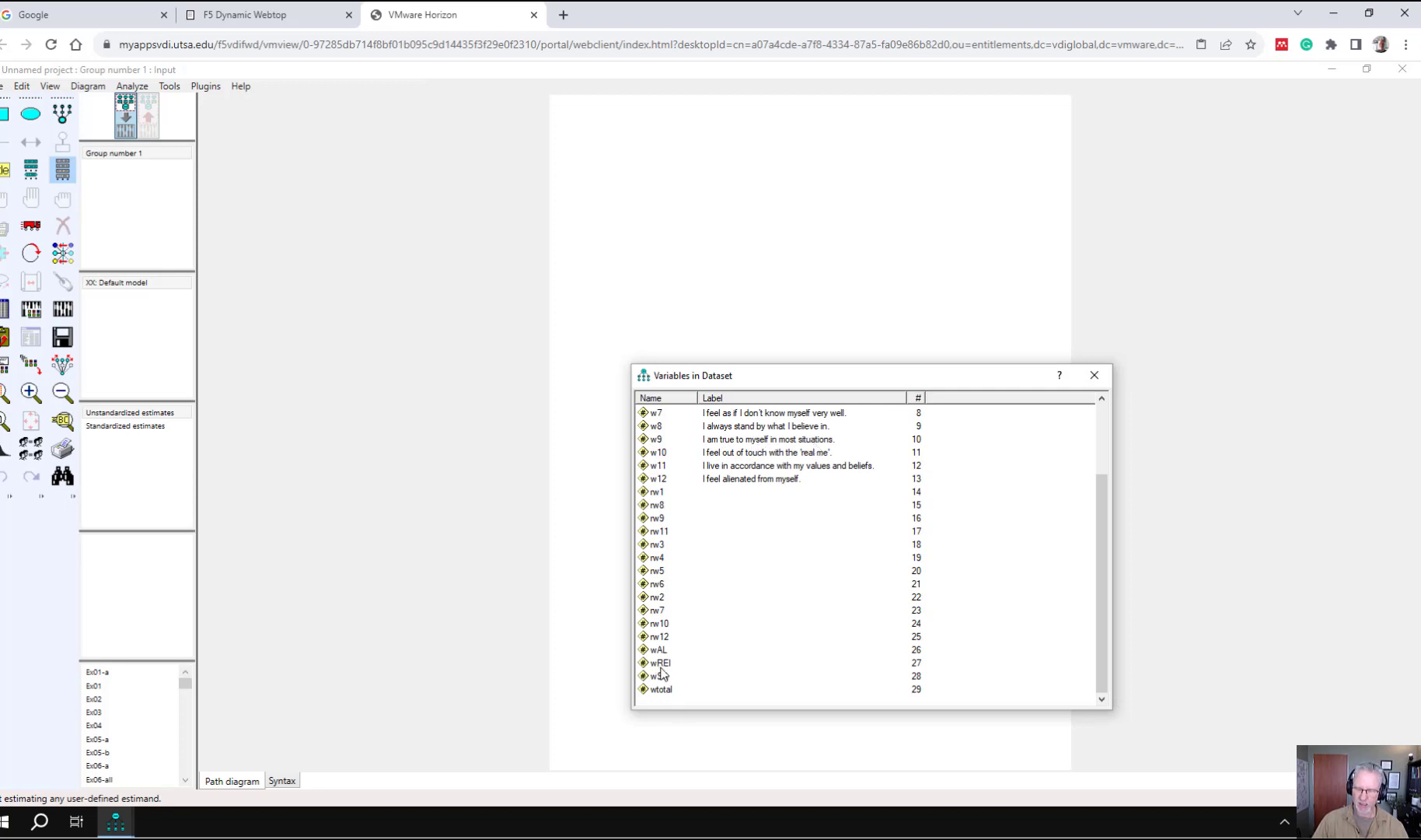
scroll(672, 673, up, 3)
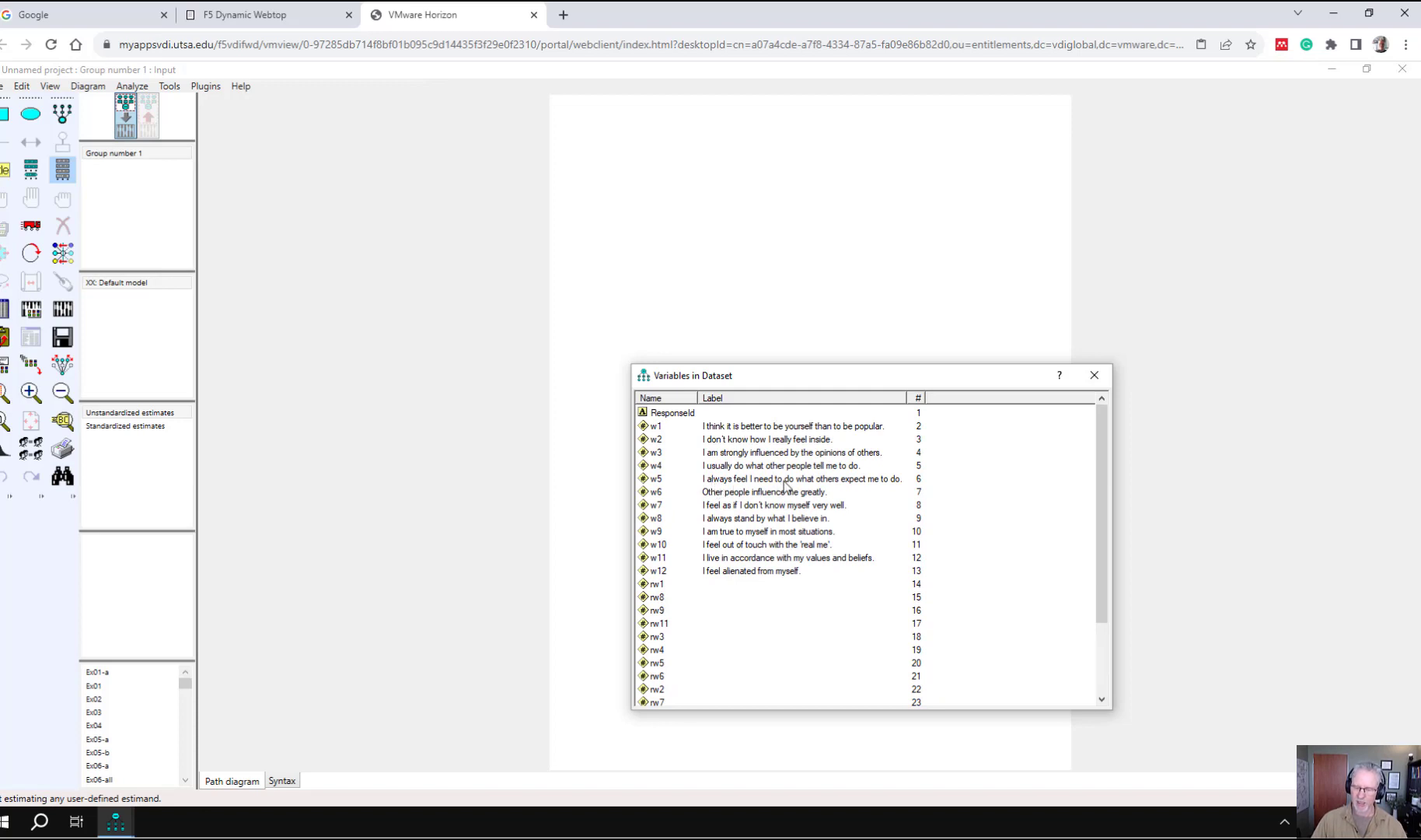
scroll(653, 545, down, 3)
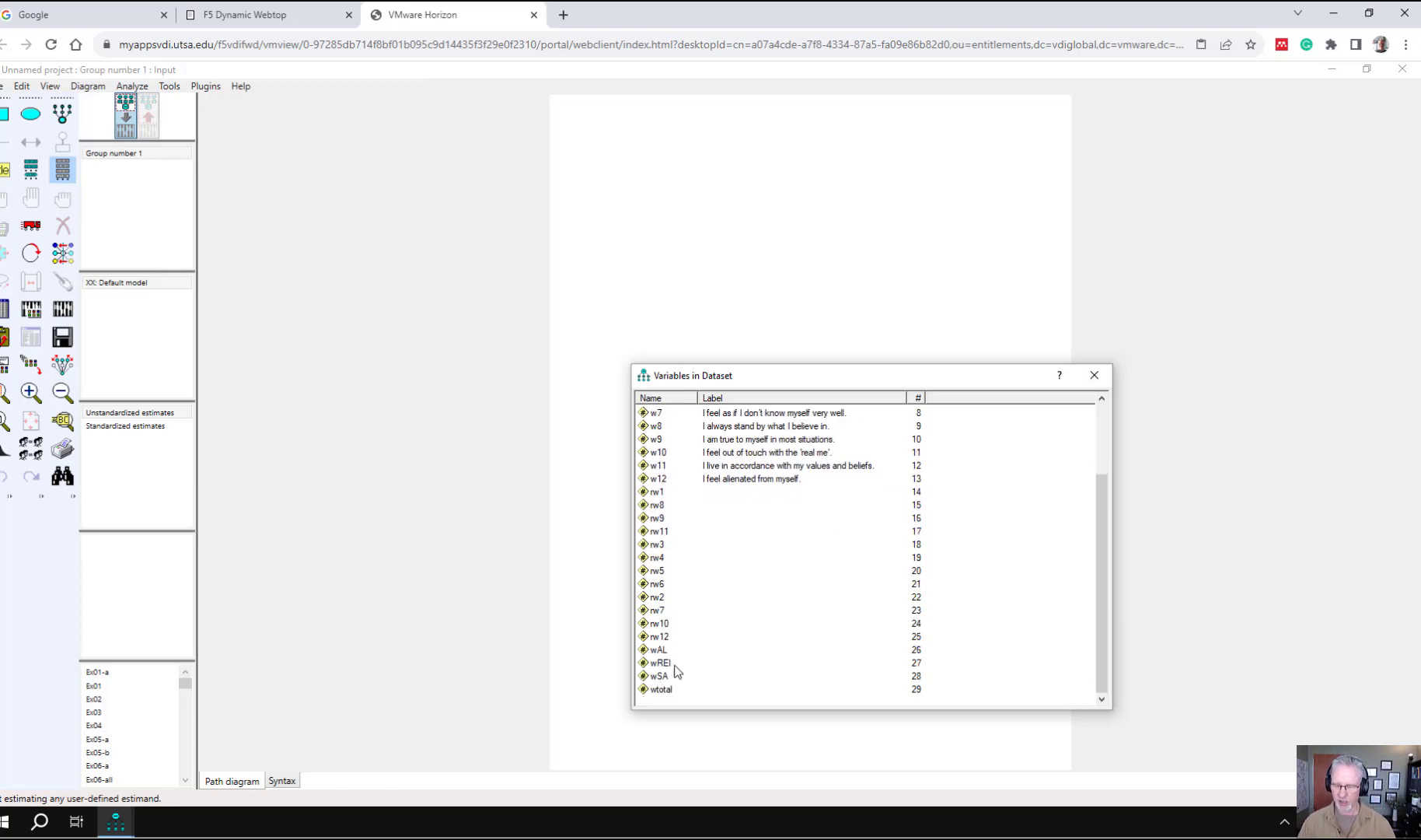
scroll(704, 659, up, 3)
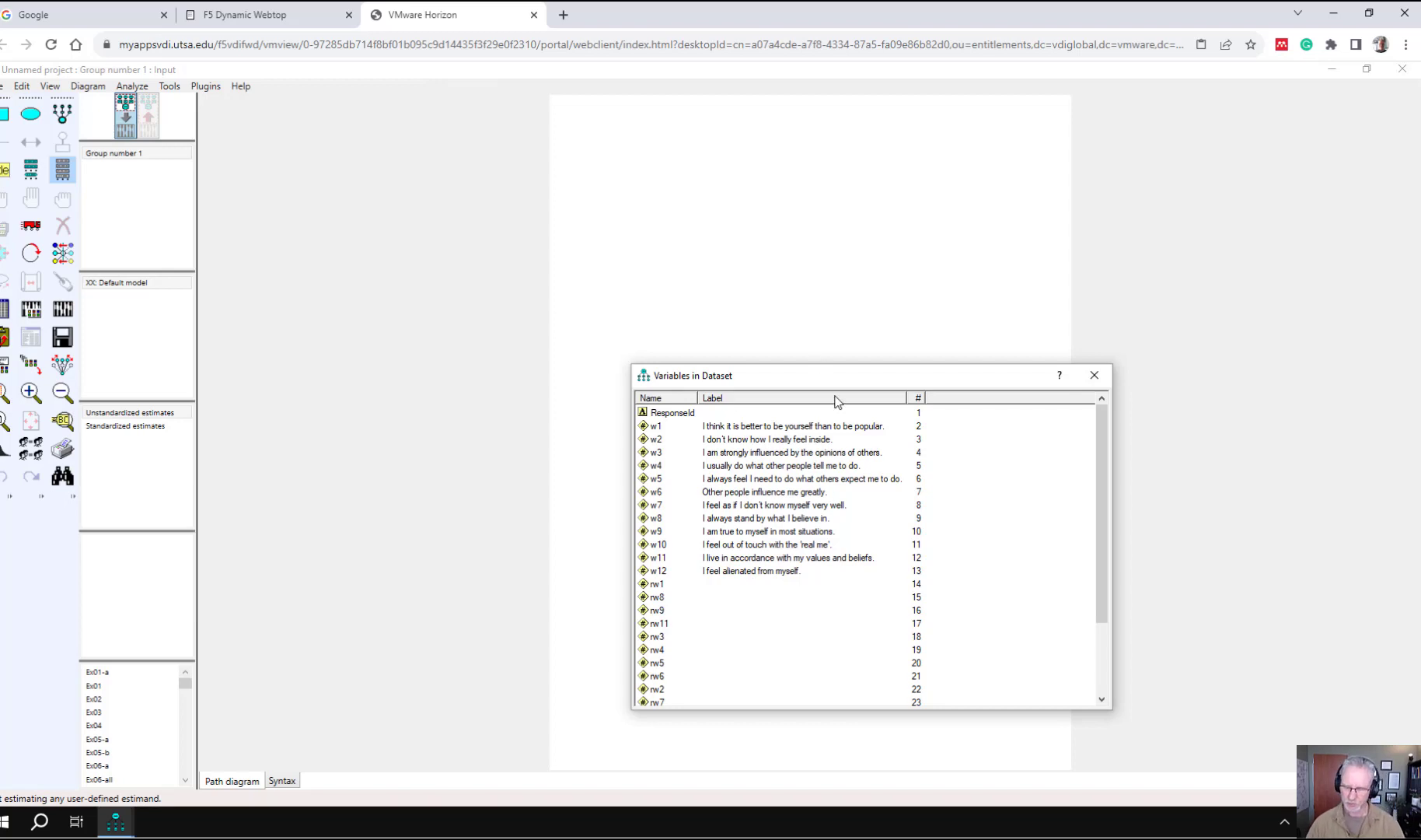
drag(866, 381, 415, 303)
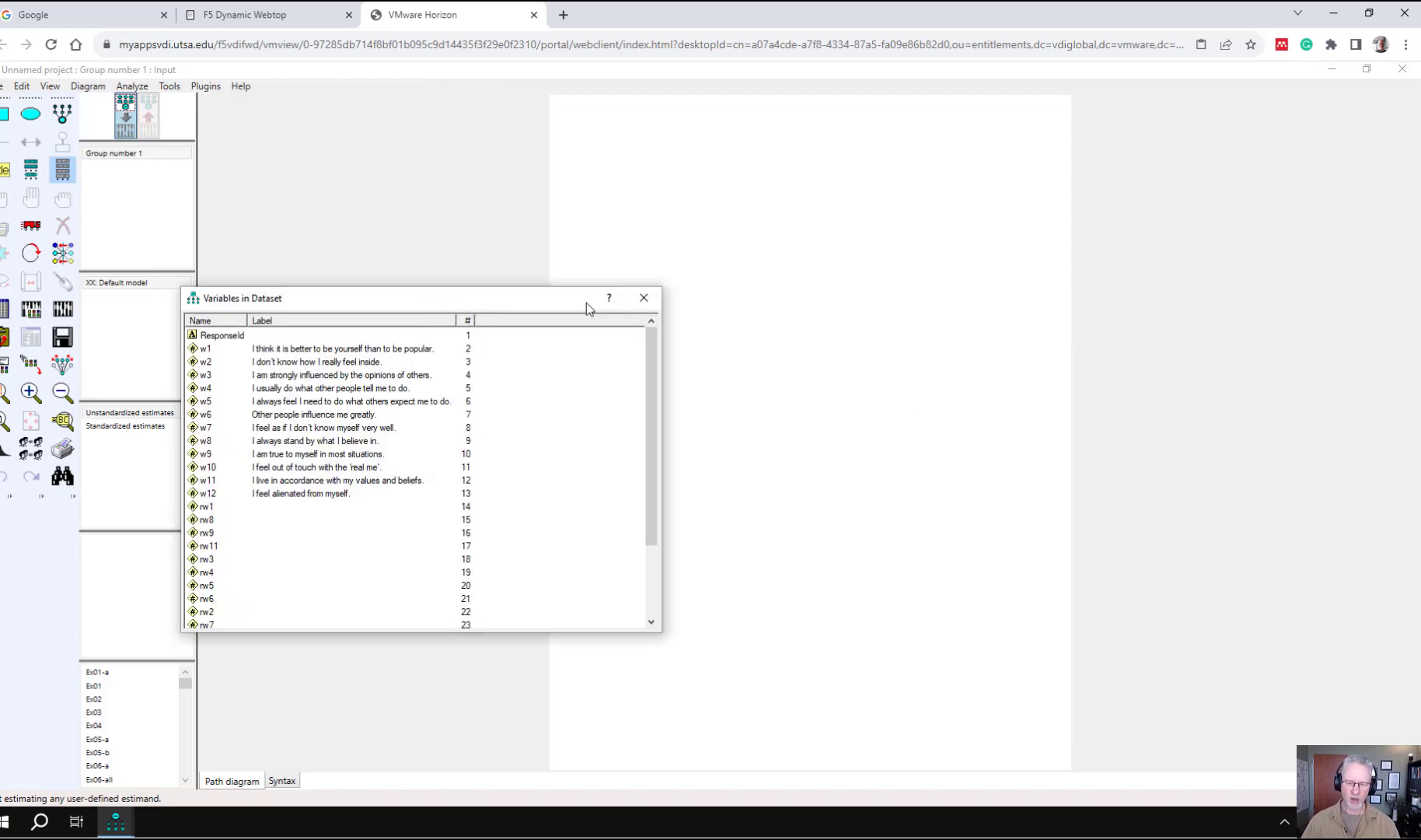
click(643, 300)
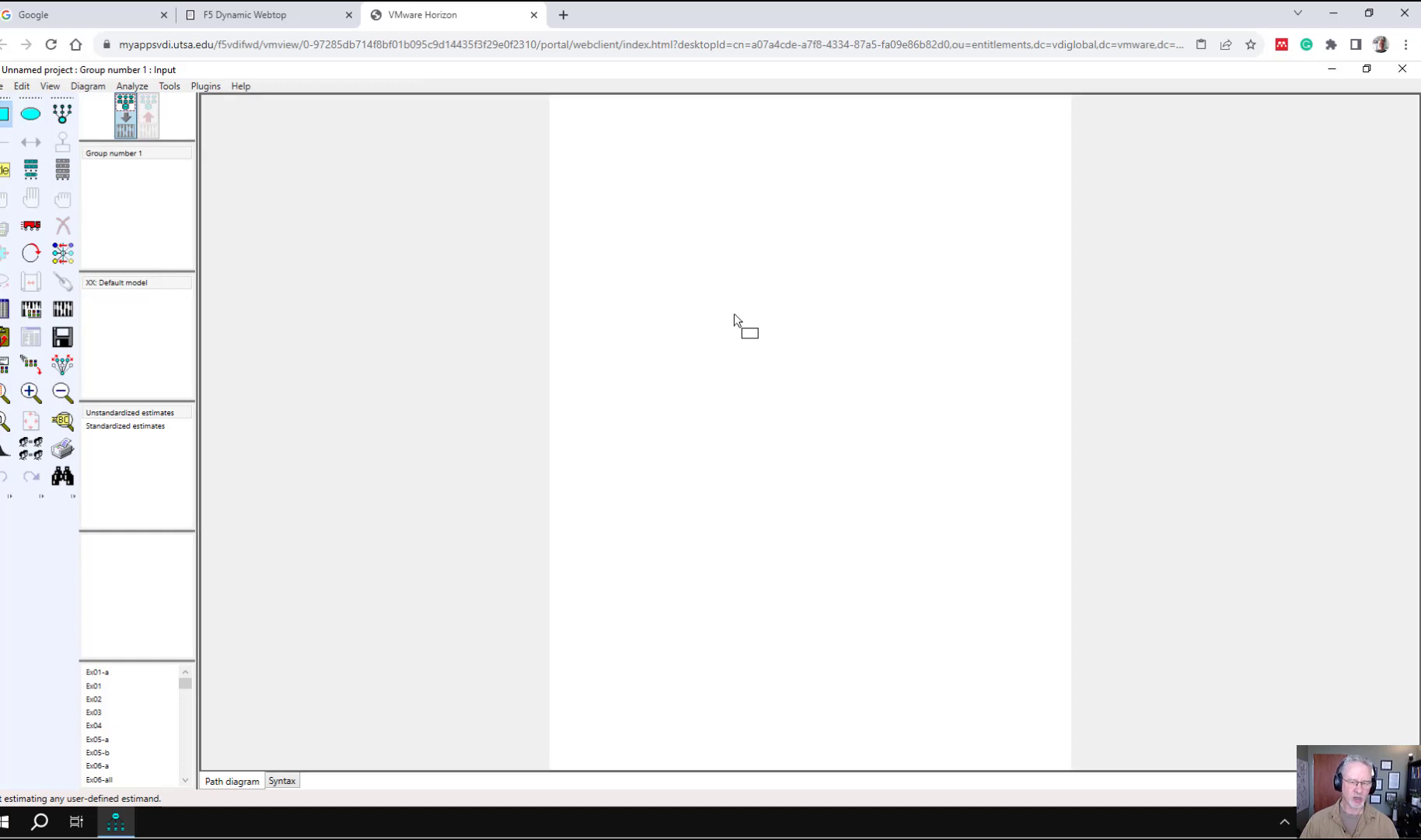
Draw two observed-variable rectangles one above the other and join their left sides with a covariance arrow.
mouse_move(695, 266)
mouse_down()
mouse_move(787, 342)
mouse_move(832, 326)
mouse_up()
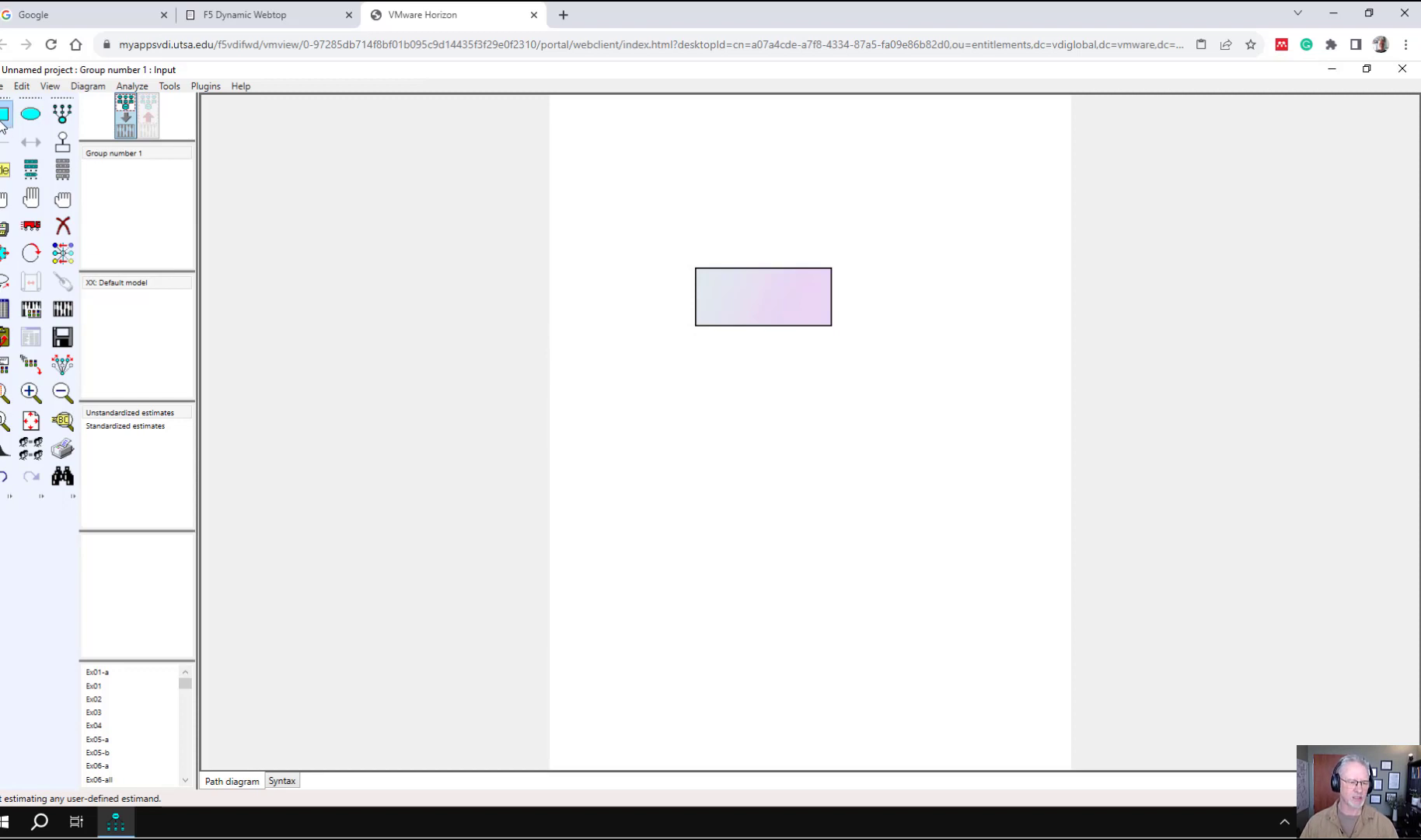
drag(705, 430, 831, 505)
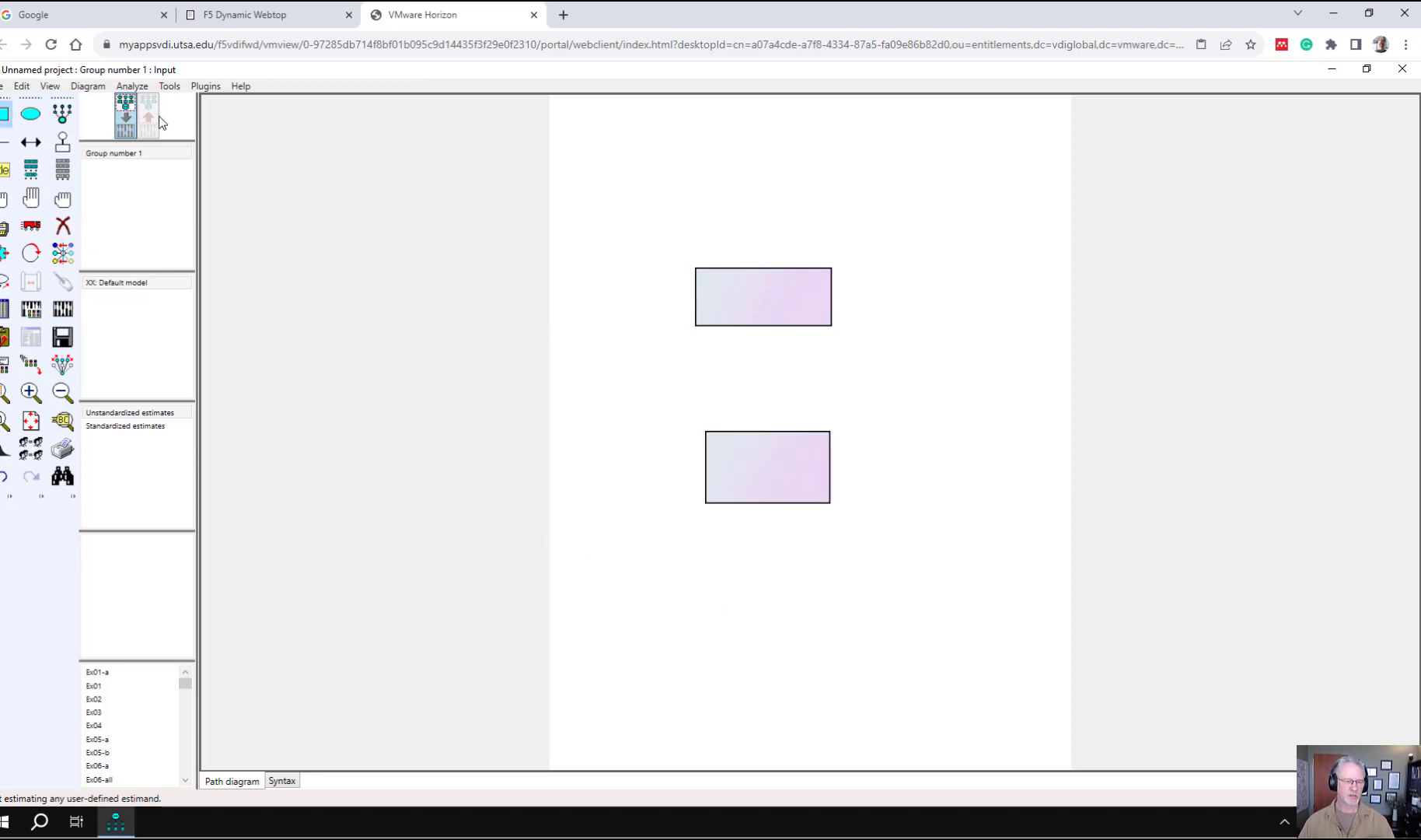
click(31, 143)
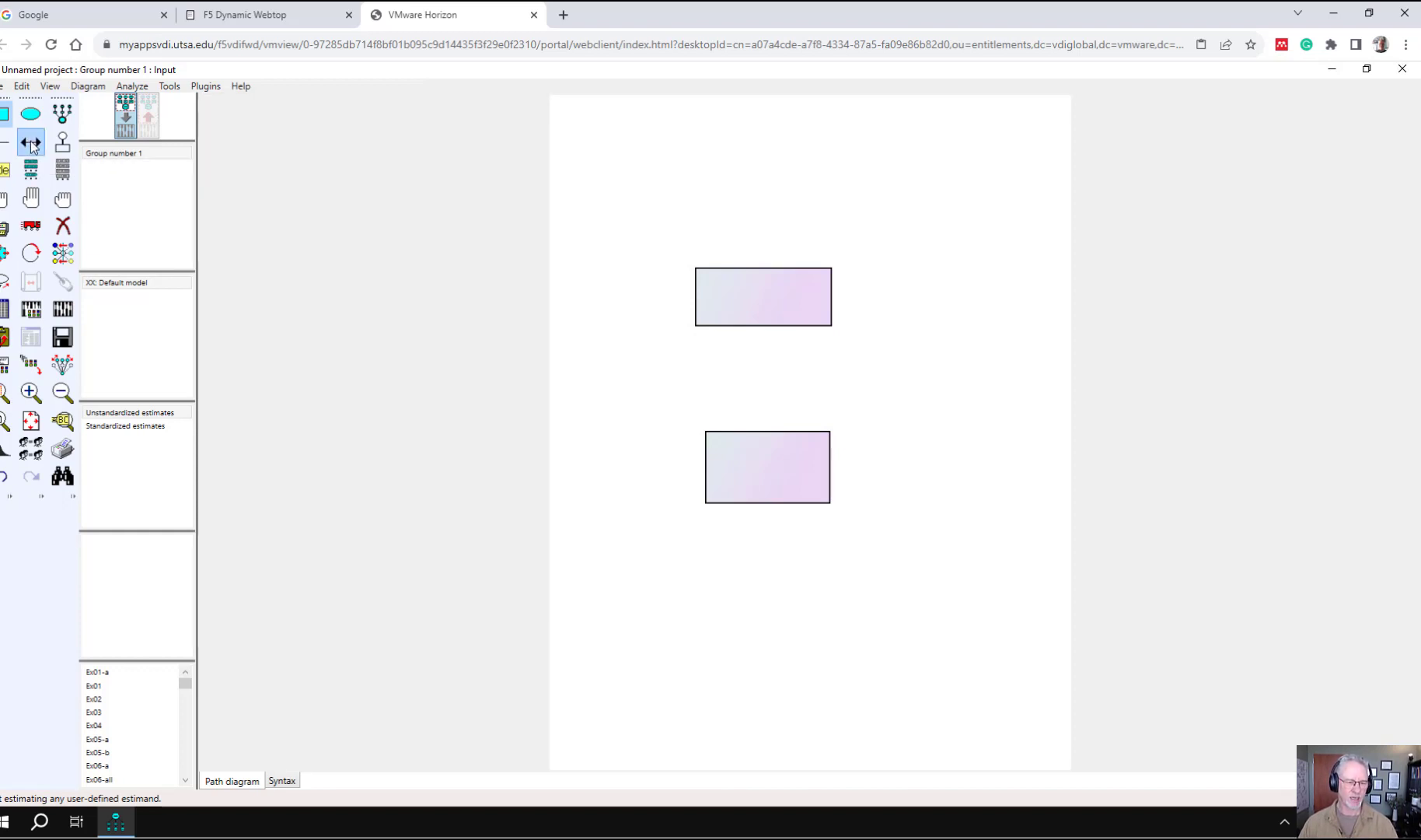
drag(664, 464, 701, 308)
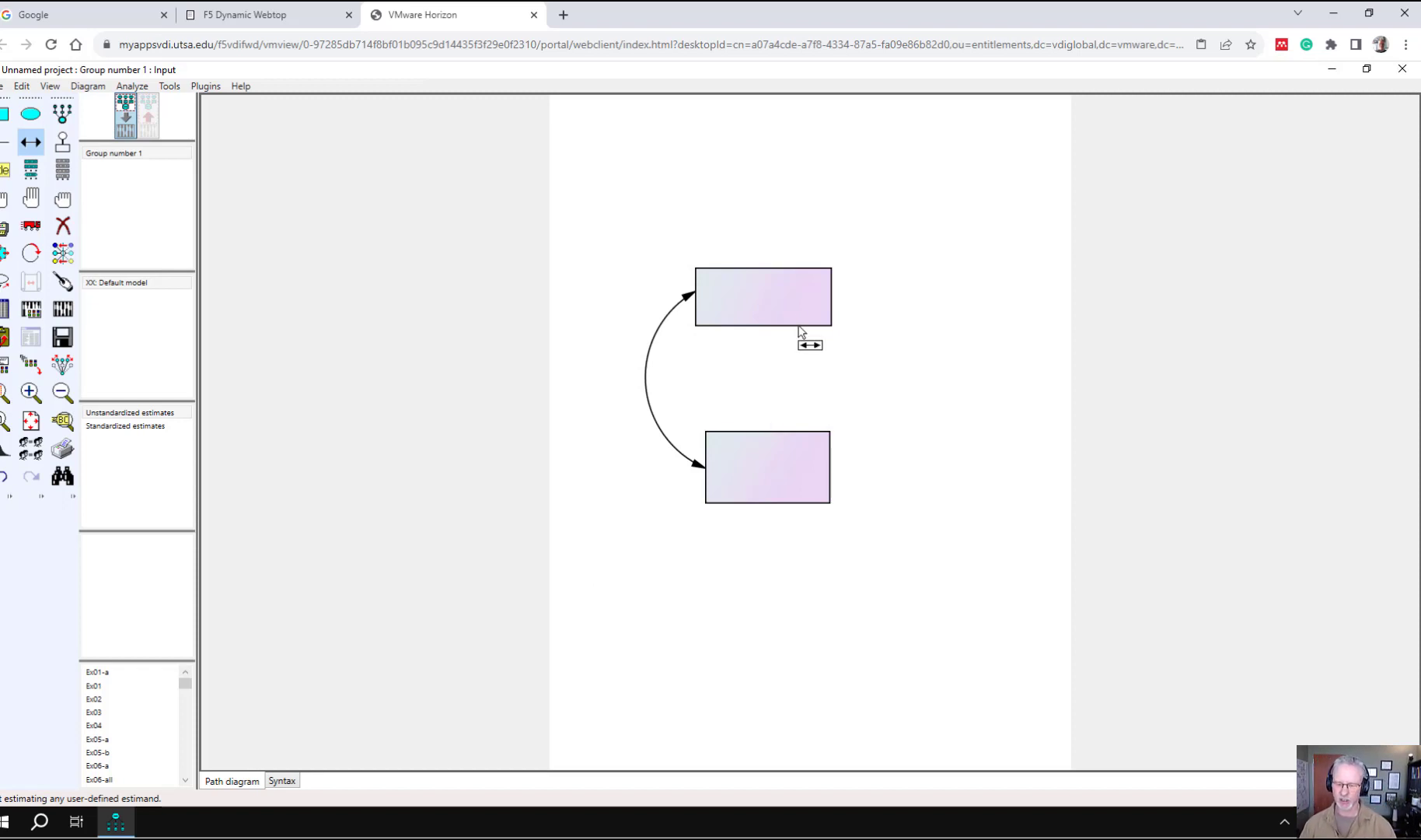
Assign data set variable w3 to the upper rectangle and w5 to the lower one, and move the variable list off the diagram.
click(62, 169)
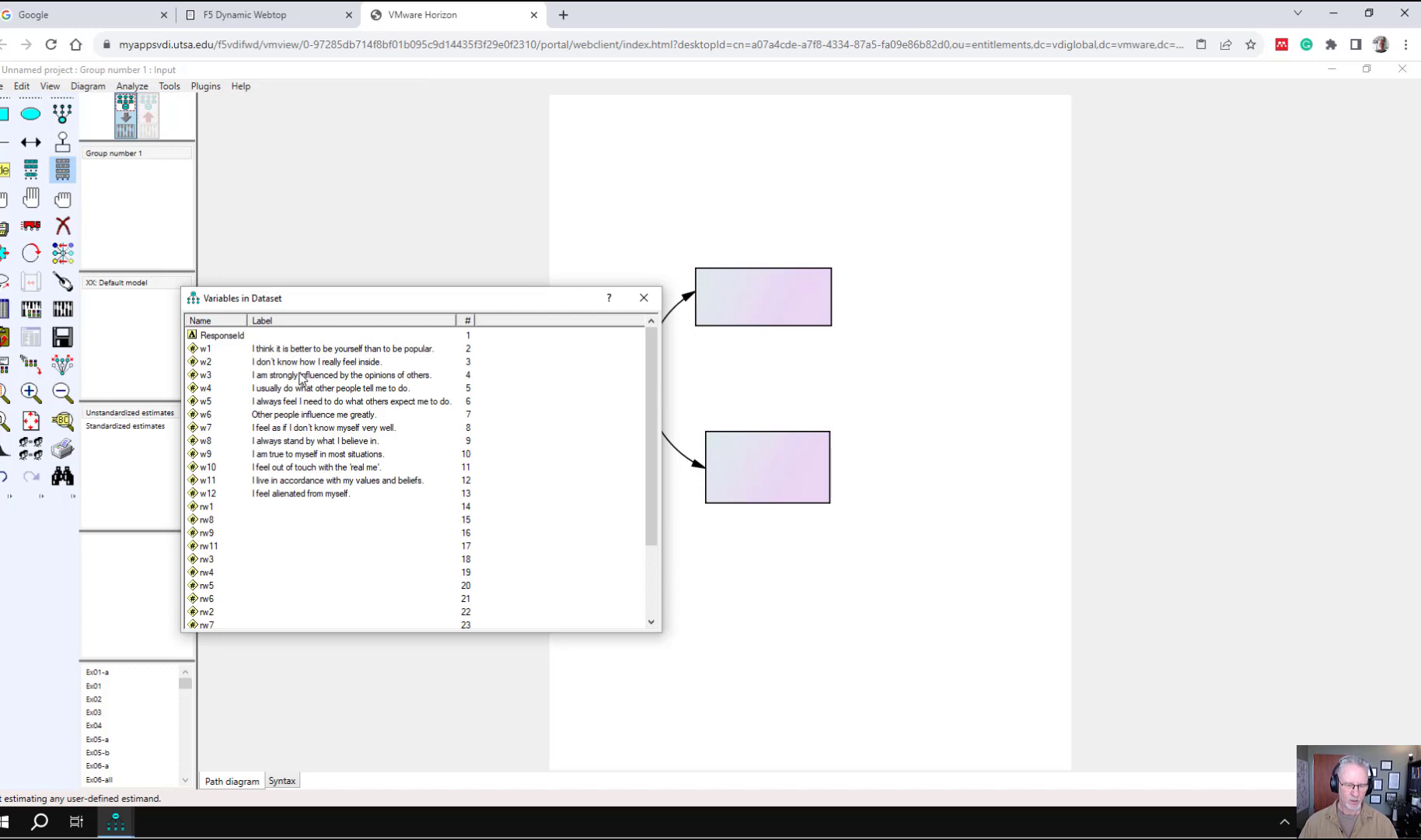
drag(304, 375, 751, 303)
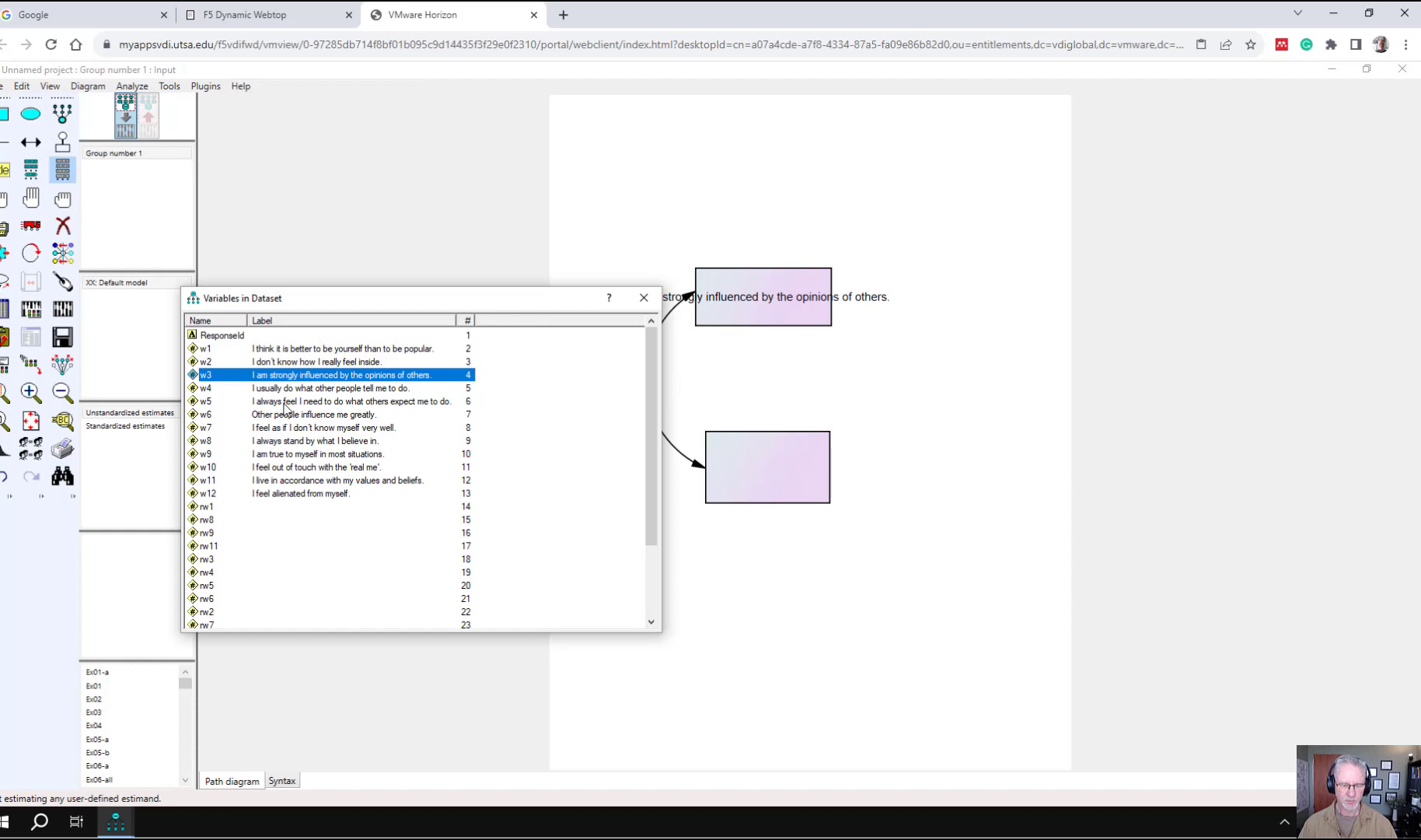
drag(291, 401, 793, 473)
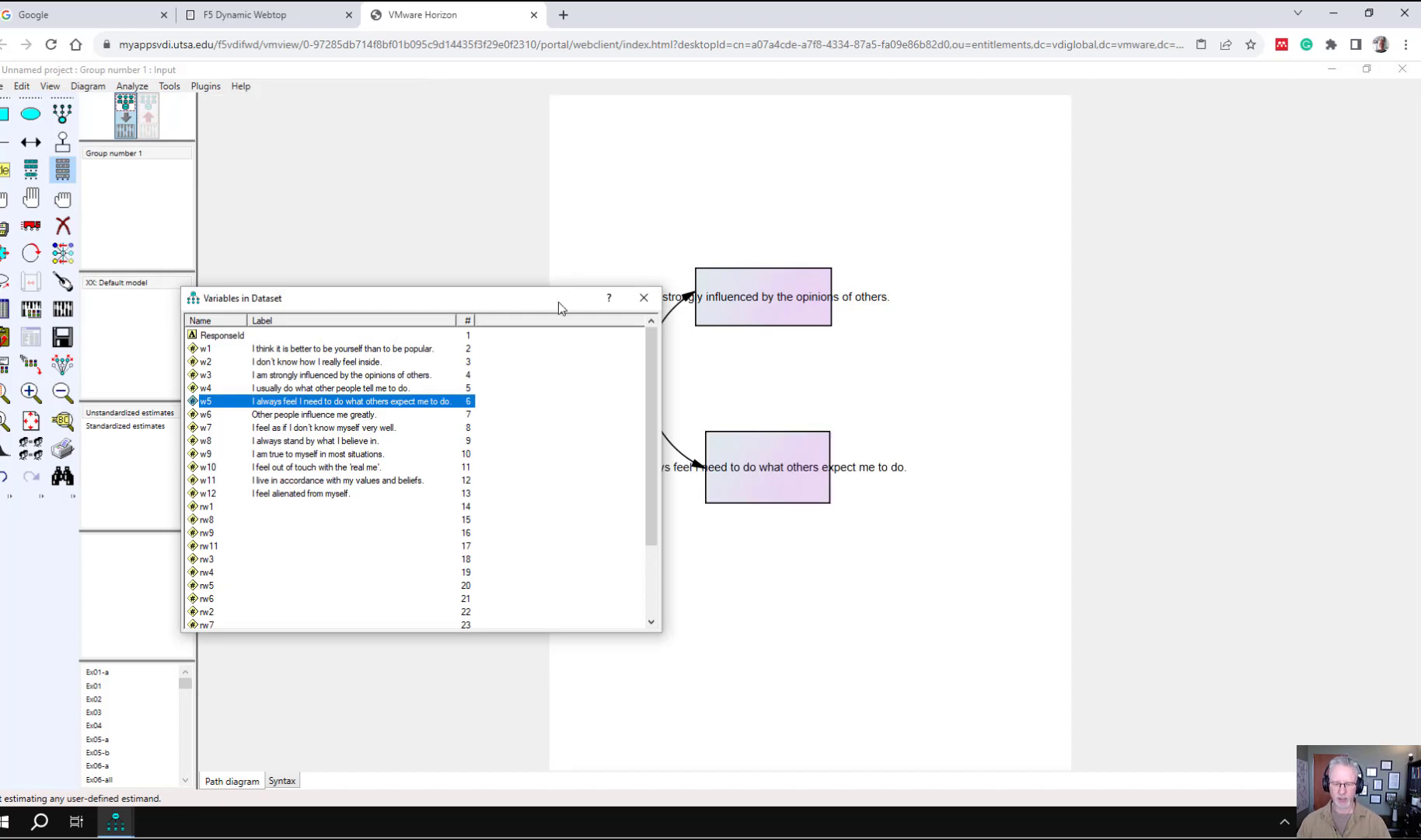
drag(559, 302, 377, 267)
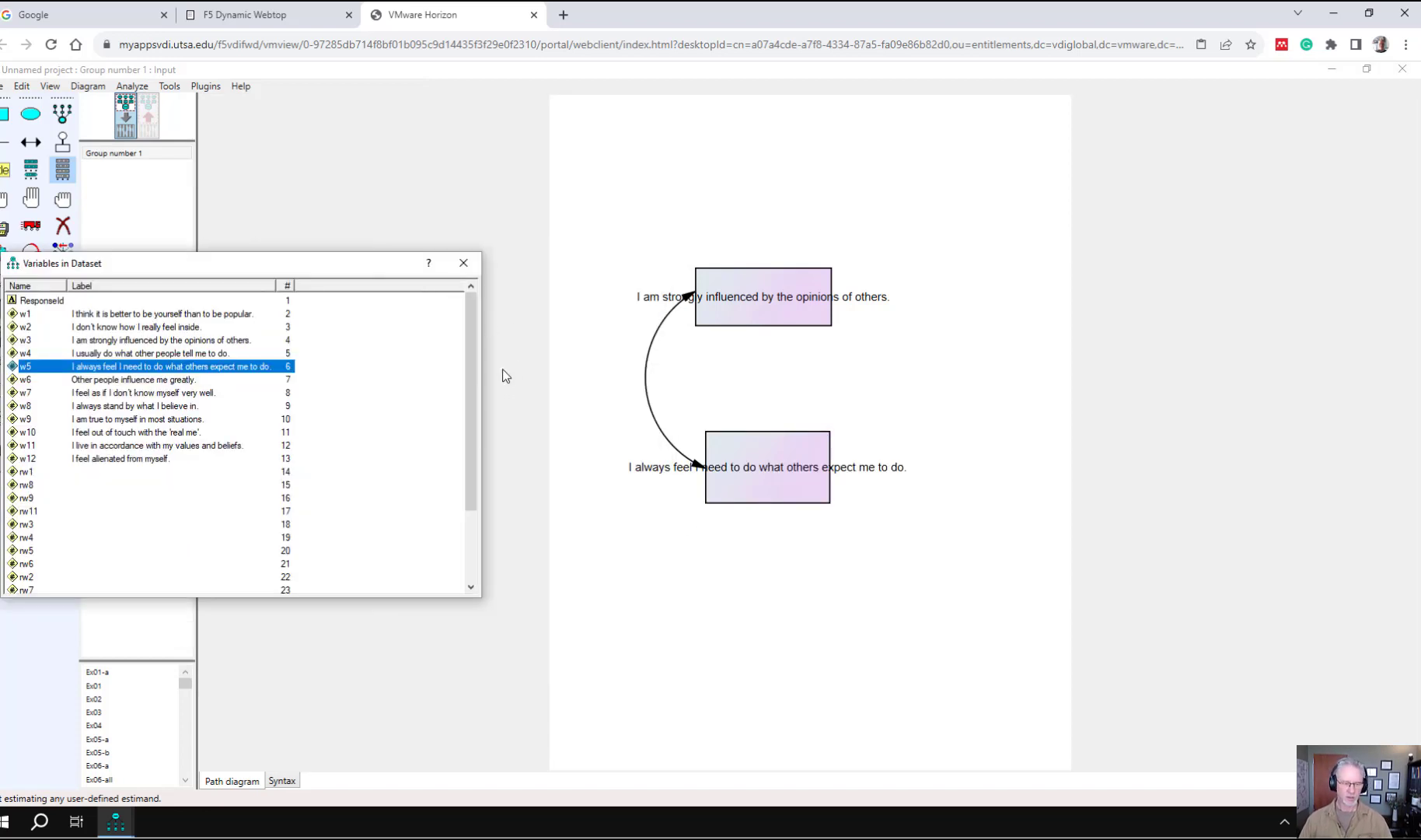
Delete the variable label of the upper rectangle, w3, and move the Object Properties window clear of the diagram.
double_click(746, 299)
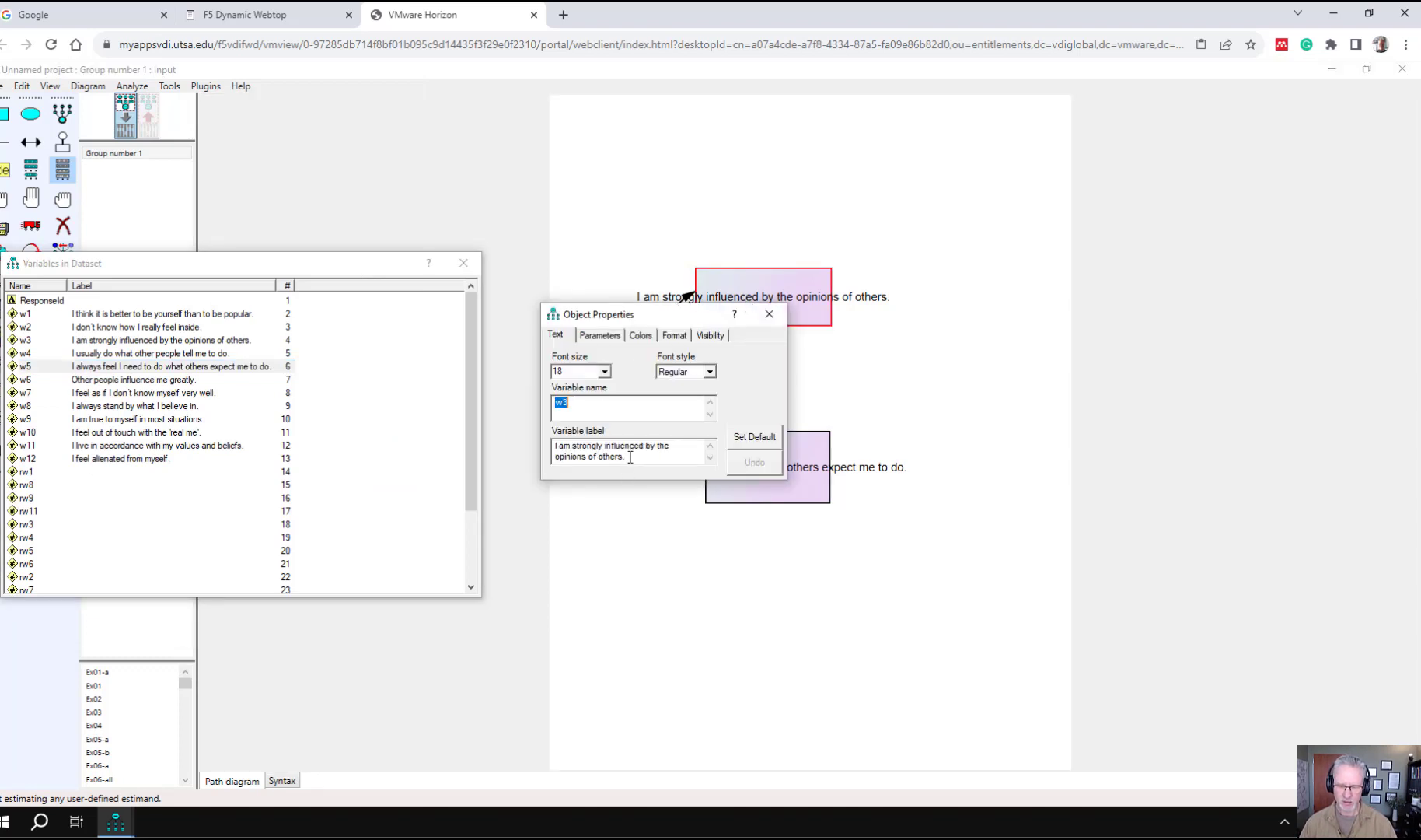
drag(631, 453, 523, 438)
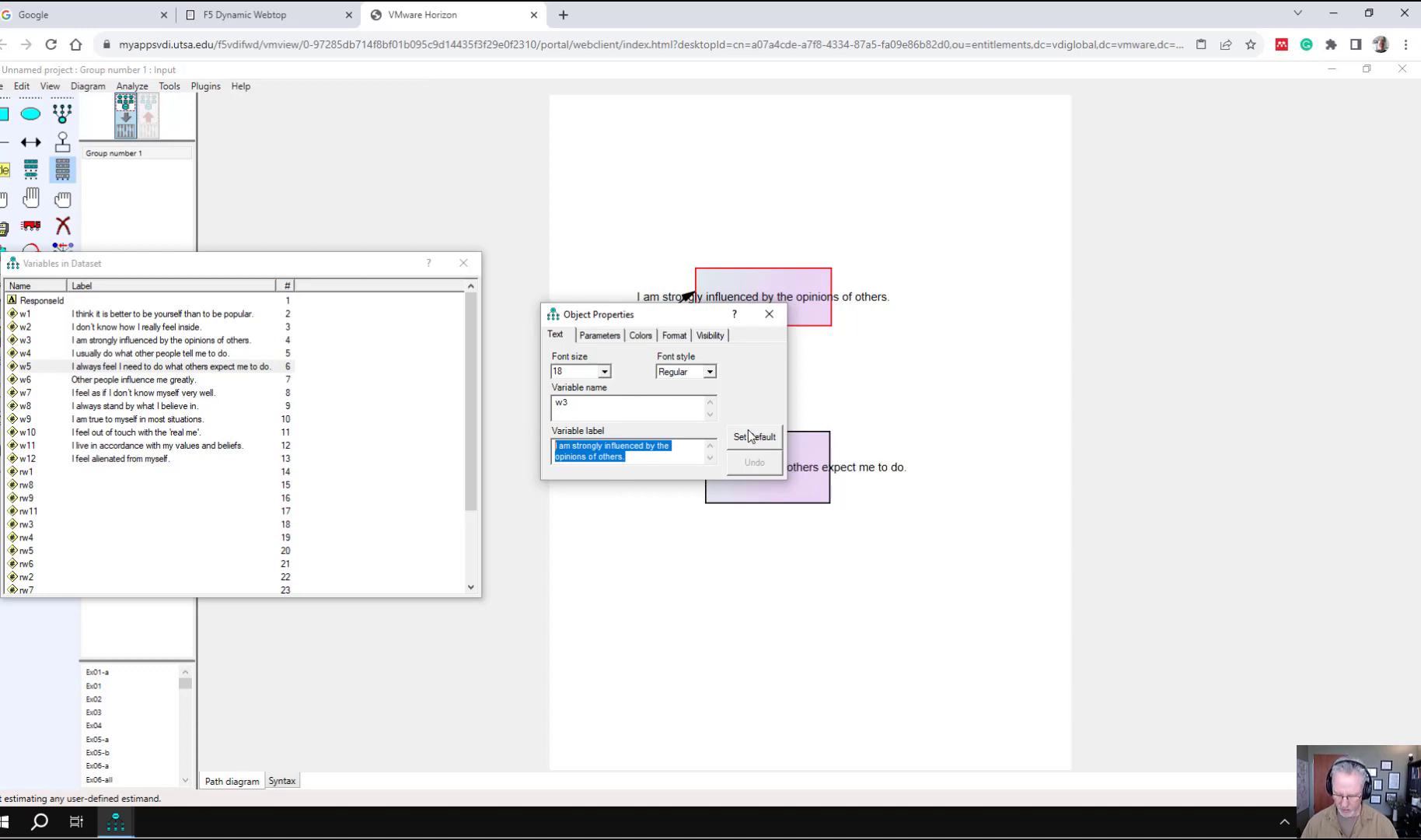
key(Delete)
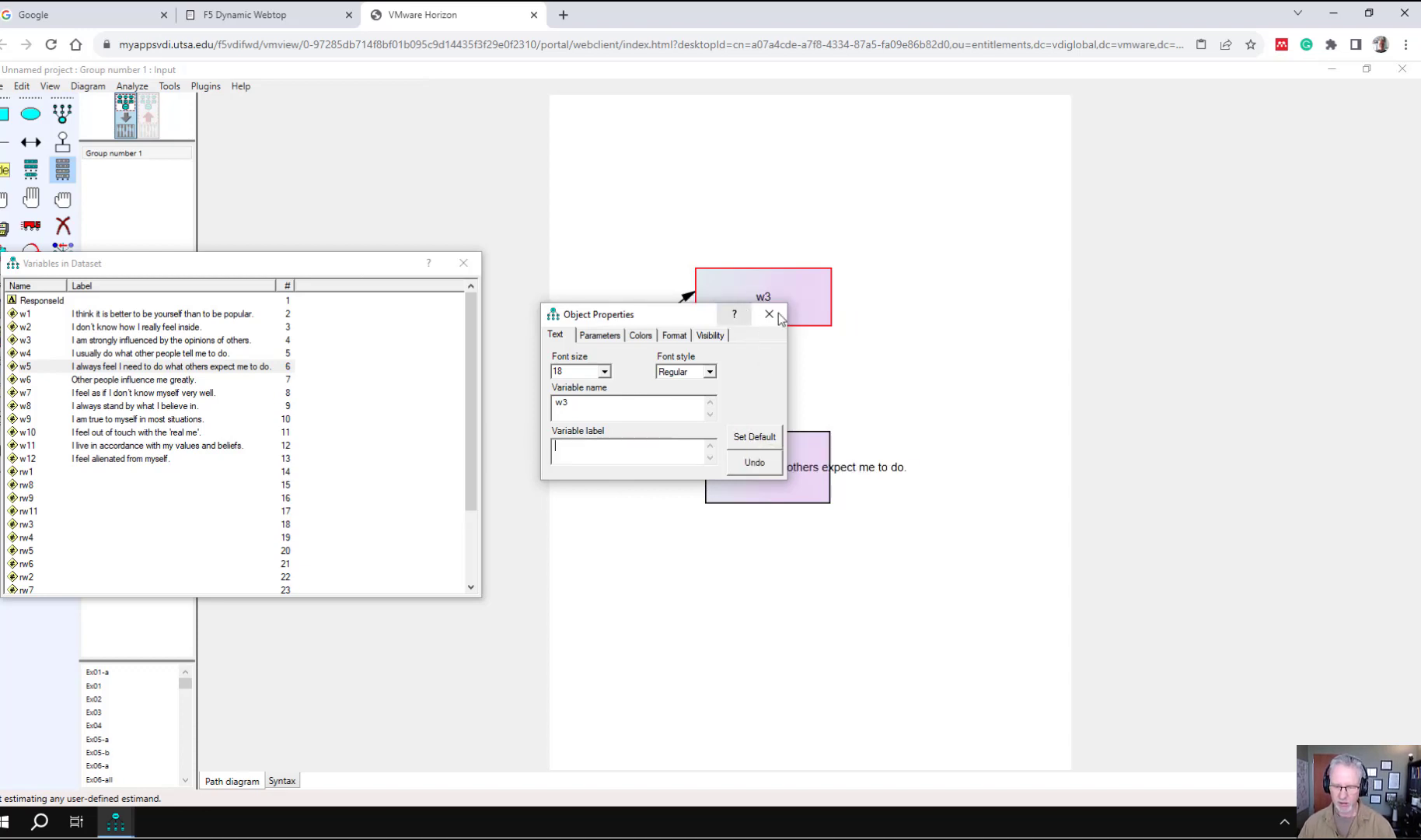
drag(706, 310, 1120, 206)
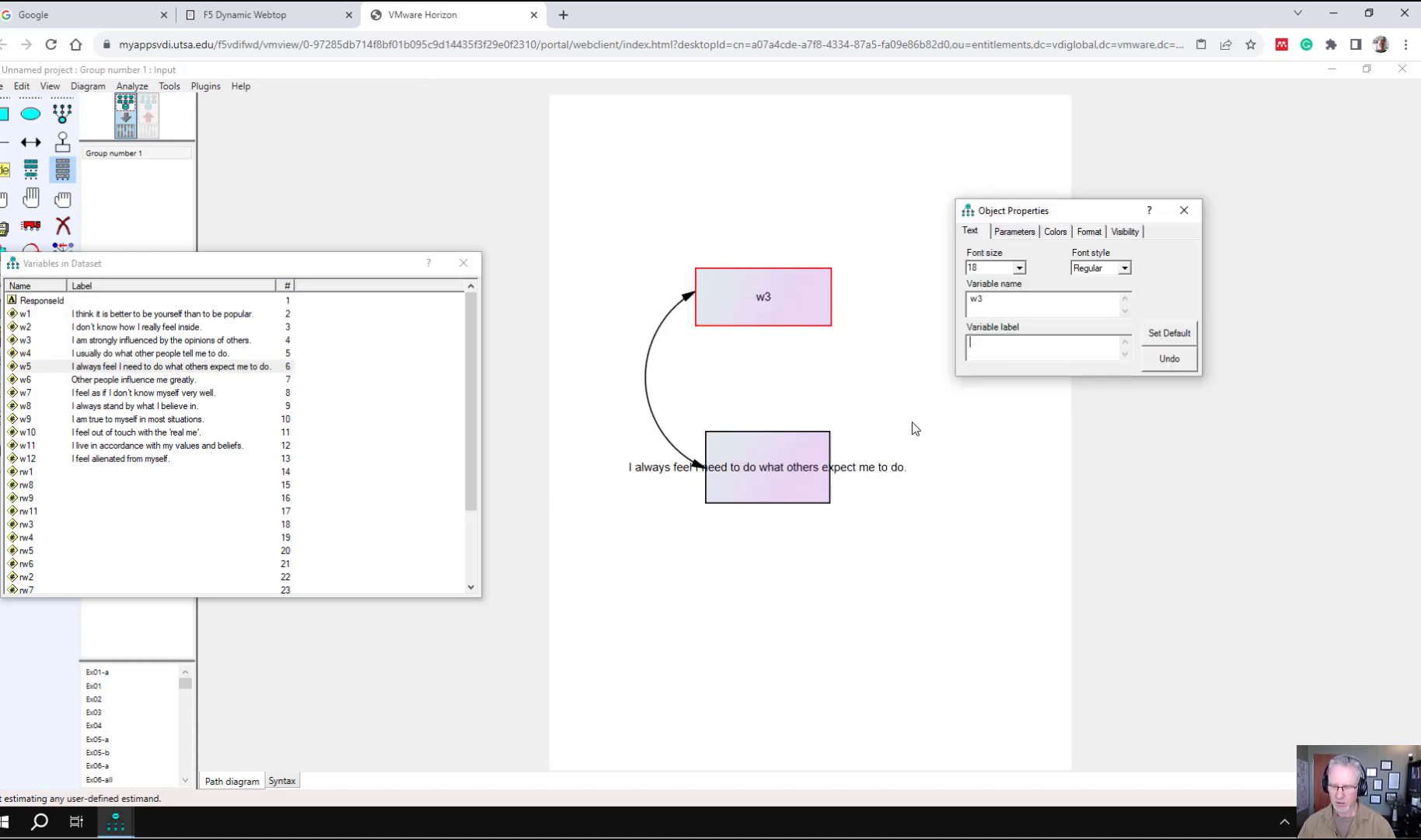
Delete the variable label of the lower rectangle, w5, keeping only its variable name.
click(807, 461)
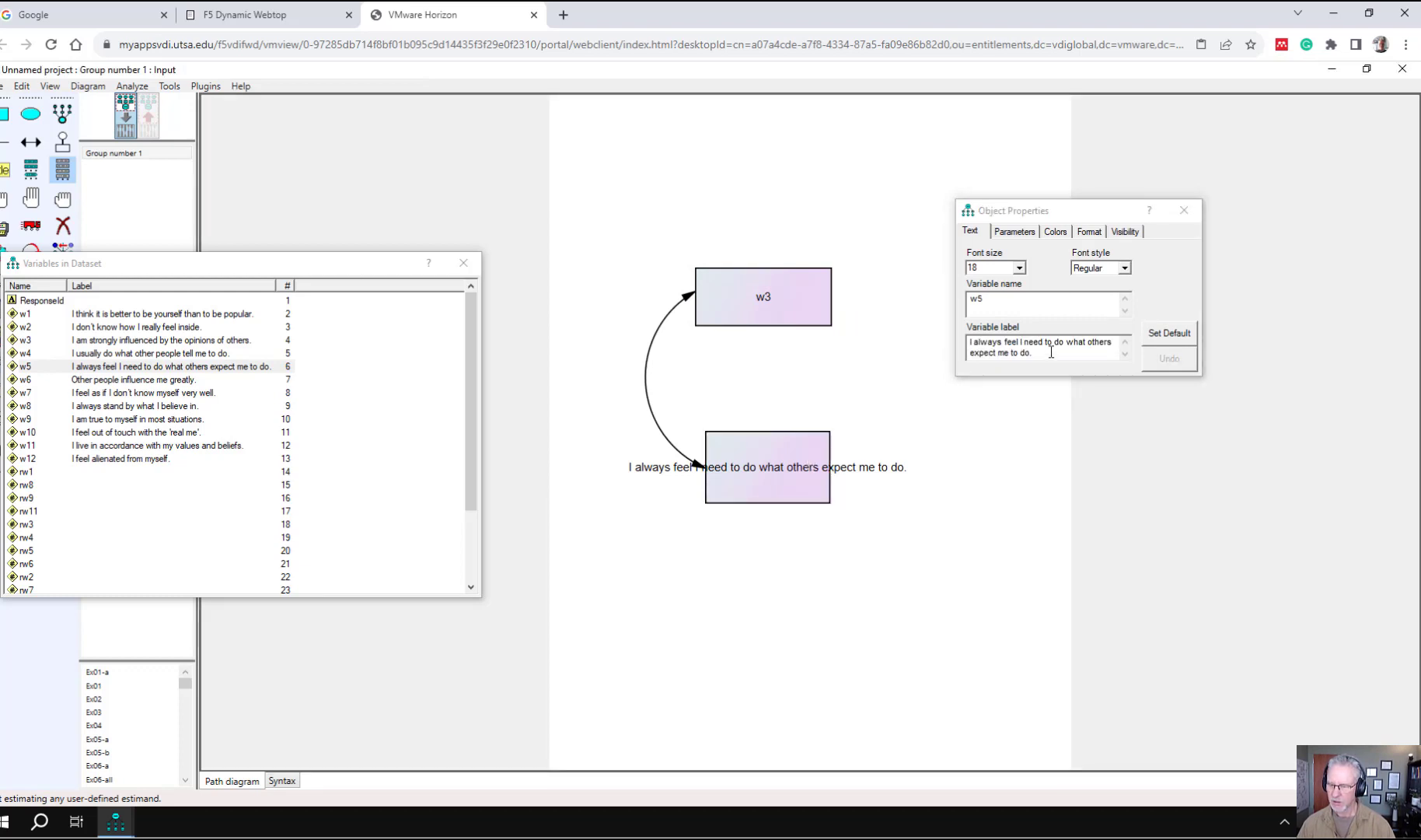
drag(1047, 353, 966, 338)
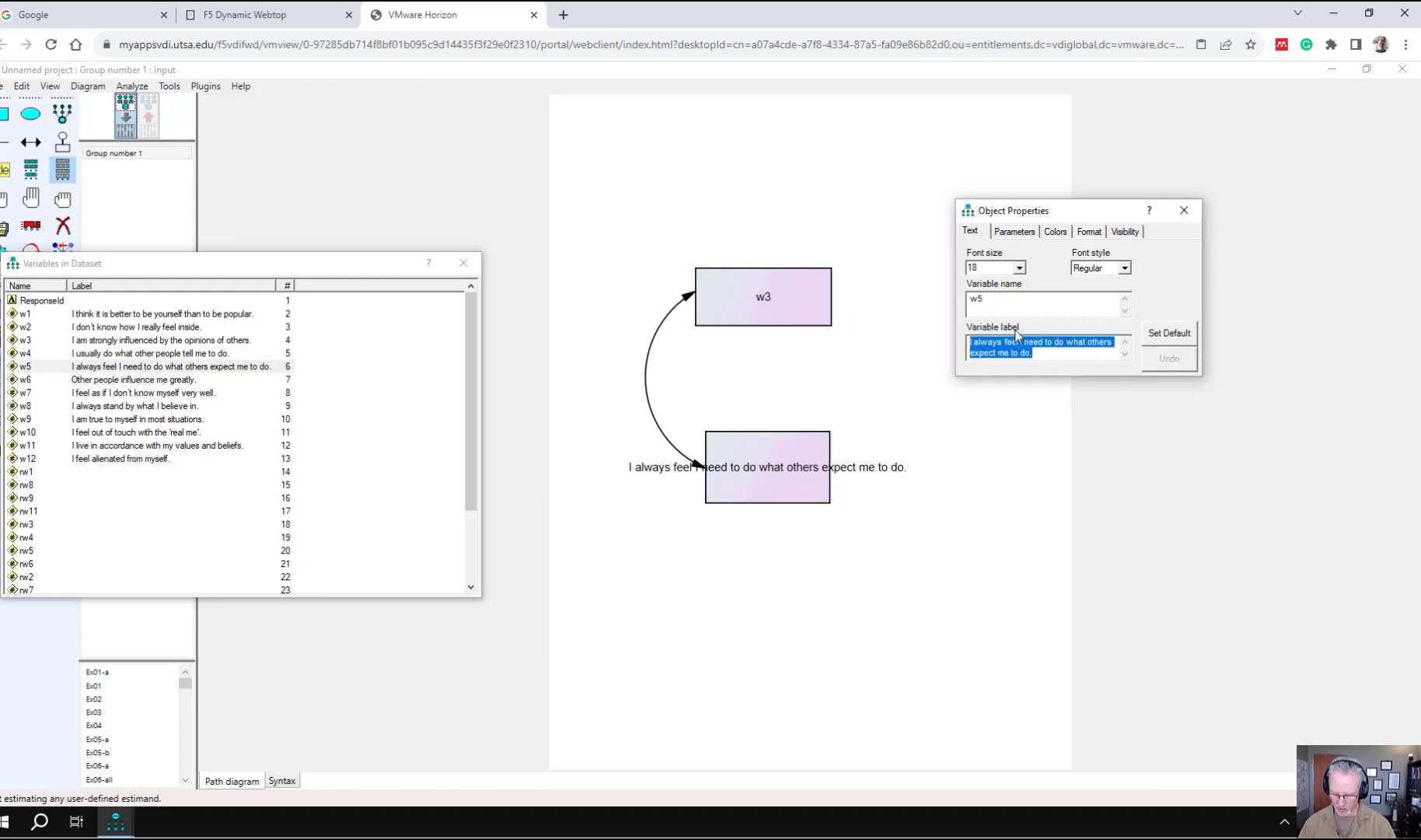
key(Delete)
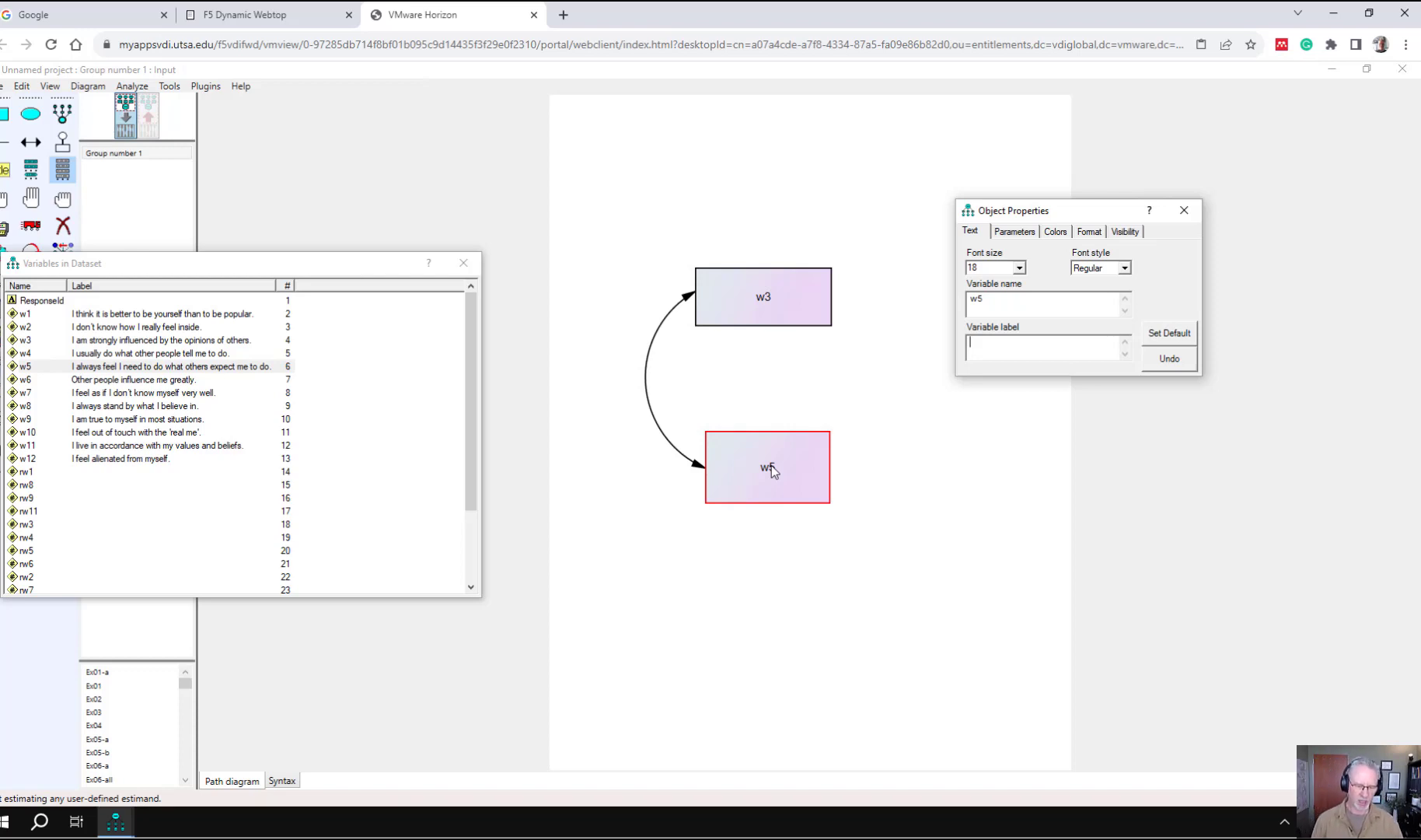
Set the variable label of w5 to "others expect" and of w3 to "influenced by opinions", closing the properties and variable list windows.
text(others expect)
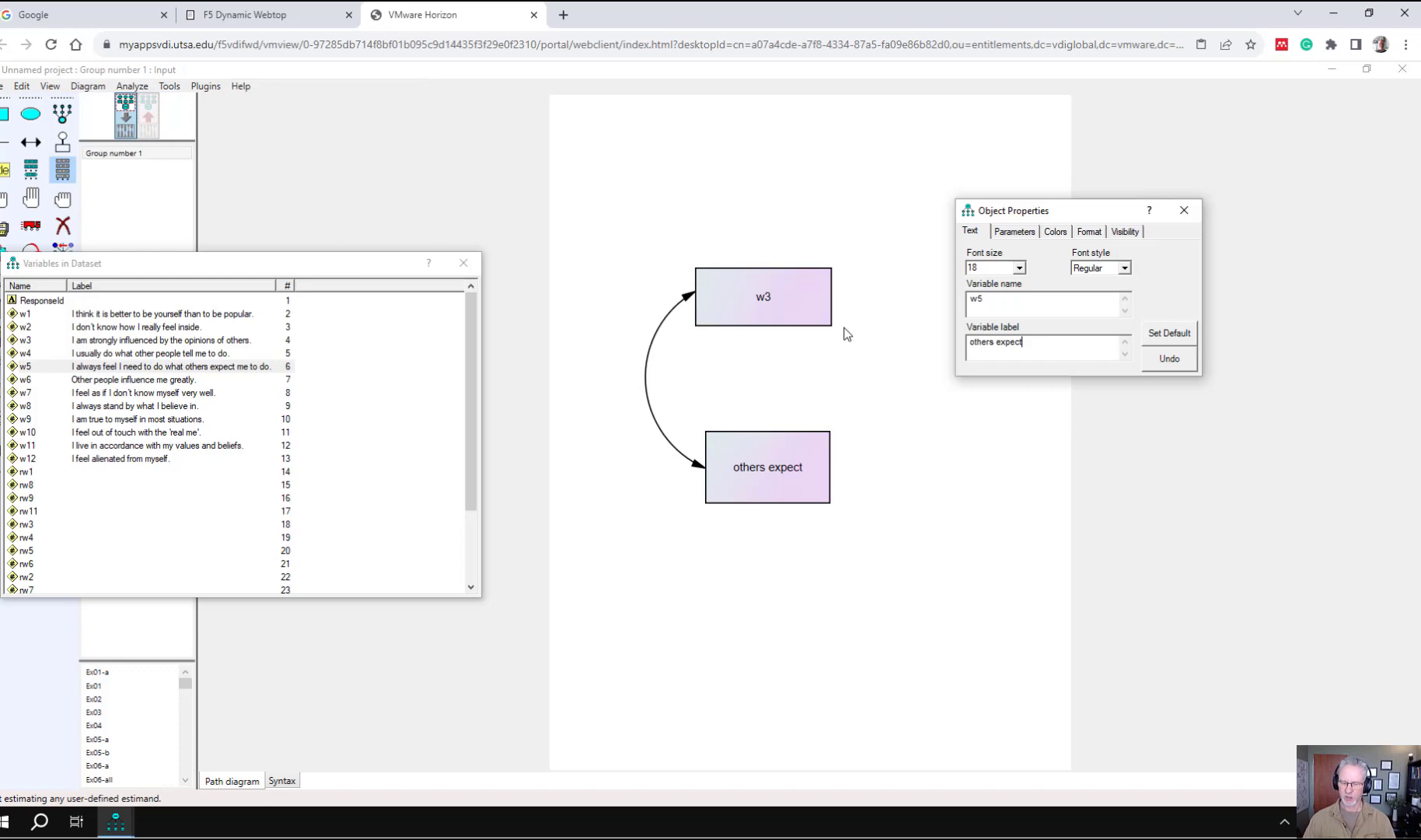
click(1184, 212)
double_click(762, 294)
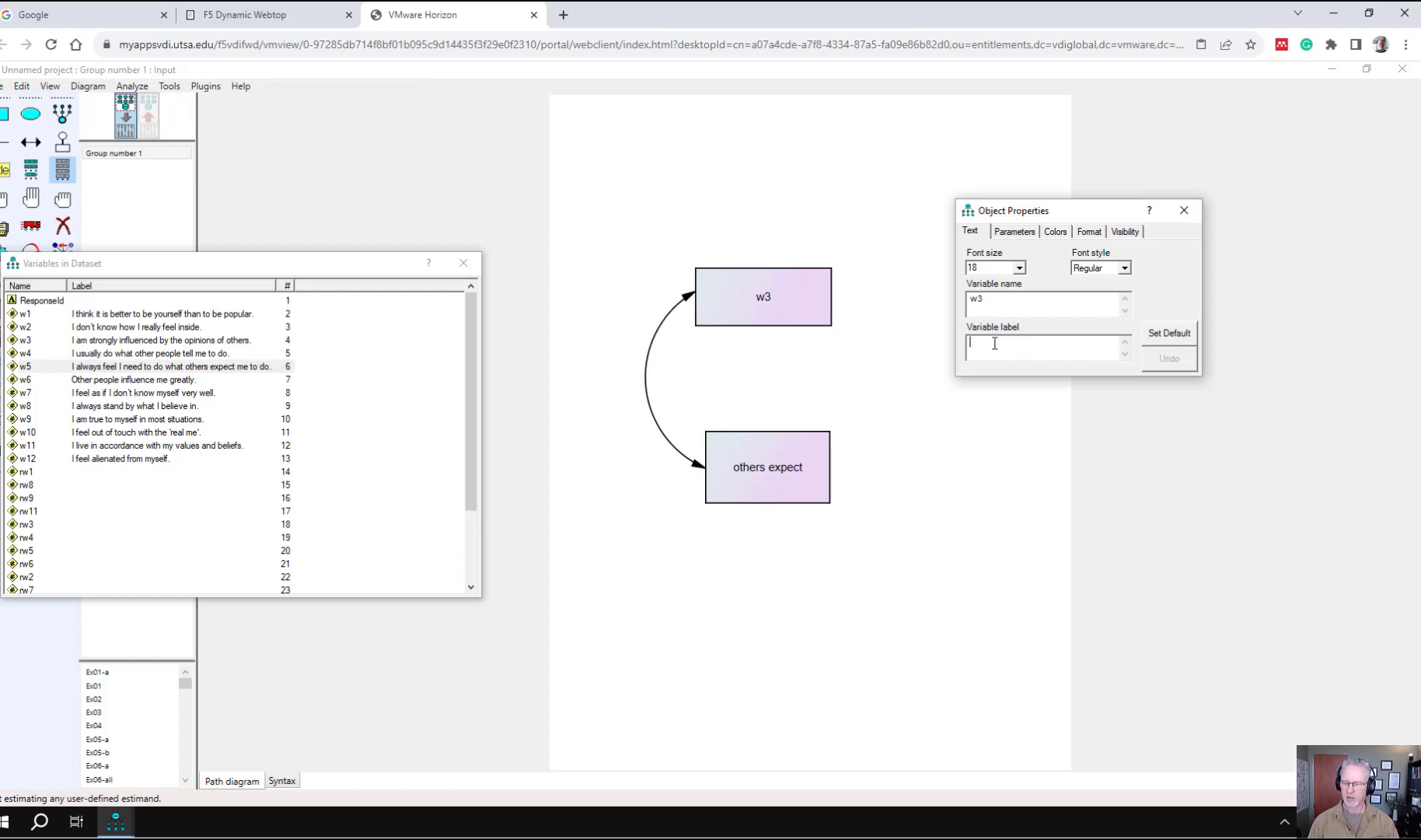
text(influenc)
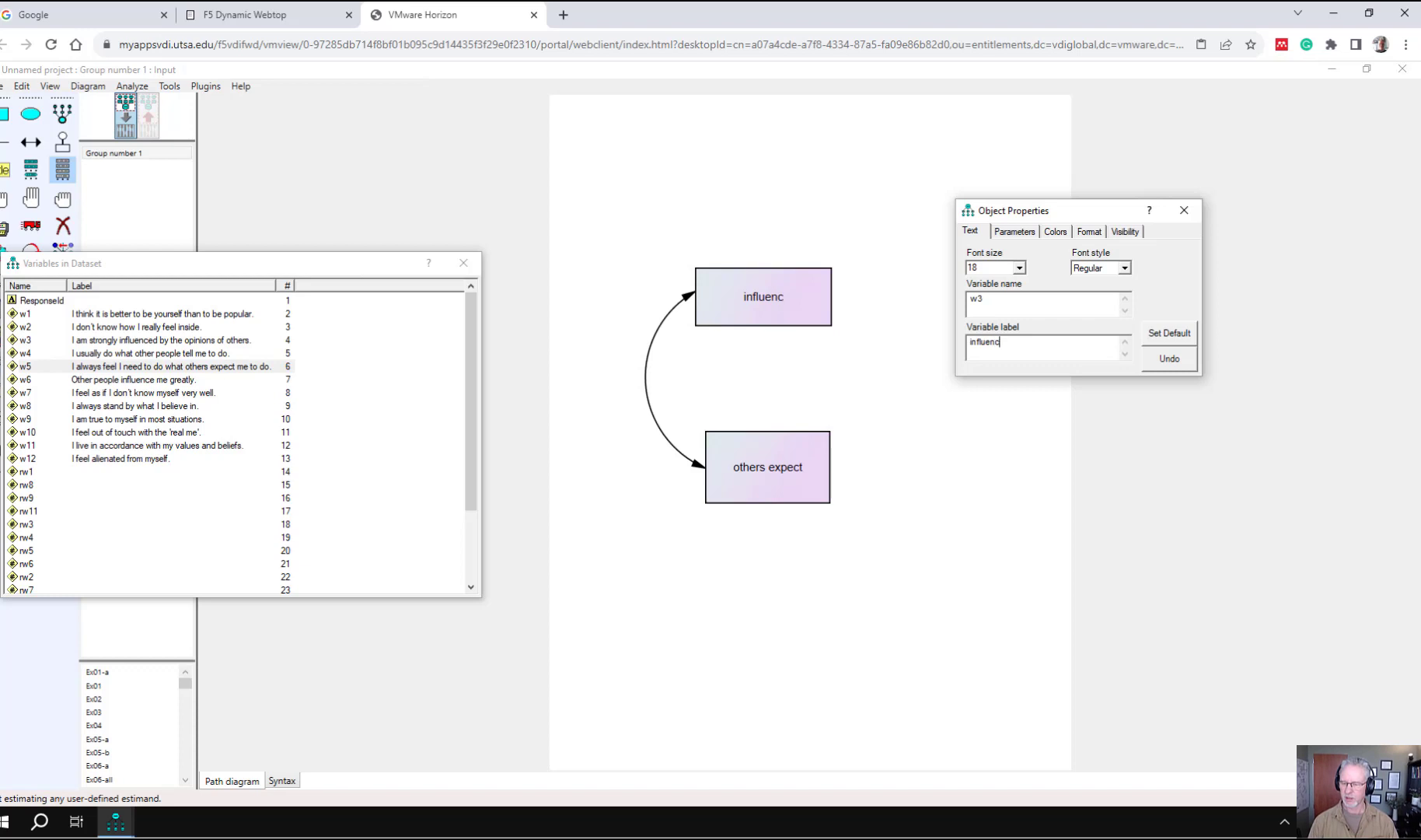
text(ed by op)
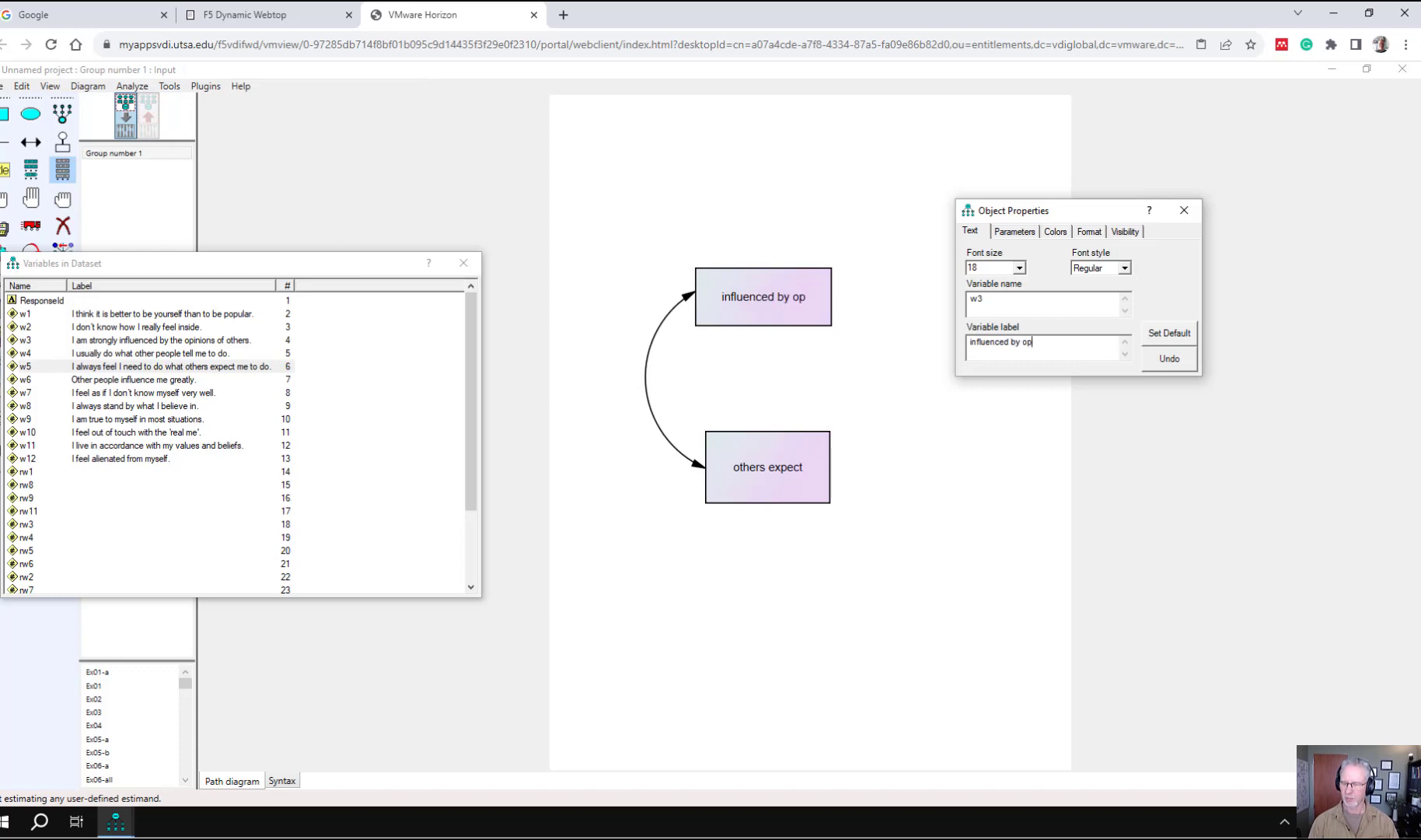
text(inions)
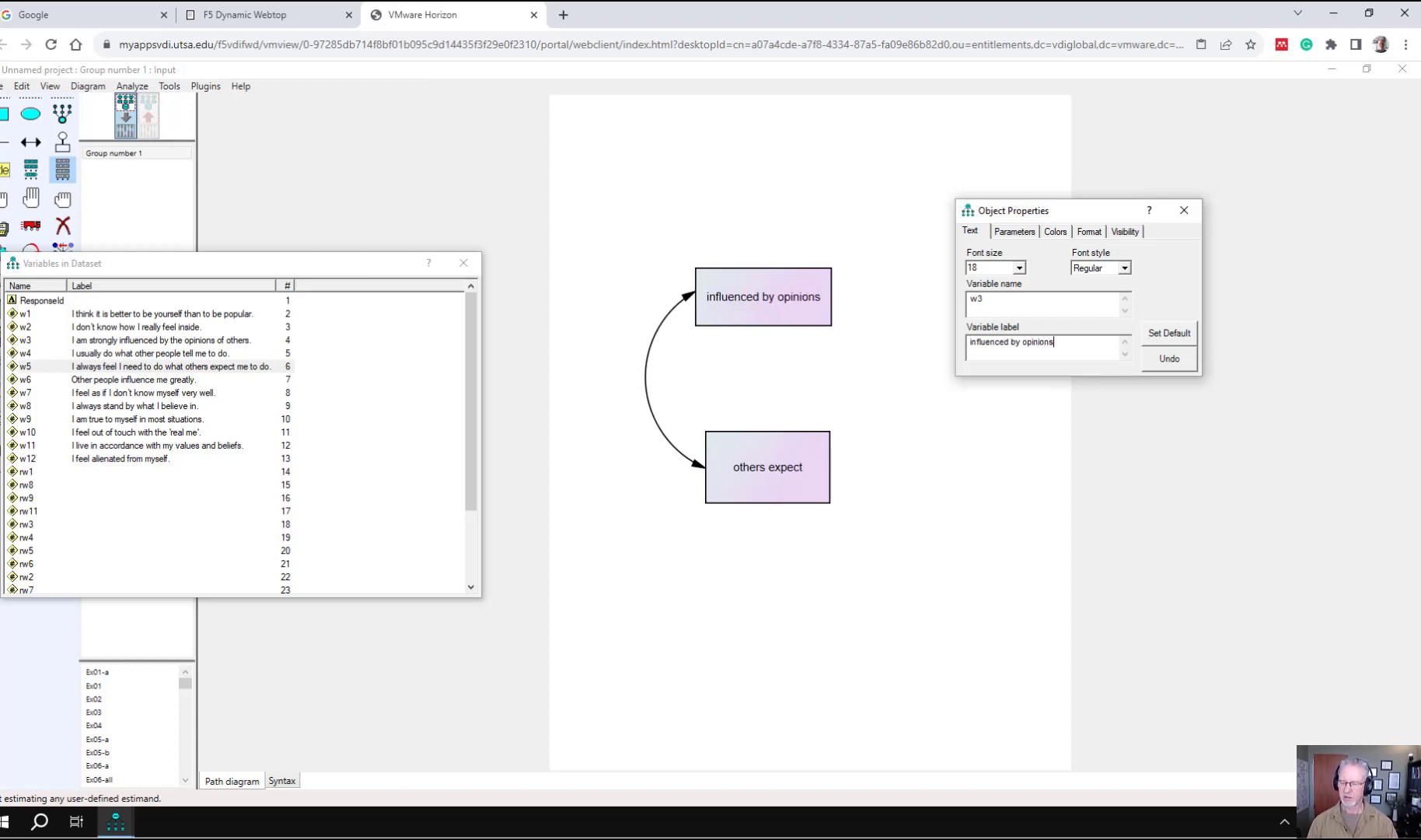
click(975, 475)
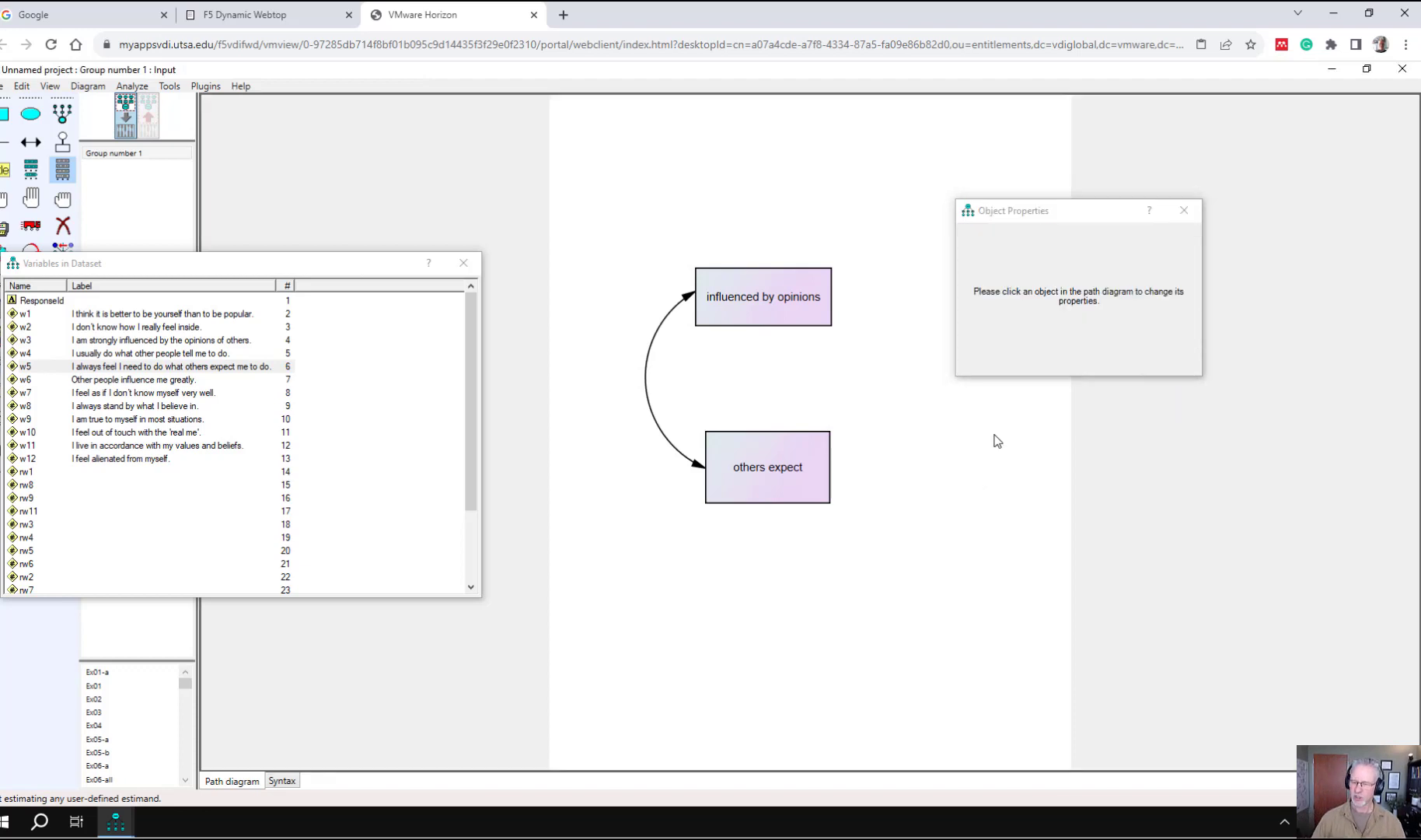
click(1186, 214)
click(462, 264)
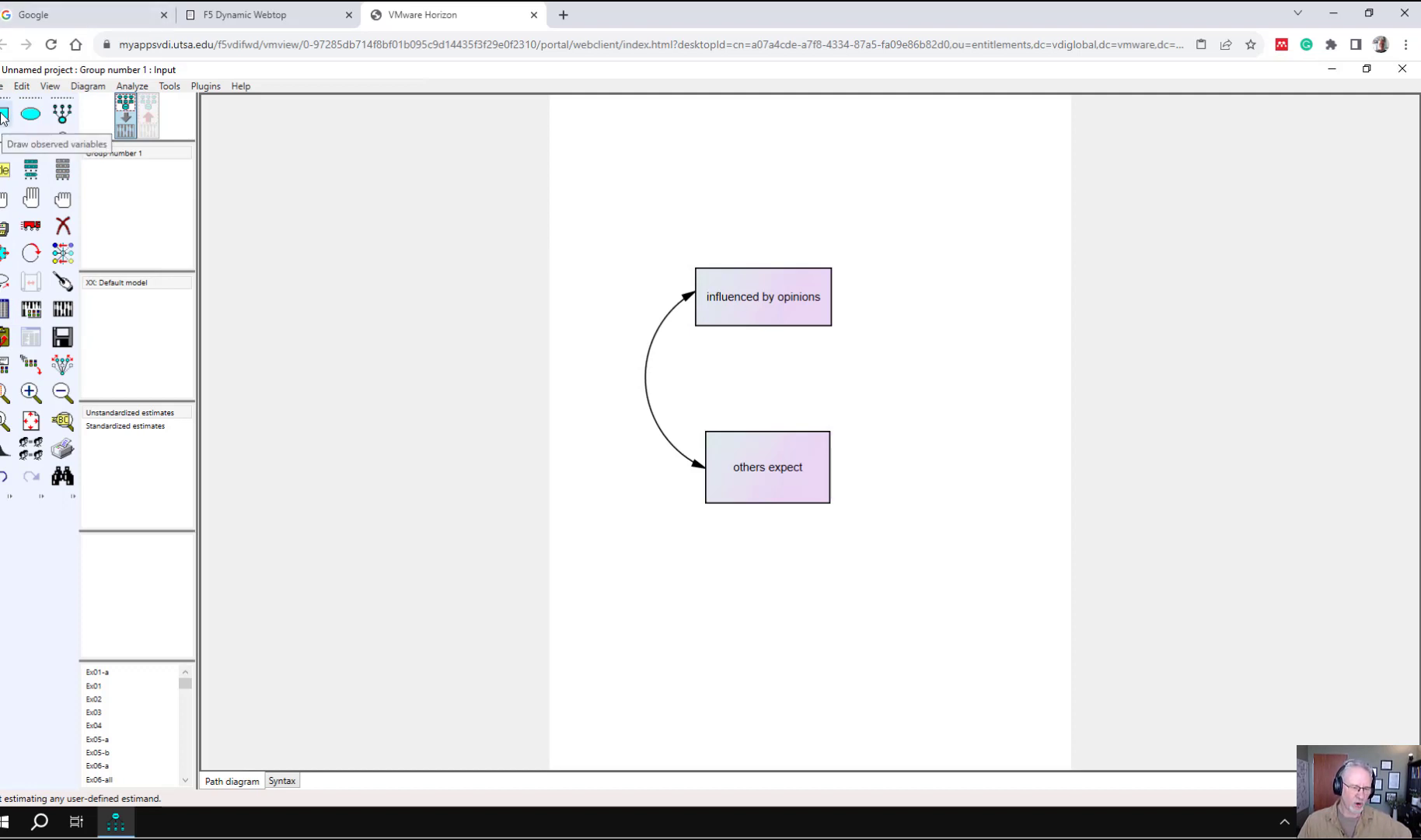
Try to calculate the estimates, and save the project to the Desktop as an input file named tryingamos.
click(62, 312)
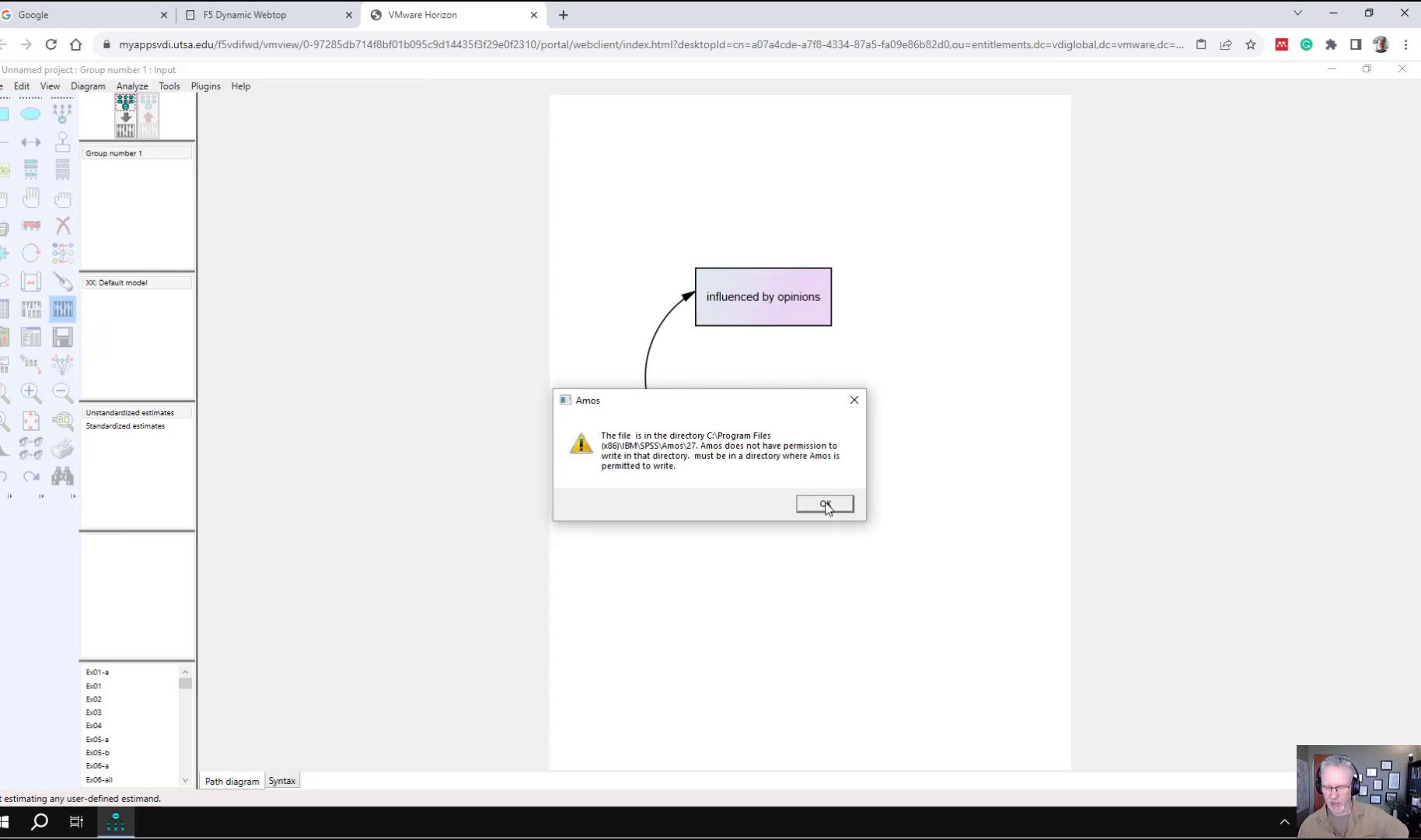
click(825, 504)
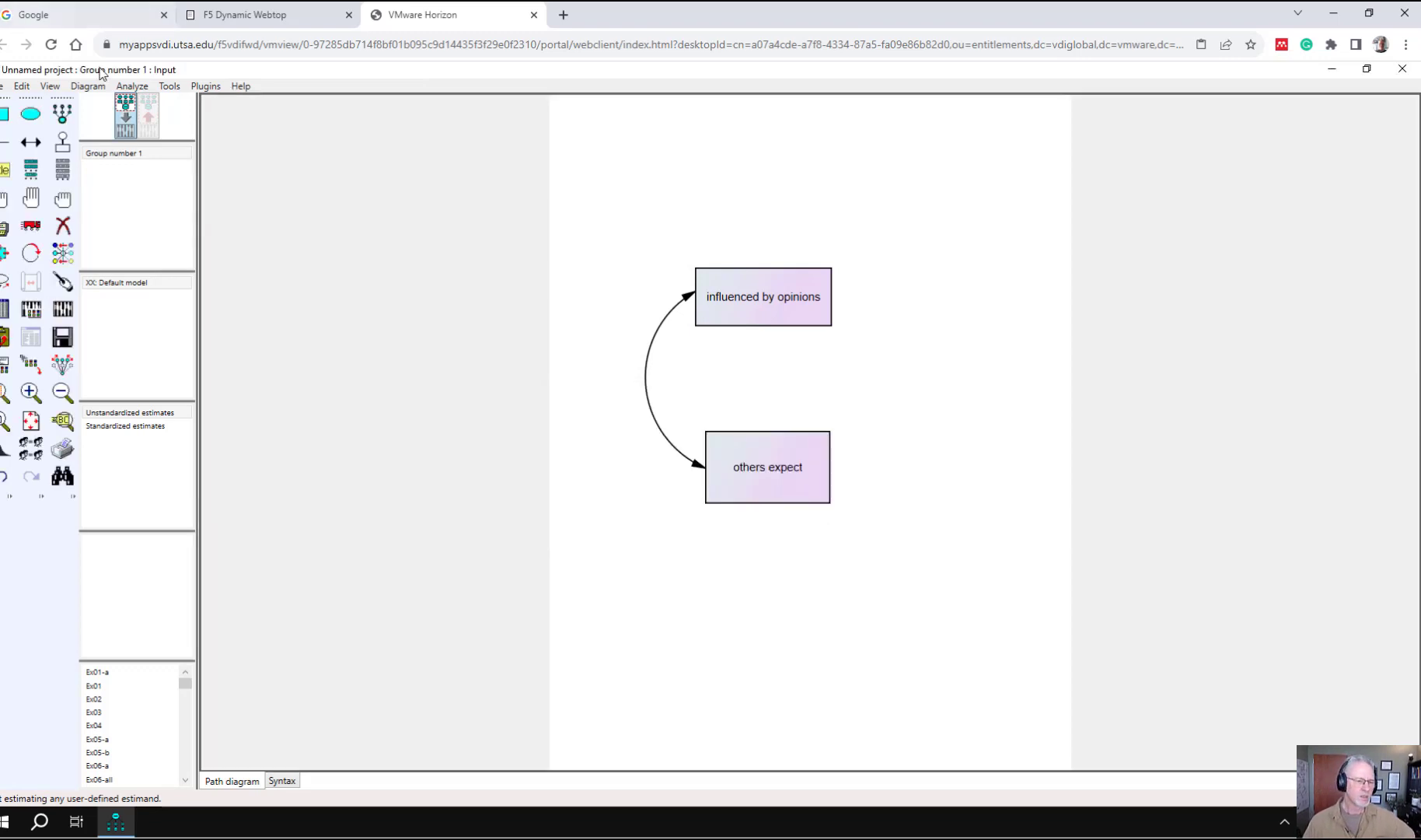
click(4, 86)
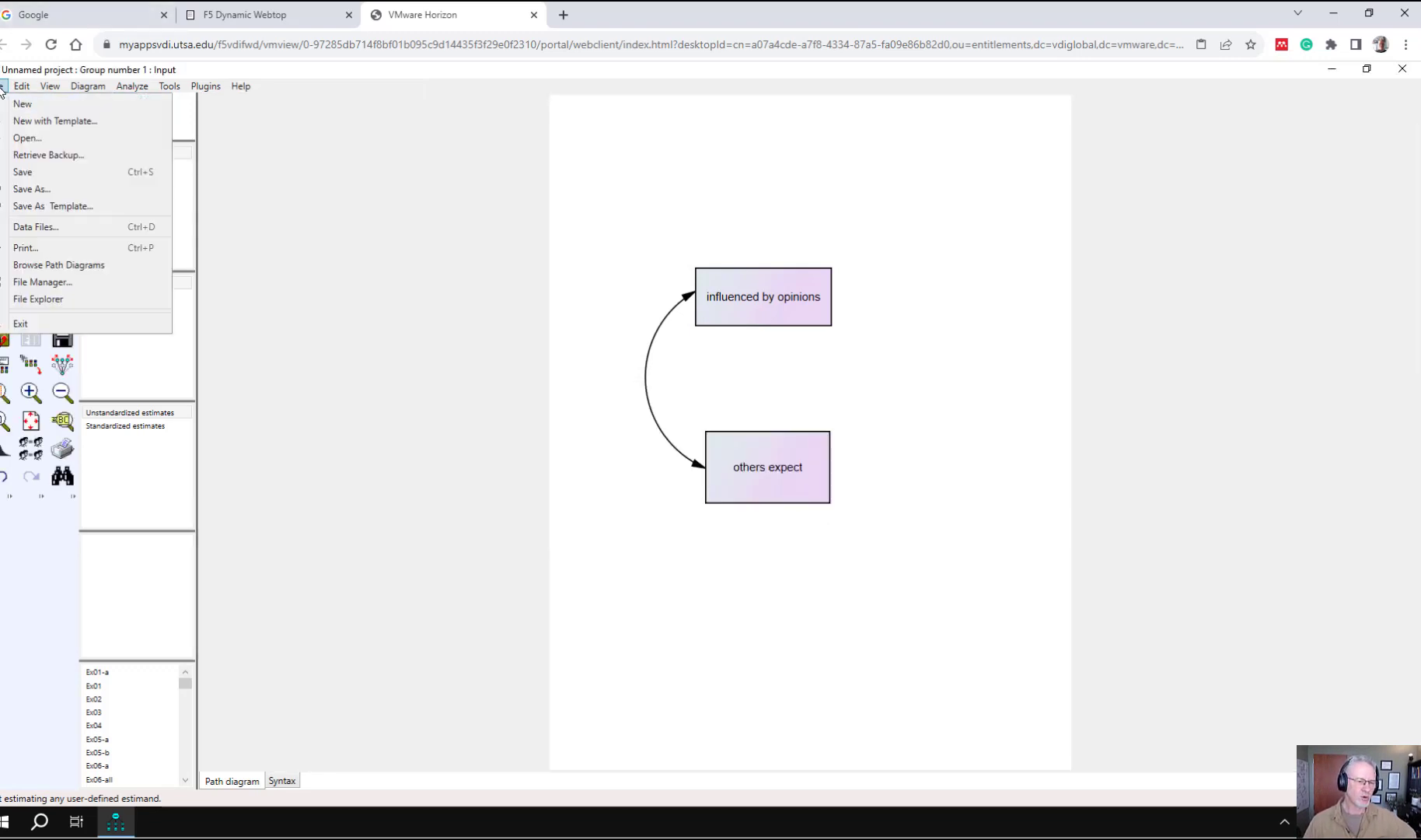
click(30, 190)
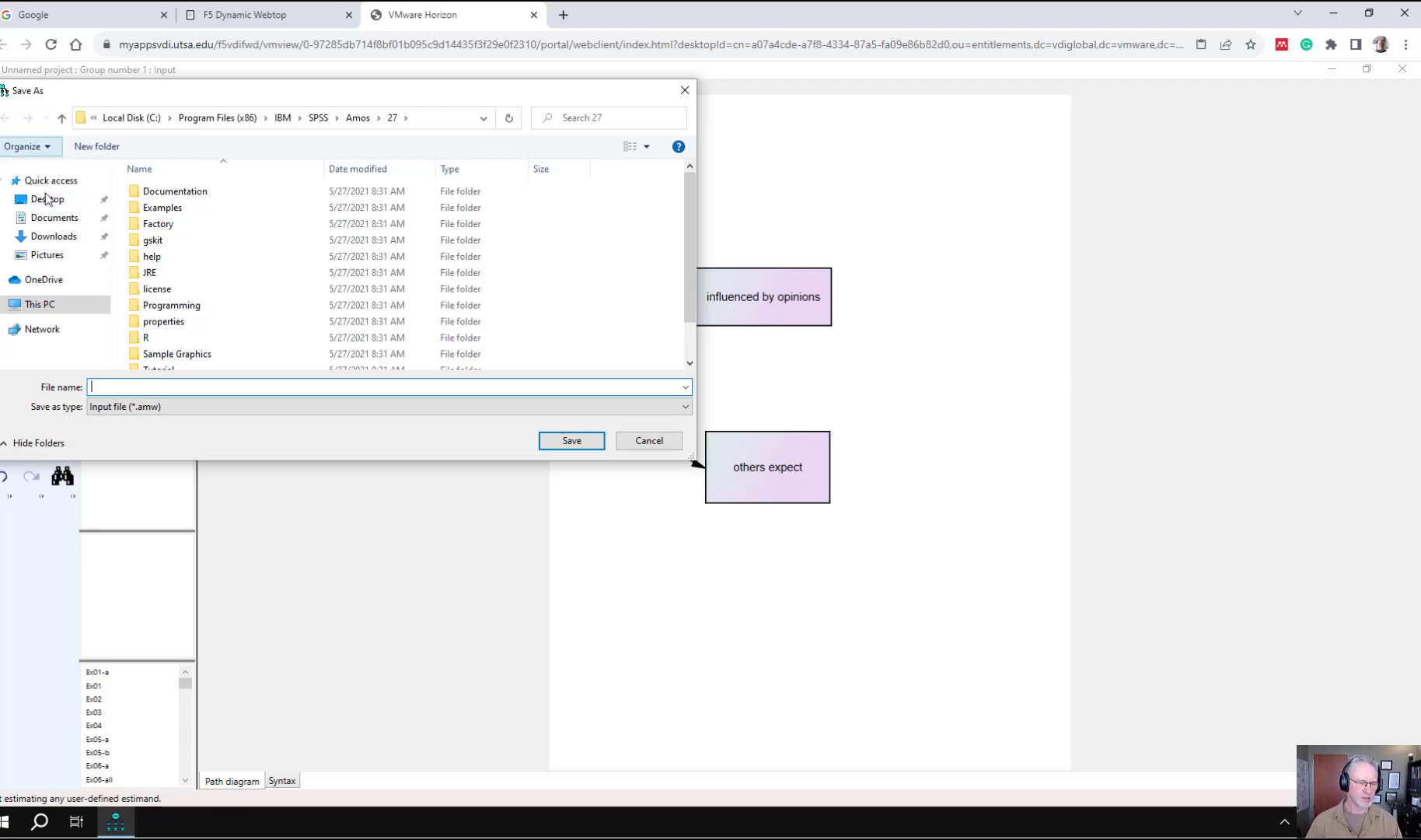
click(47, 199)
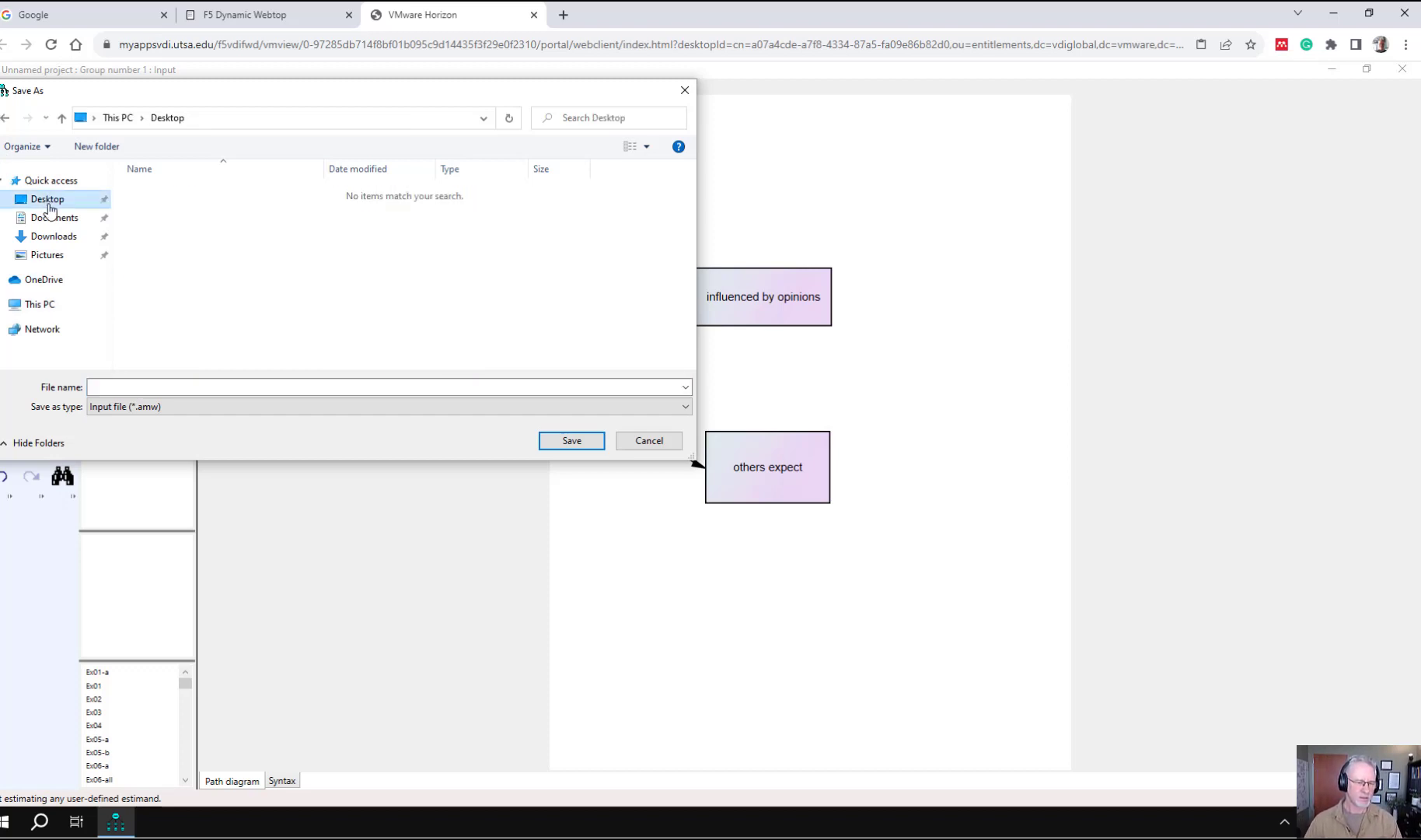
click(138, 386)
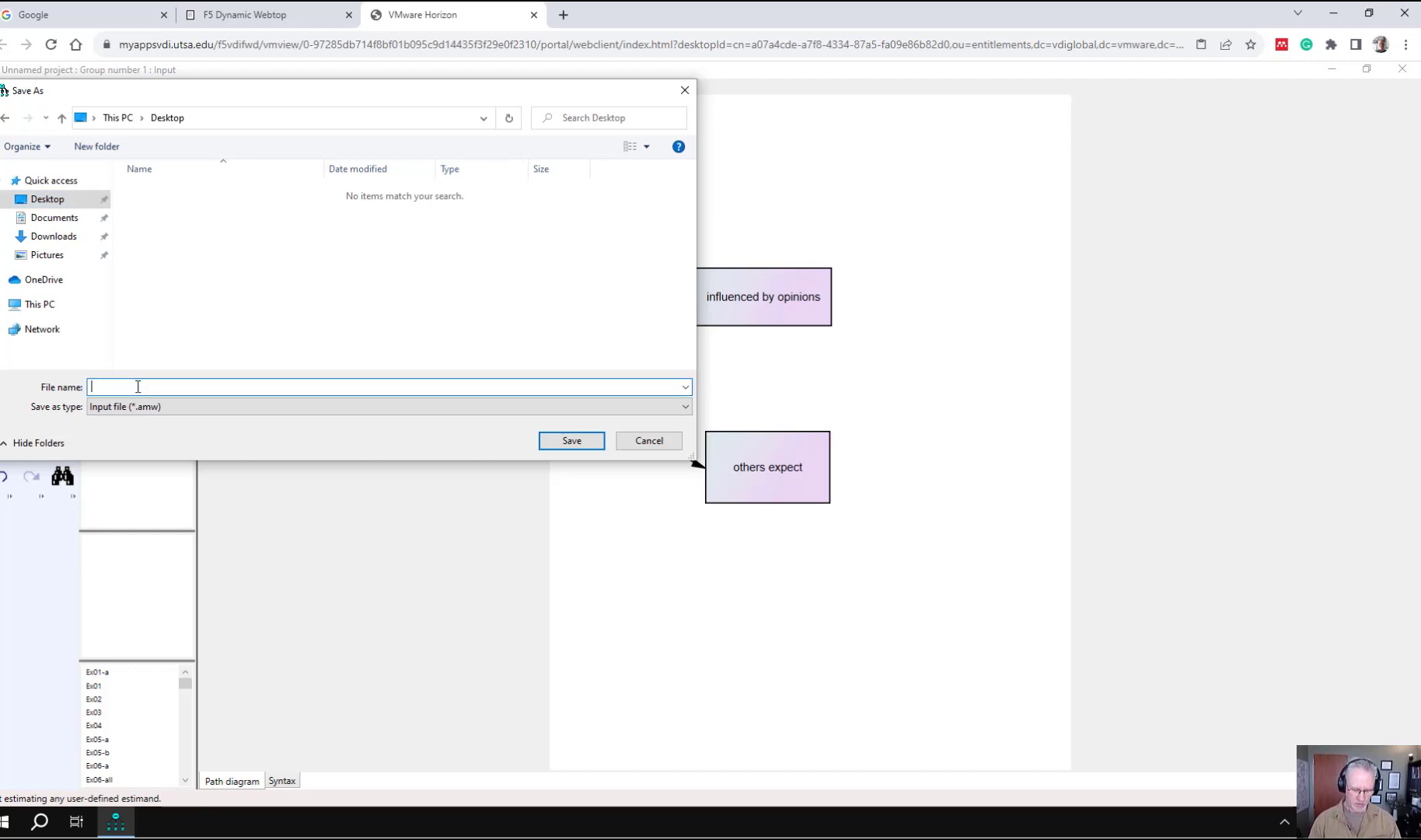
text(amos)
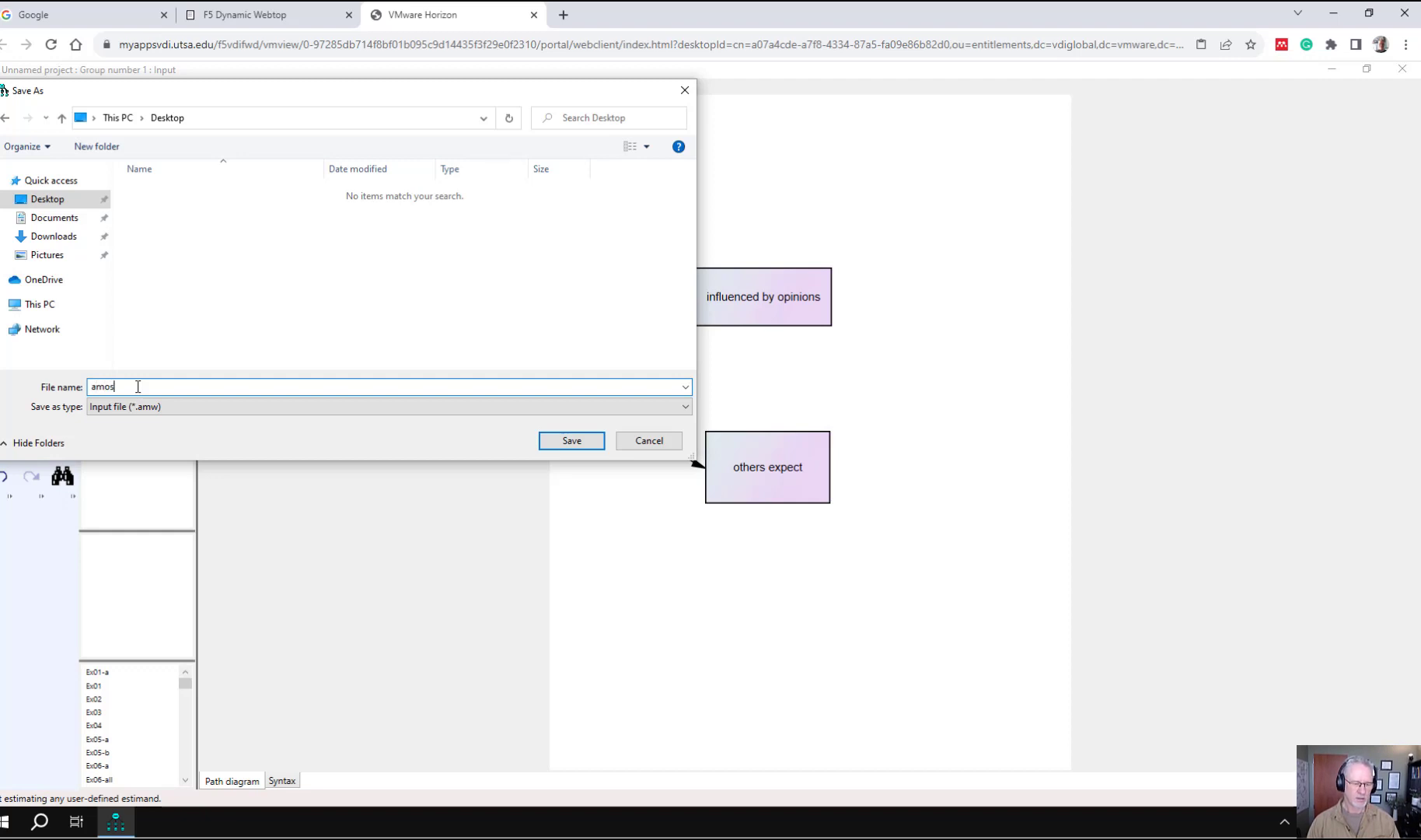
key(BackSpace)
key(BackSpace)
key(BackSpace)
text(tryingamo)
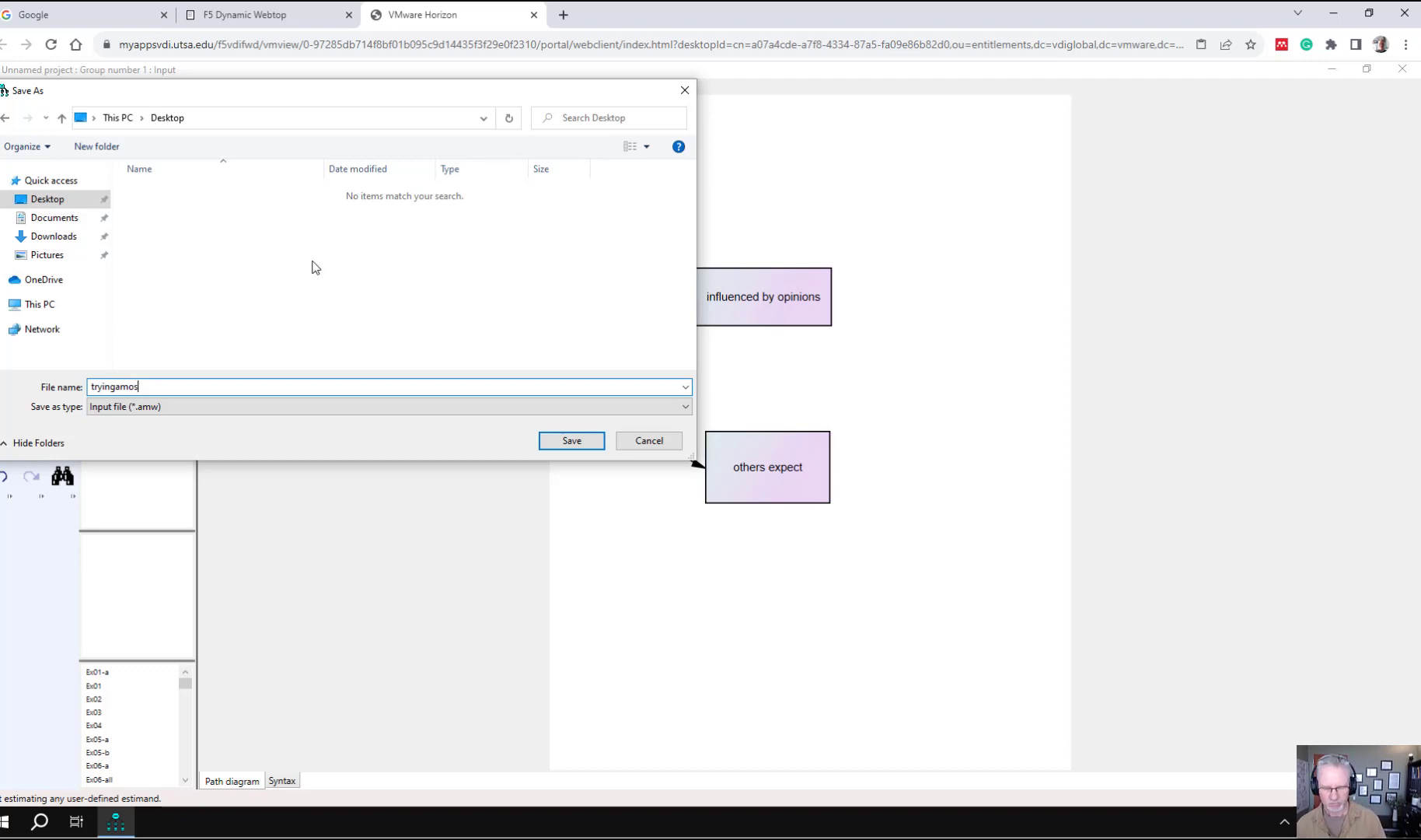
click(563, 440)
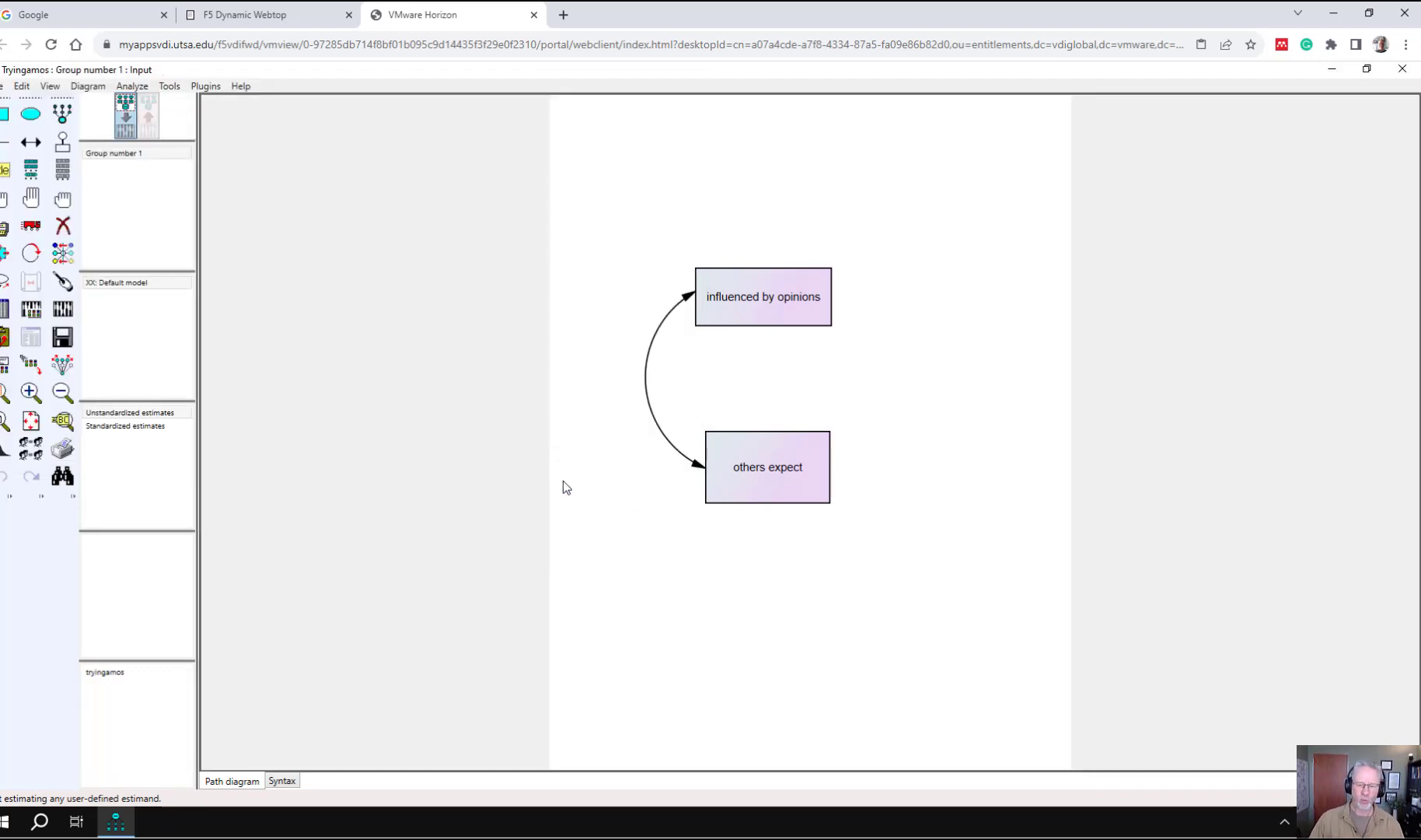
Calculate the estimates for the saved model and compare its standardized and unstandardized estimates on the diagram.
click(44, 309)
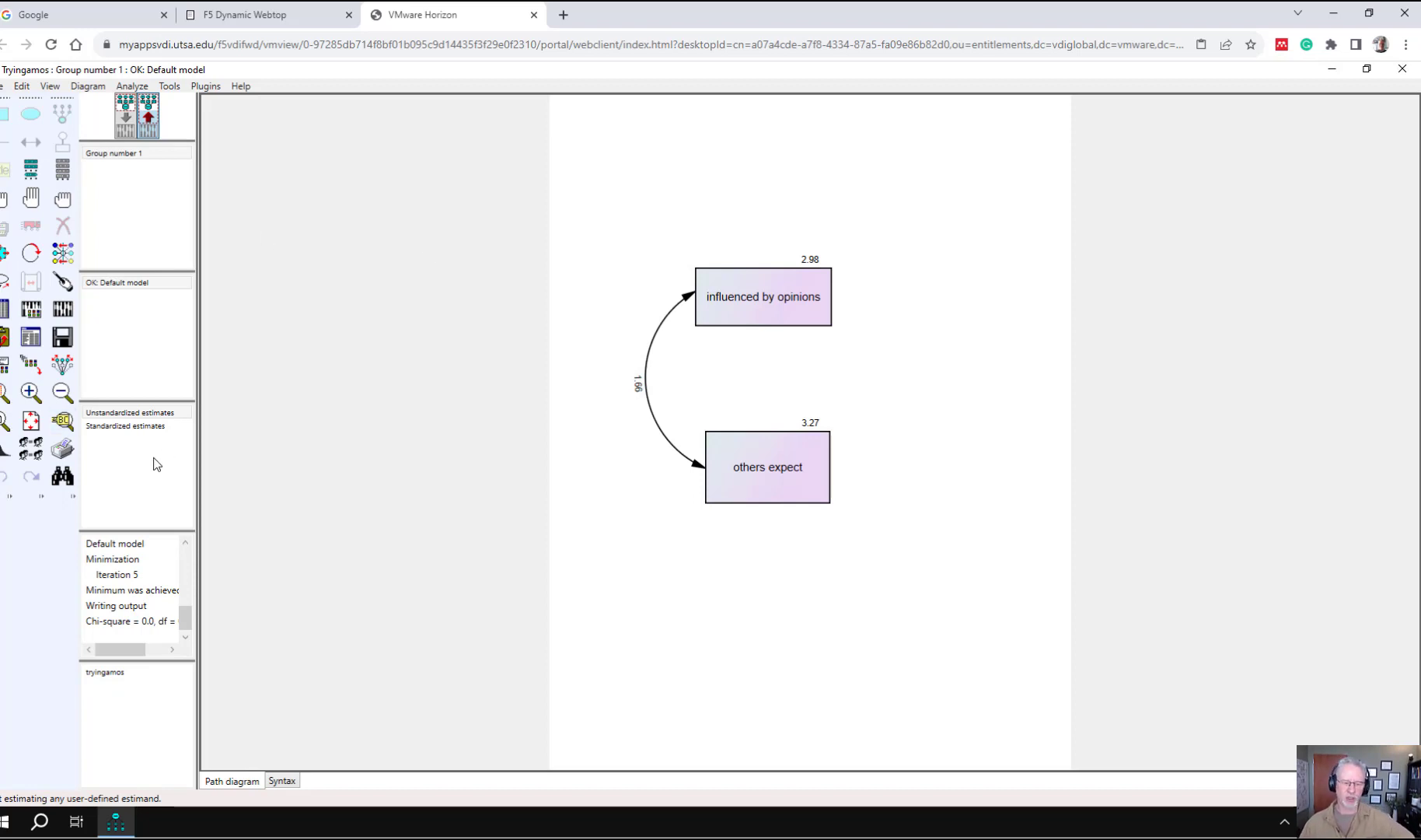
click(131, 427)
click(131, 427)
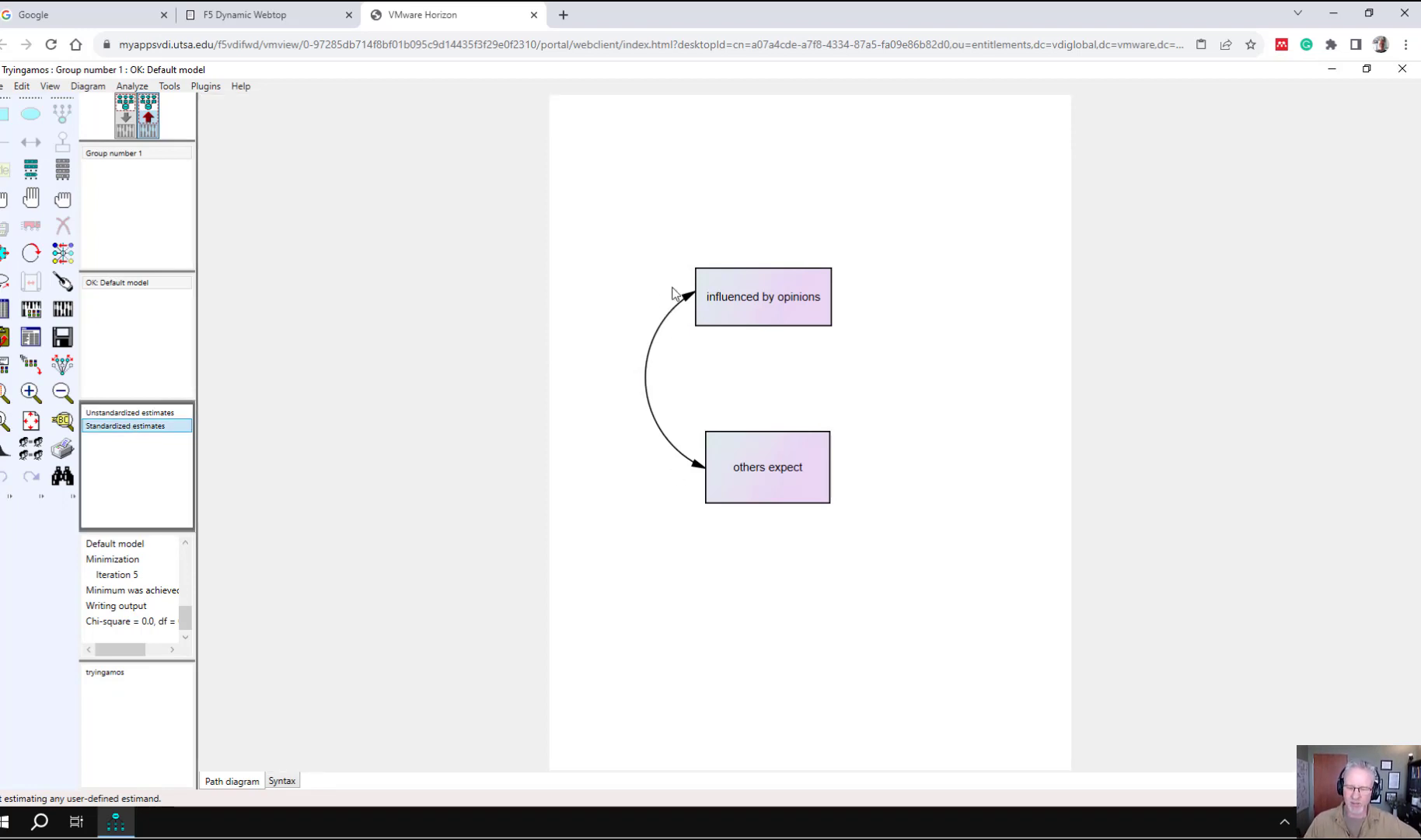
click(118, 413)
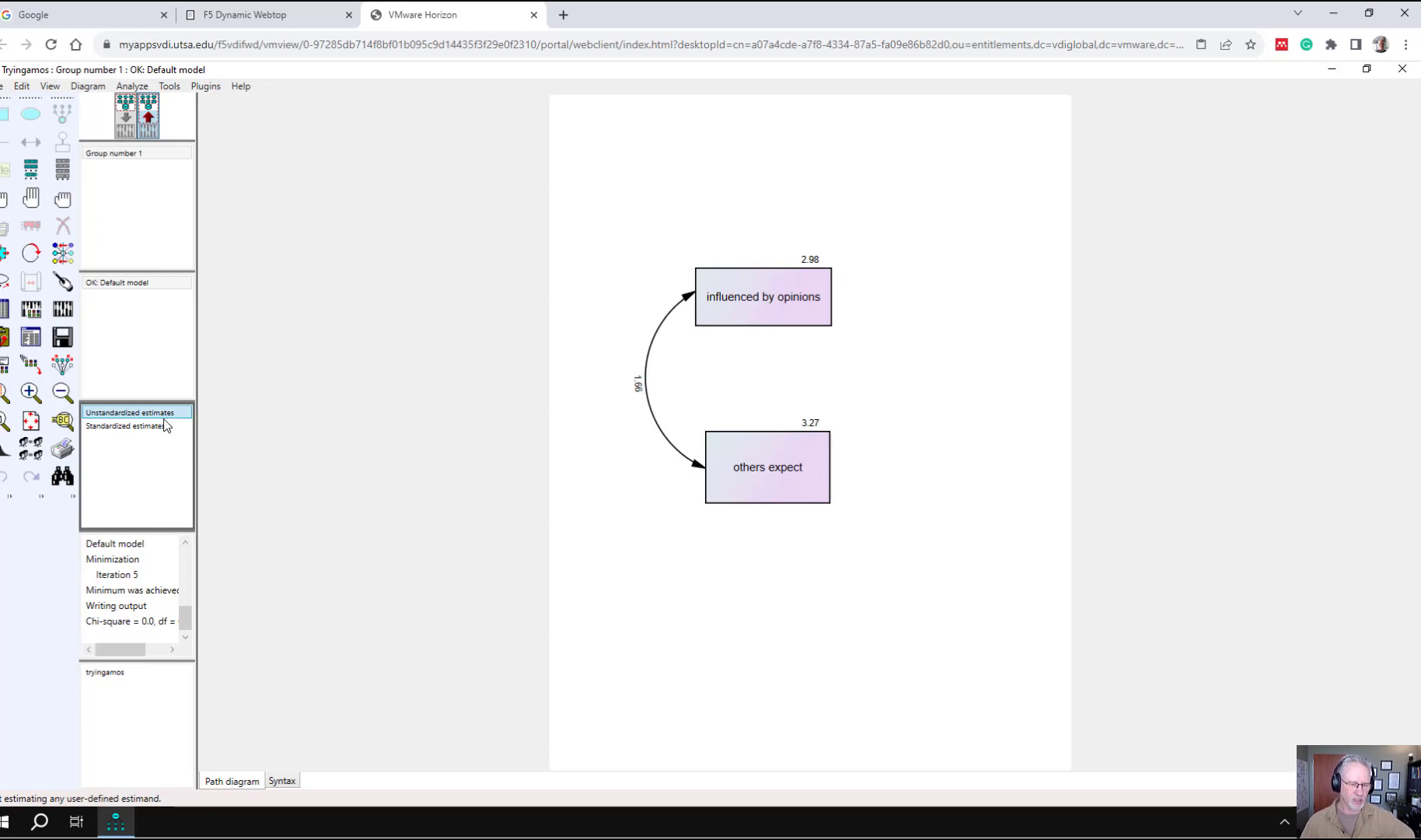
Switch back and forth between the input and output path diagrams, ending on the input diagram.
click(124, 111)
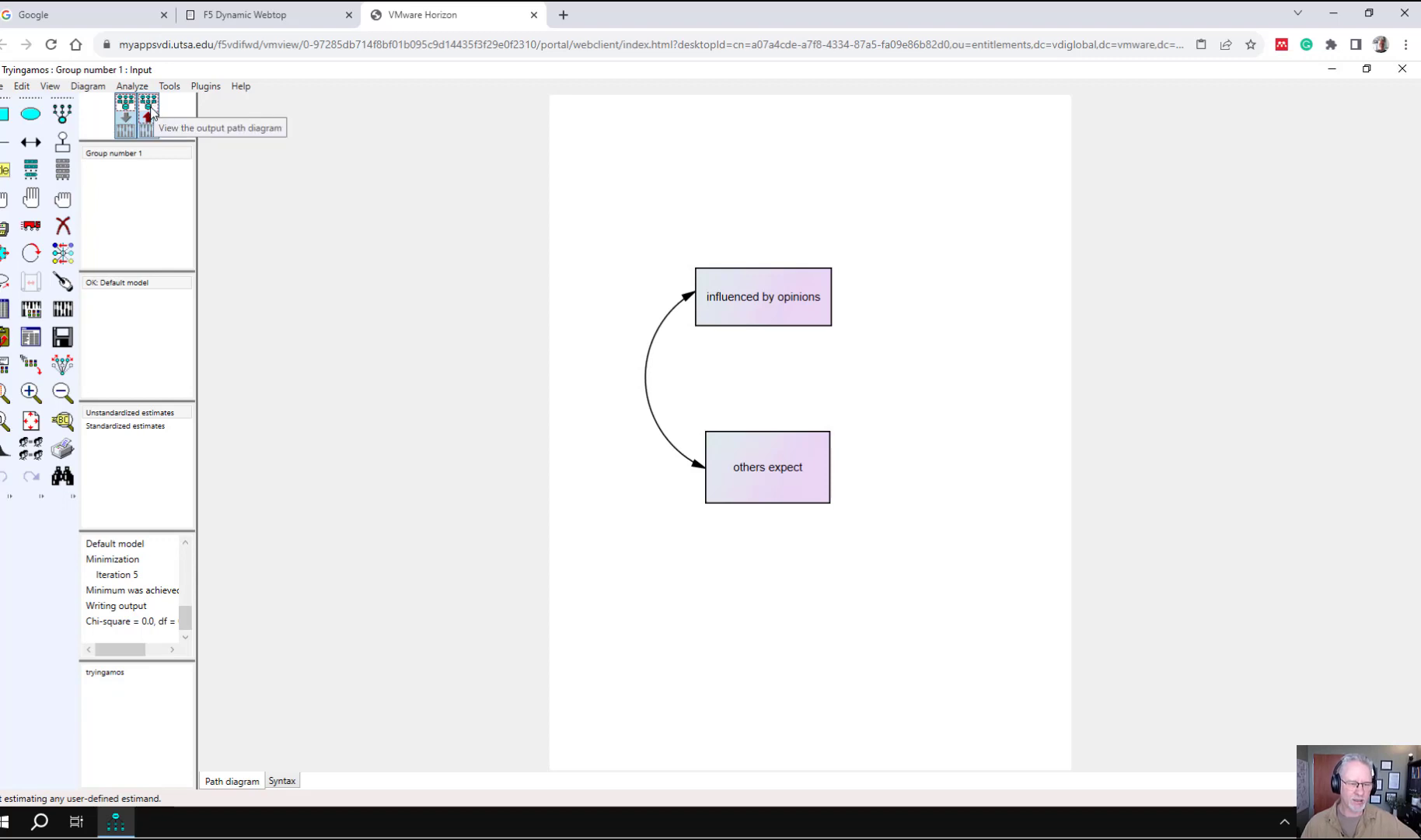
click(151, 110)
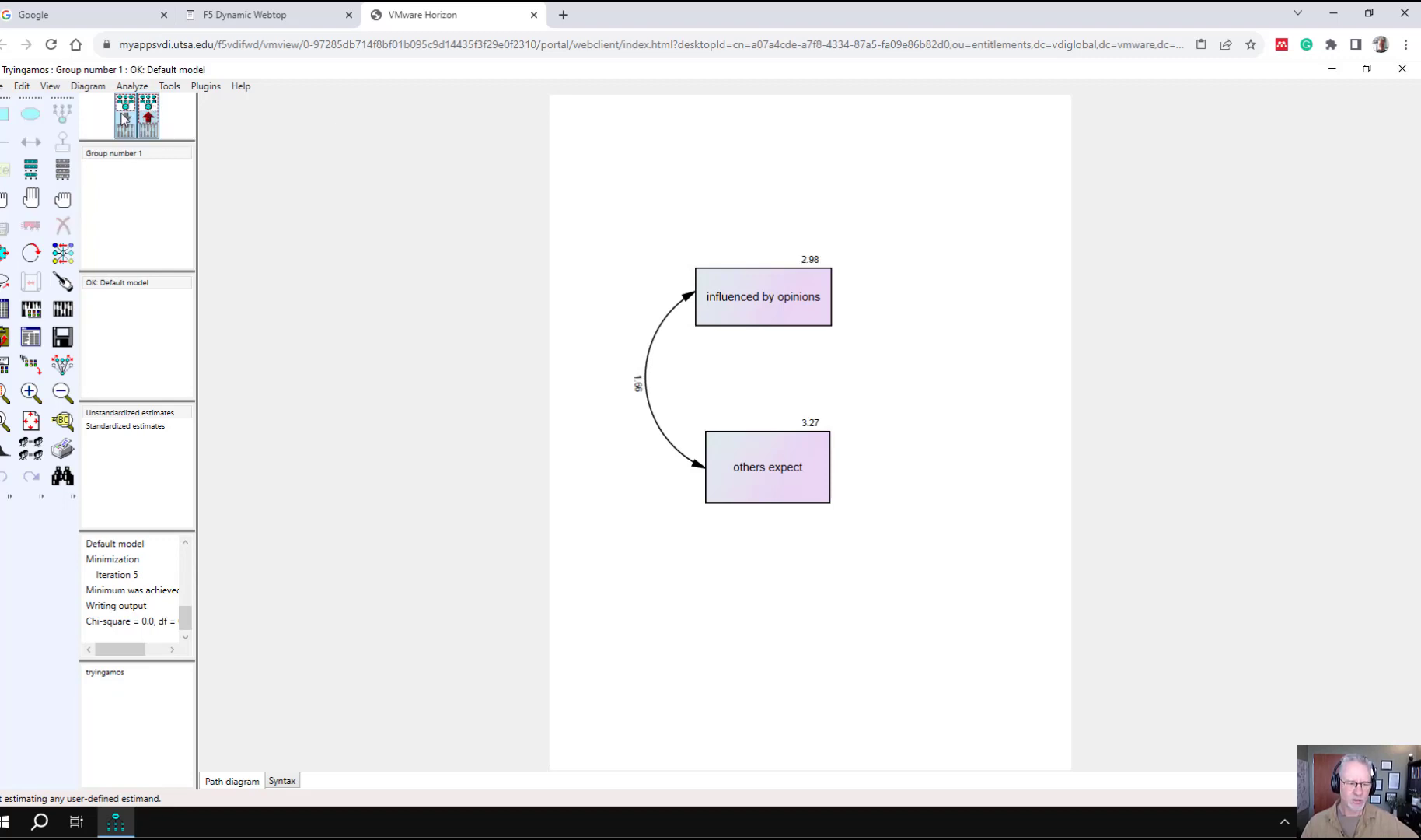
click(125, 115)
click(152, 116)
click(123, 113)
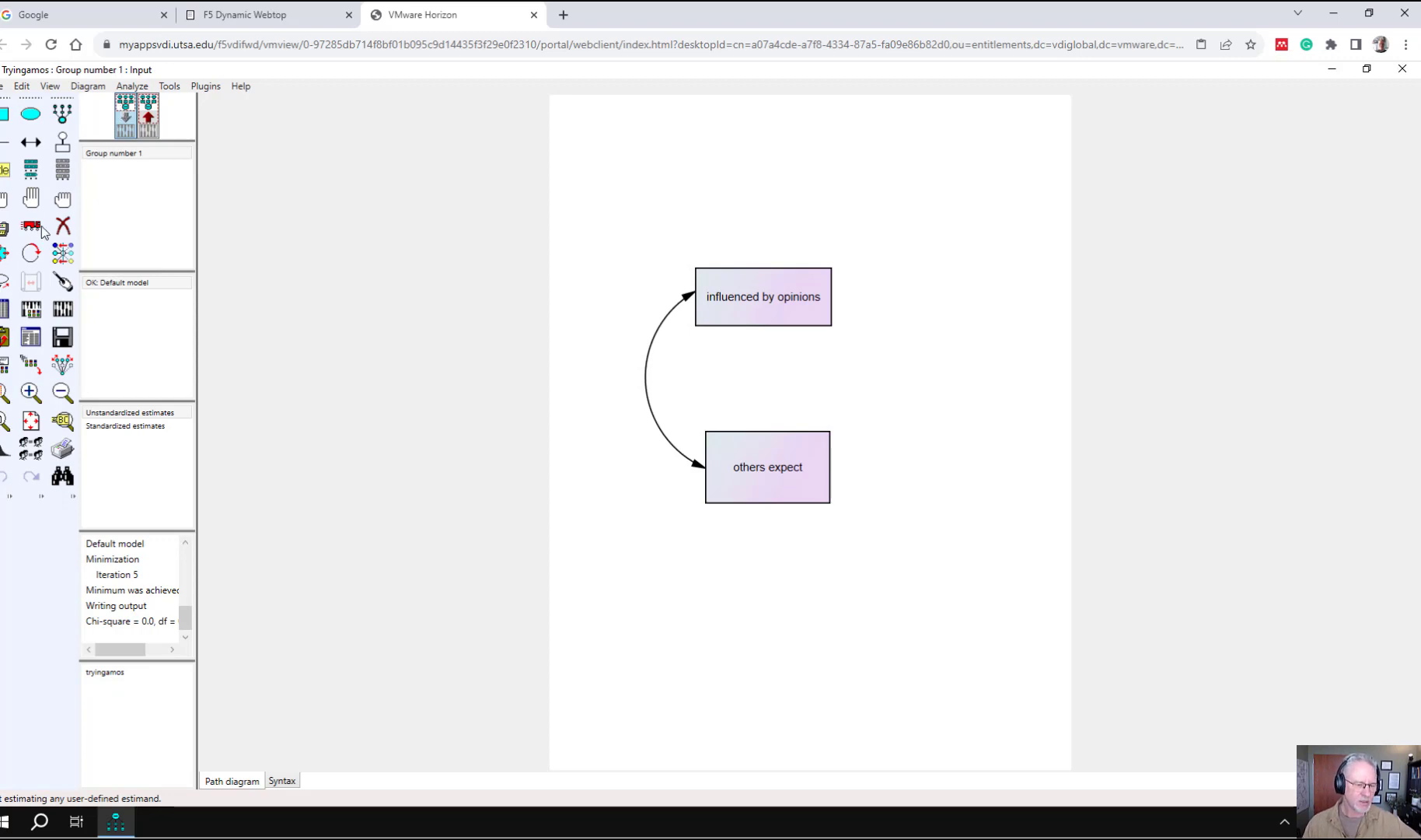
Enable Standardized estimates in the analysis output properties and recalculate the model to show the standardized estimates on the output diagram.
click(31, 311)
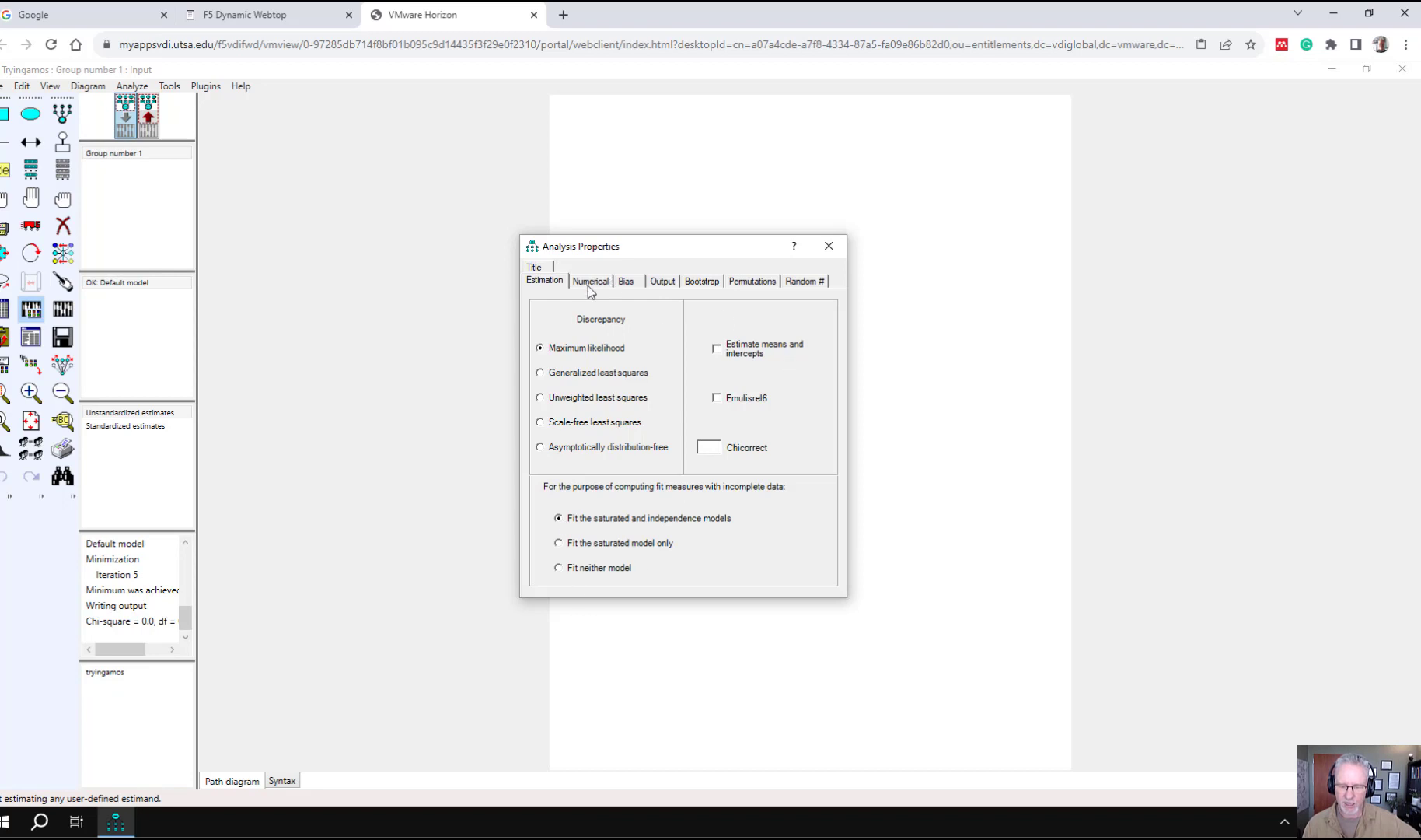
click(662, 281)
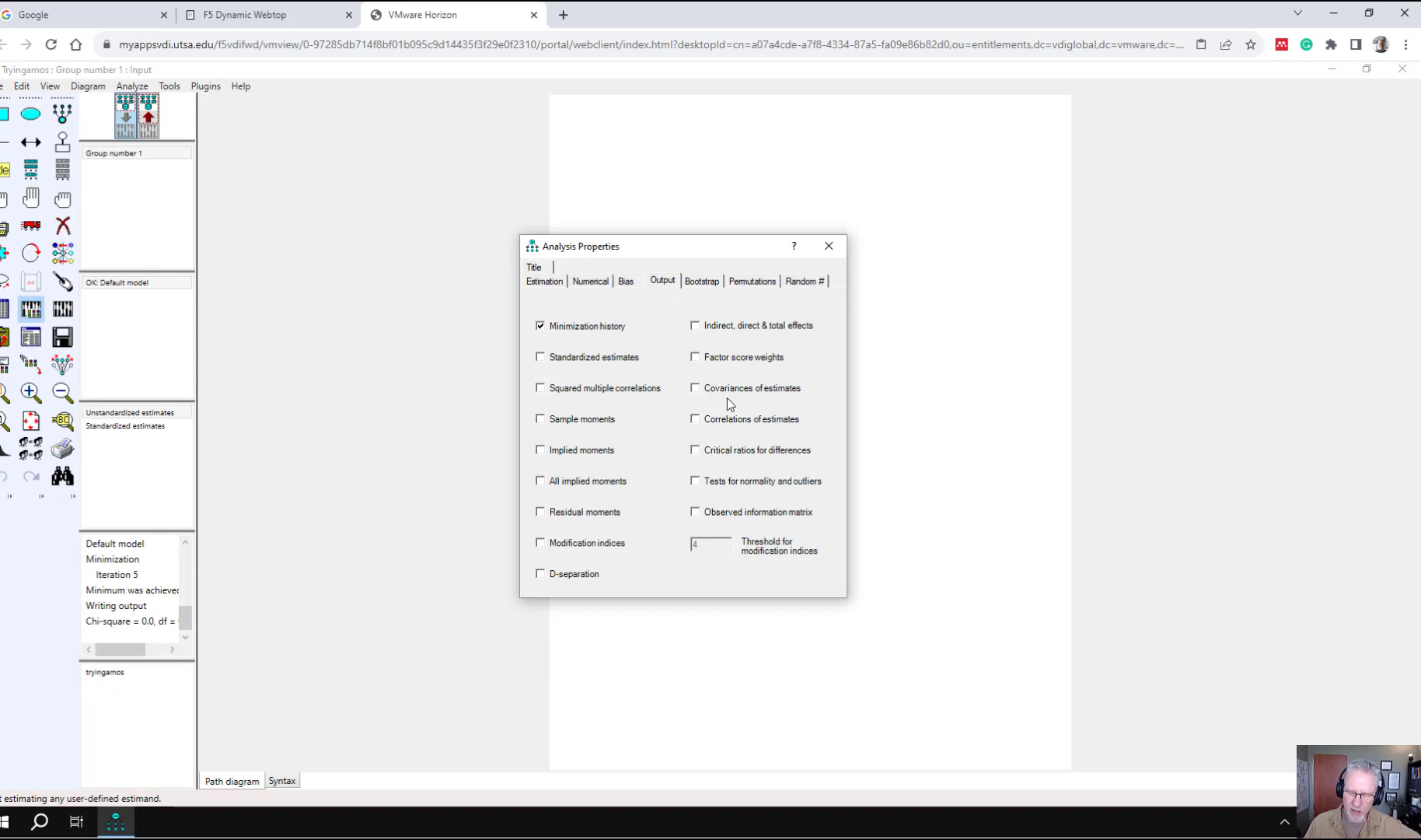
click(541, 358)
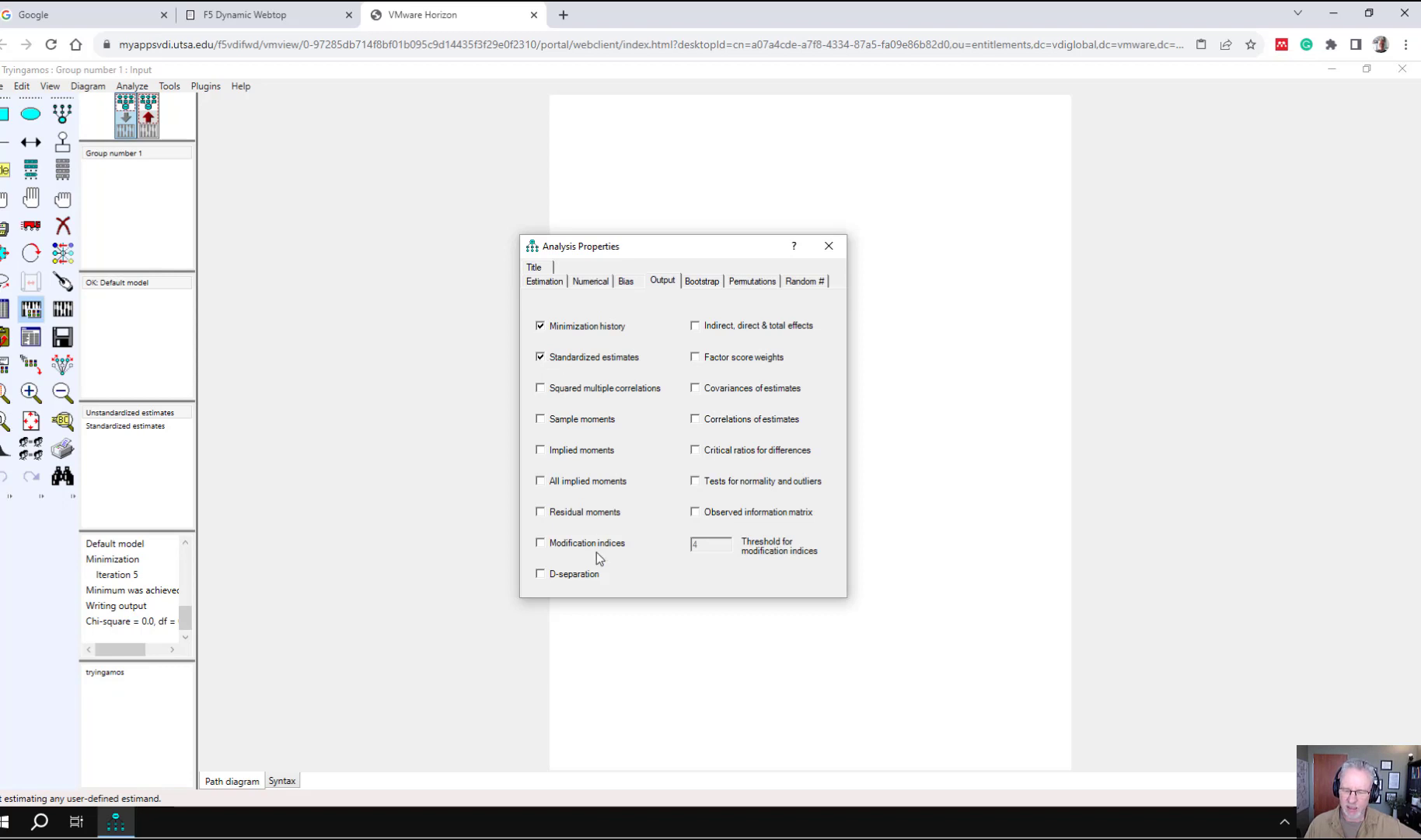
click(540, 358)
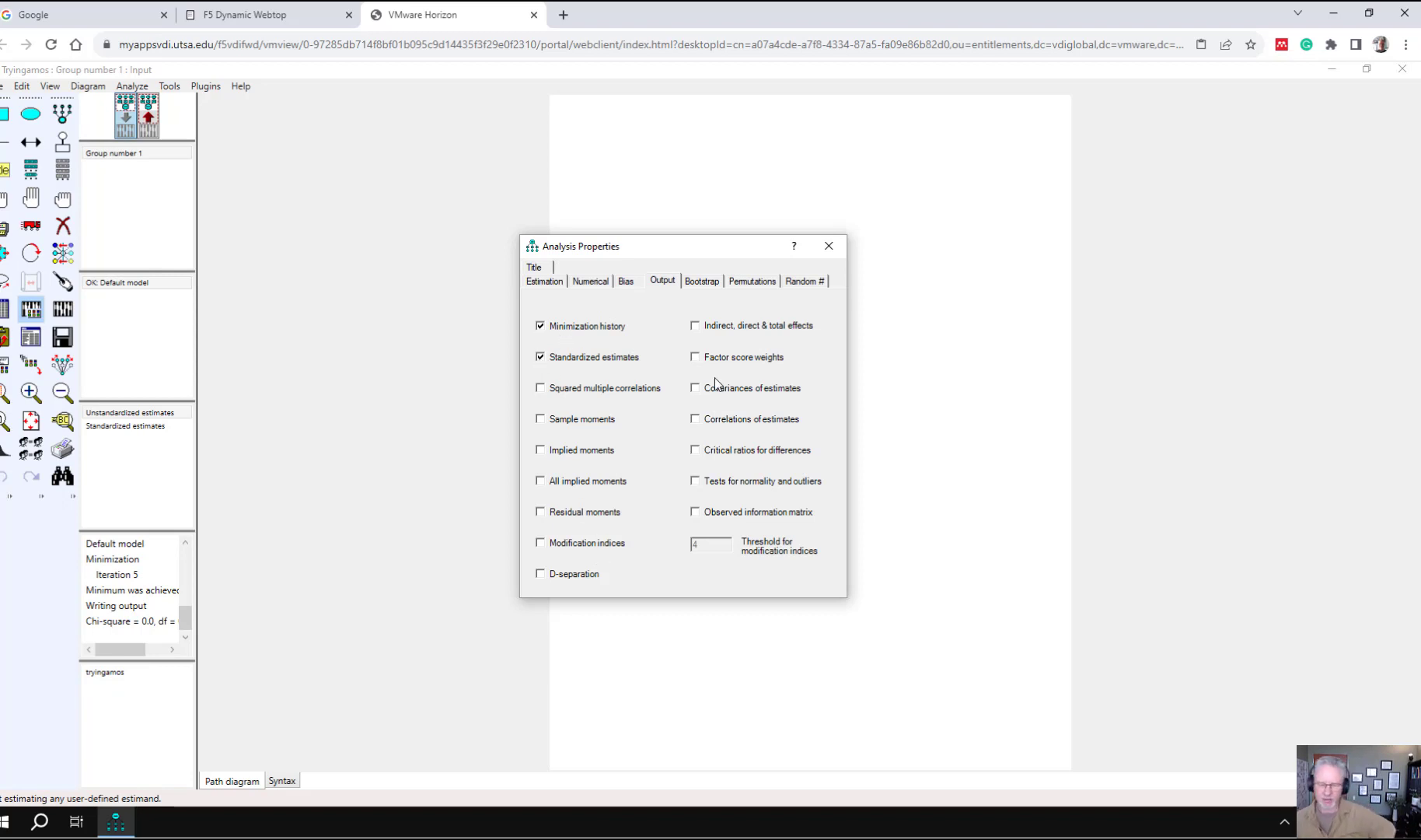
click(829, 246)
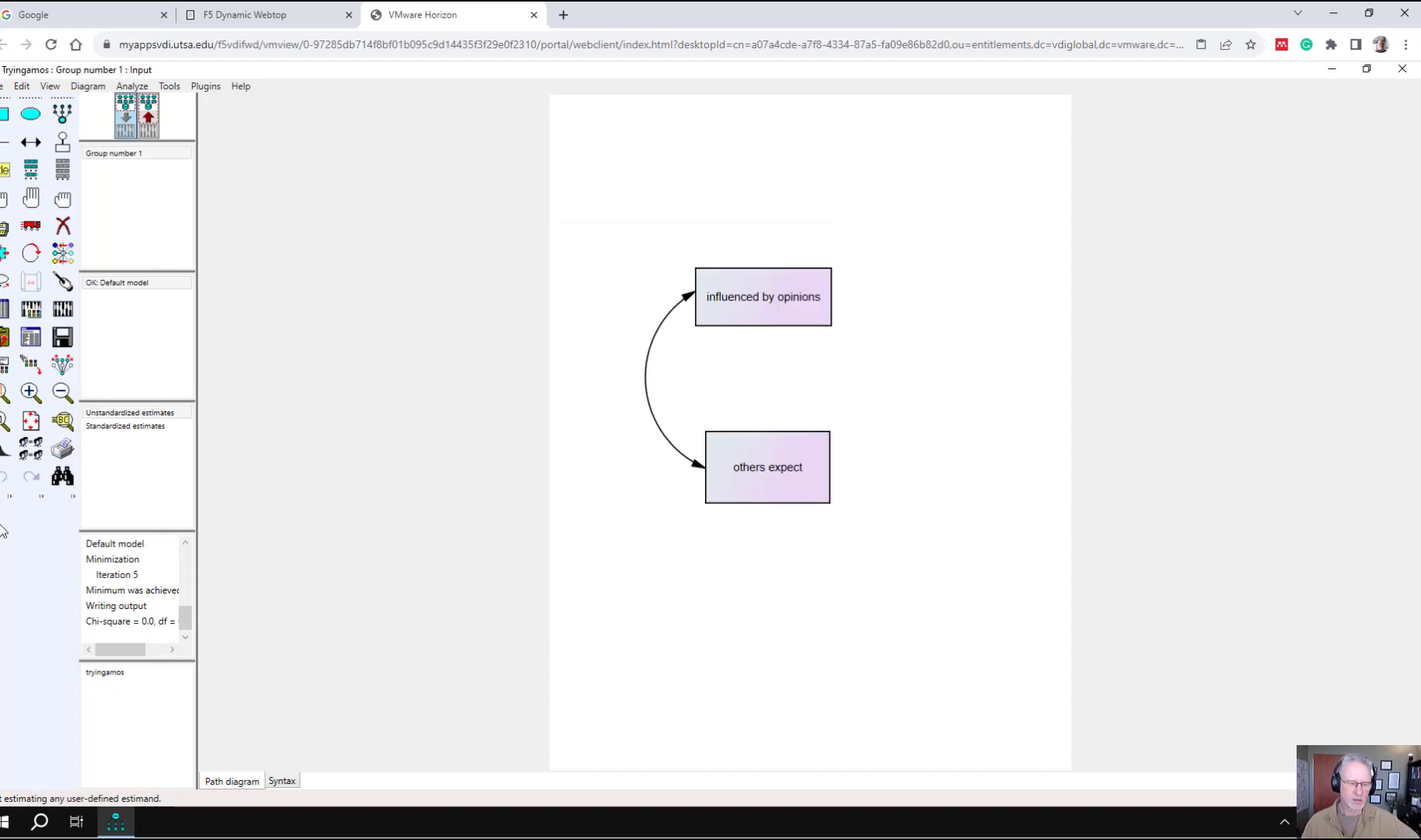
click(64, 310)
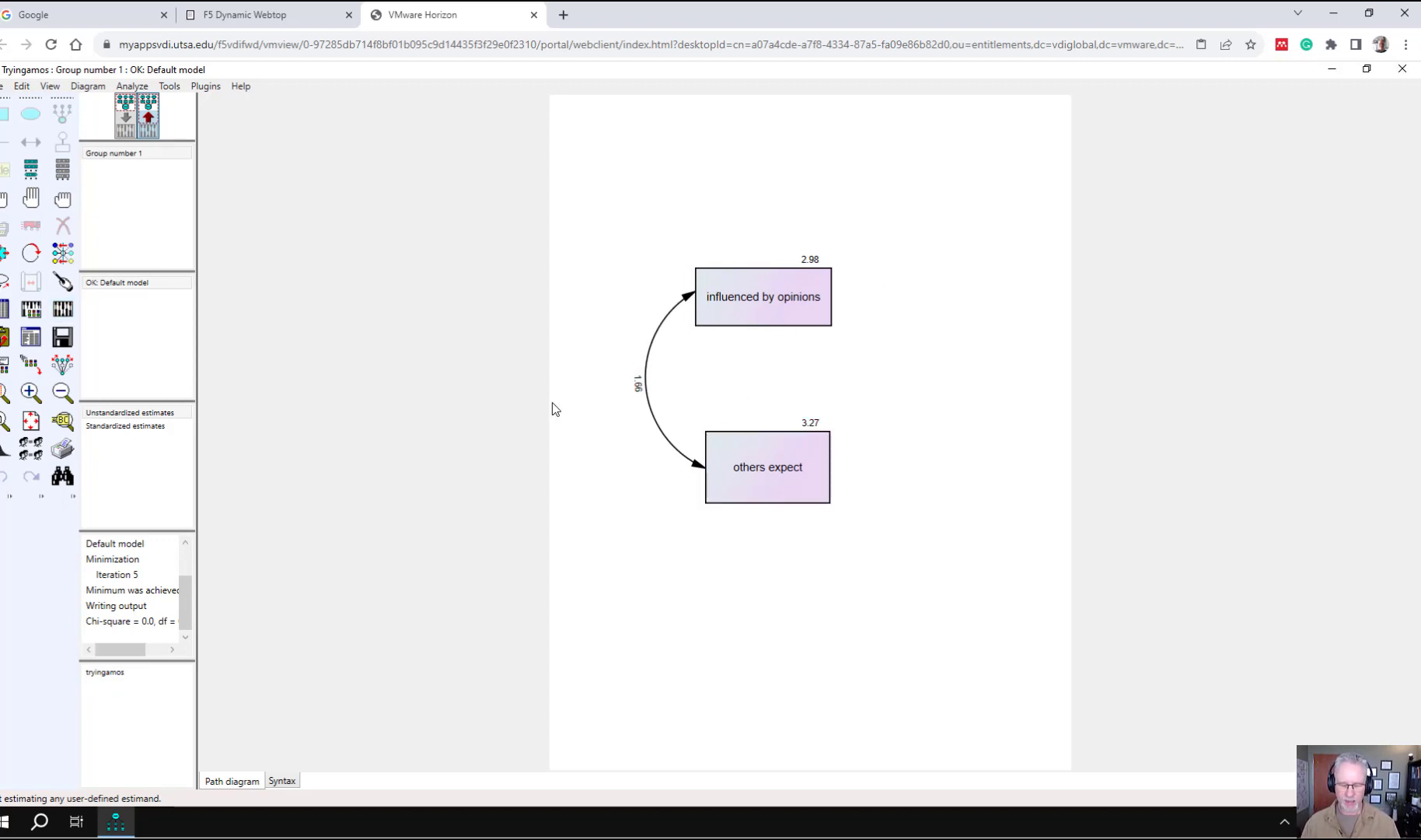
click(118, 427)
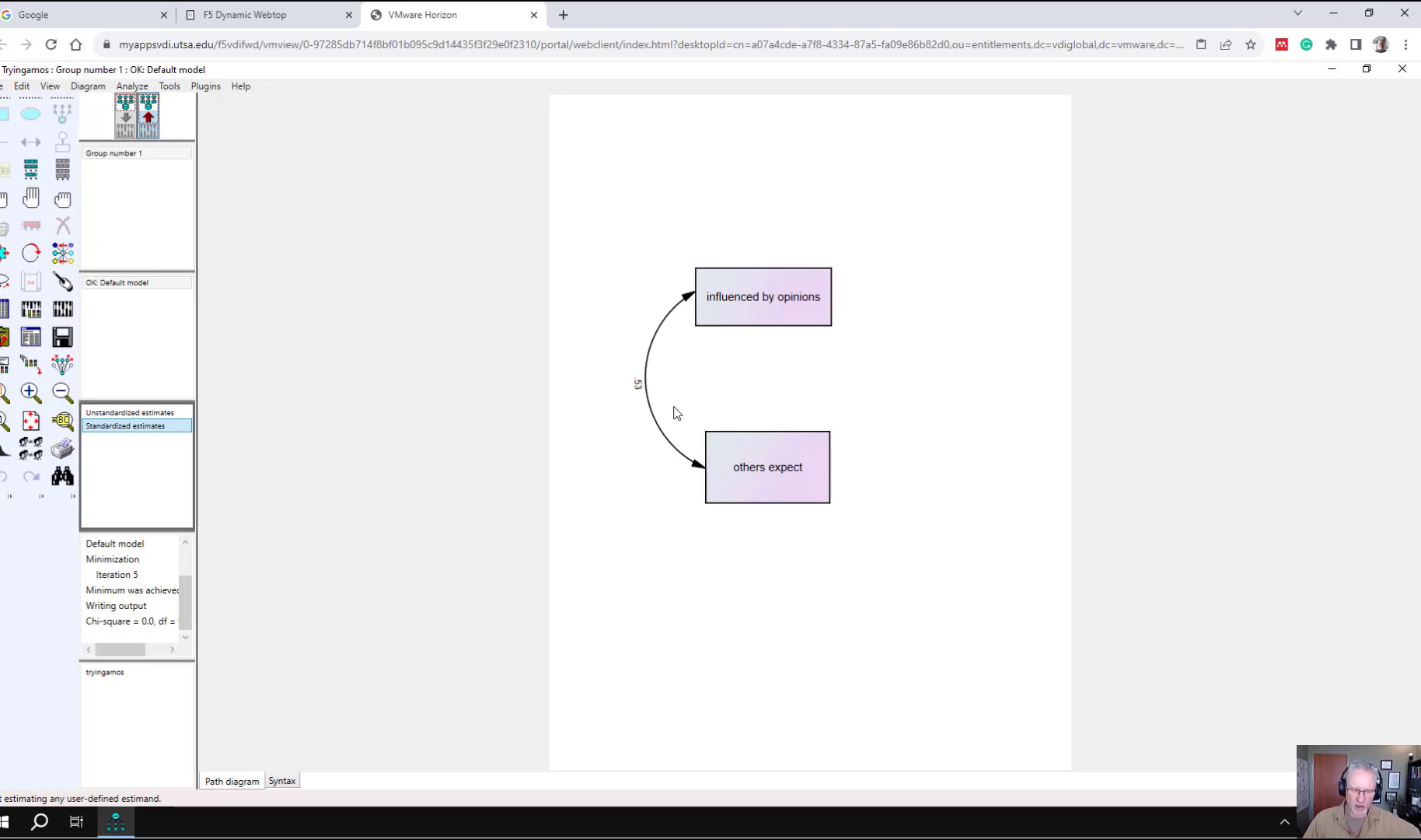
Return to the input diagram and draw two more observed-variable rectangles, one above influenced by opinions and one below others expect.
click(124, 118)
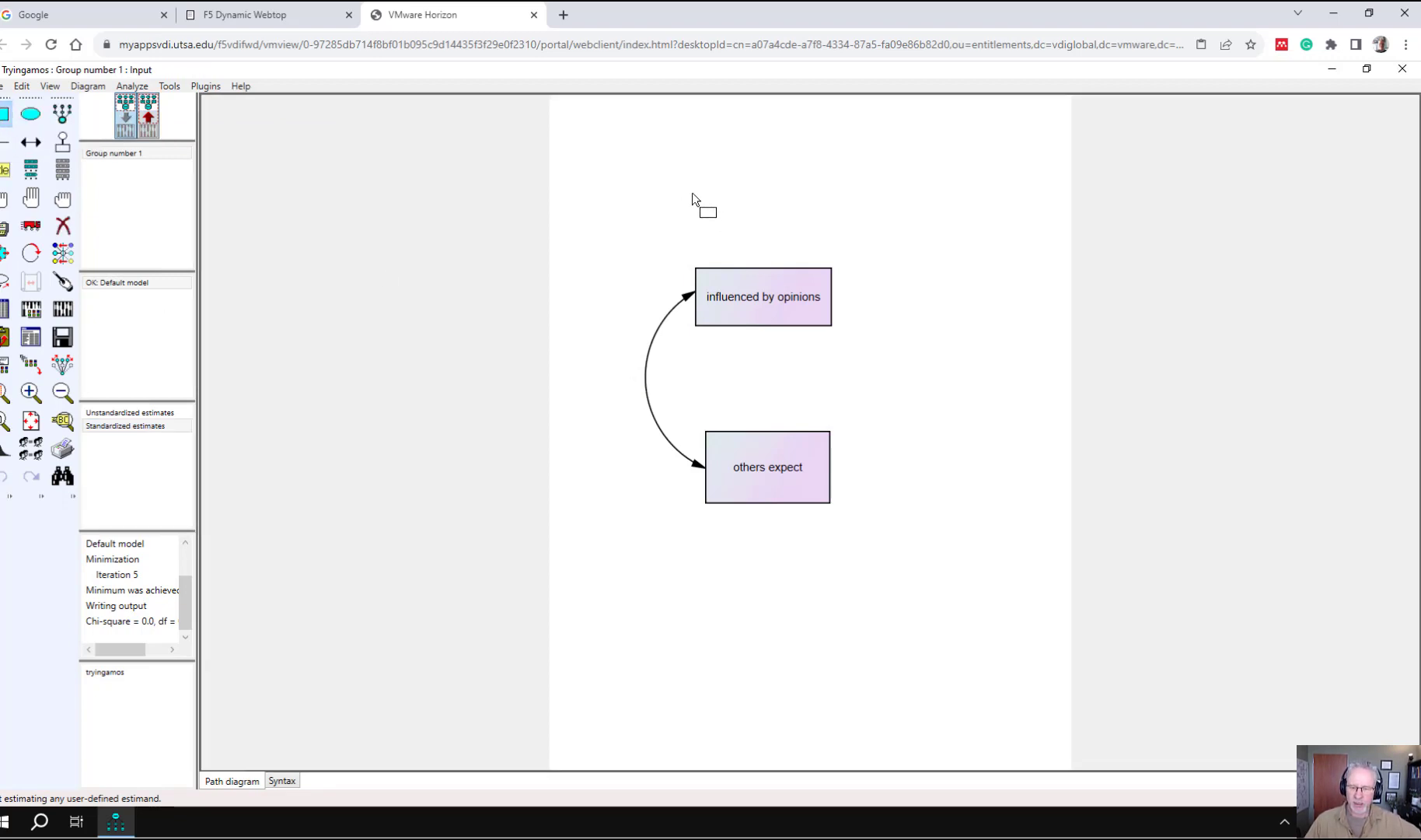
drag(691, 164, 801, 212)
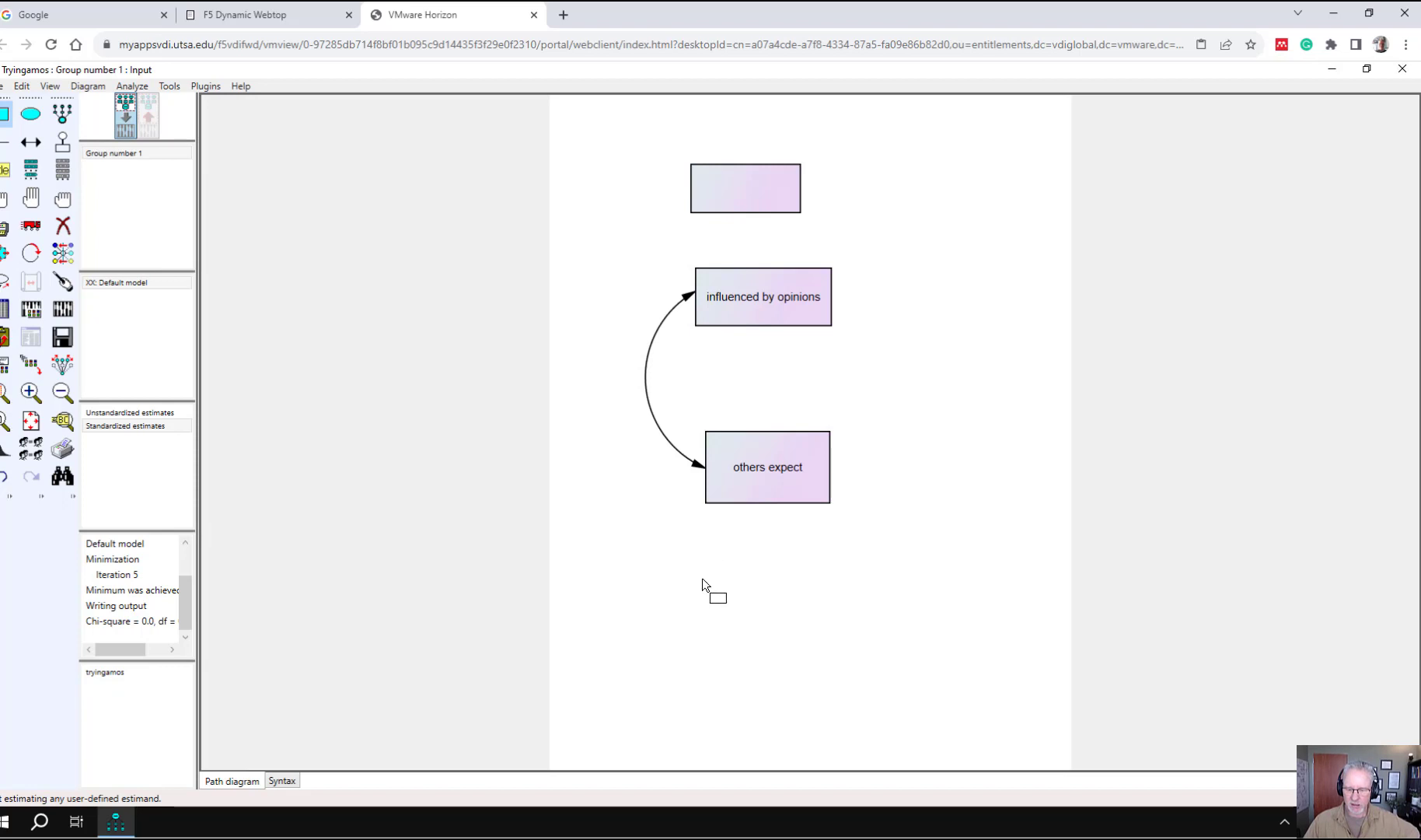
drag(713, 560, 841, 623)
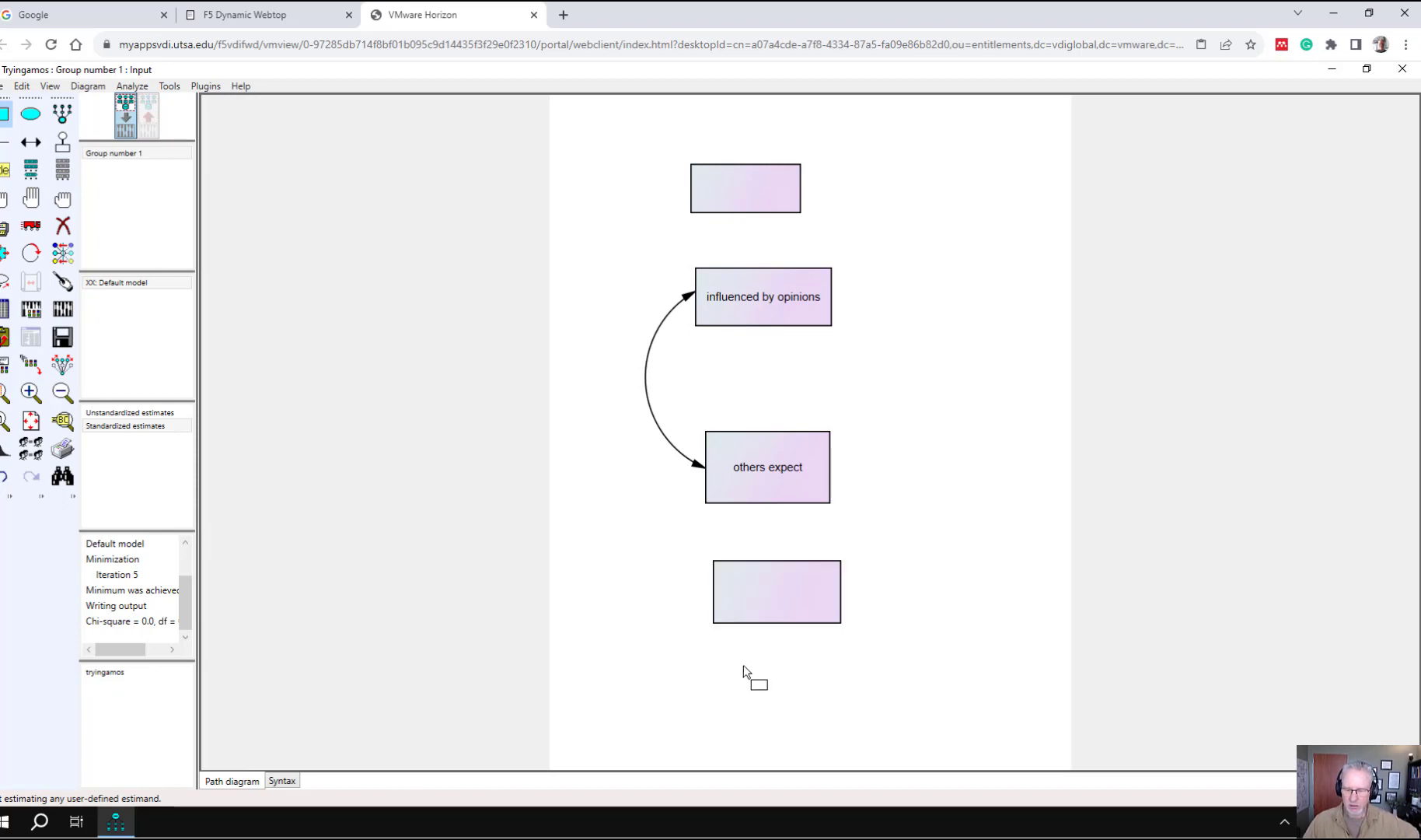
Assign data set variable w9, "I am true to myself in most situations.", to the empty rectangle above influenced by opinions.
click(62, 171)
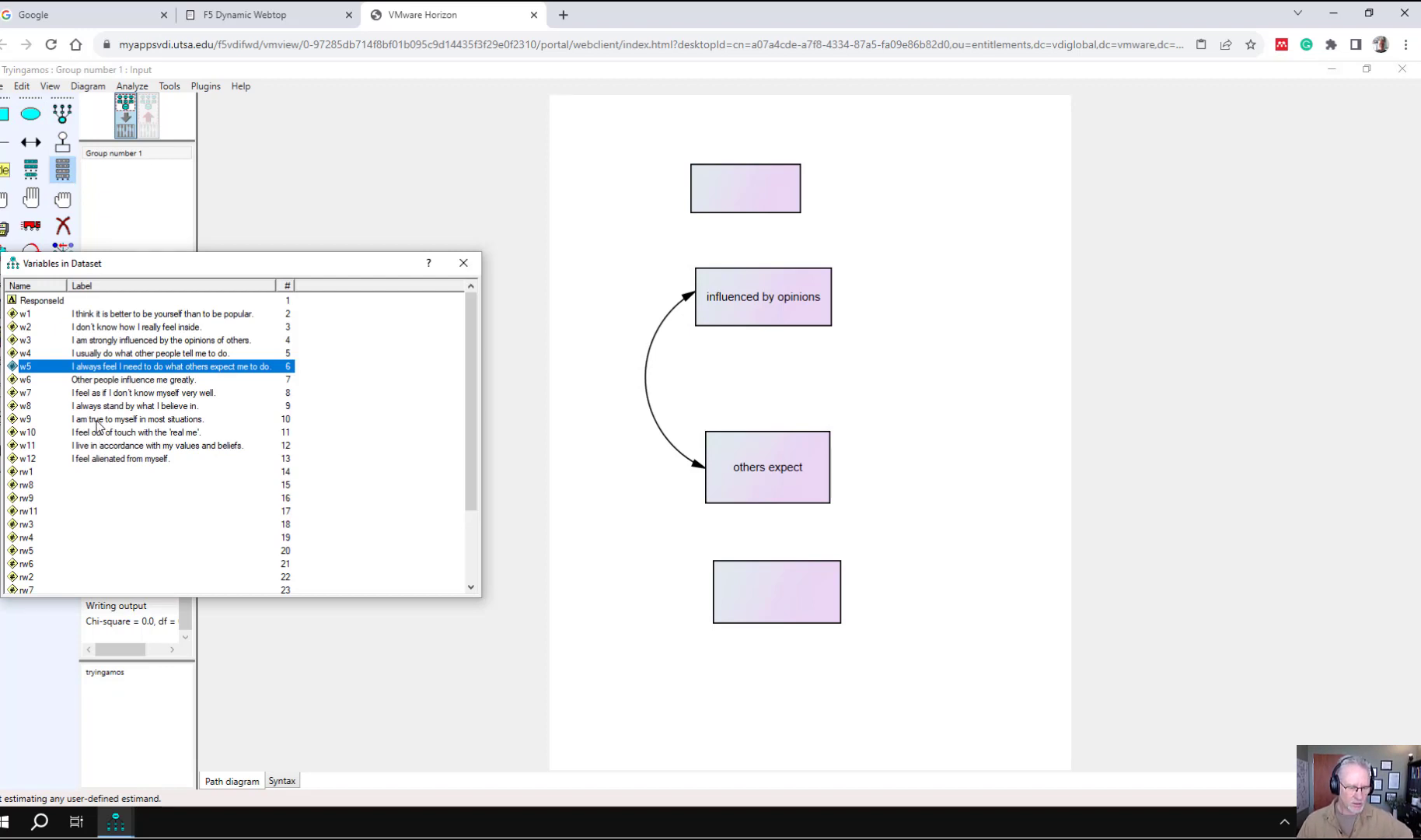
click(97, 421)
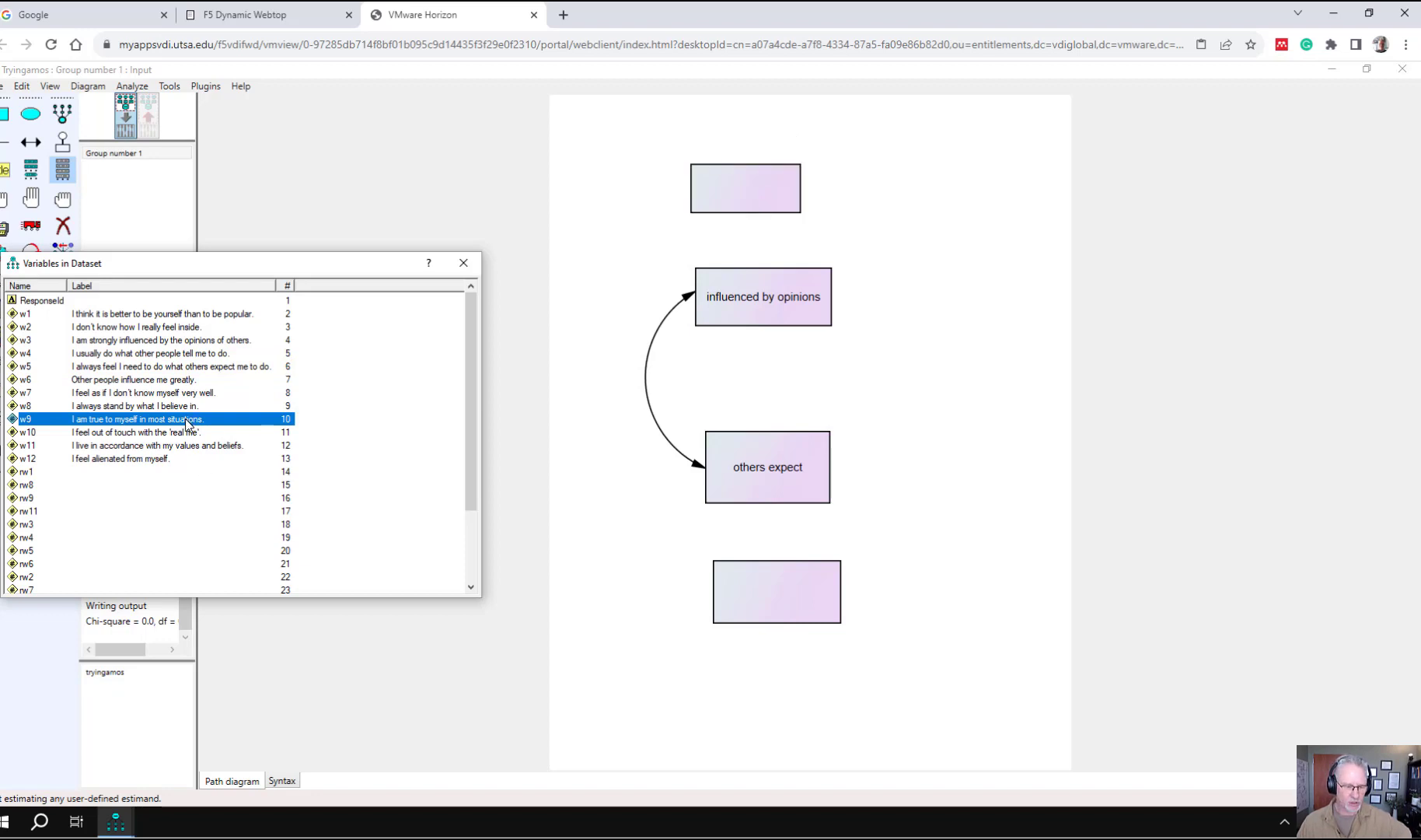
drag(186, 424, 738, 180)
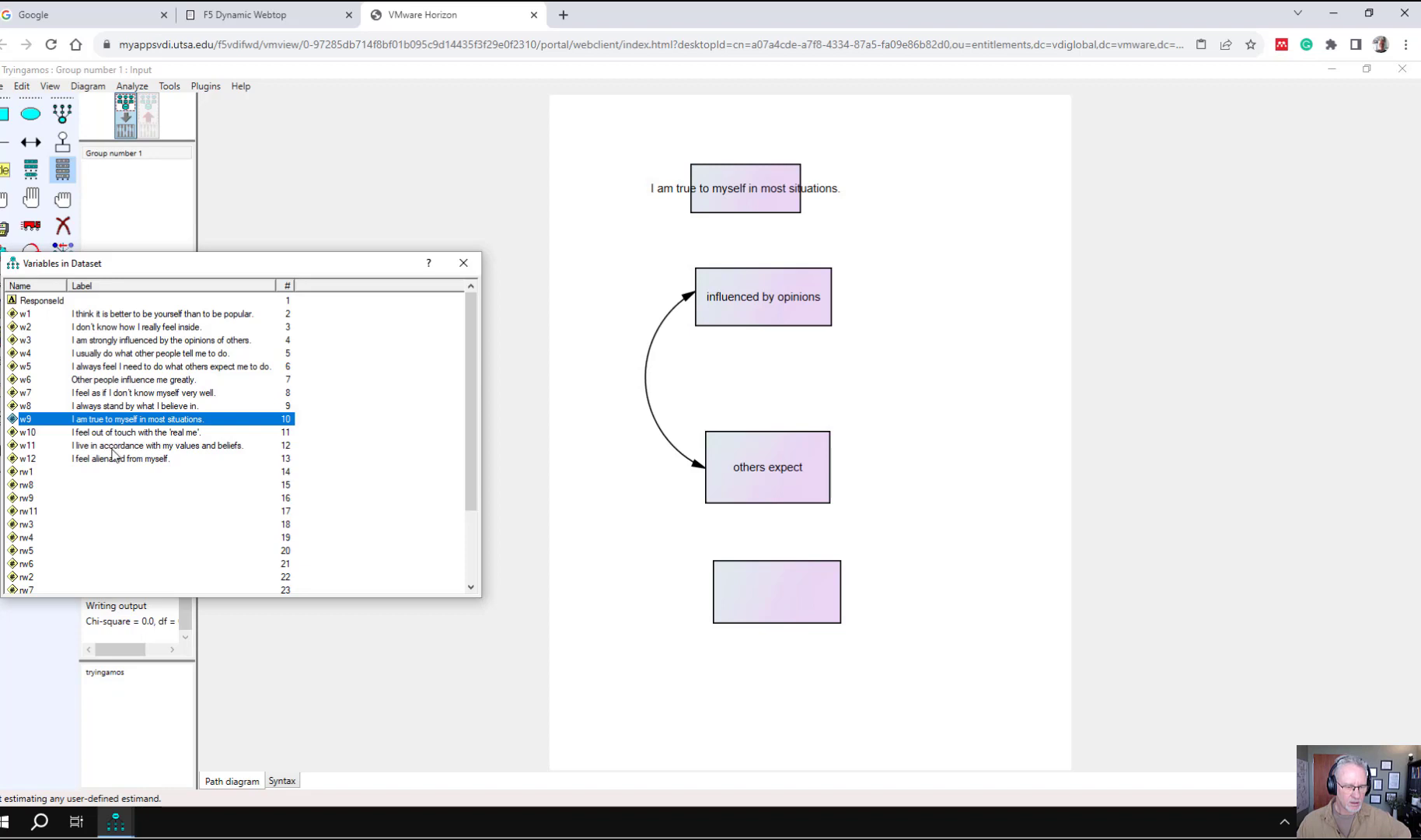
Assign data set variable w11, "I live in accordance with my values and beliefs.", to the empty rectangle below others expect and close the variable list.
drag(112, 449, 711, 576)
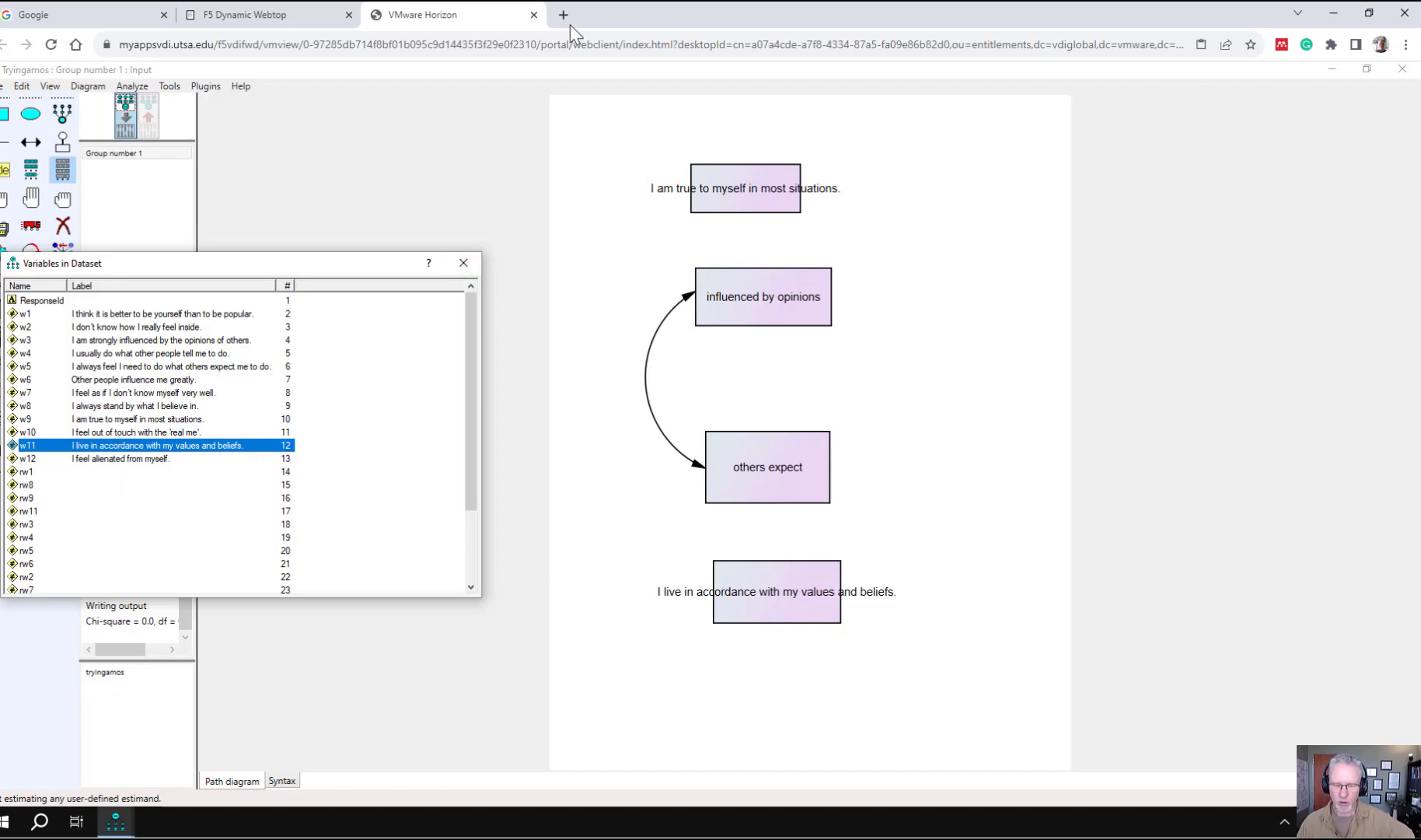
click(464, 263)
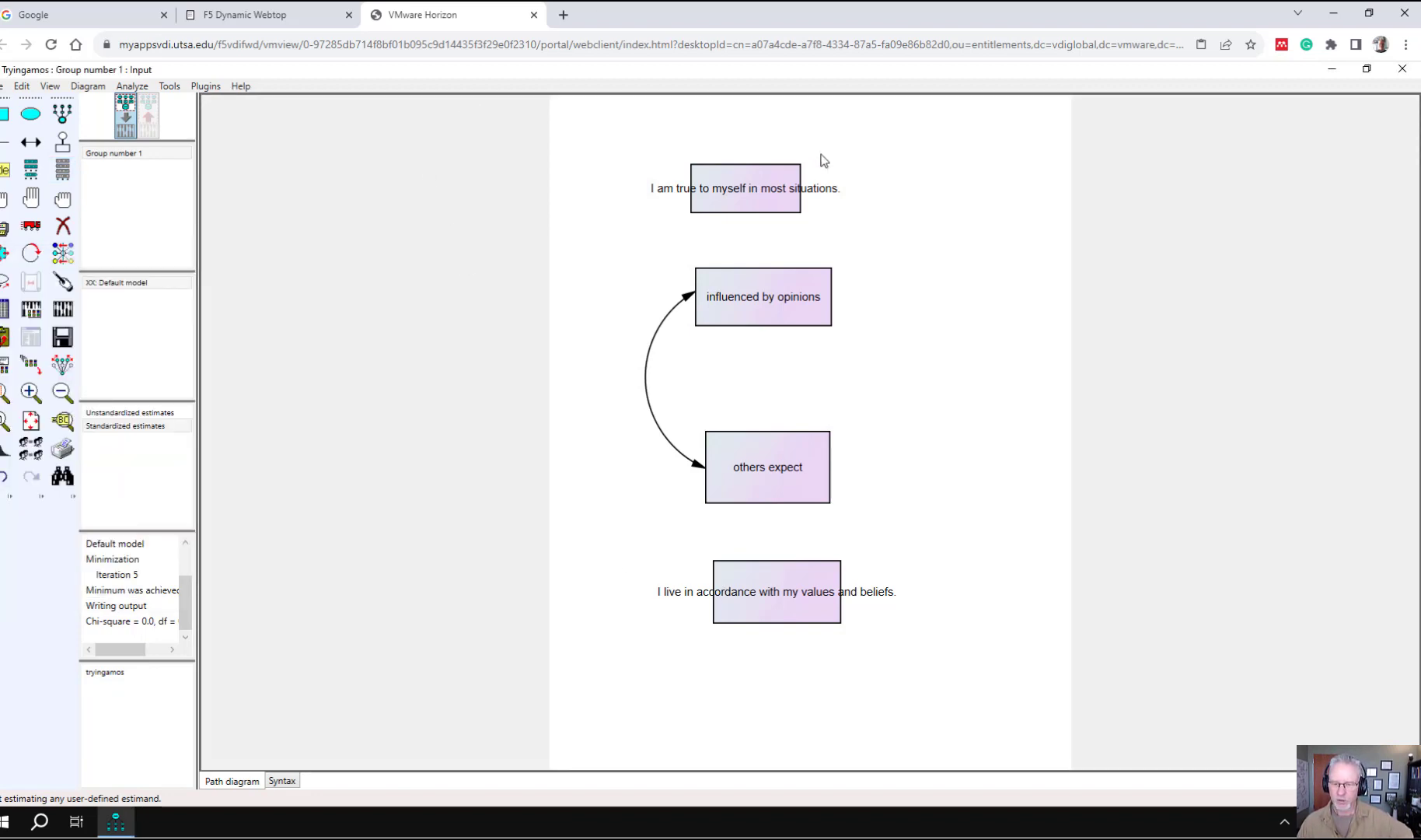
Change the variable label of w9 to "true to self" and that of w11 to "live values".
double_click(769, 197)
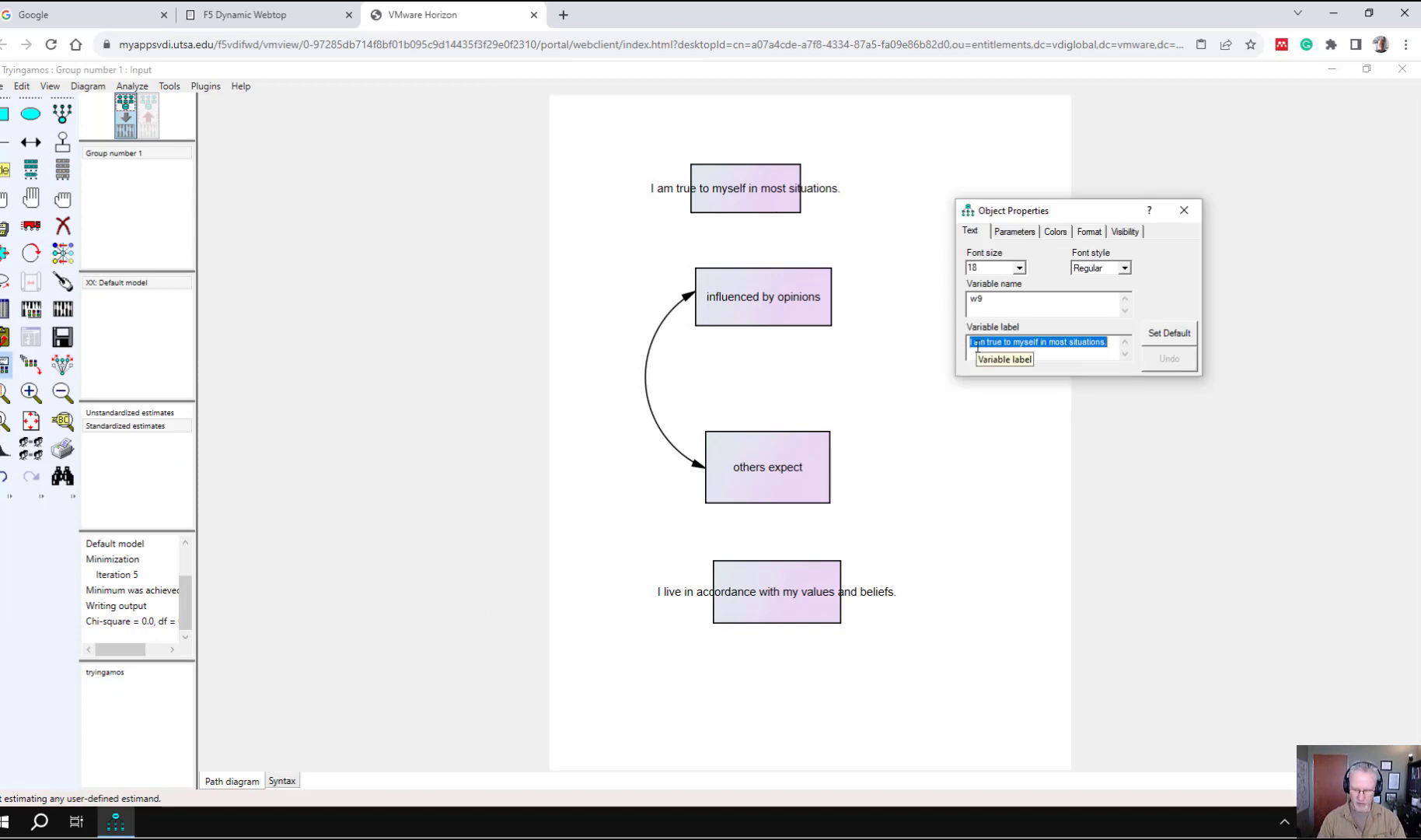
text(true to self)
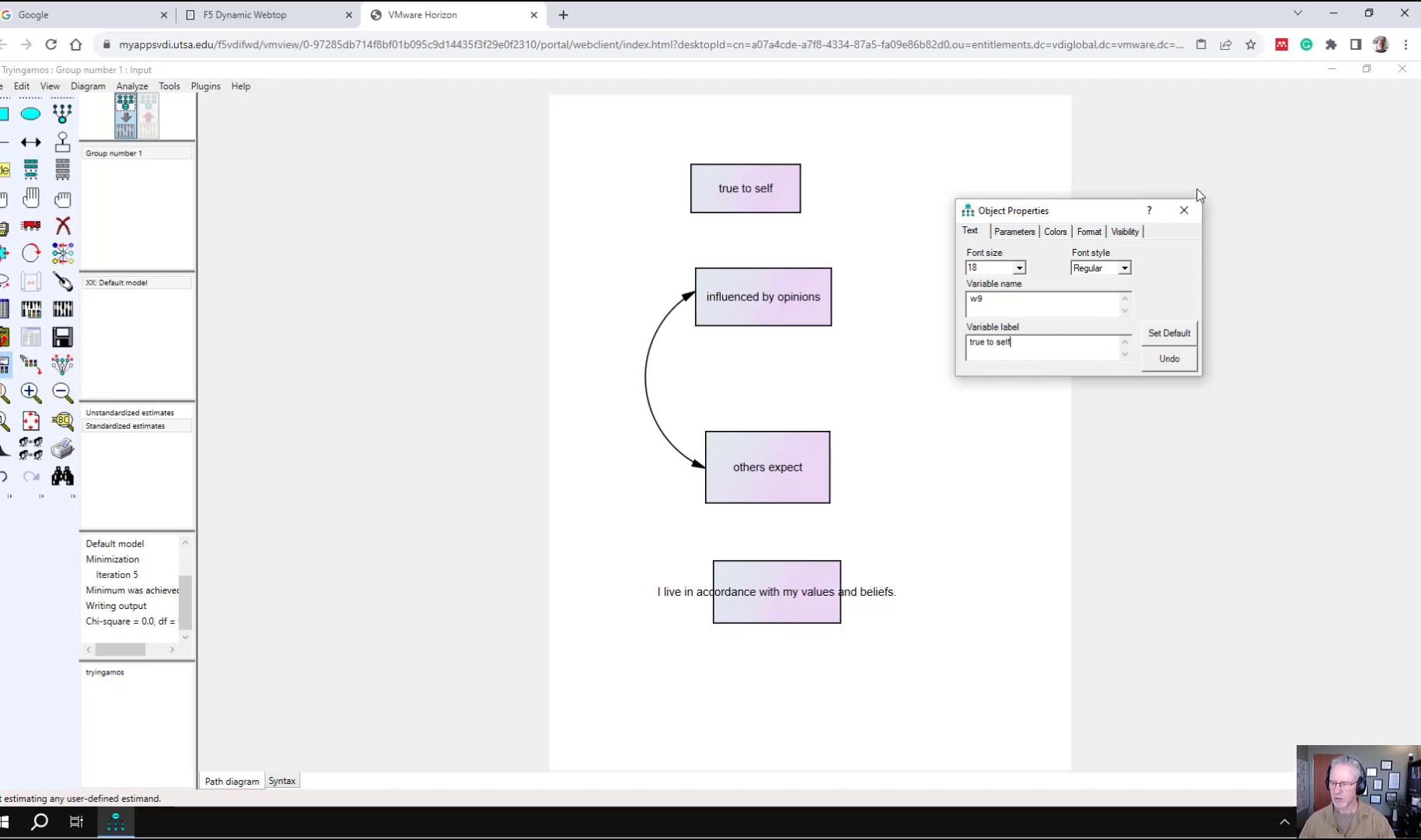
click(1183, 210)
double_click(744, 590)
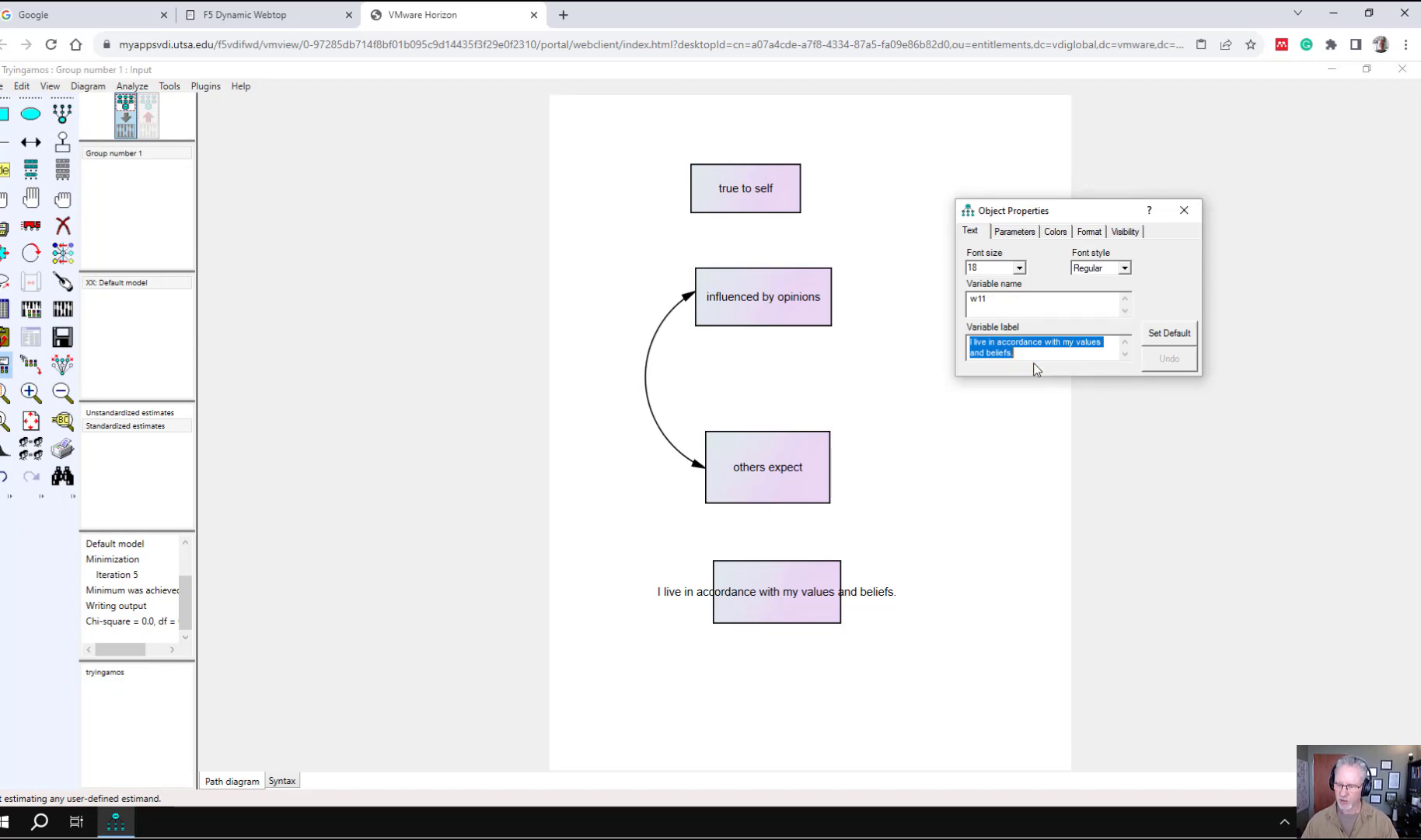
text(li)
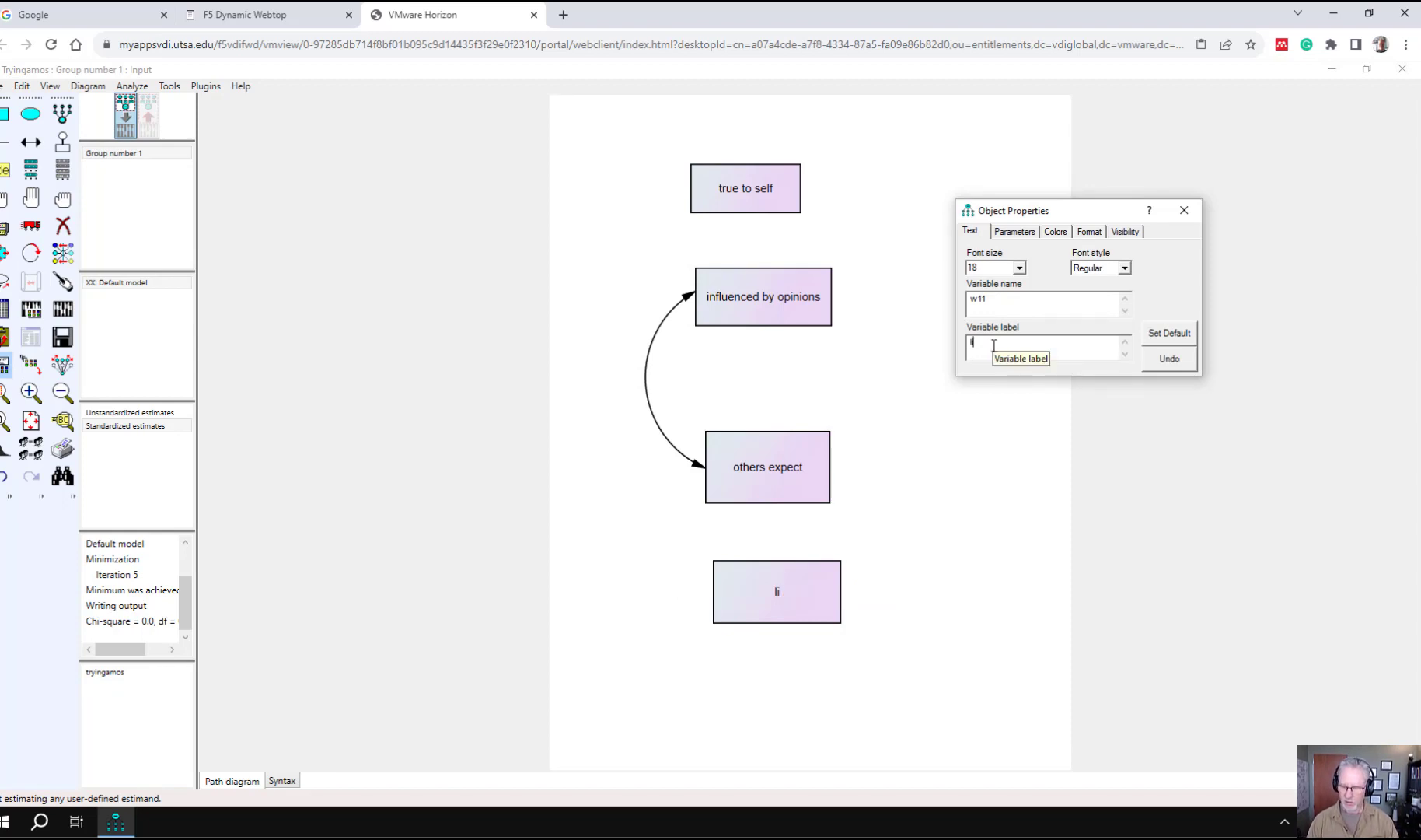
text(ve values)
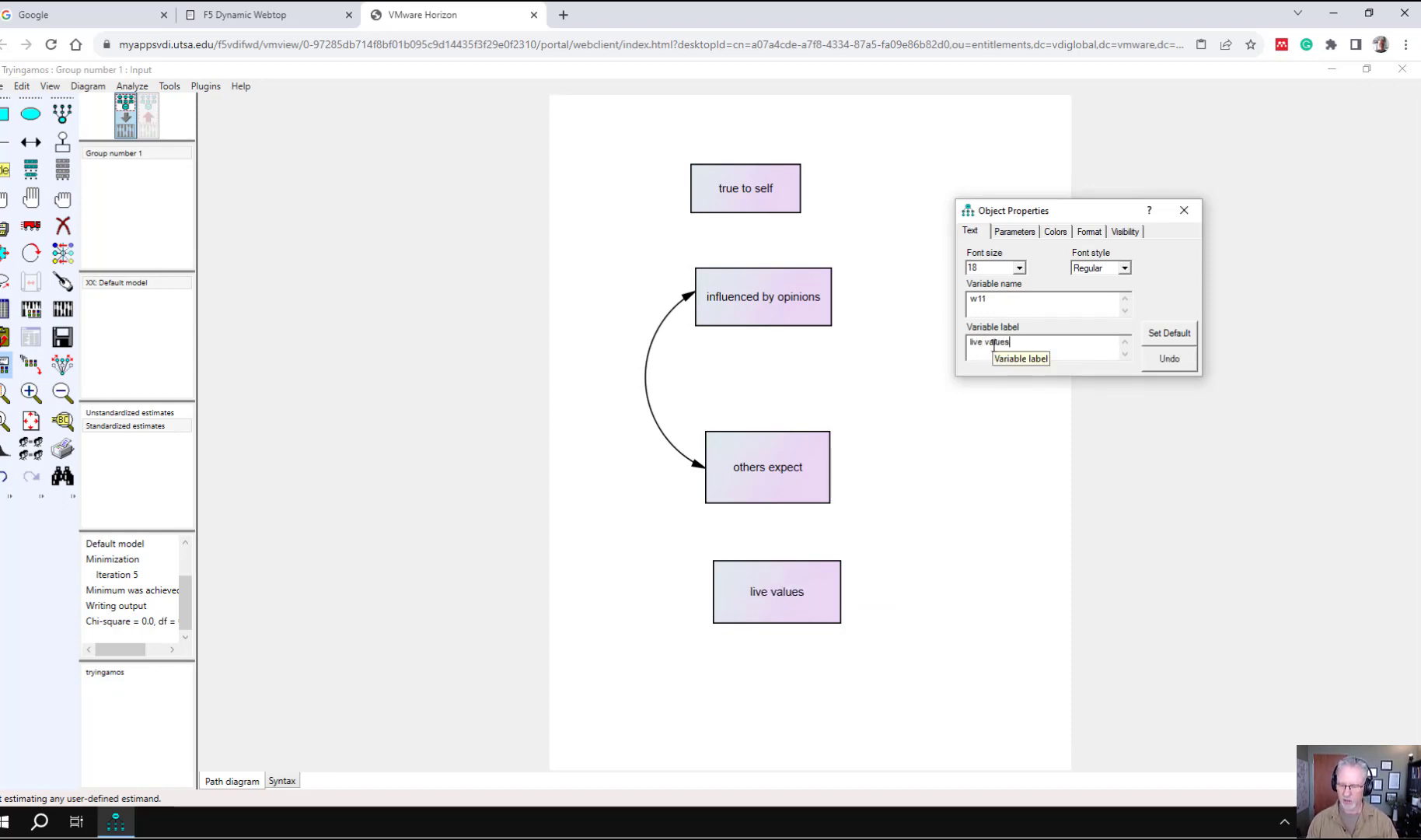
click(1184, 211)
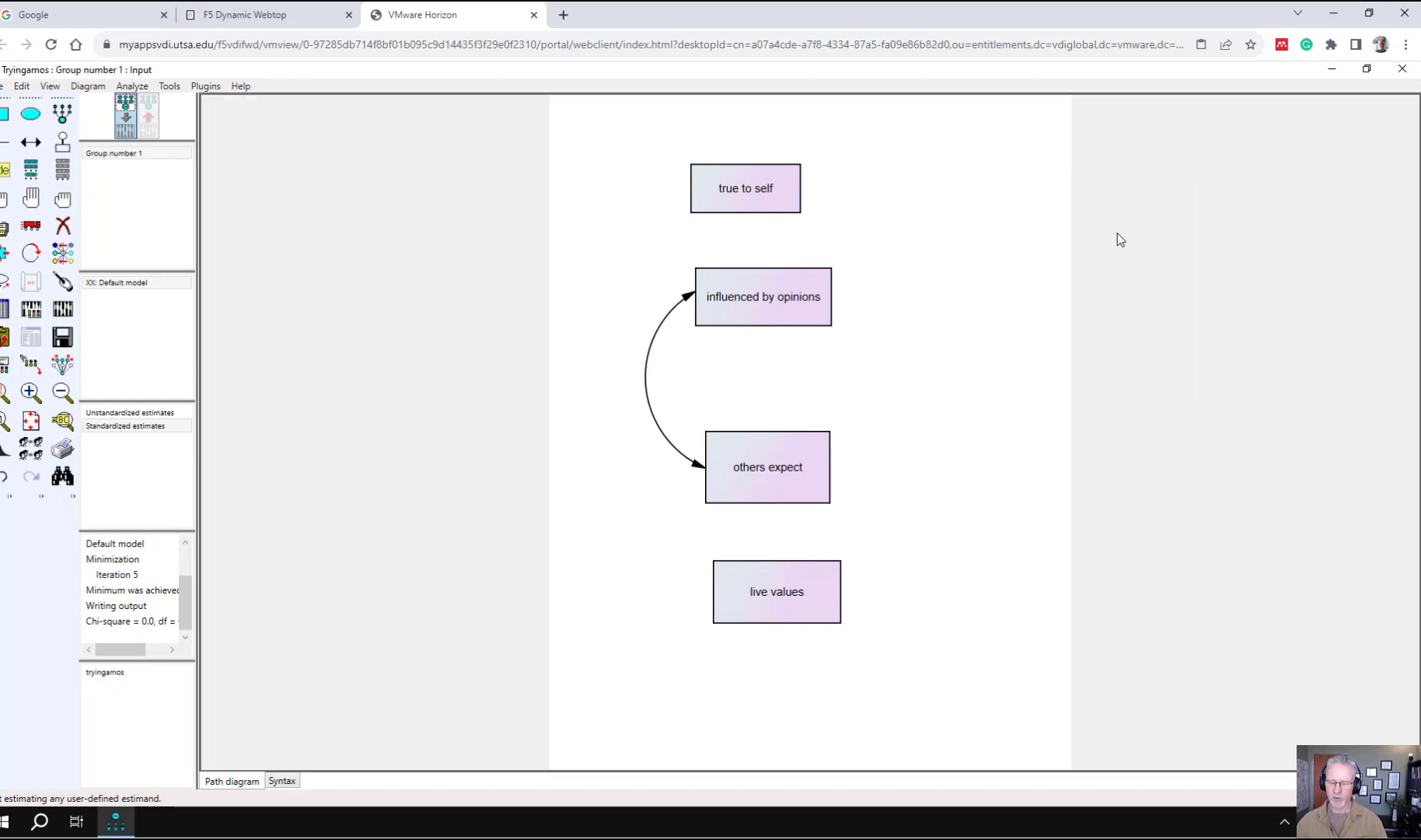
Draw covariance arrows between all remaining pairs of the four variables: live values with the other three, and true to self with others expect and influenced by opinions.
click(30, 142)
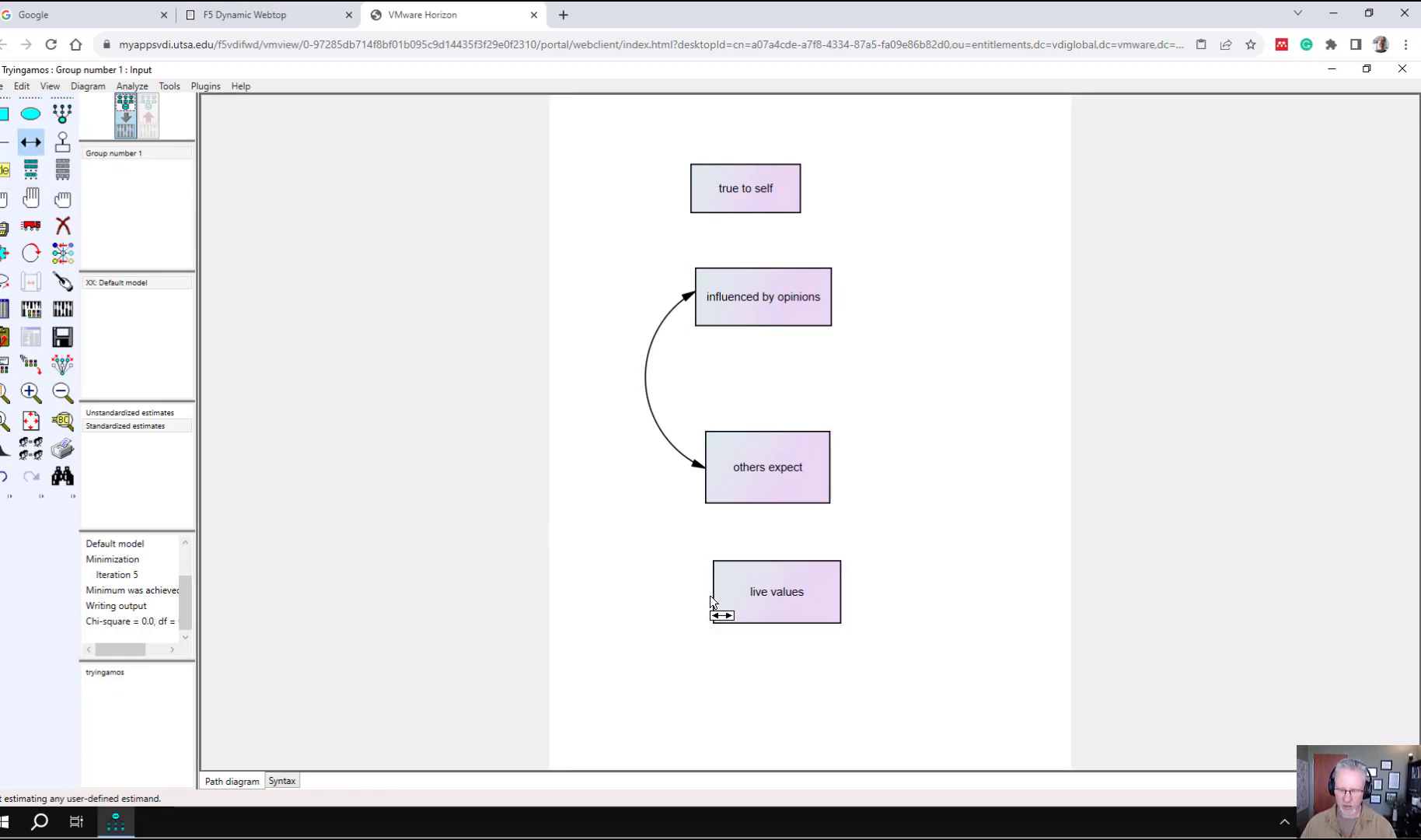
drag(717, 595, 723, 469)
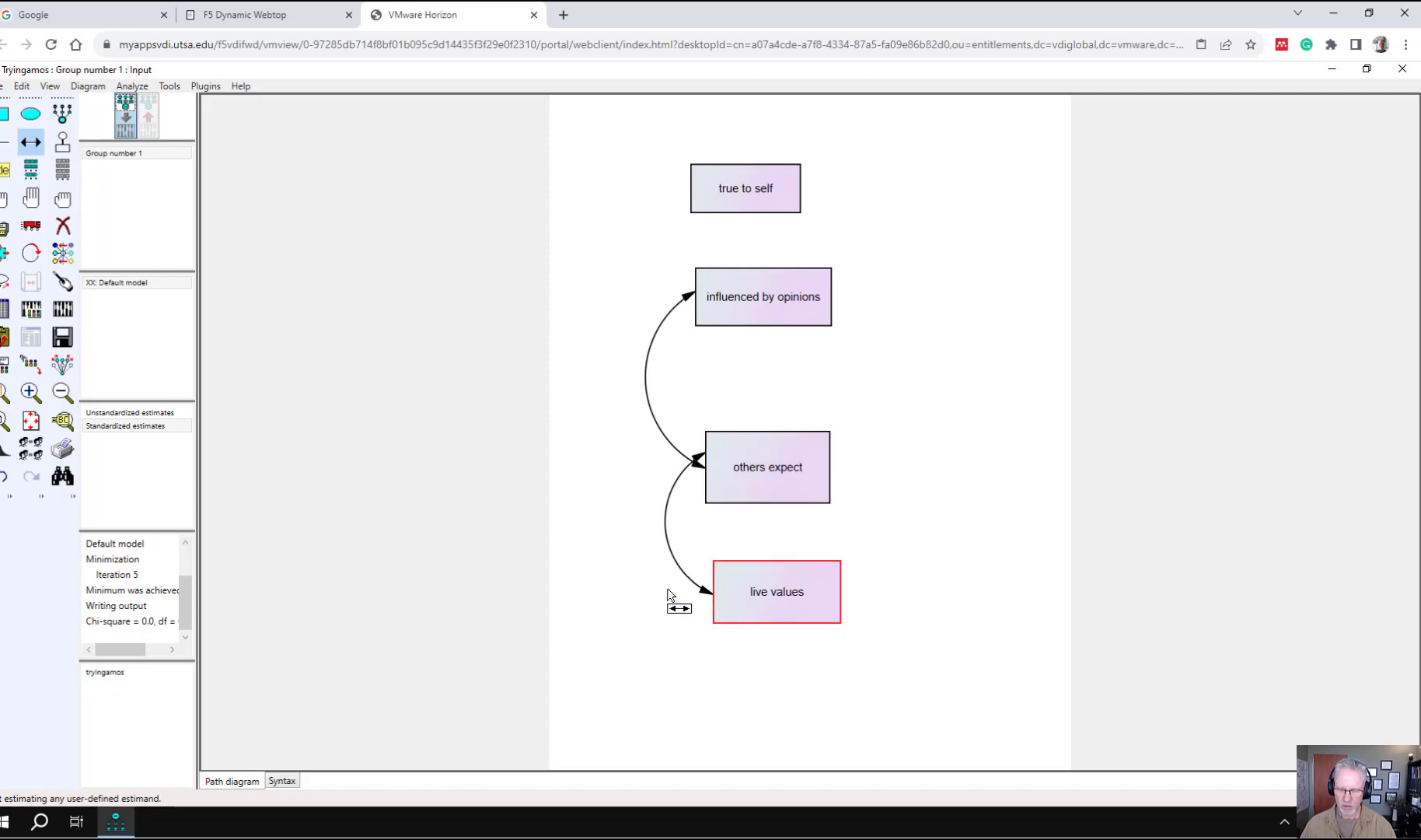
drag(669, 598, 696, 285)
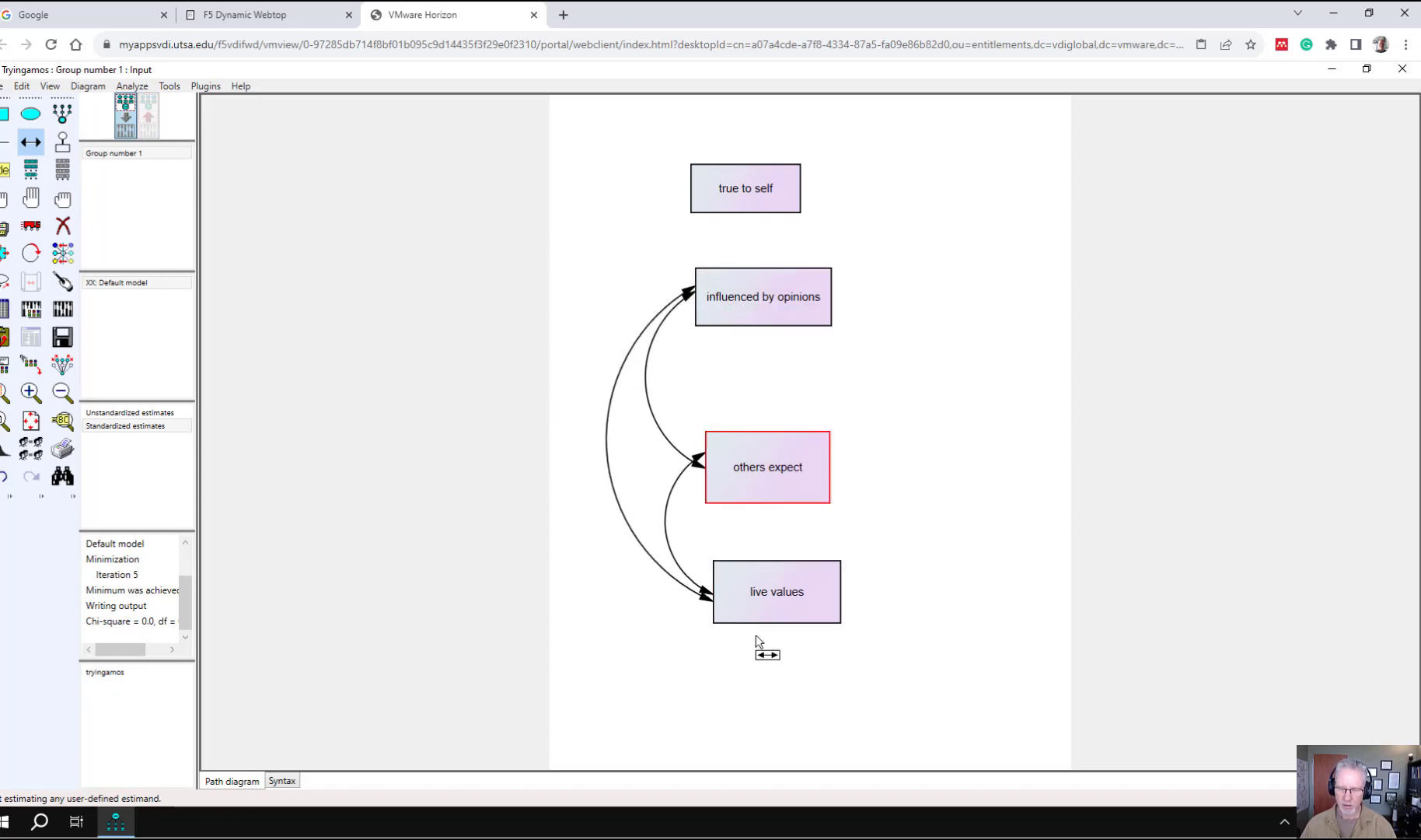
drag(714, 602, 693, 174)
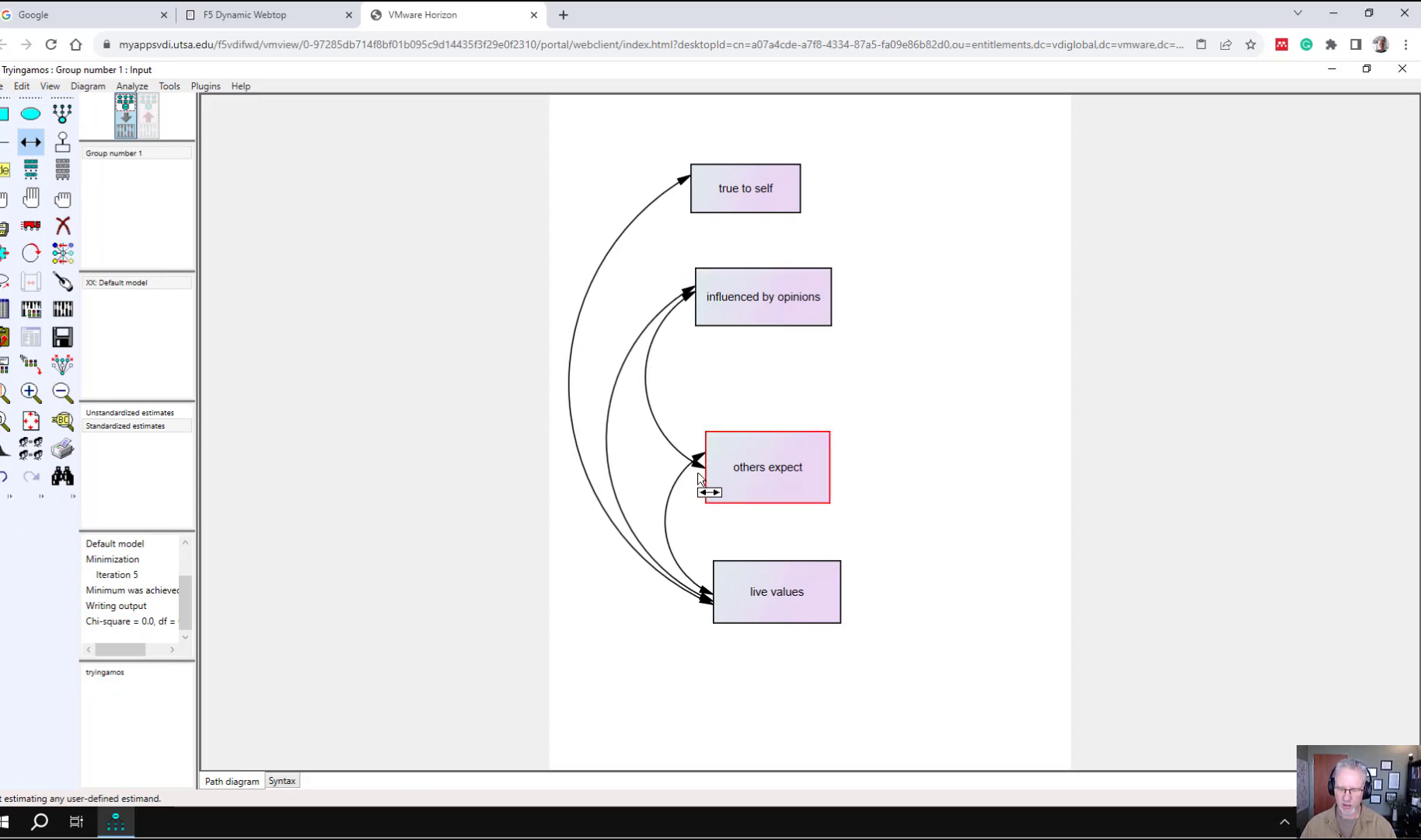
drag(716, 481, 695, 193)
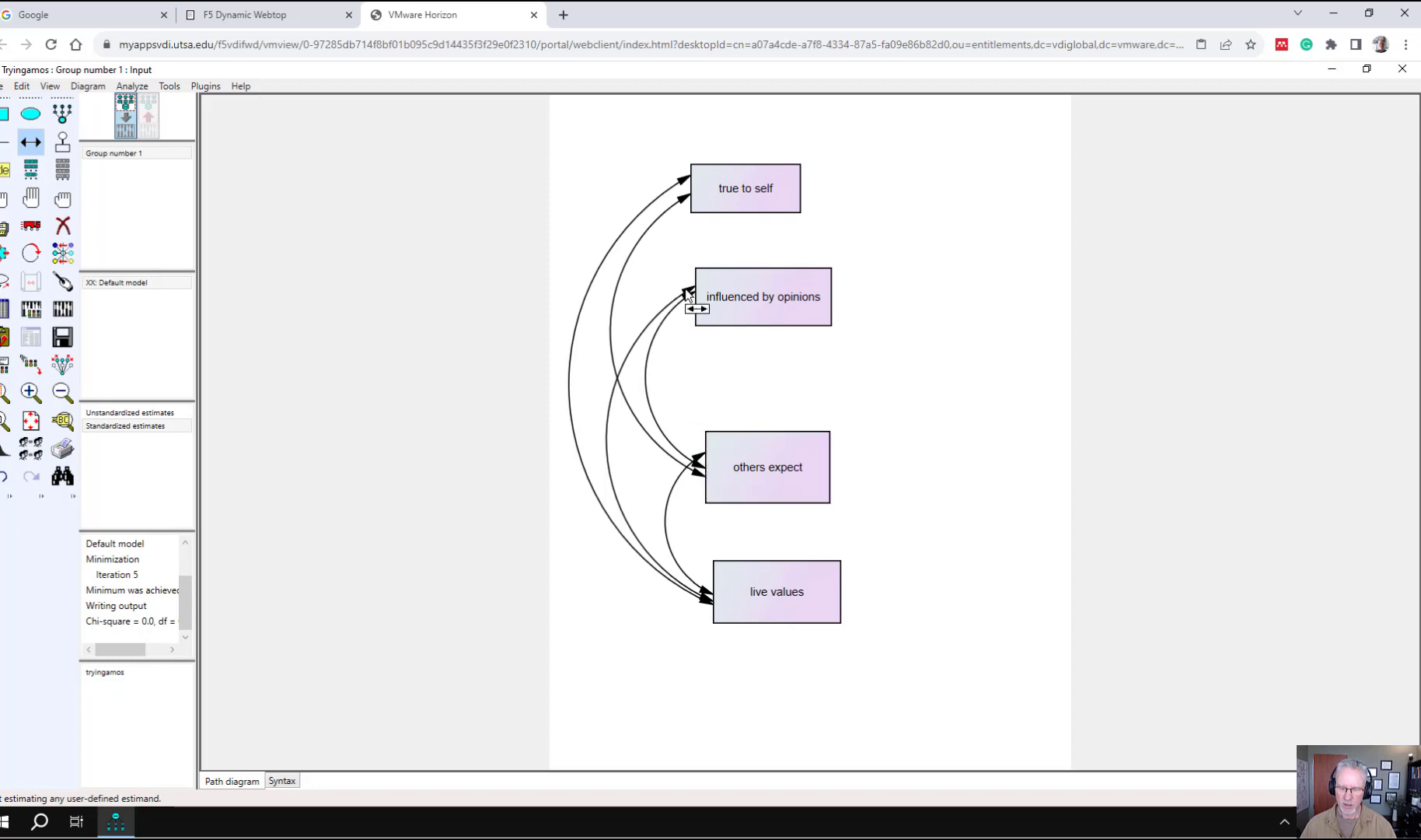
drag(704, 300, 688, 206)
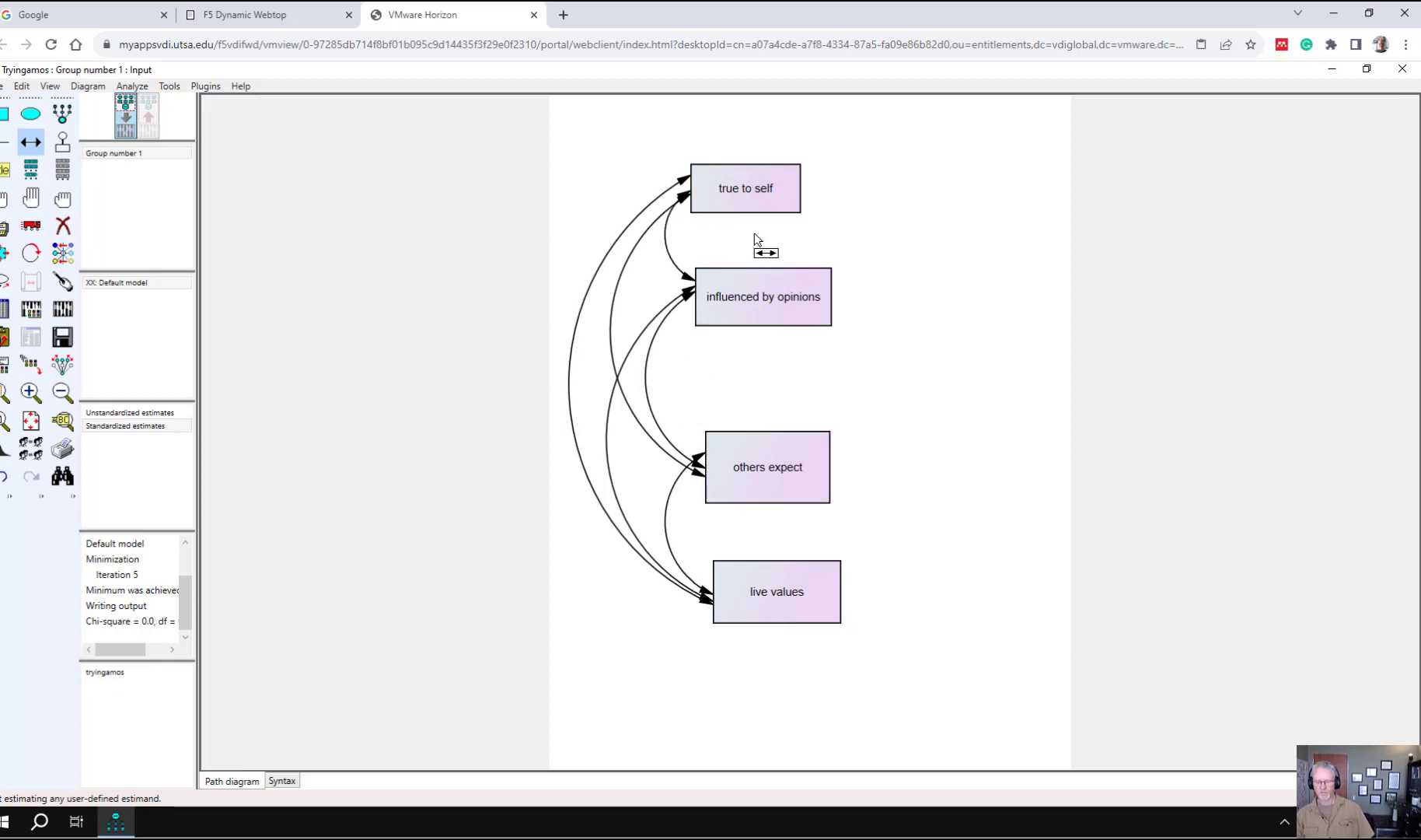
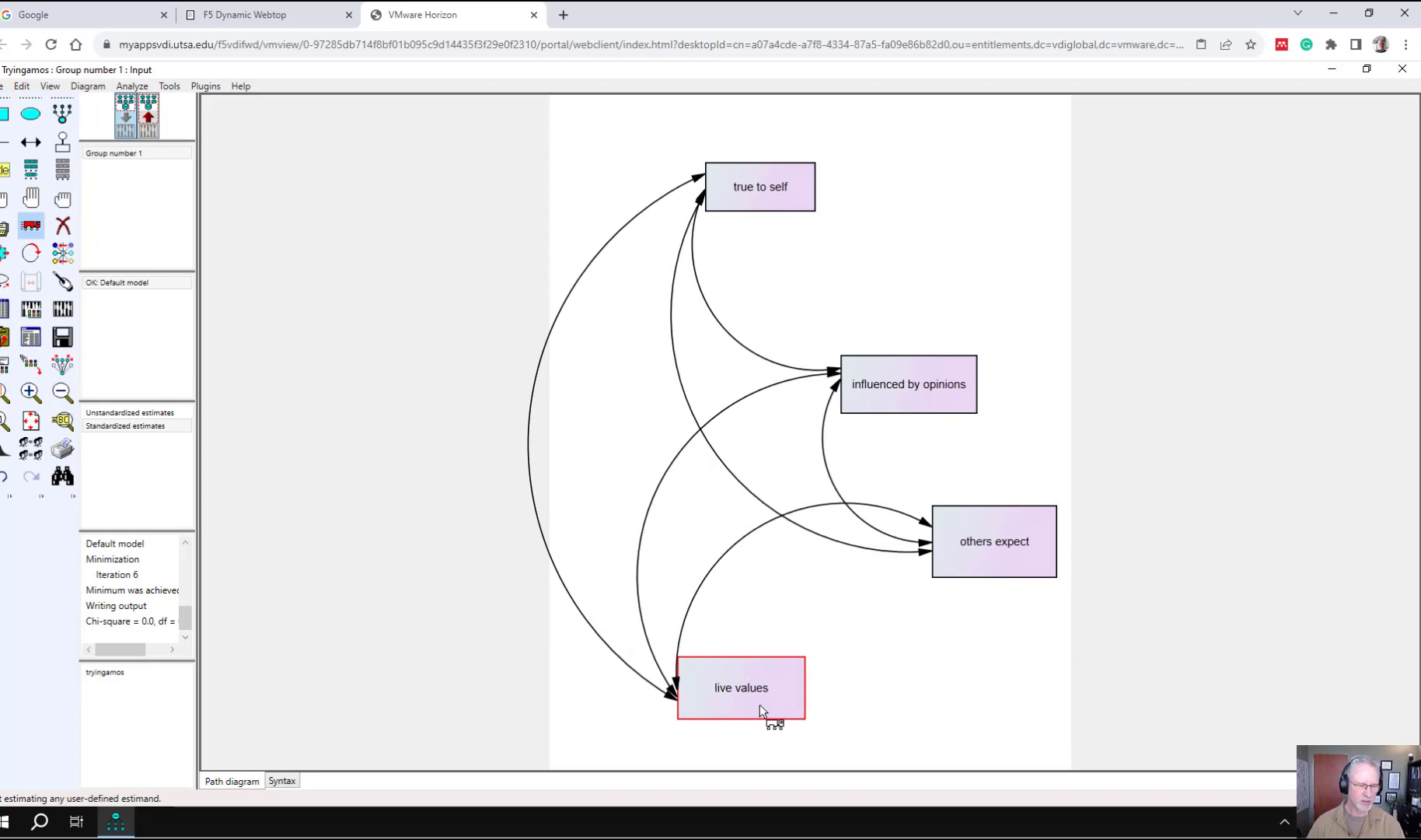
Erase the influenced by opinions and others expect rectangles from the path diagram.
click(28, 227)
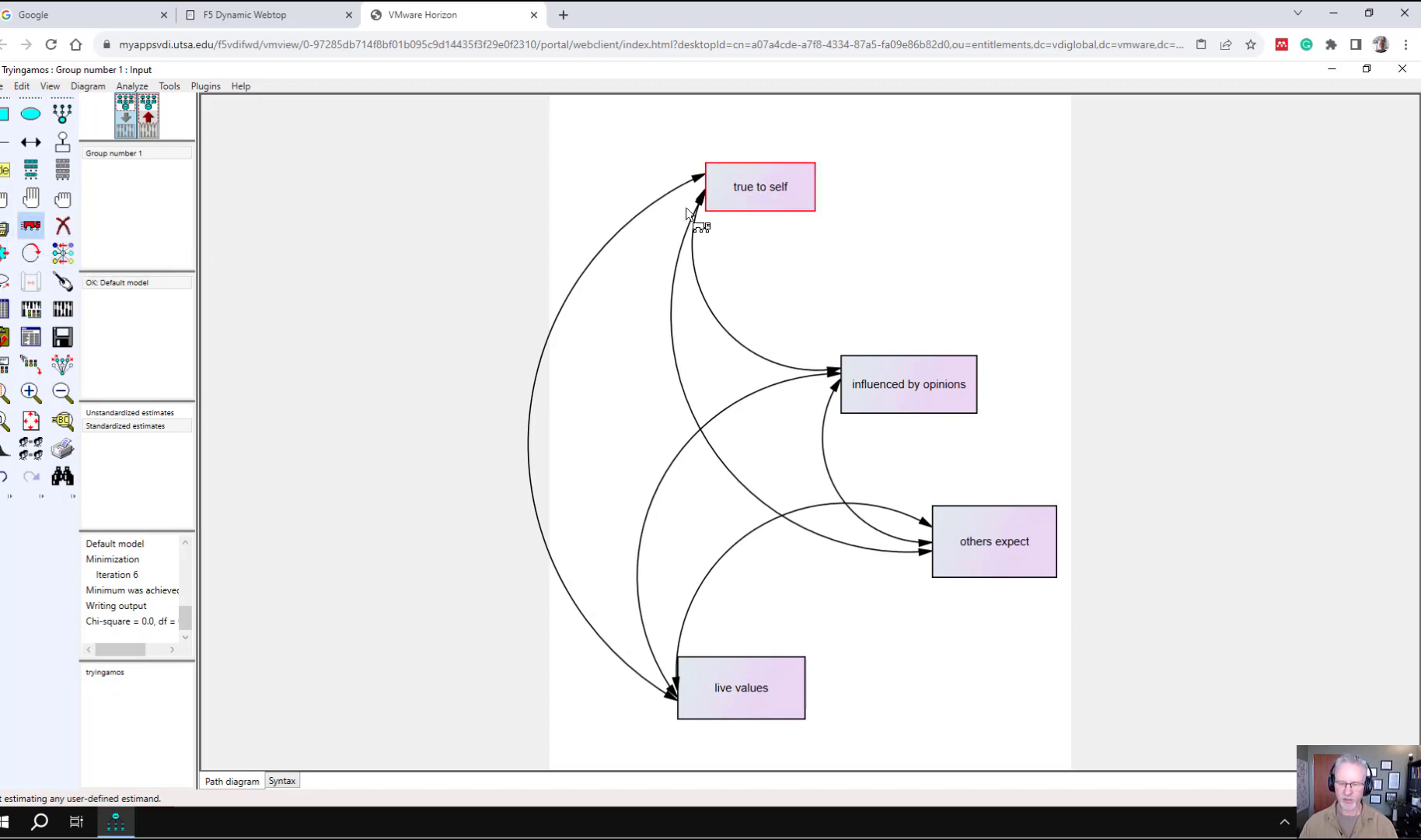
click(63, 225)
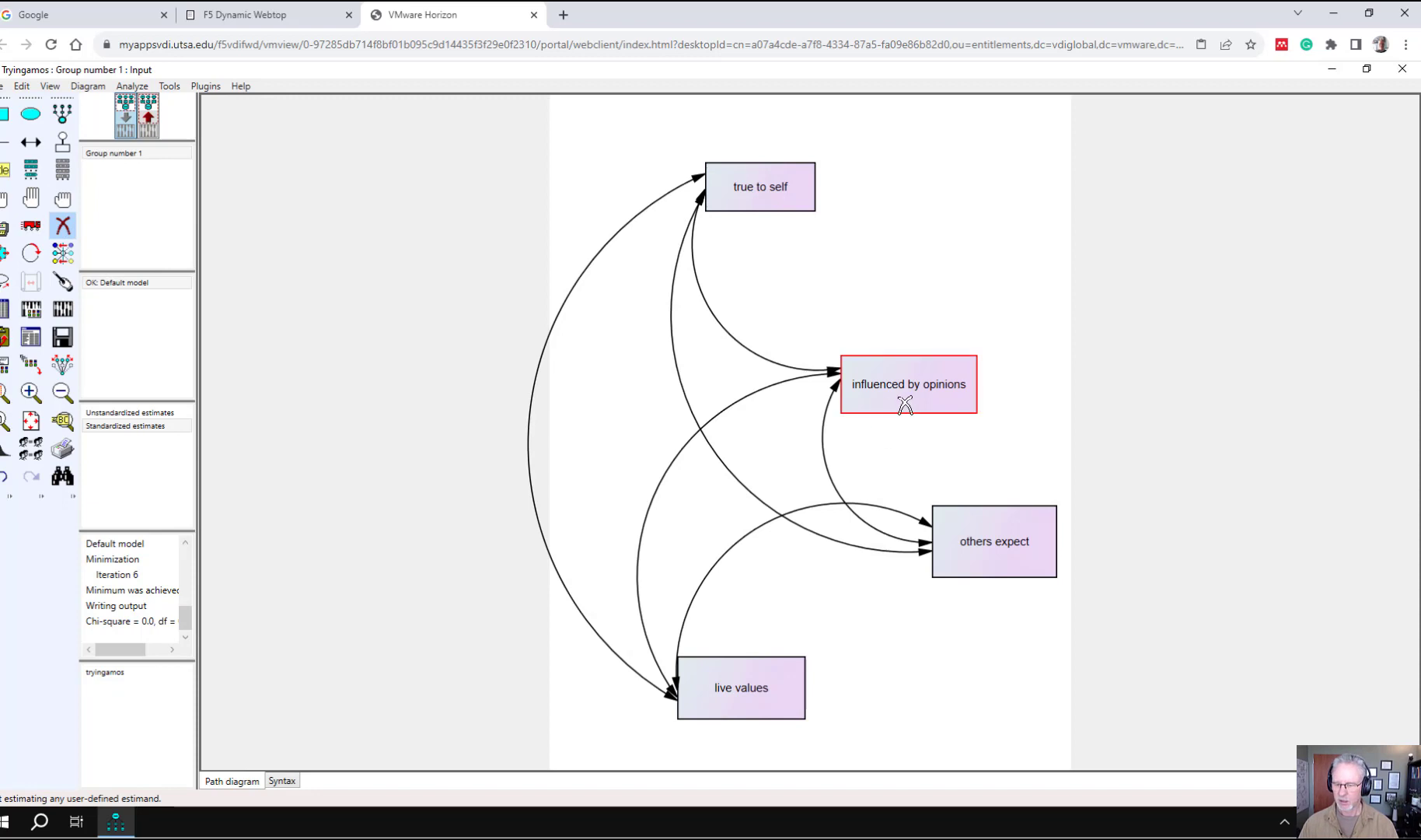
click(877, 395)
click(951, 521)
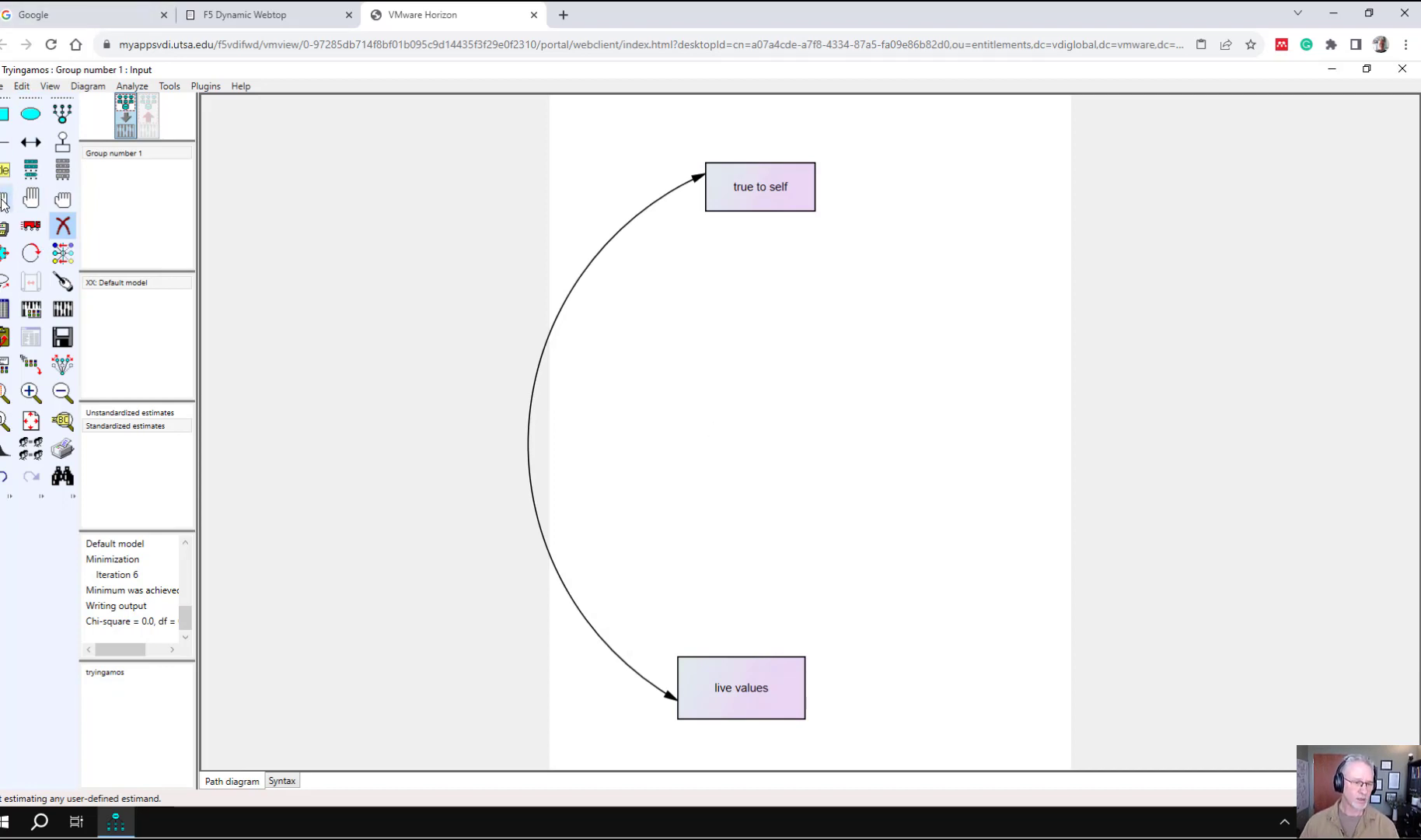
Move the true to self and live values rectangles closer together, one above the other.
click(30, 226)
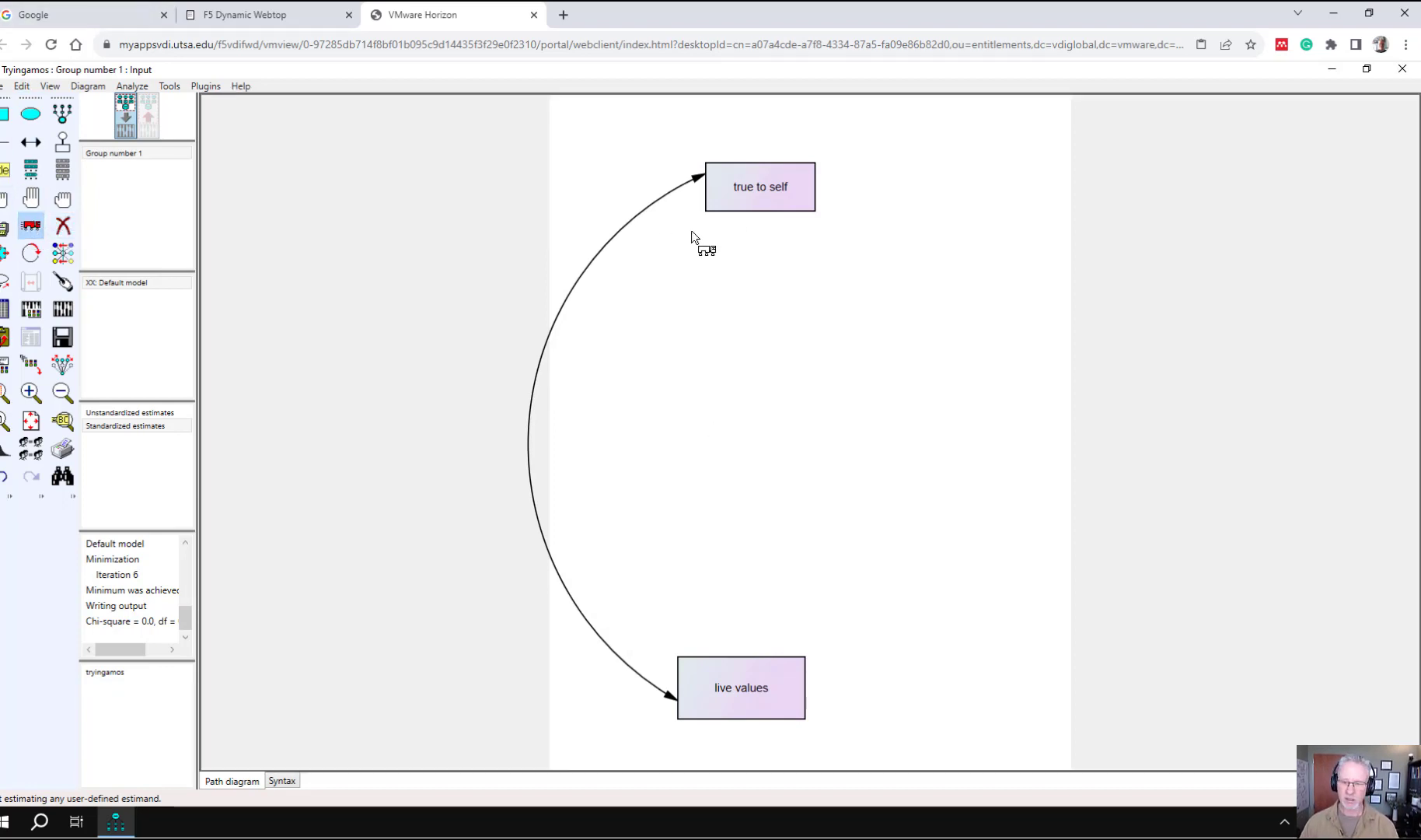
drag(746, 198, 685, 315)
drag(712, 691, 692, 557)
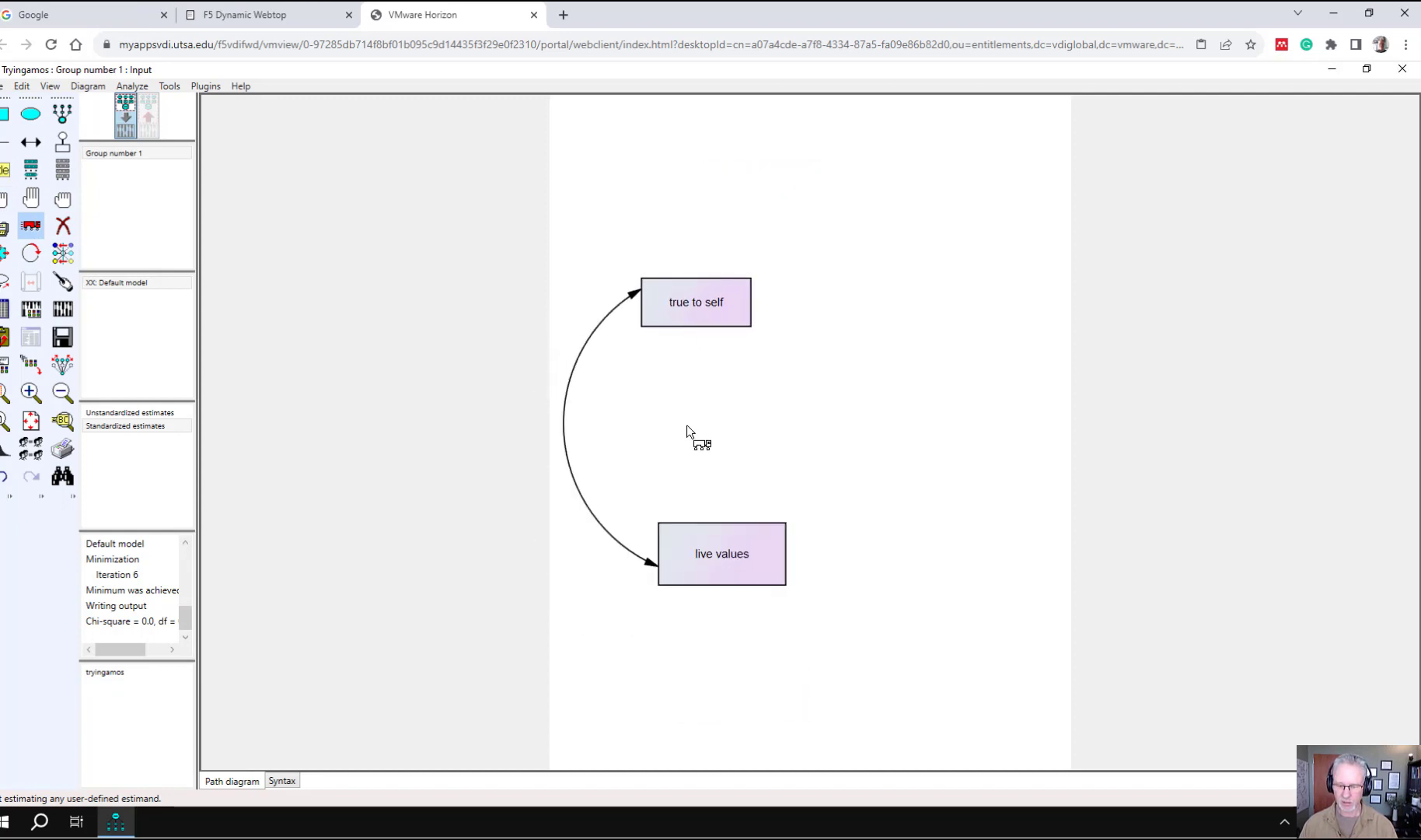
drag(687, 424, 679, 426)
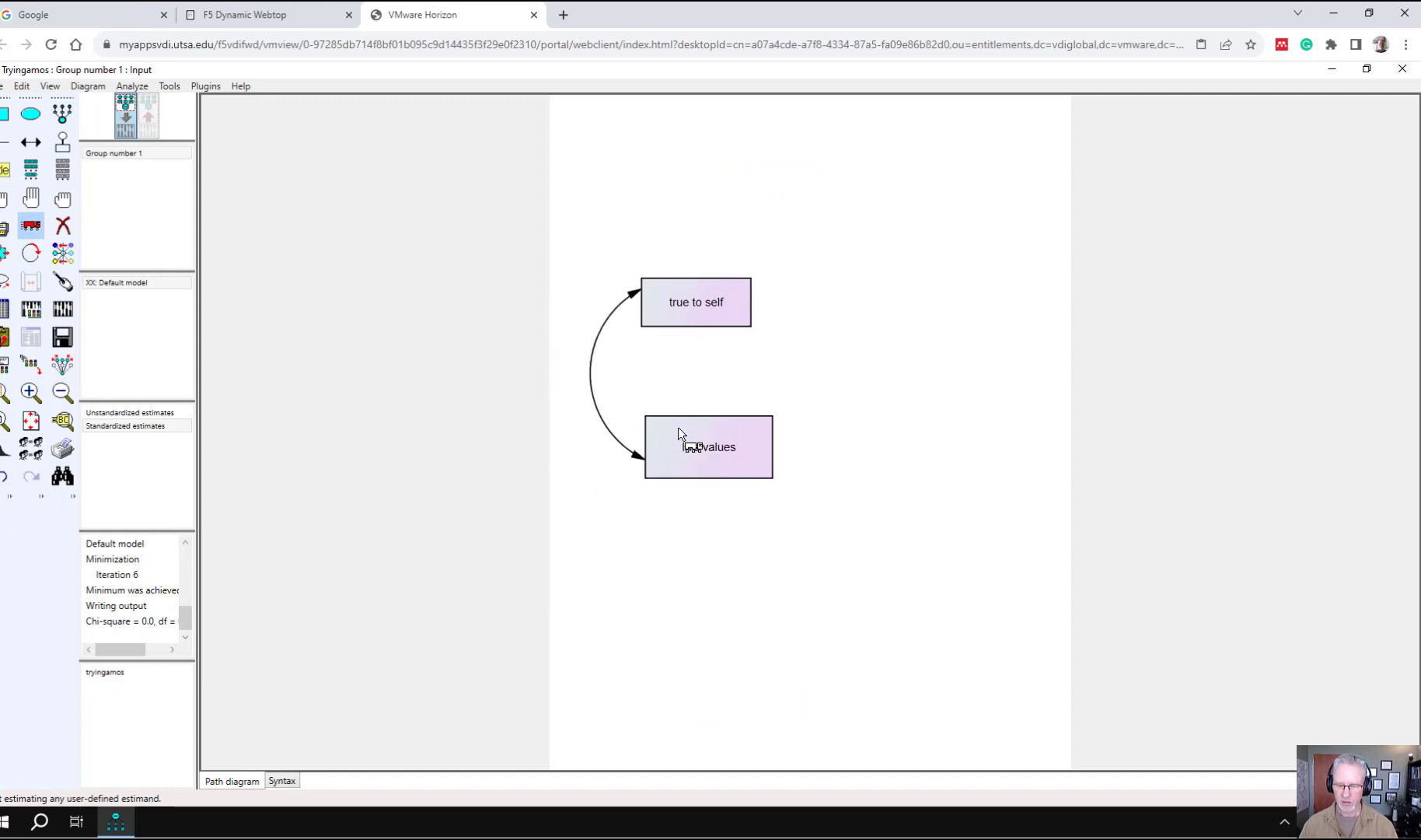
Draw an observed-variable rectangle to the right of true to self and live values, at a height between the two.
click(4, 115)
drag(880, 341, 901, 395)
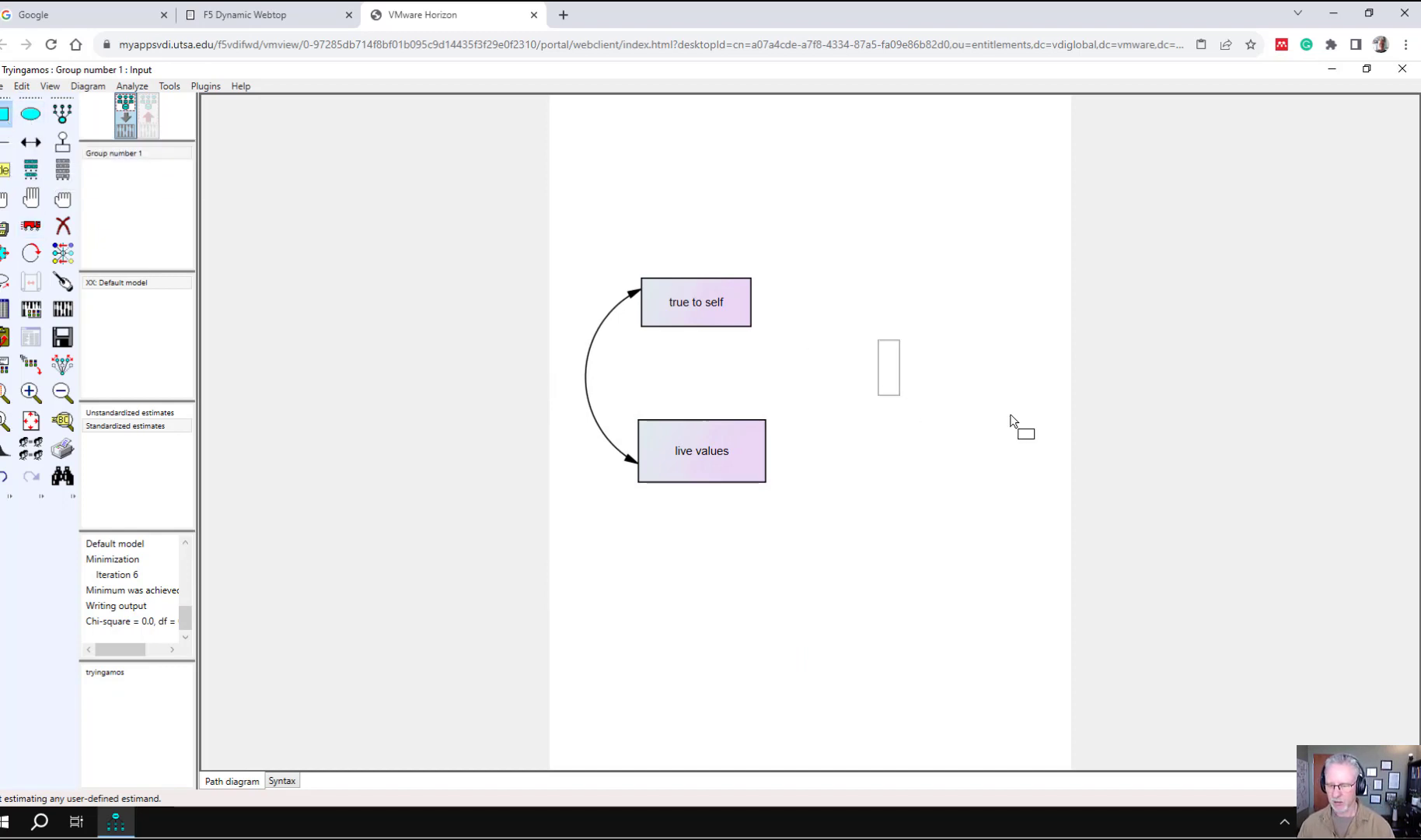
drag(1011, 420, 1022, 418)
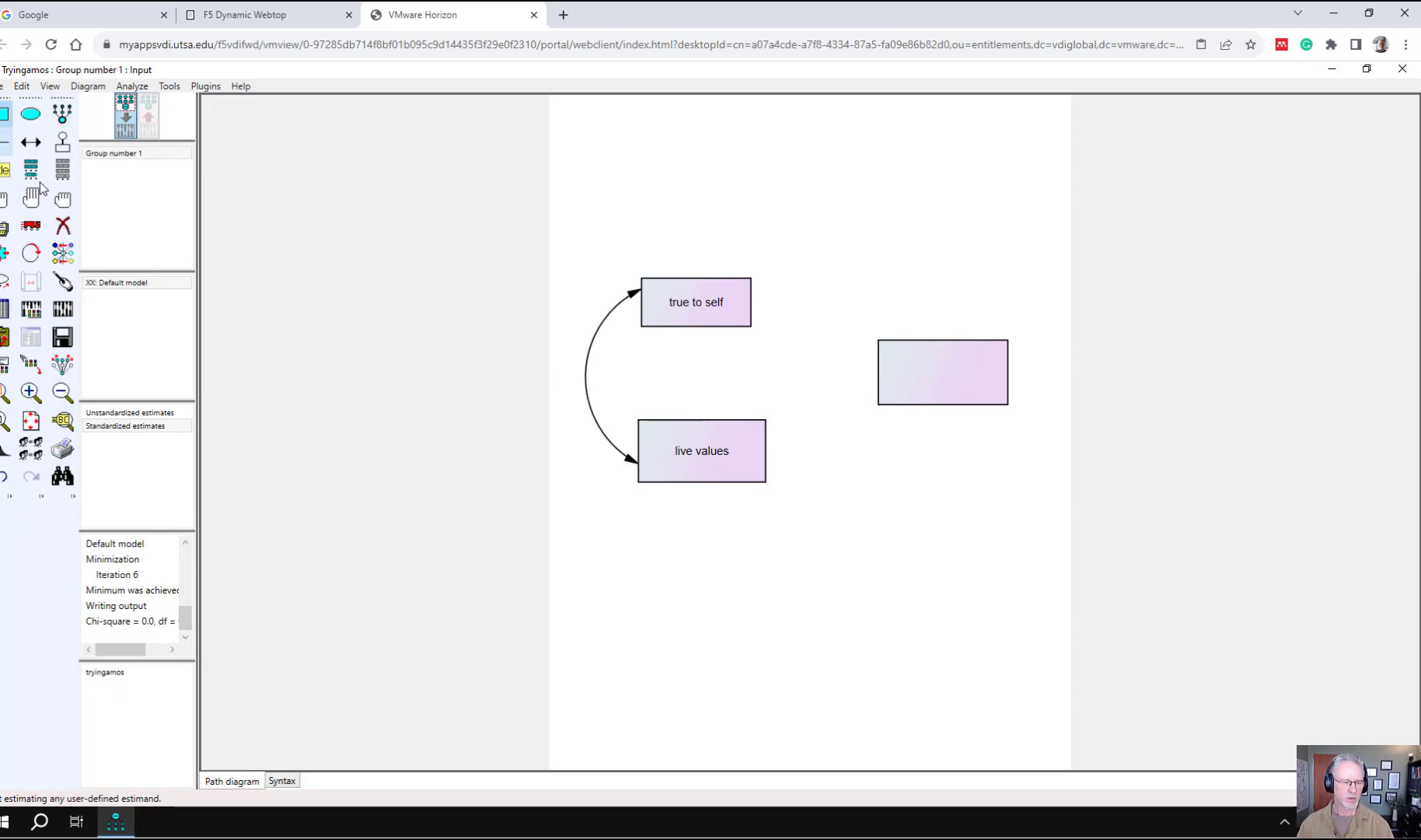
Draw single-headed path arrows from live values and from true to self to the empty rectangle.
click(5, 142)
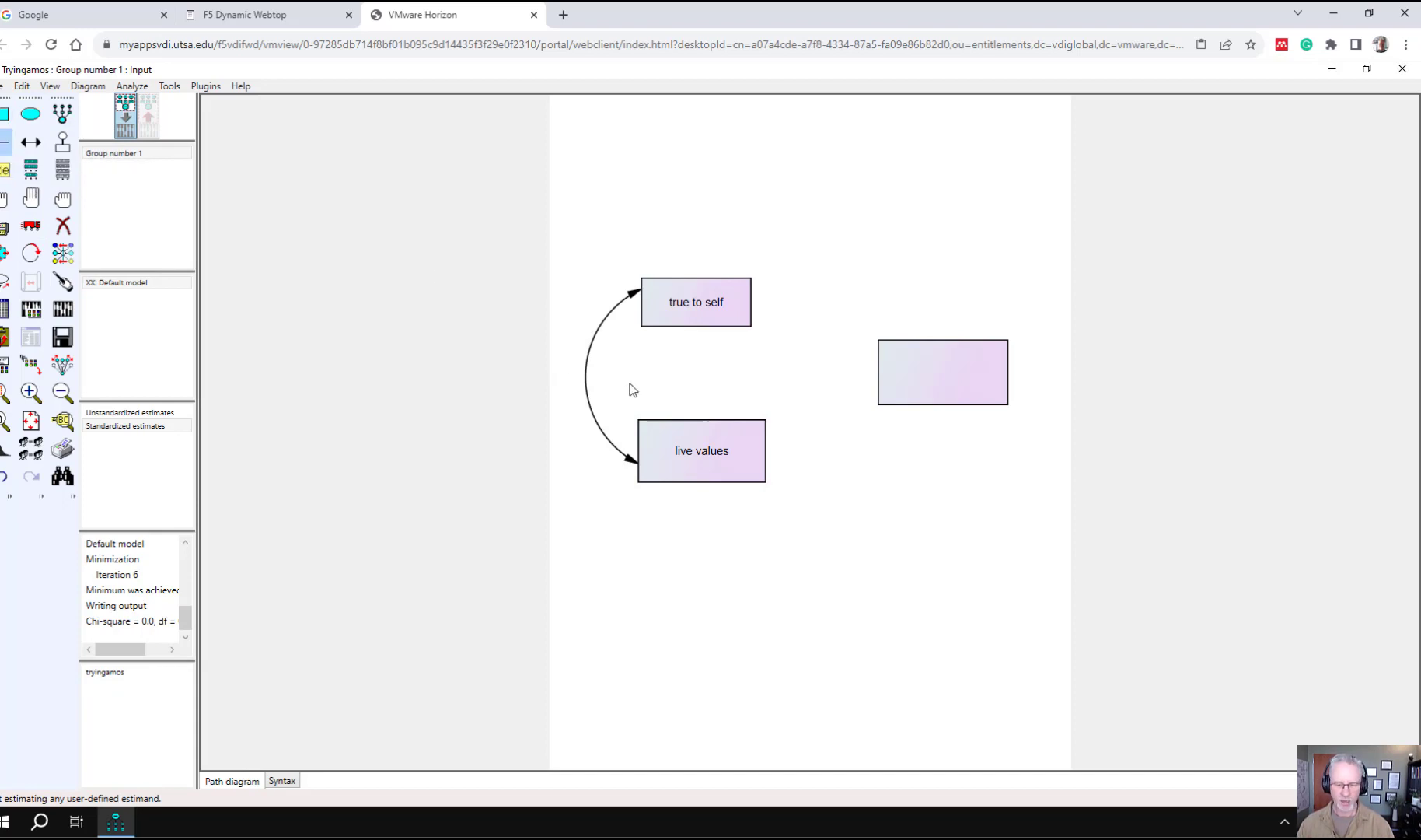
drag(765, 451, 881, 374)
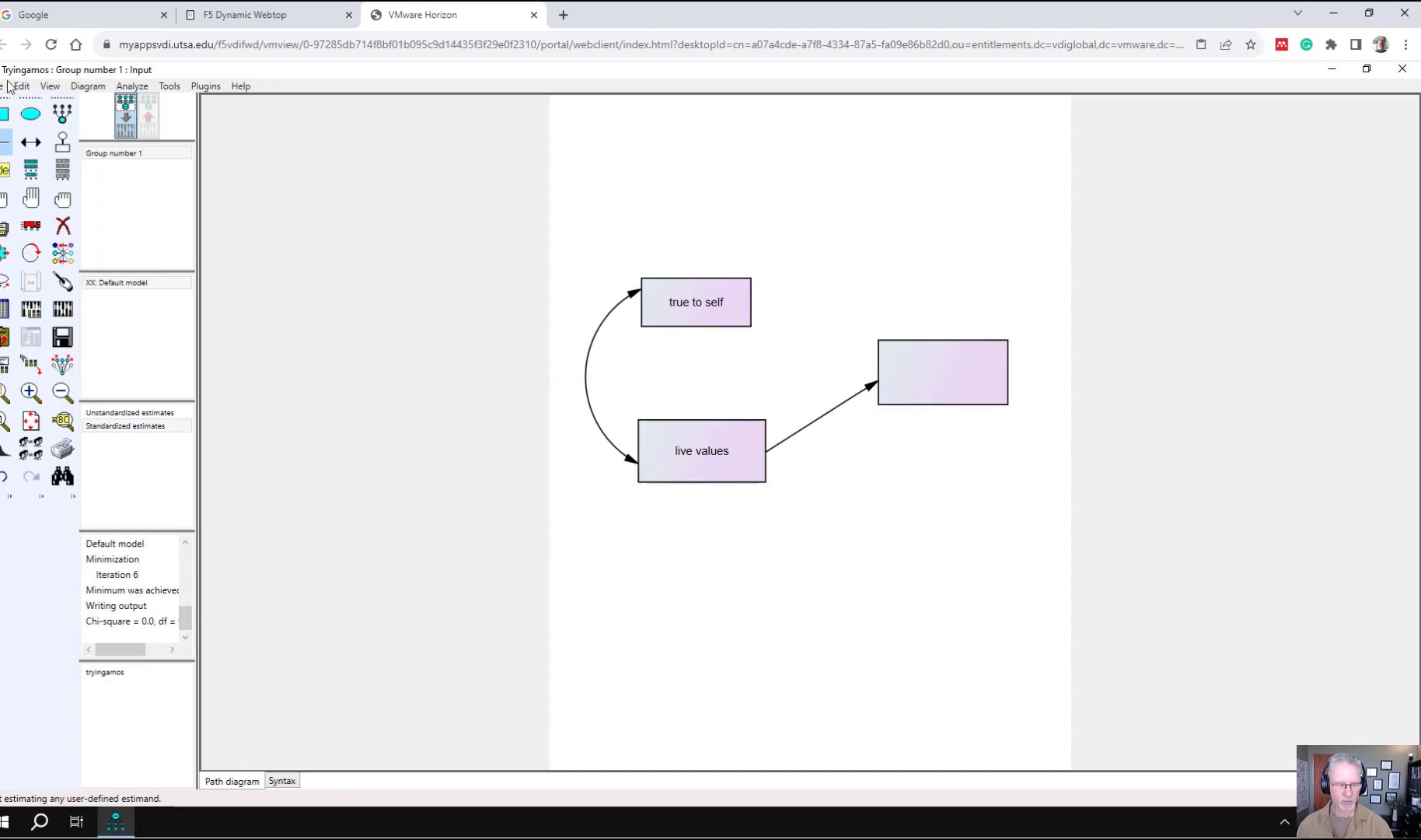
click(6, 144)
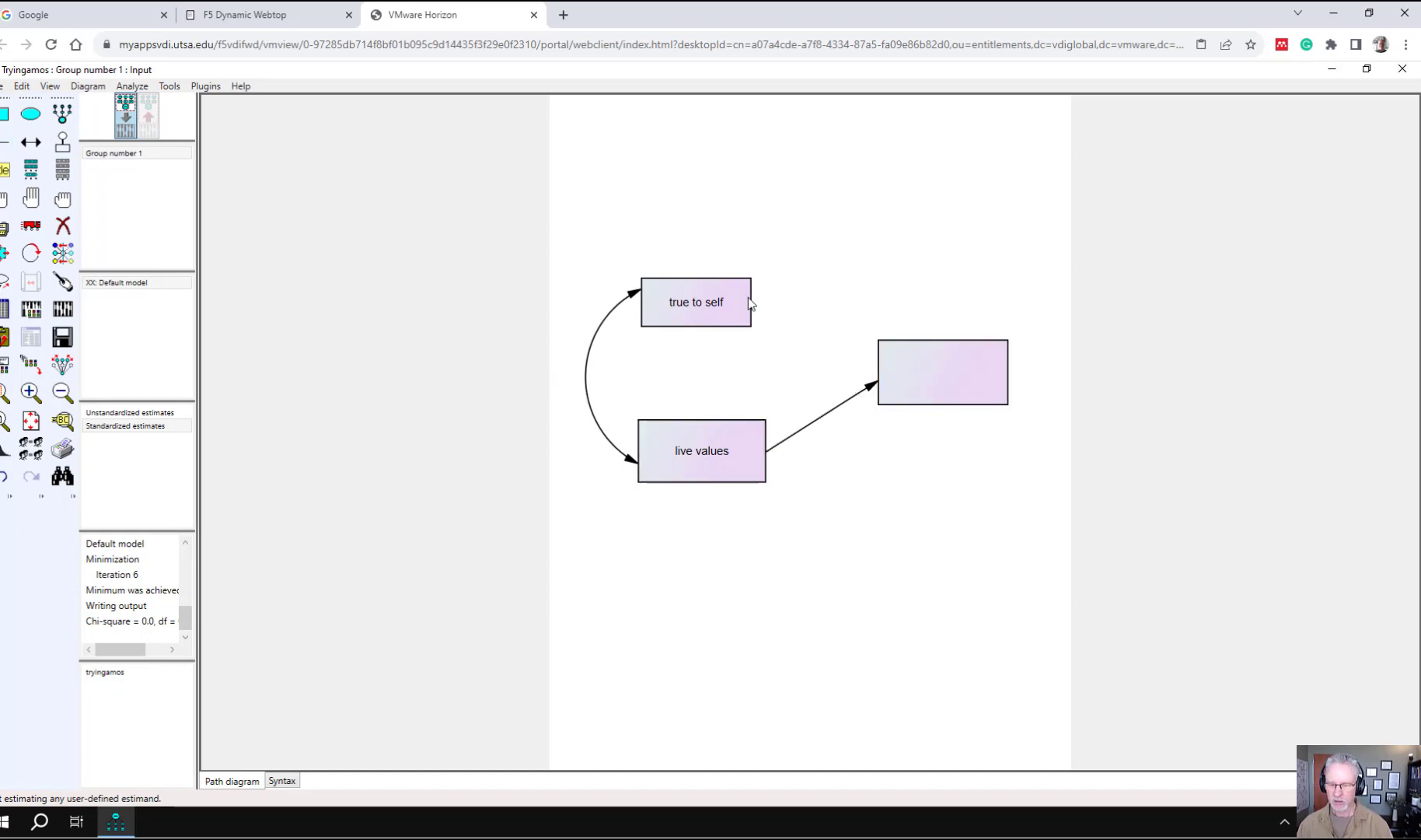
key(F5)
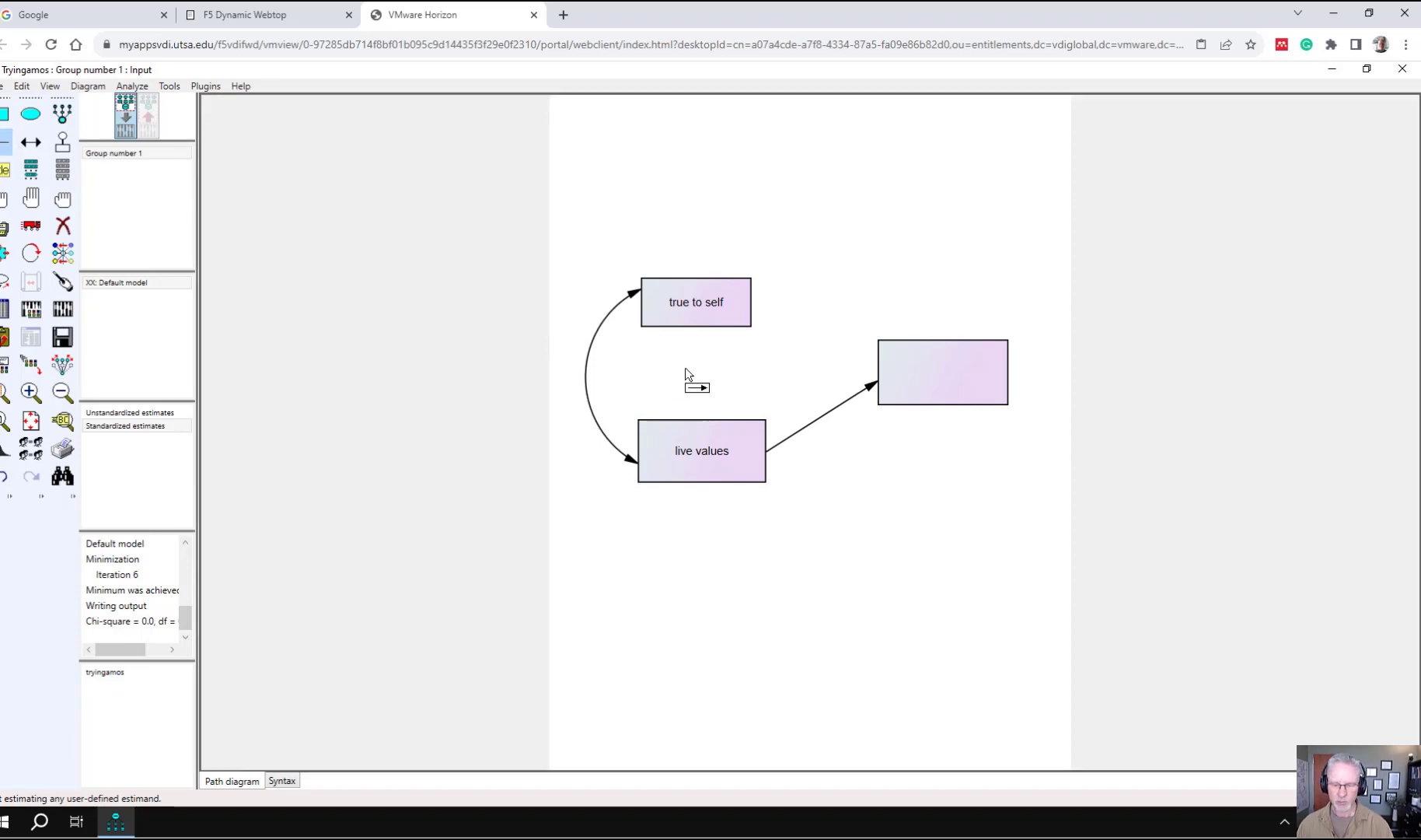
drag(748, 308, 881, 368)
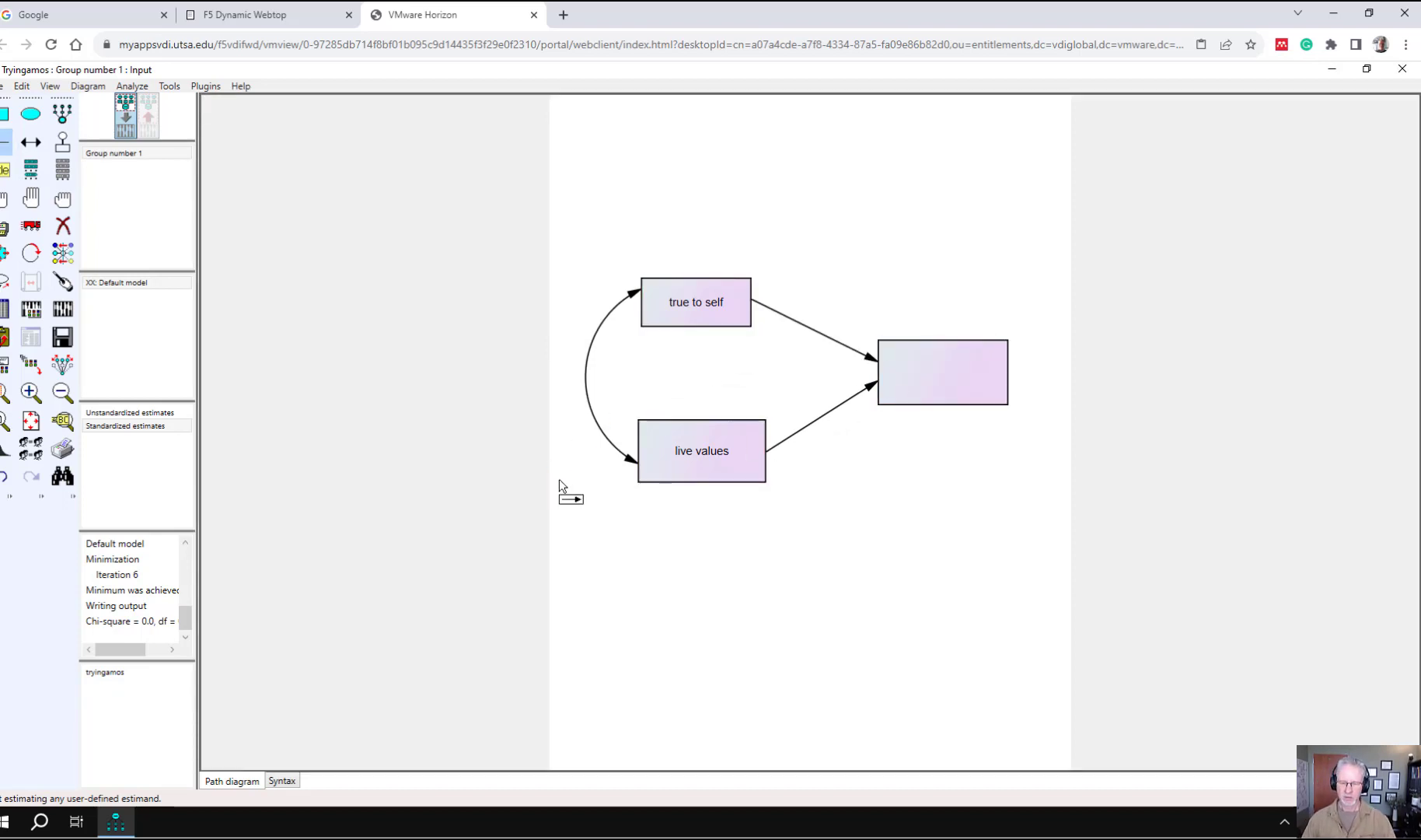
Assign data set variable wAL to the empty outcome rectangle.
click(62, 169)
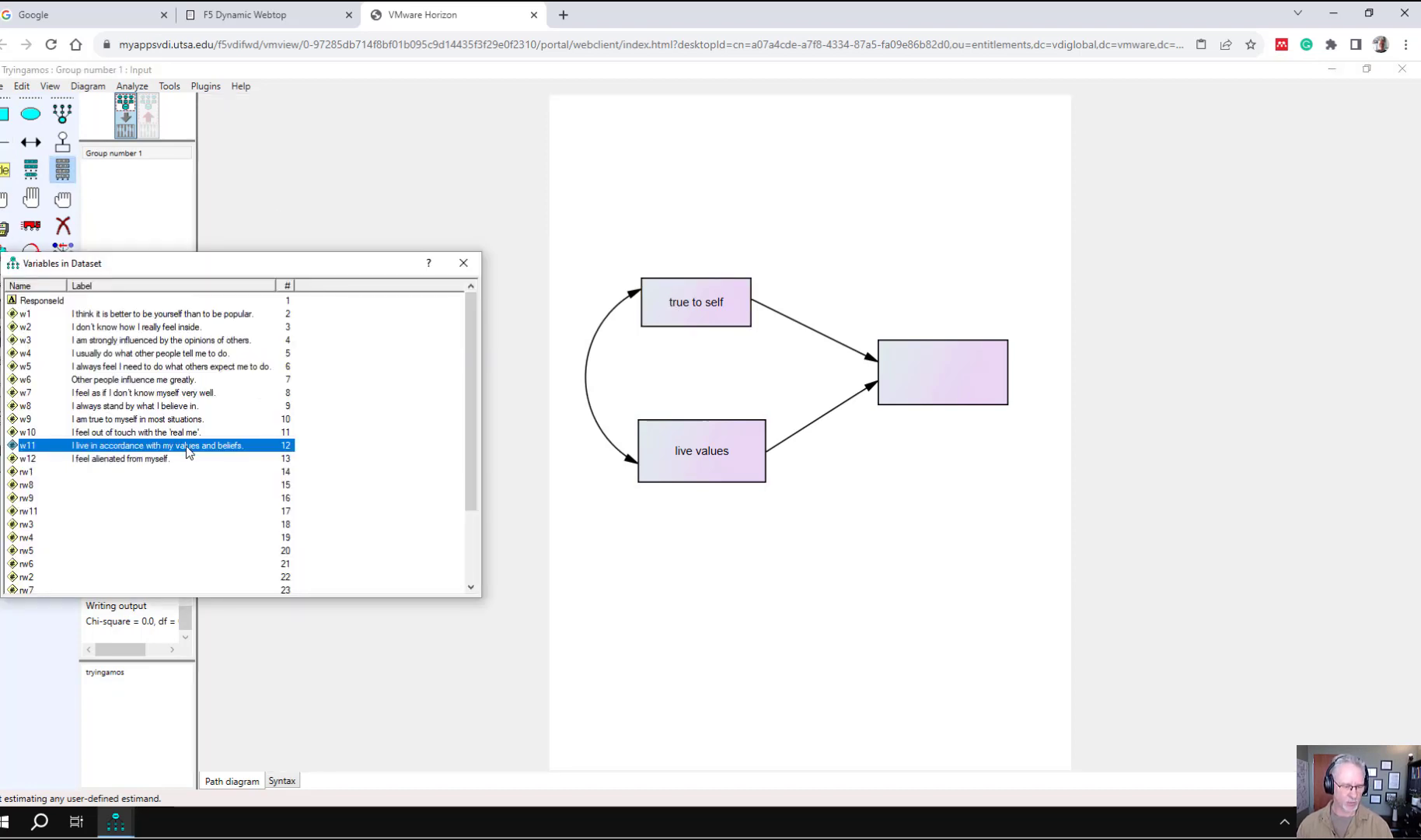
scroll(190, 454, down, 3)
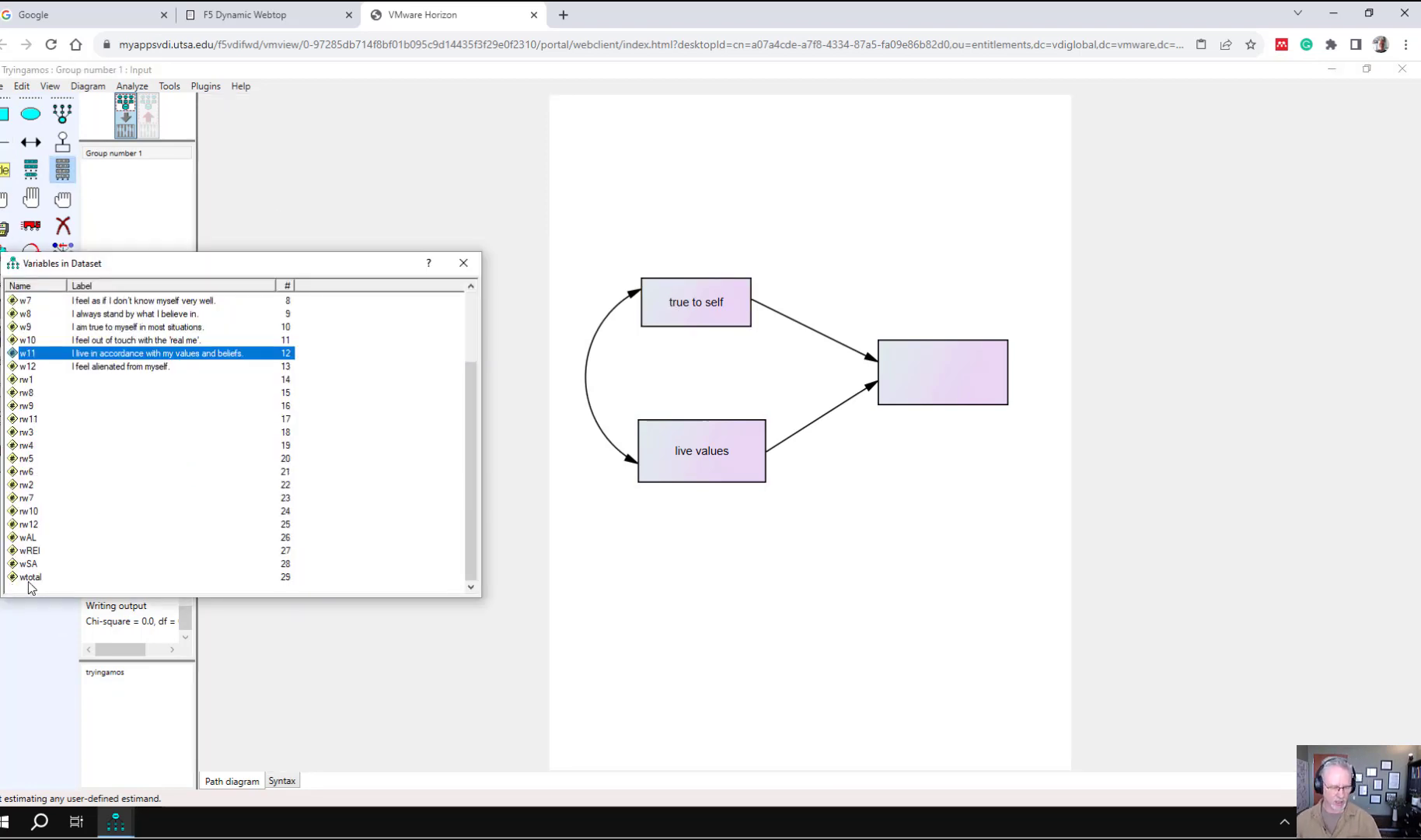
click(24, 539)
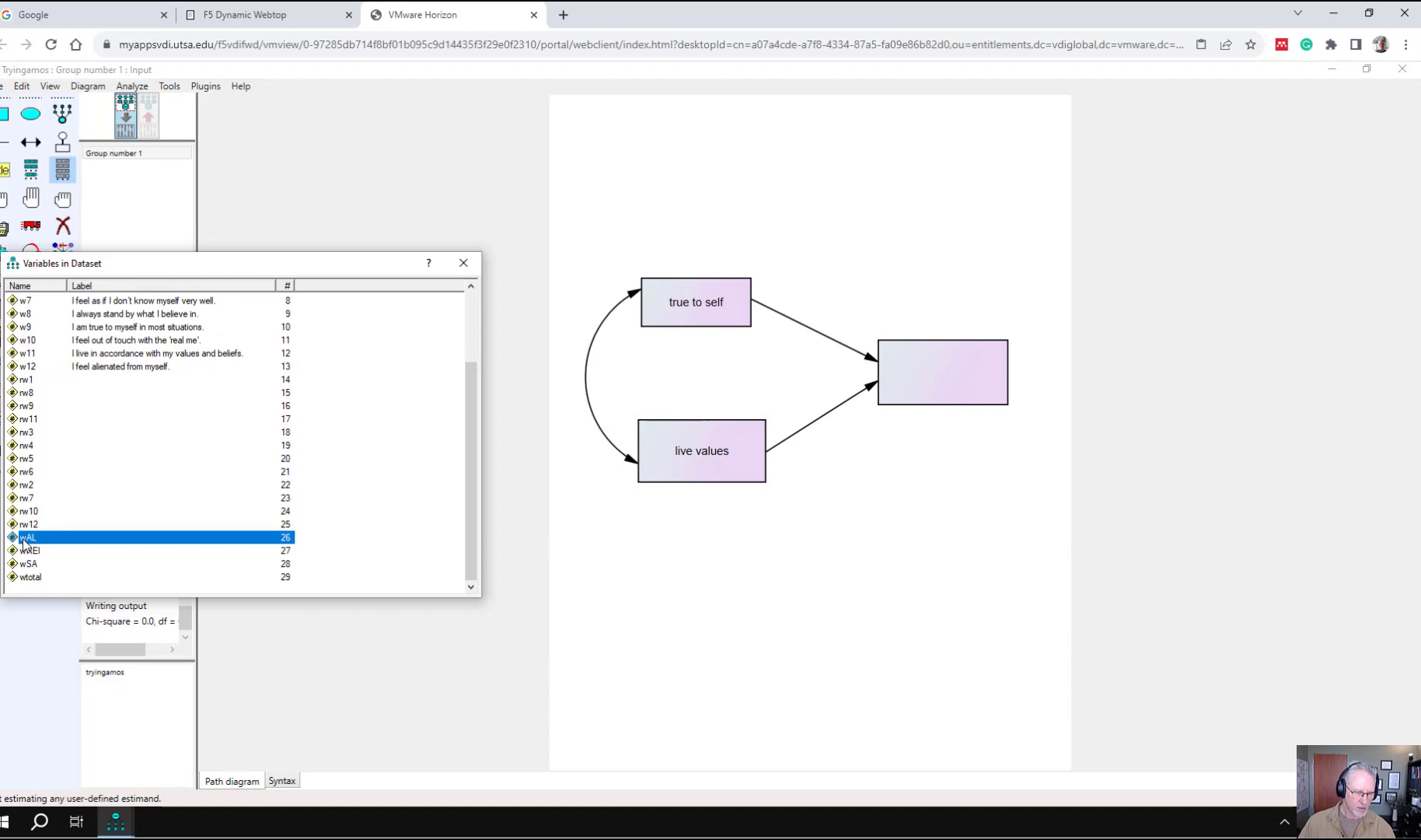
drag(24, 540, 925, 372)
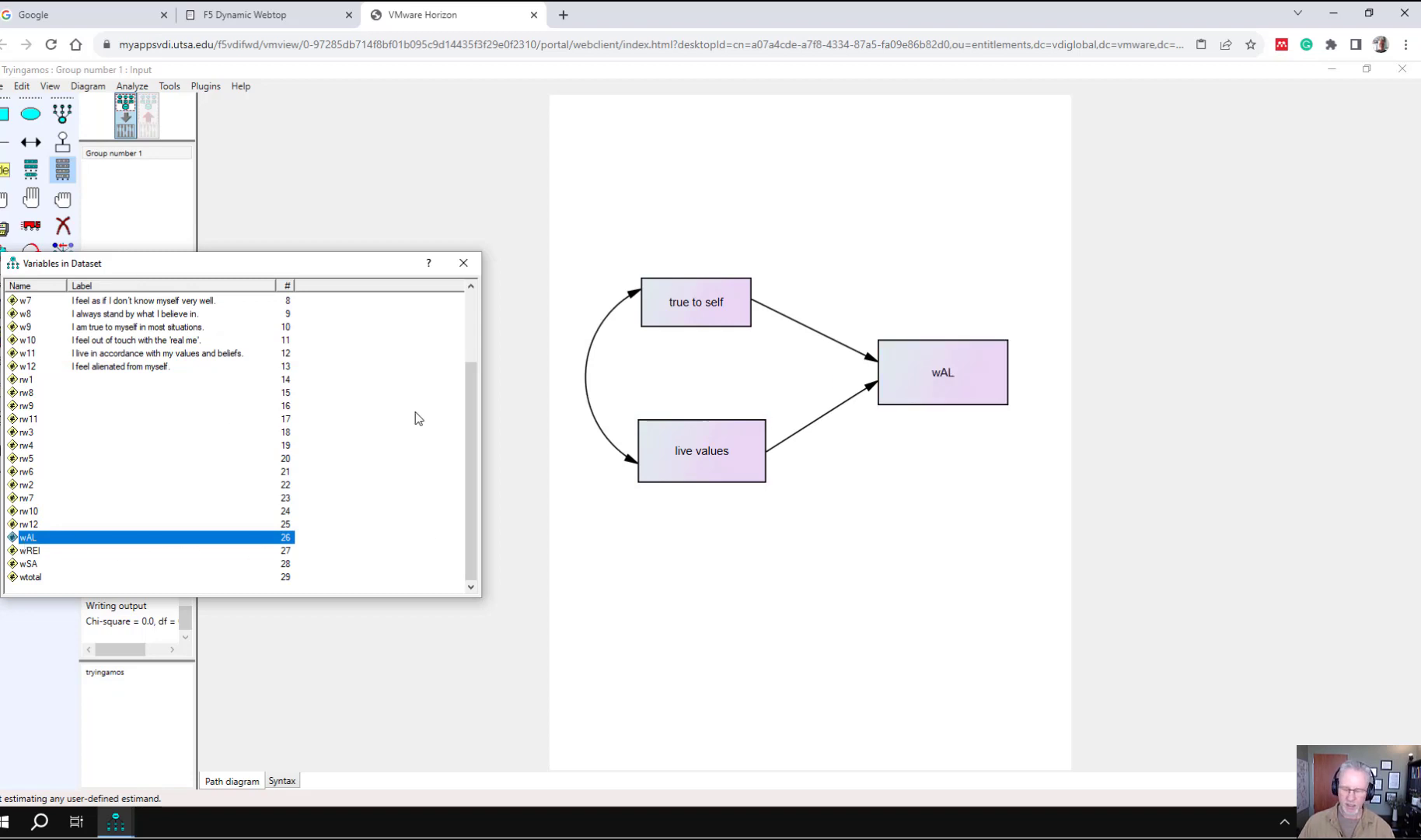
Replace true to self with data set variable wREI and live values with wSA.
click(30, 552)
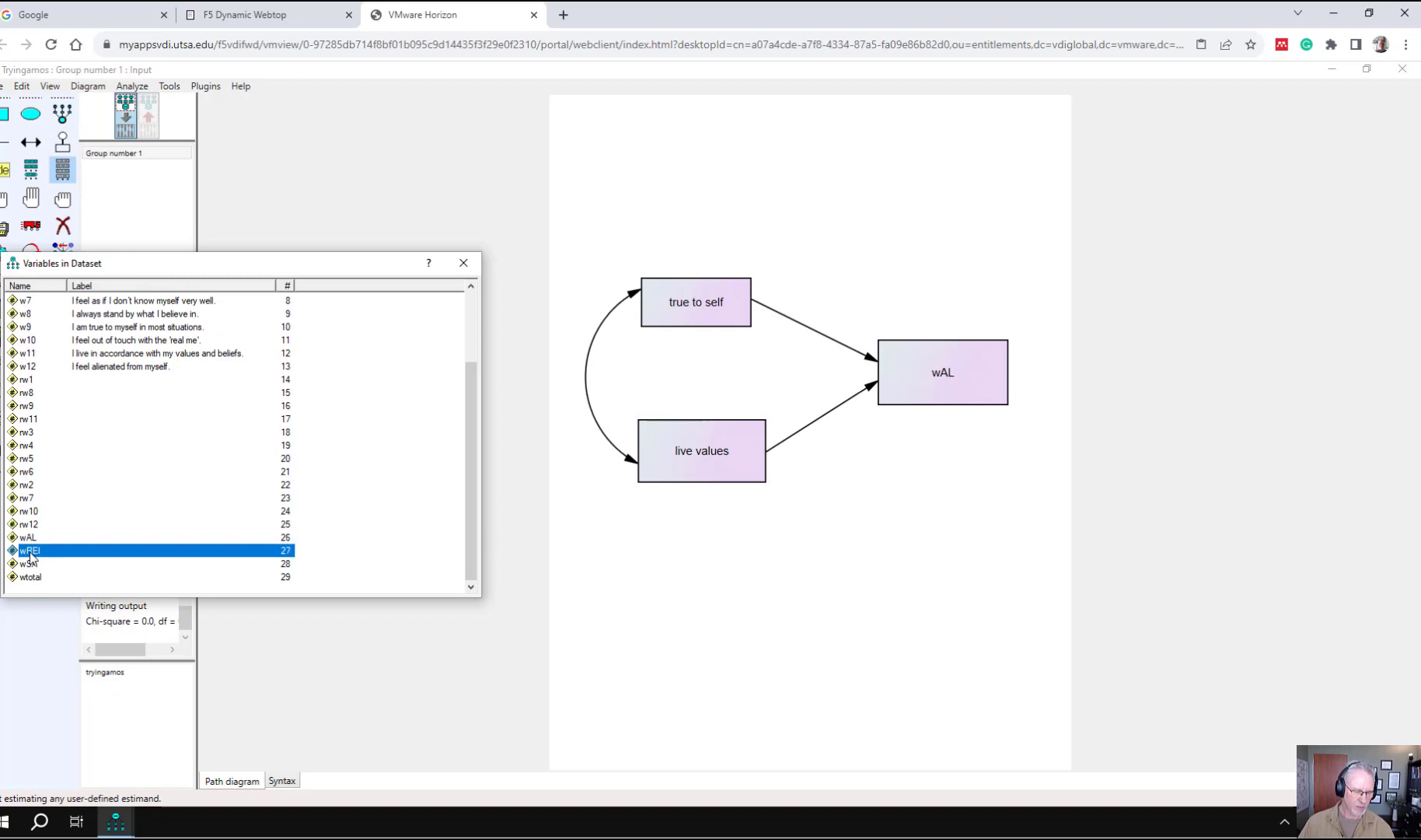
drag(31, 554, 680, 303)
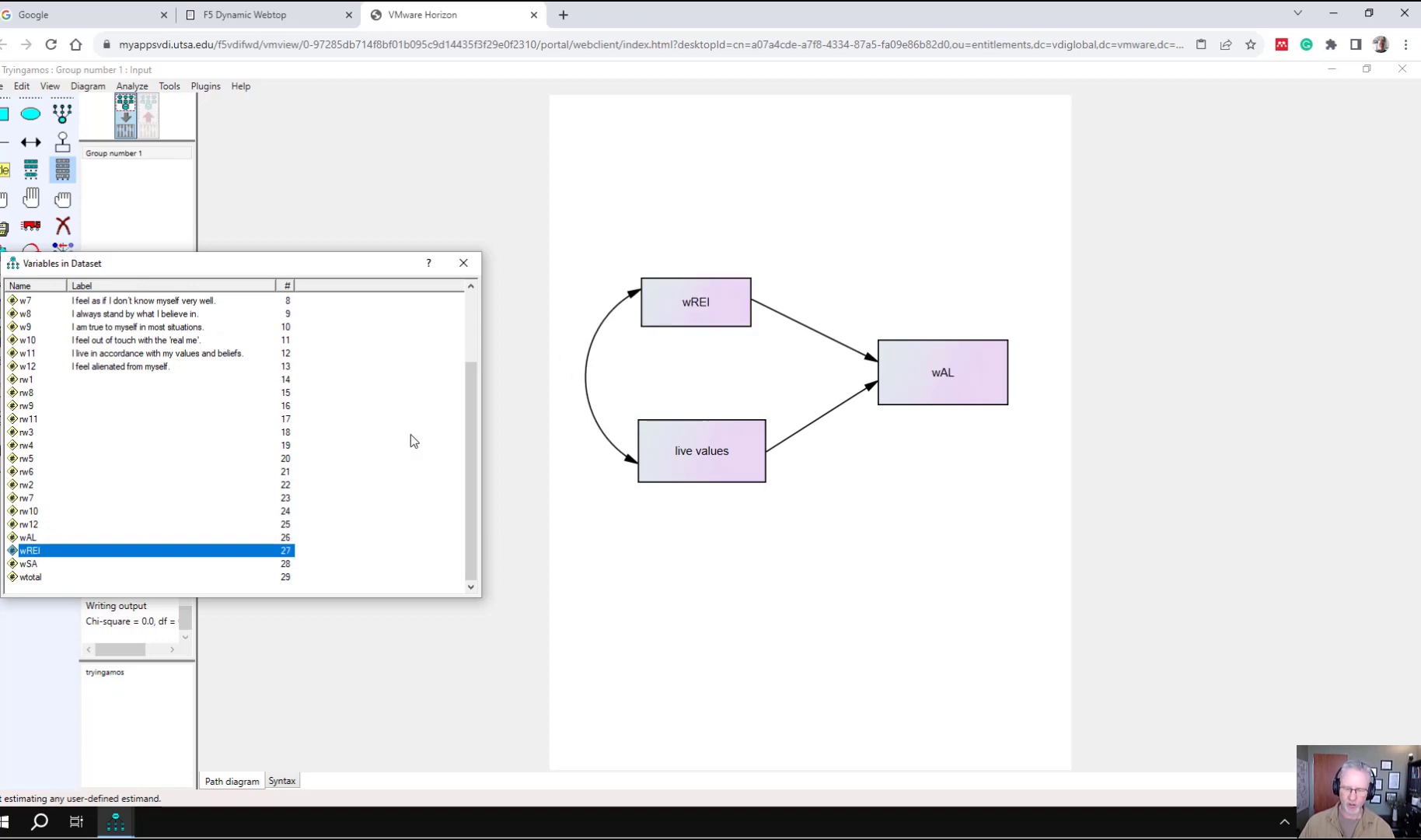
drag(30, 563, 684, 455)
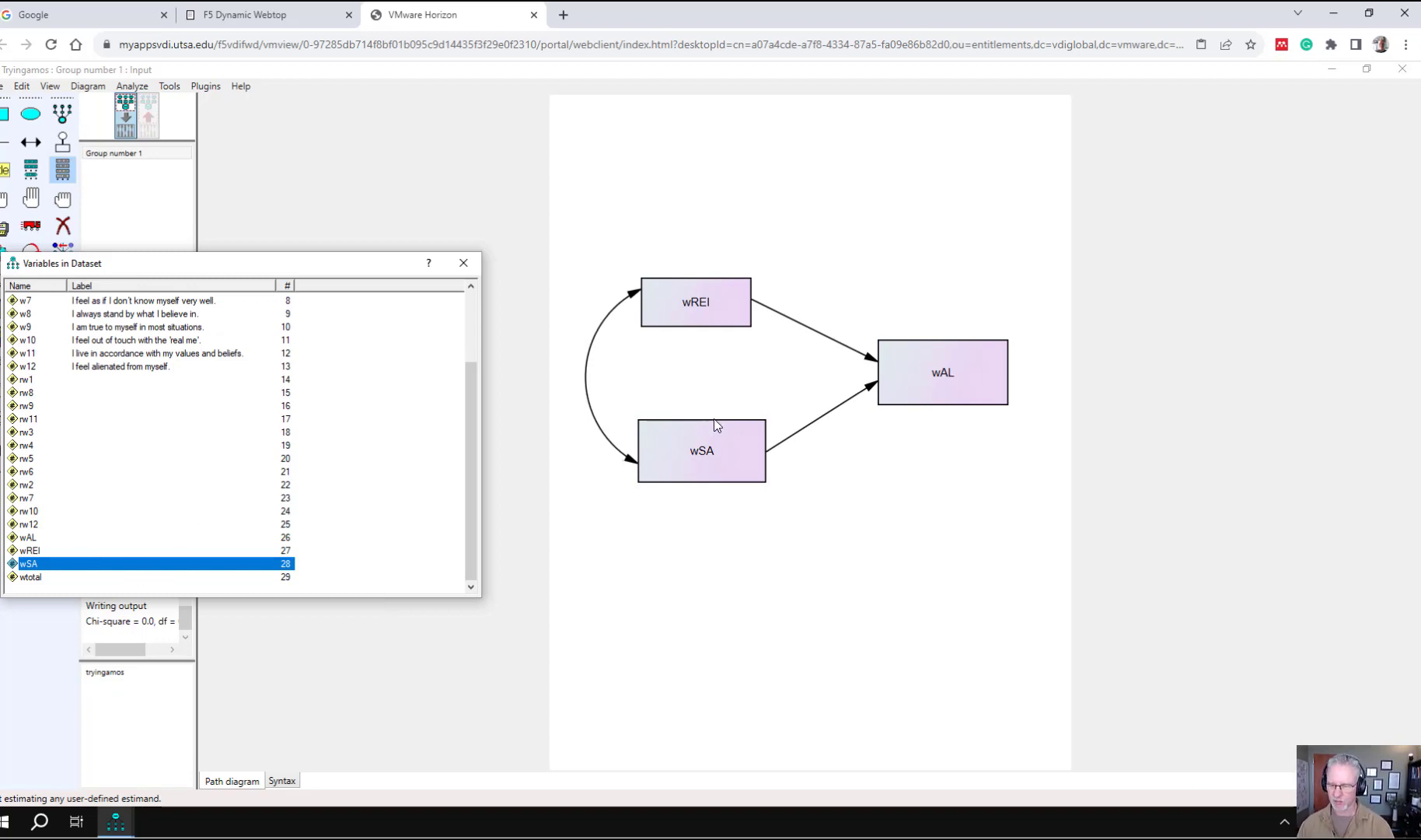
Close the data set variable list and try to calculate estimates for the wAL regression without a residual variable.
click(465, 265)
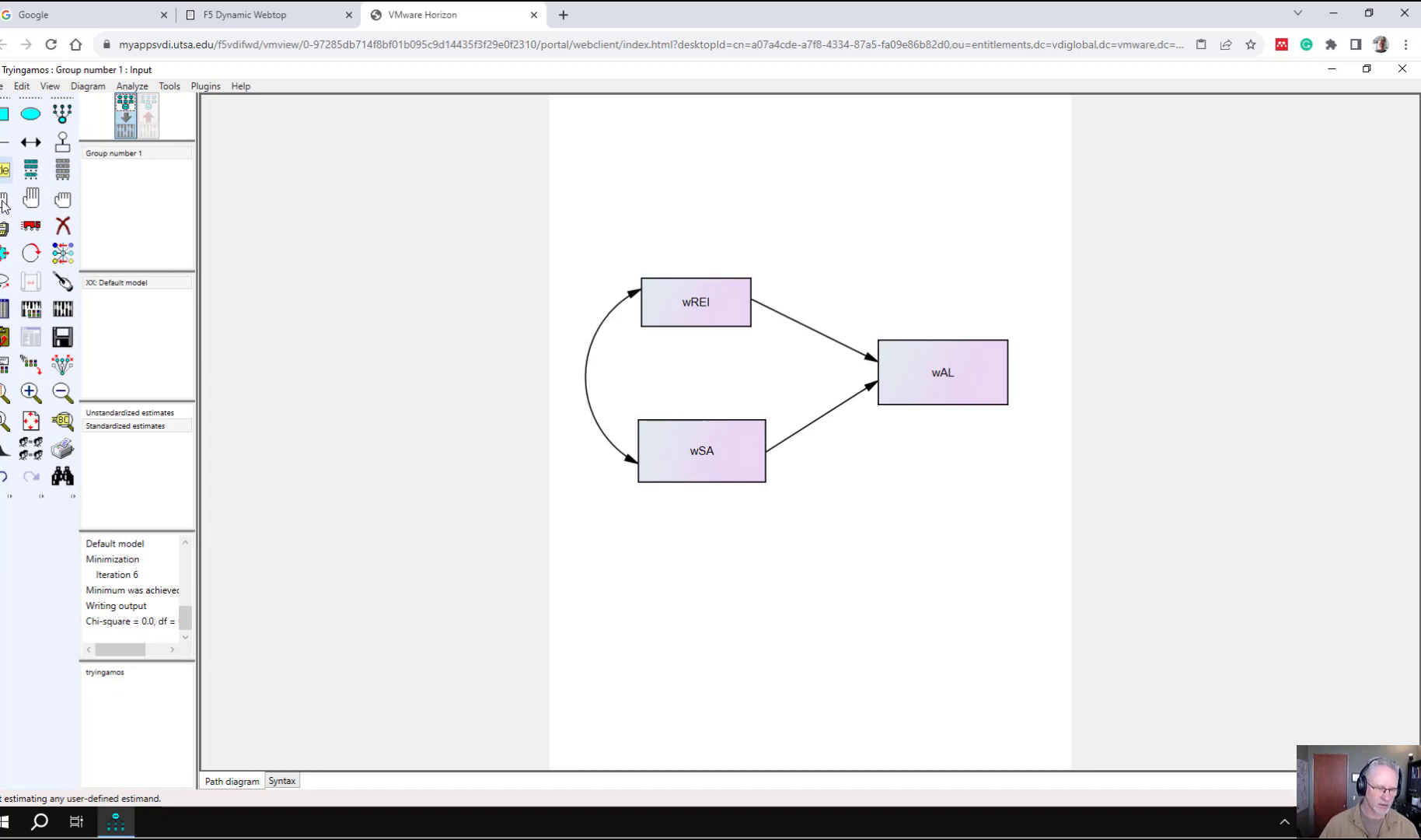
click(65, 310)
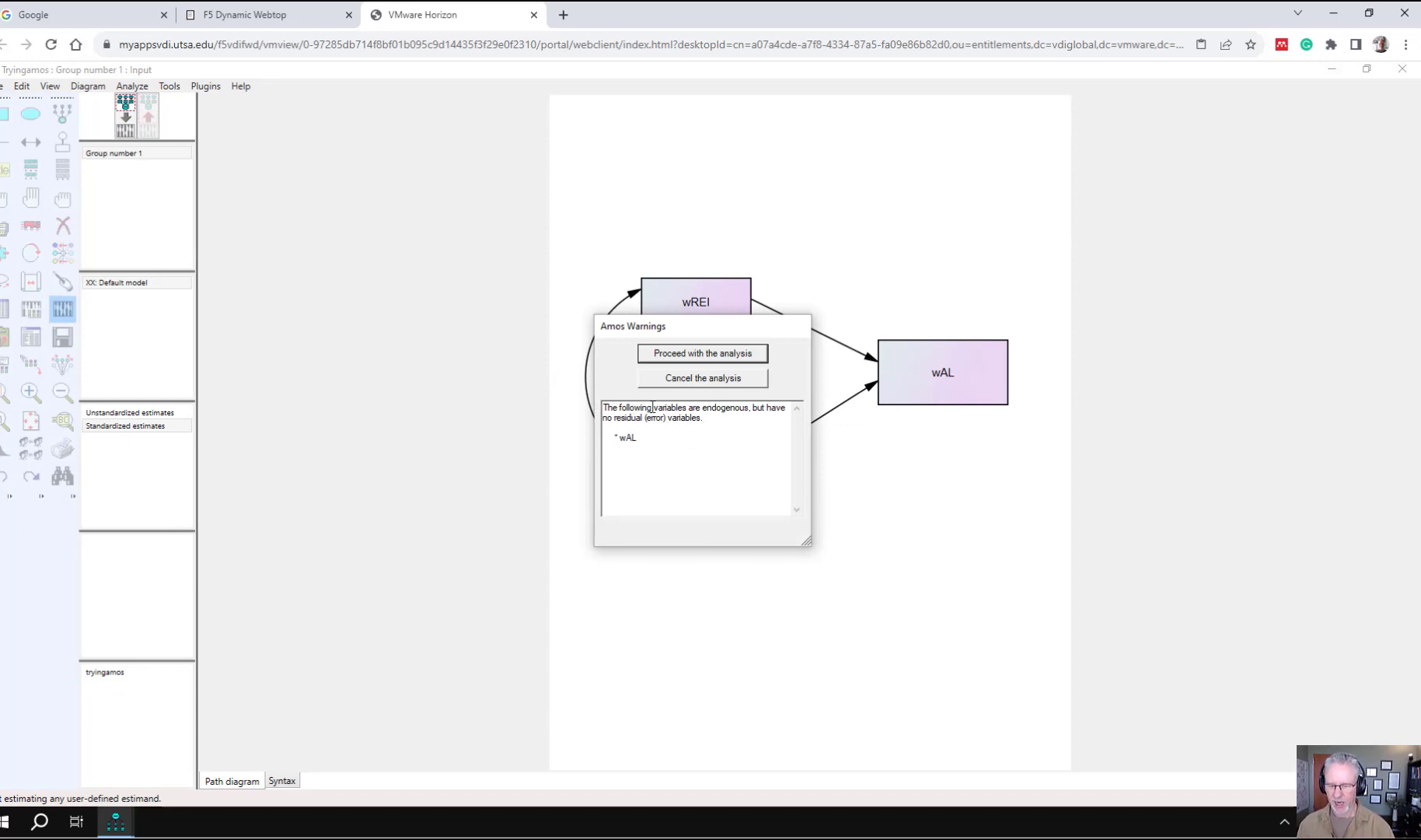
click(703, 354)
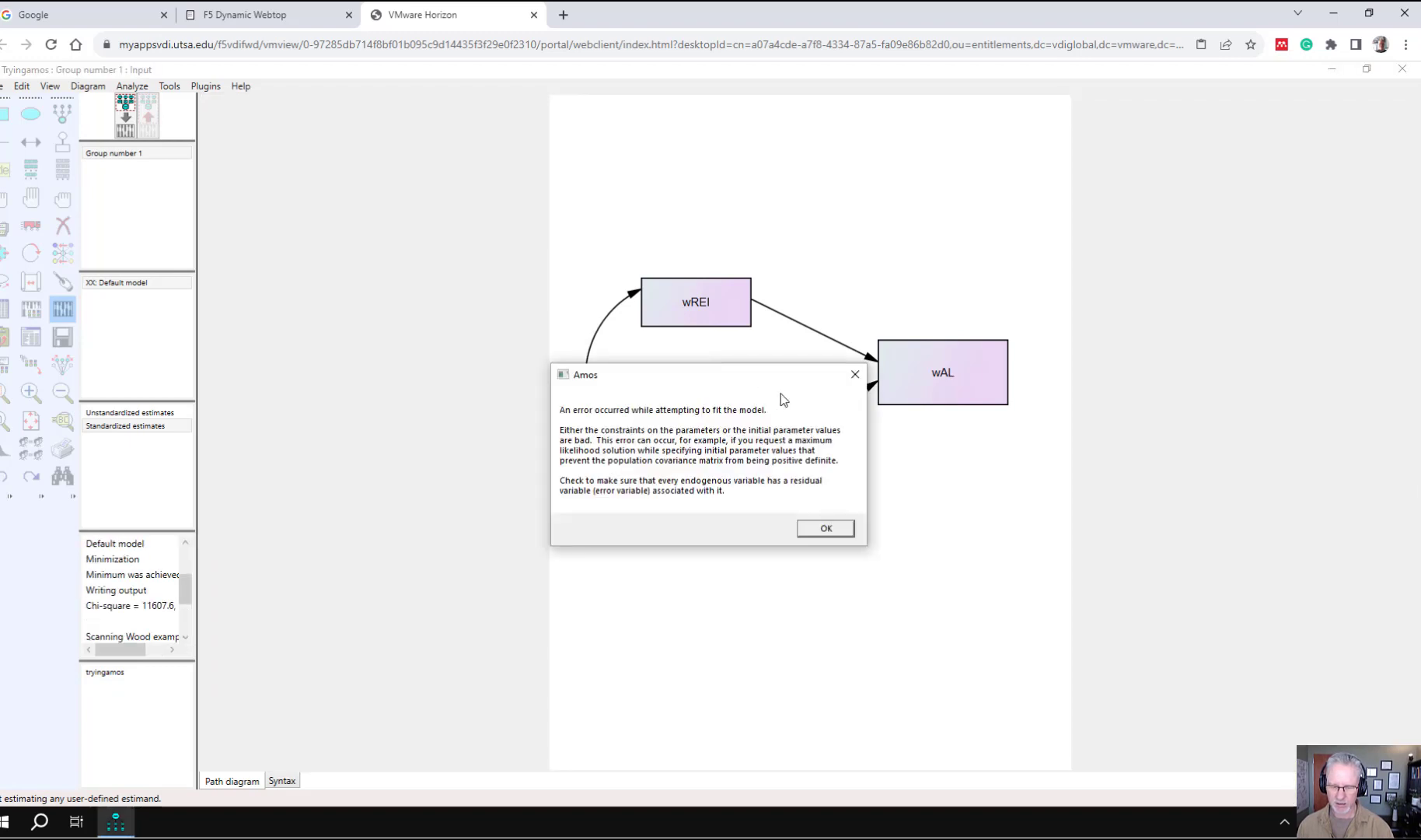
click(826, 527)
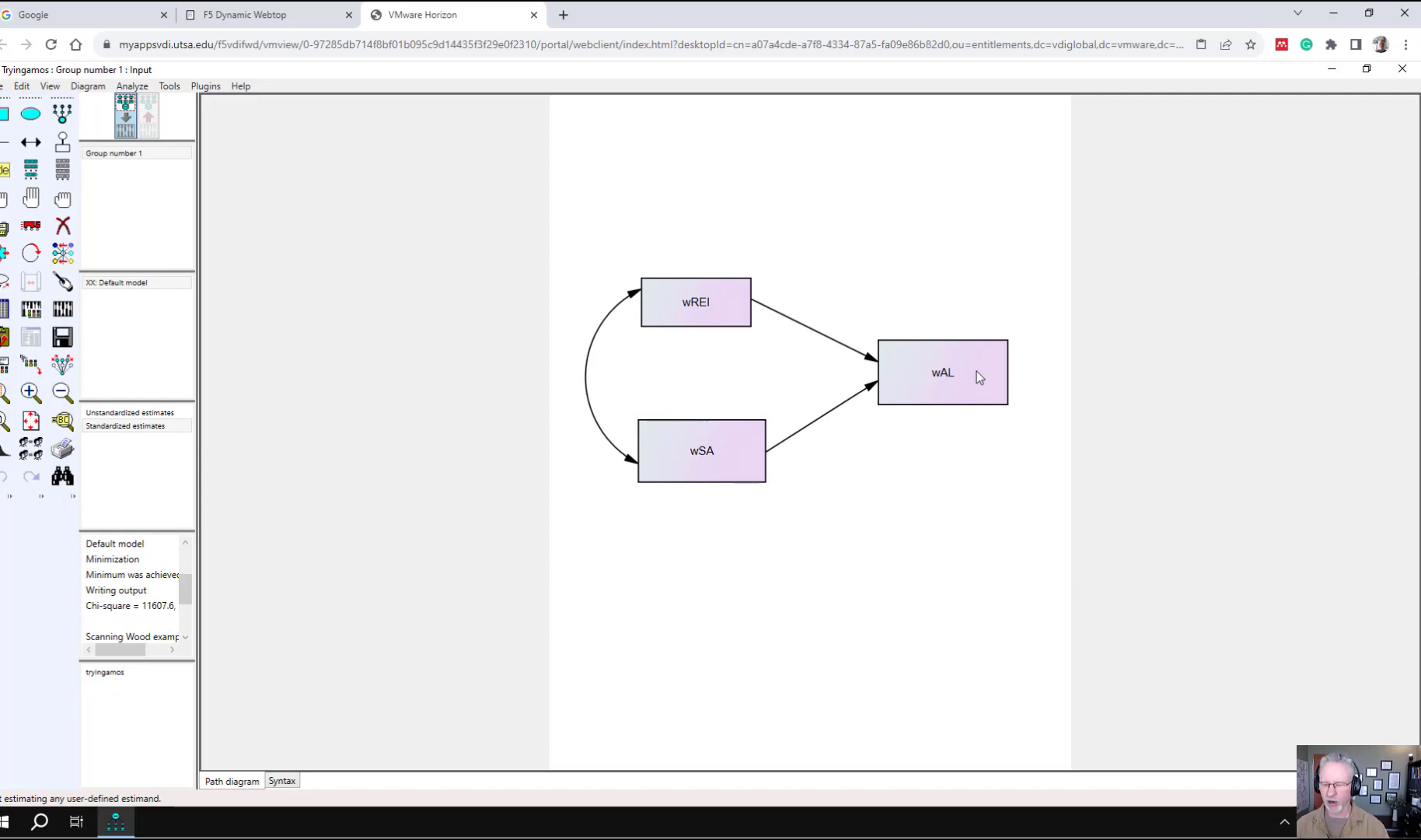
Add a residual variable above the wAL rectangle and name it d1.
click(63, 144)
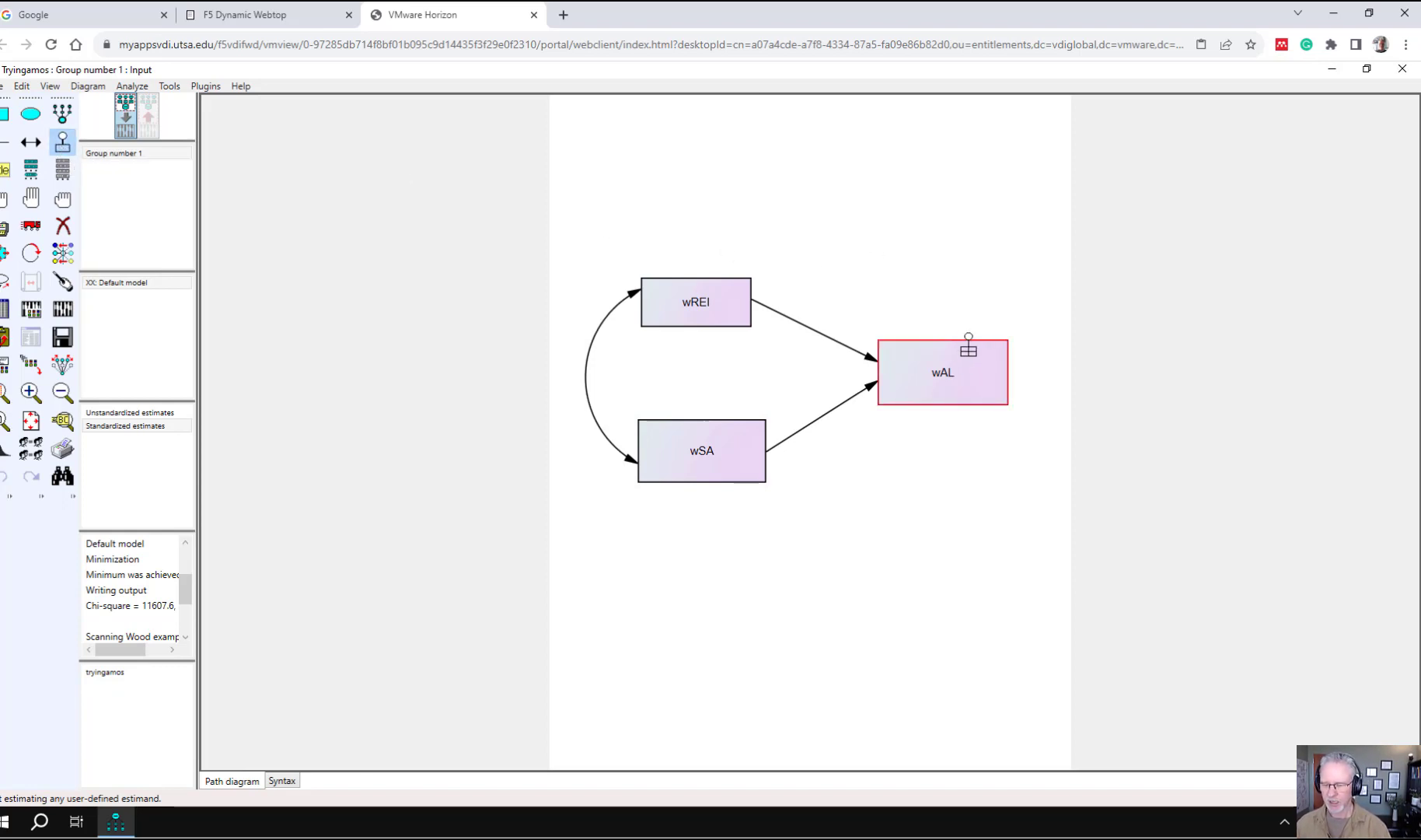
click(961, 342)
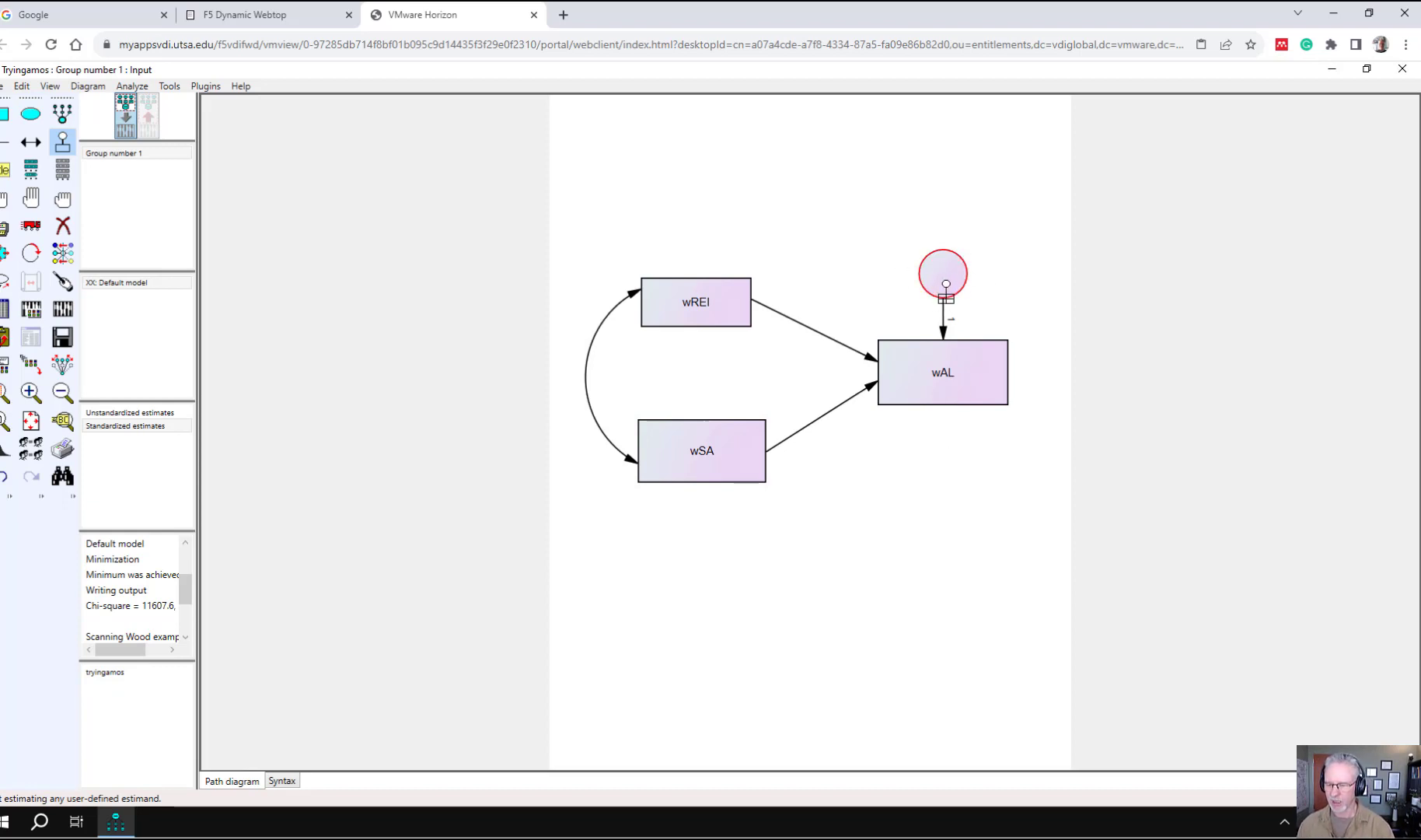
click(5, 199)
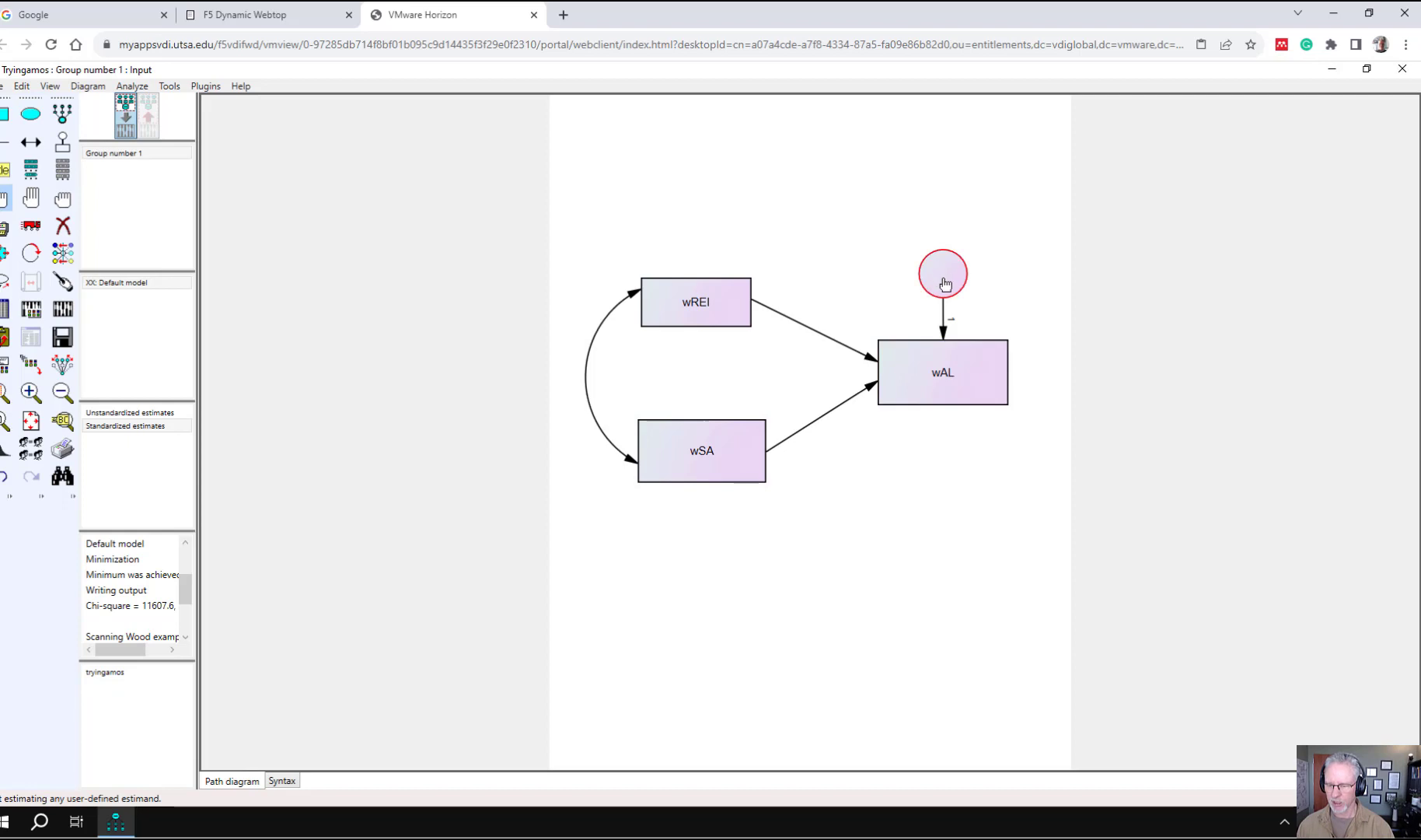
double_click(944, 283)
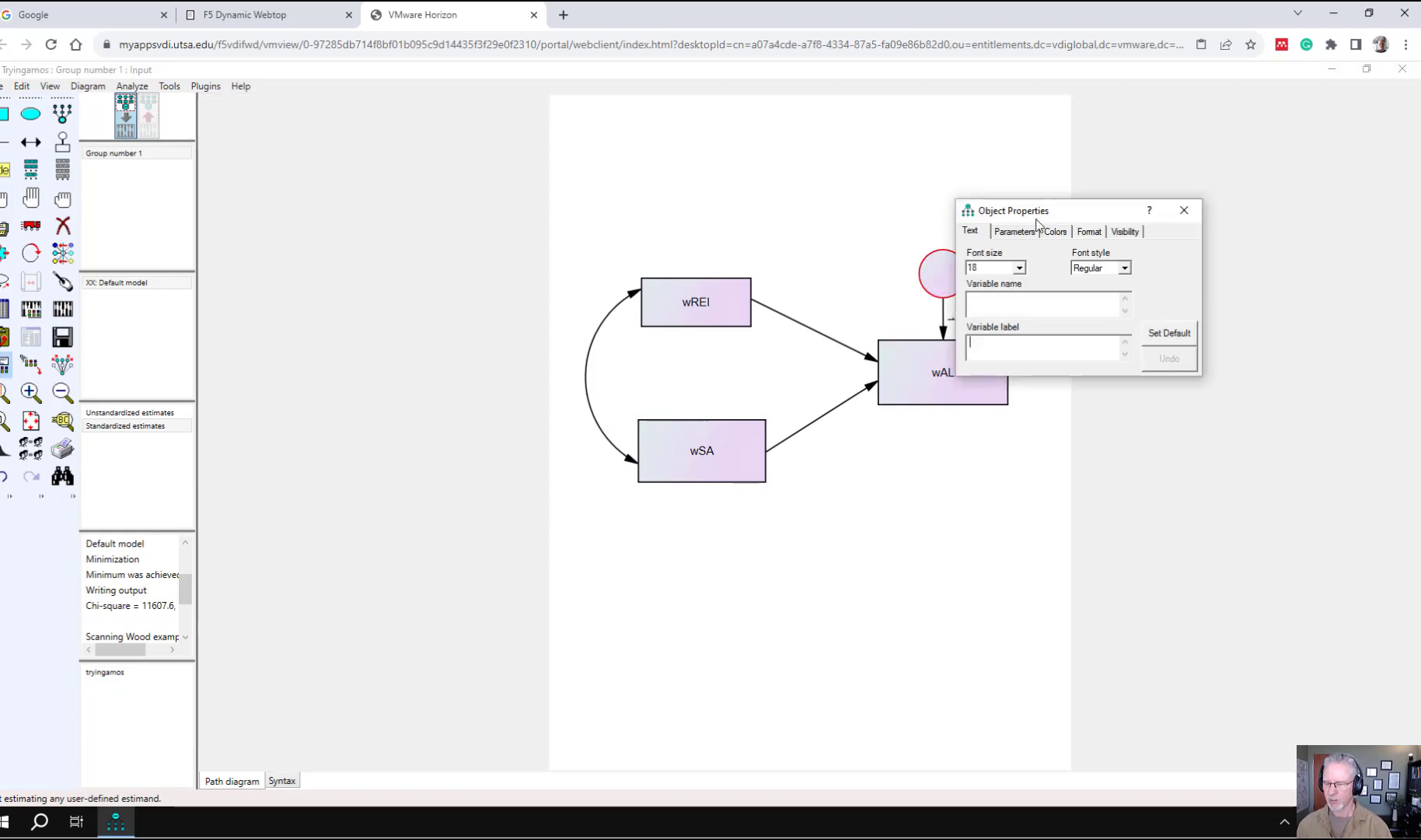
drag(1072, 212, 1103, 196)
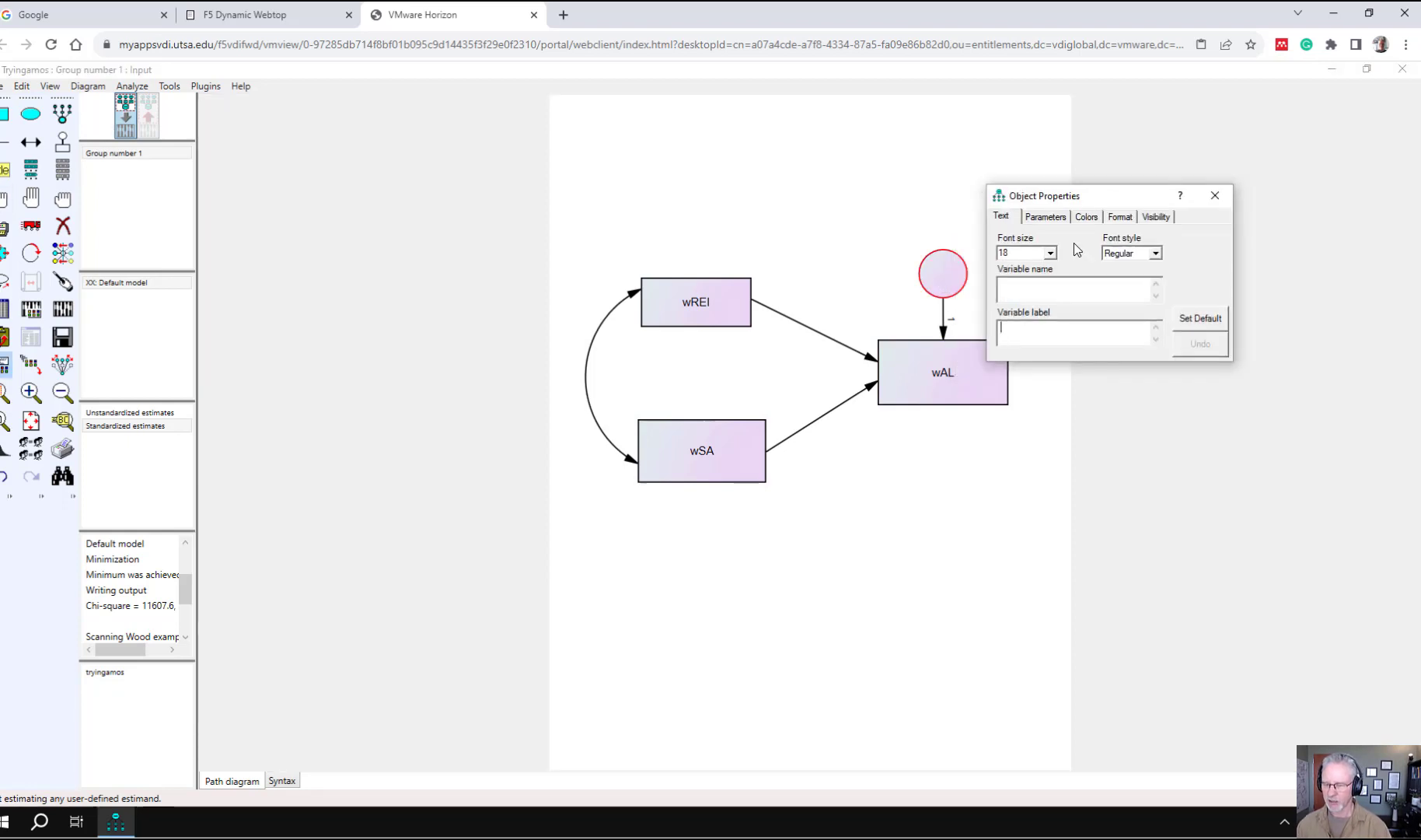
click(1033, 288)
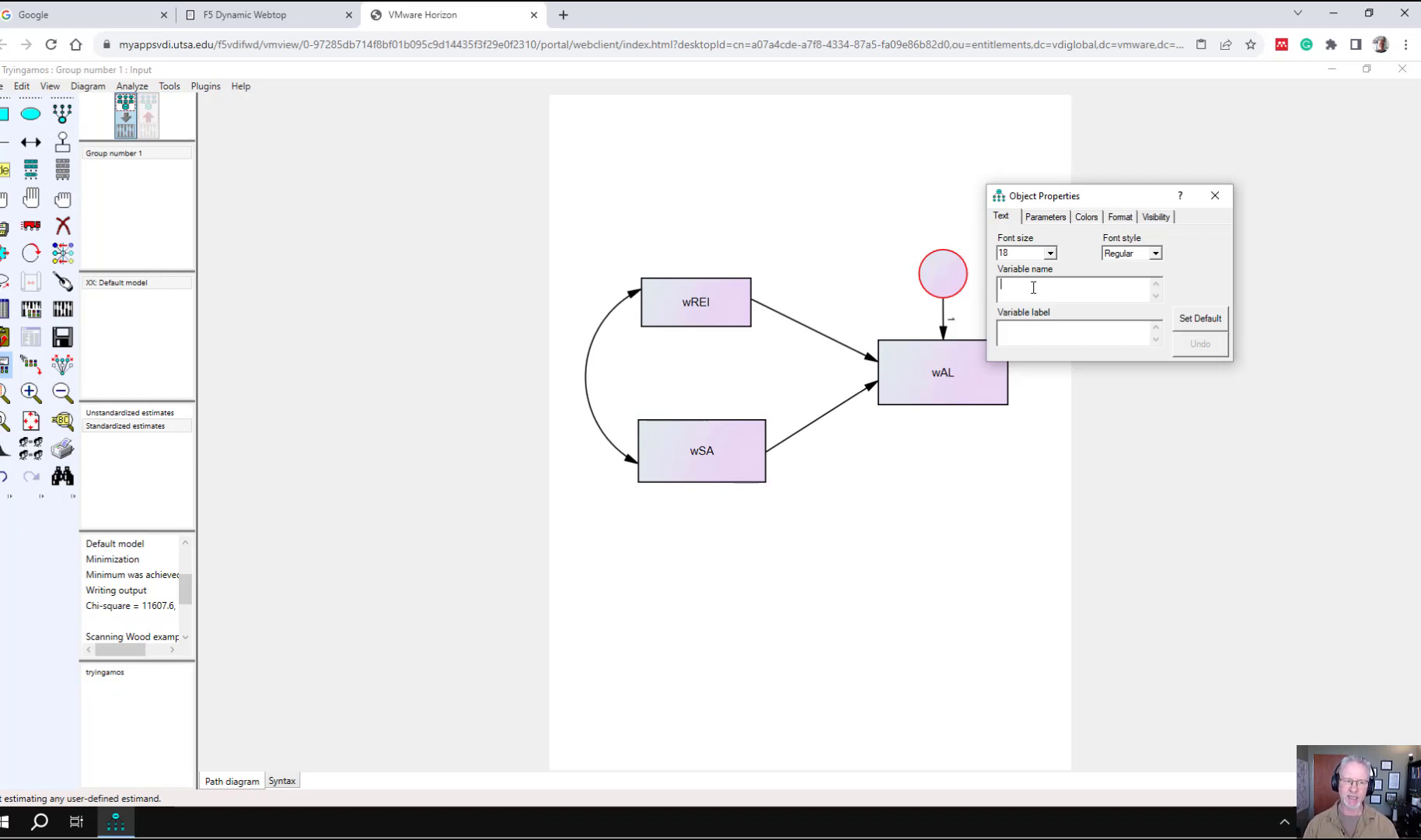
text(d)
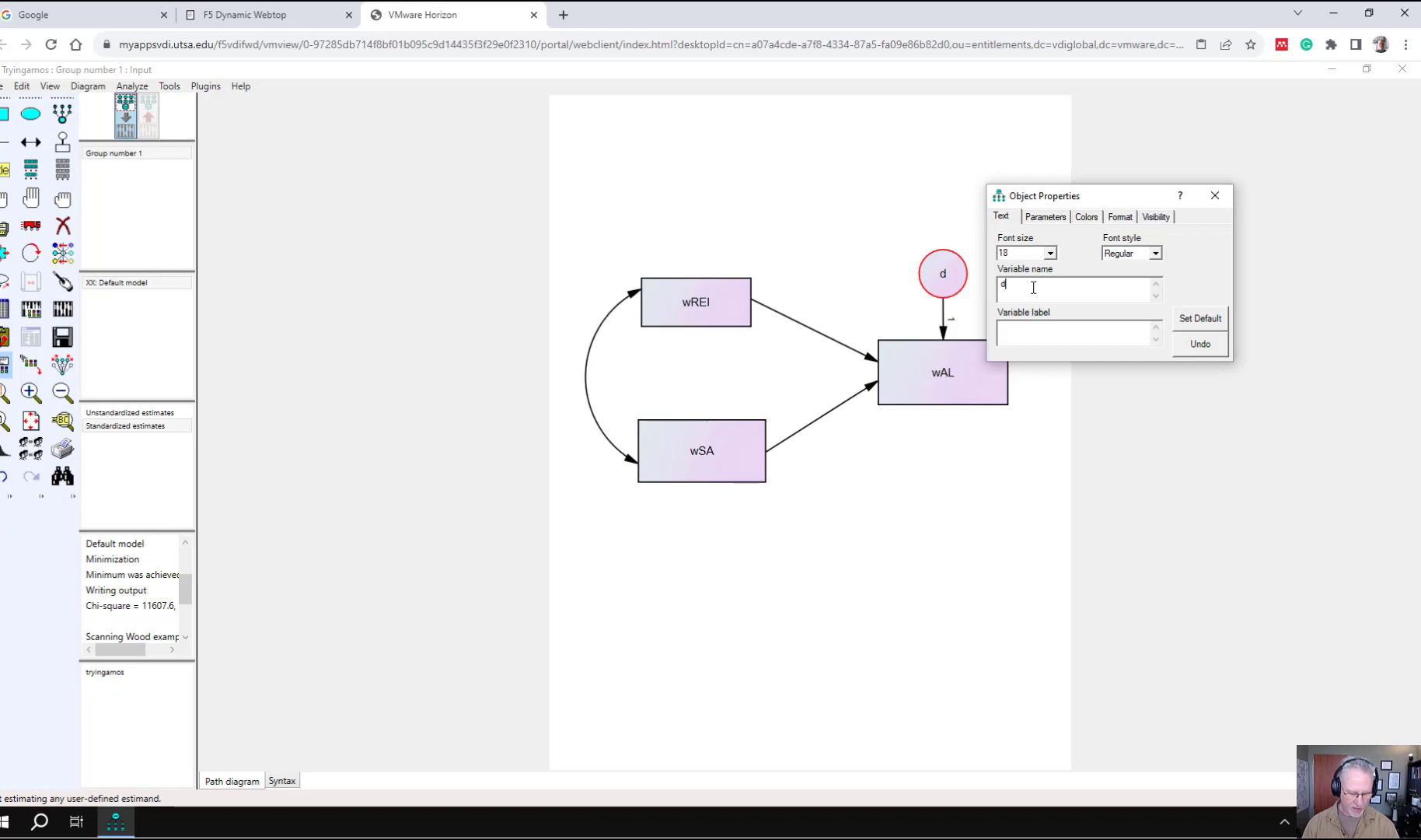
text(1)
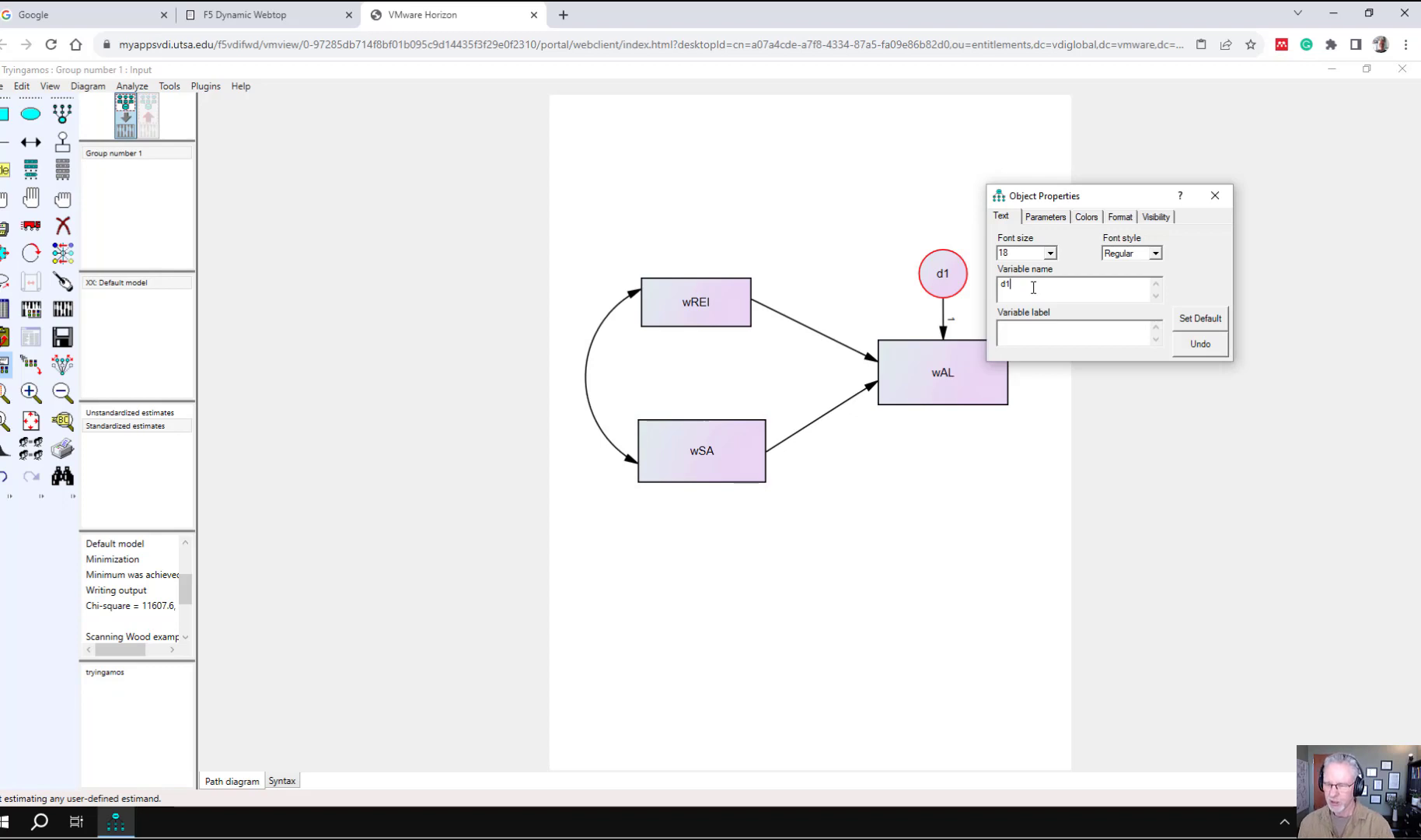
click(1215, 195)
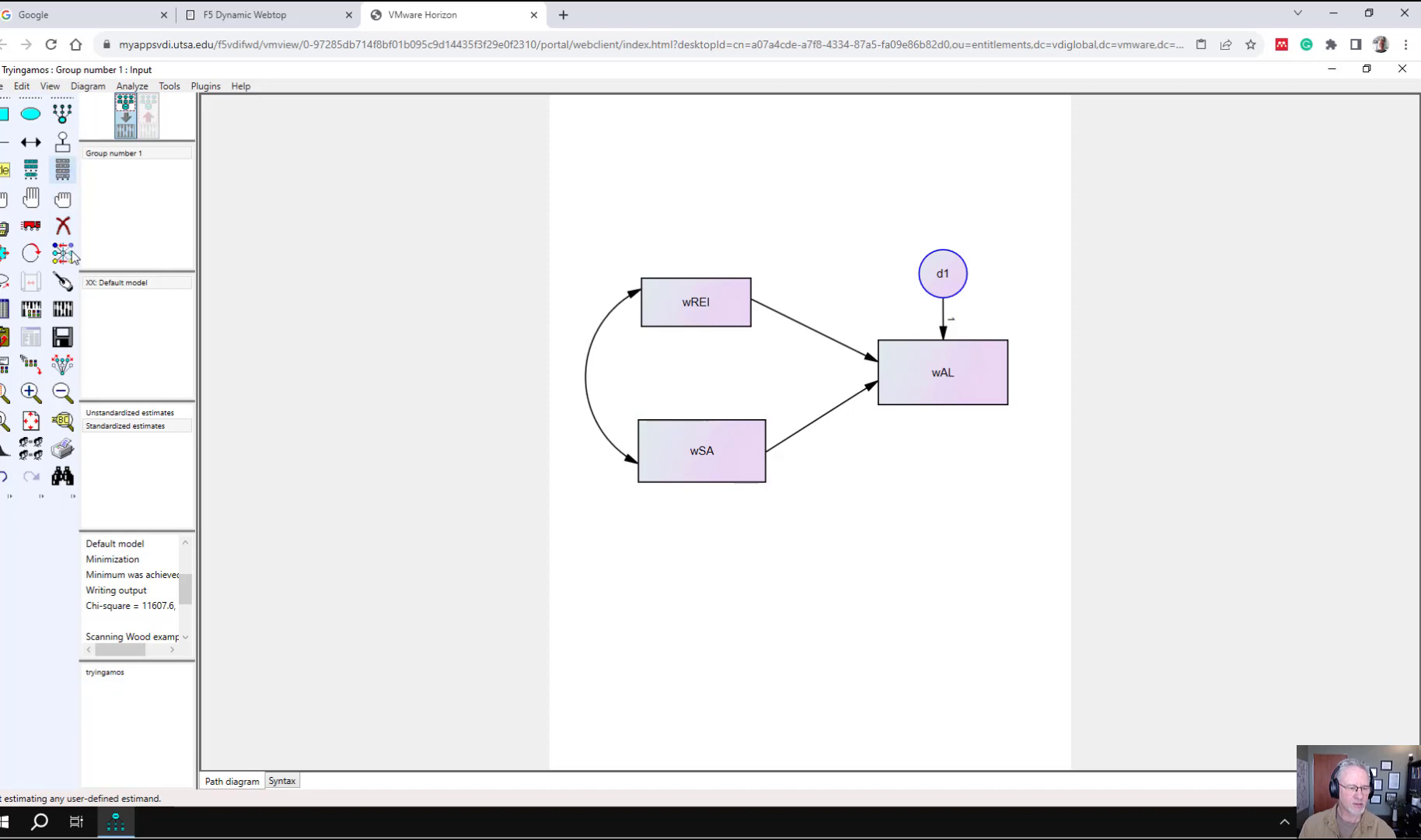
Calculate the regression model's estimates and show the Estimates section of the text output in a maximized window.
click(62, 311)
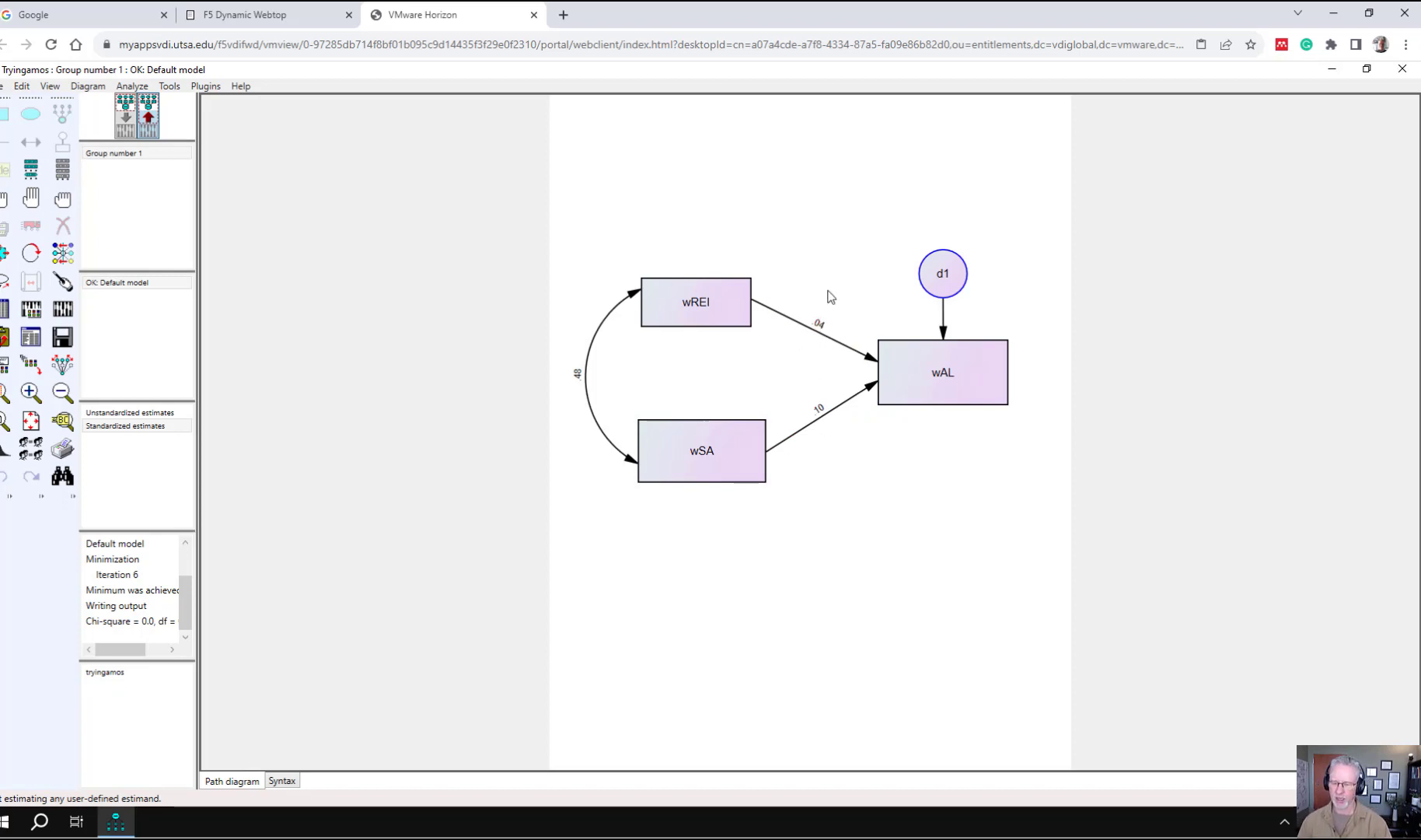
click(31, 338)
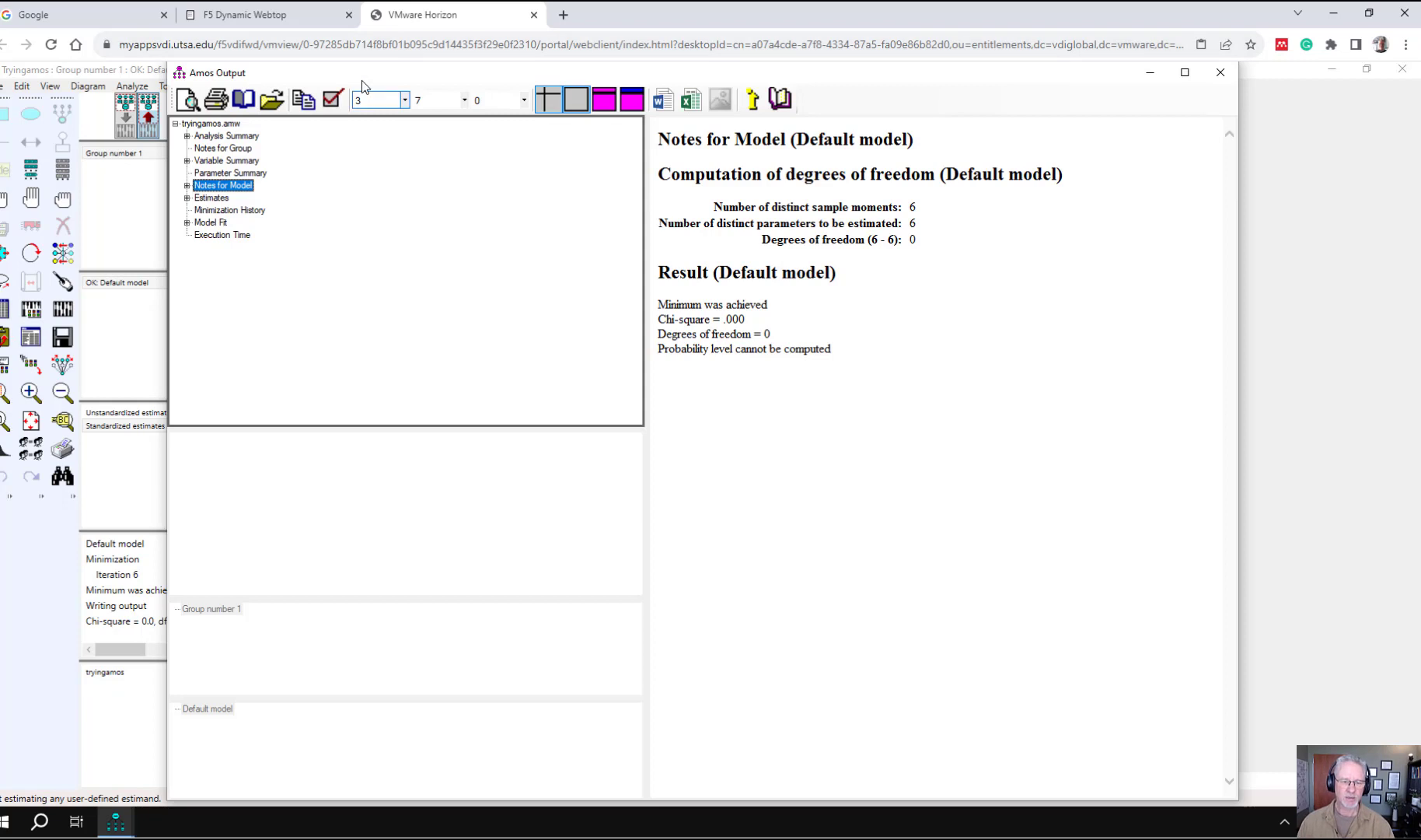
drag(386, 69, 332, 94)
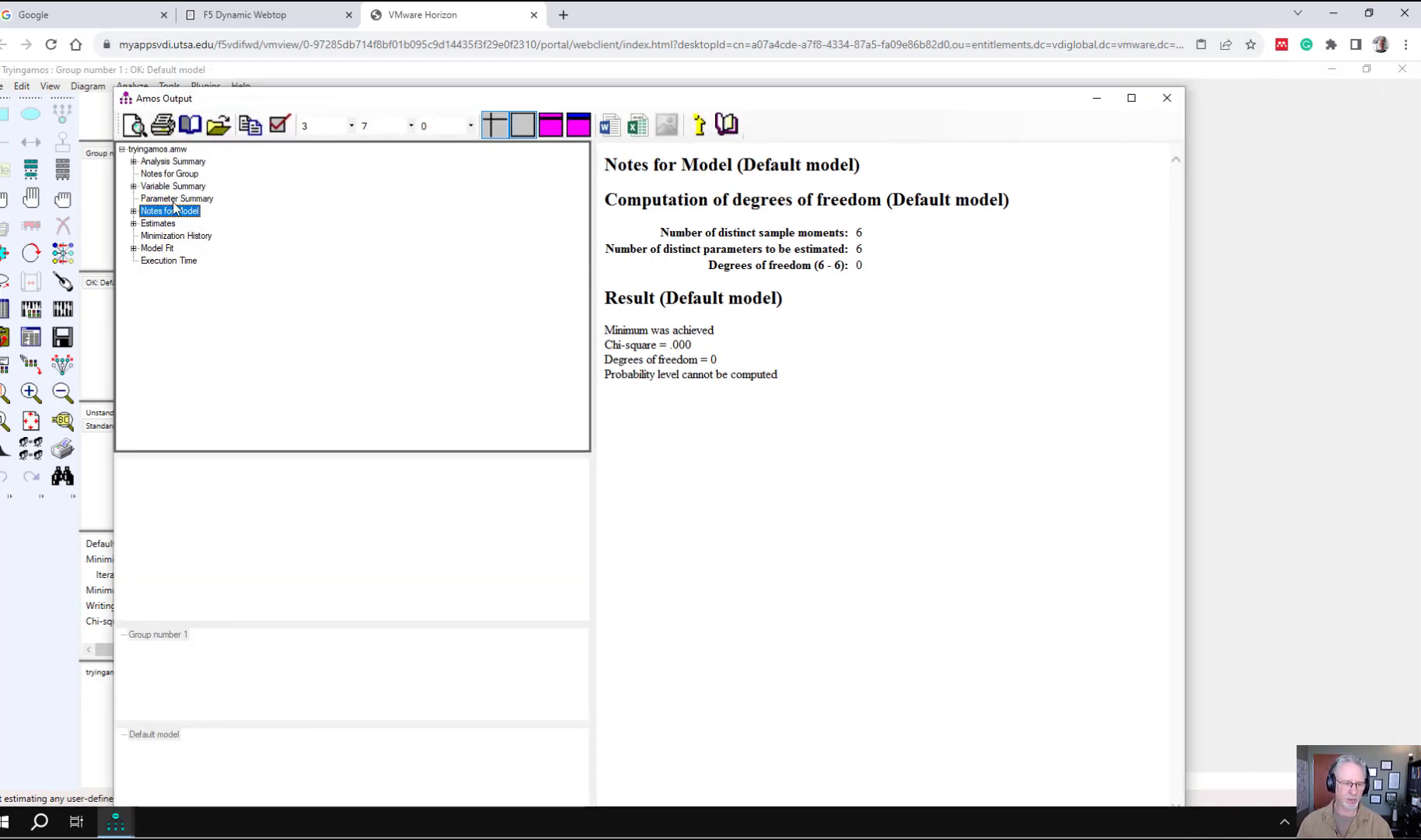
click(159, 224)
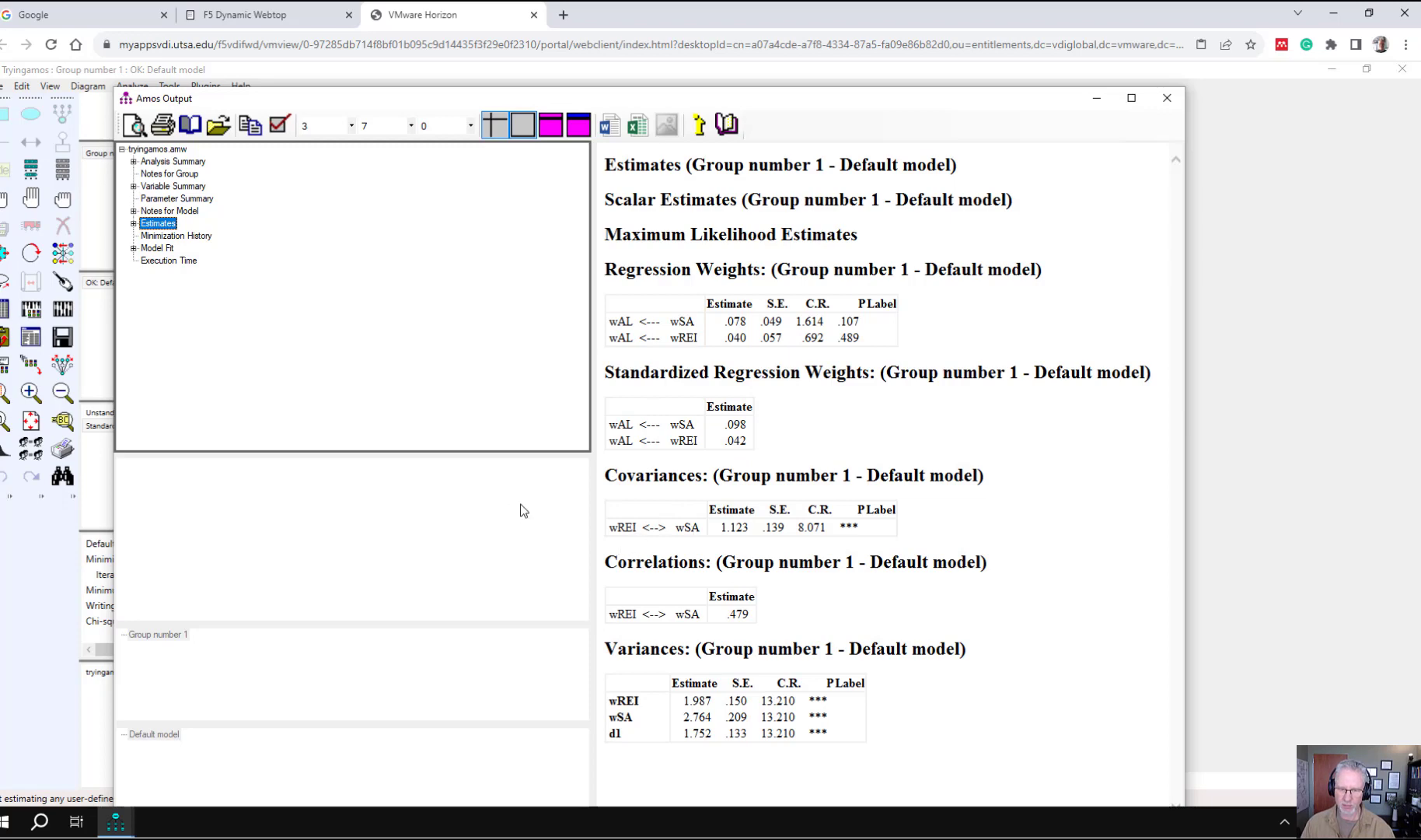
drag(759, 100, 797, 115)
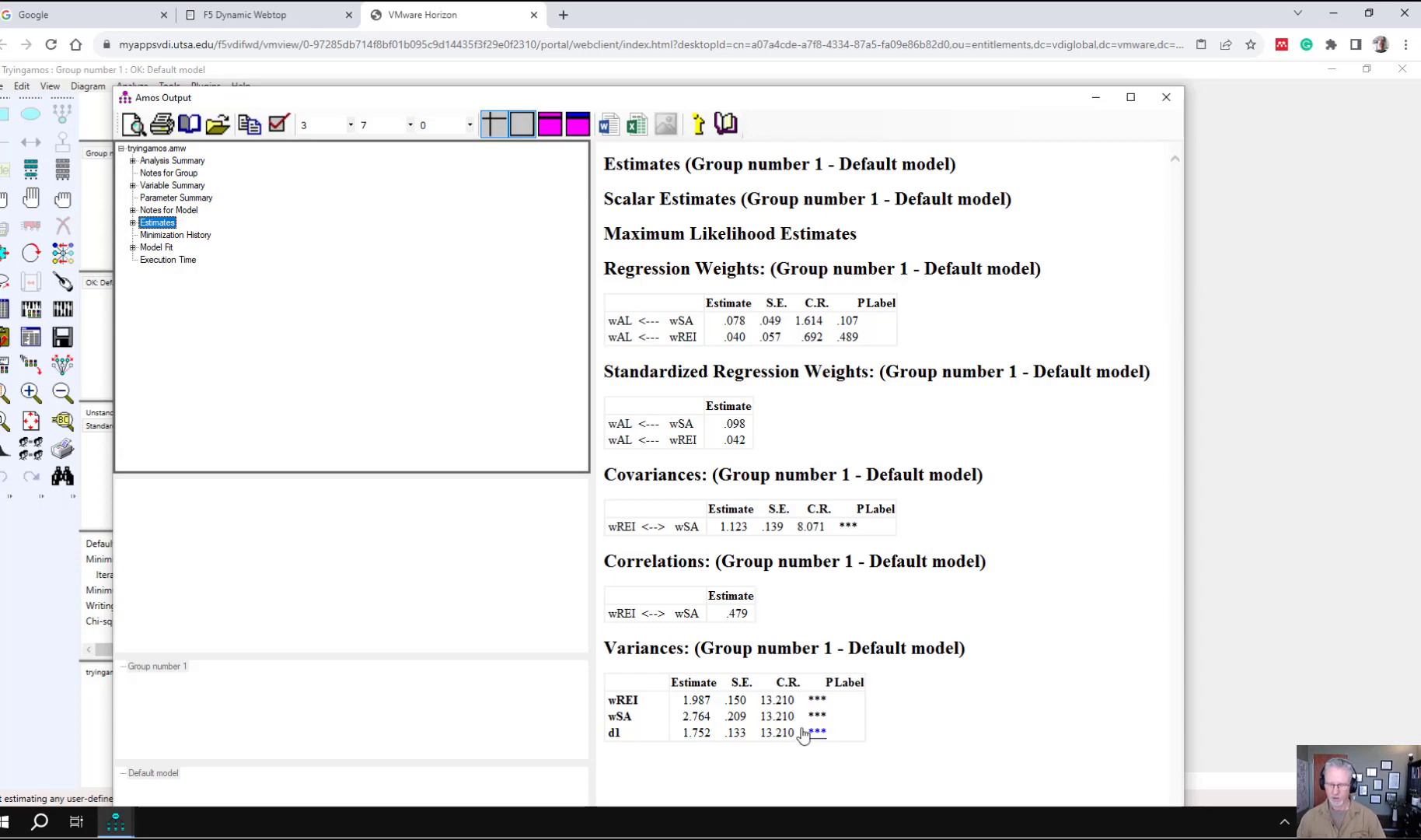
drag(894, 97, 912, 27)
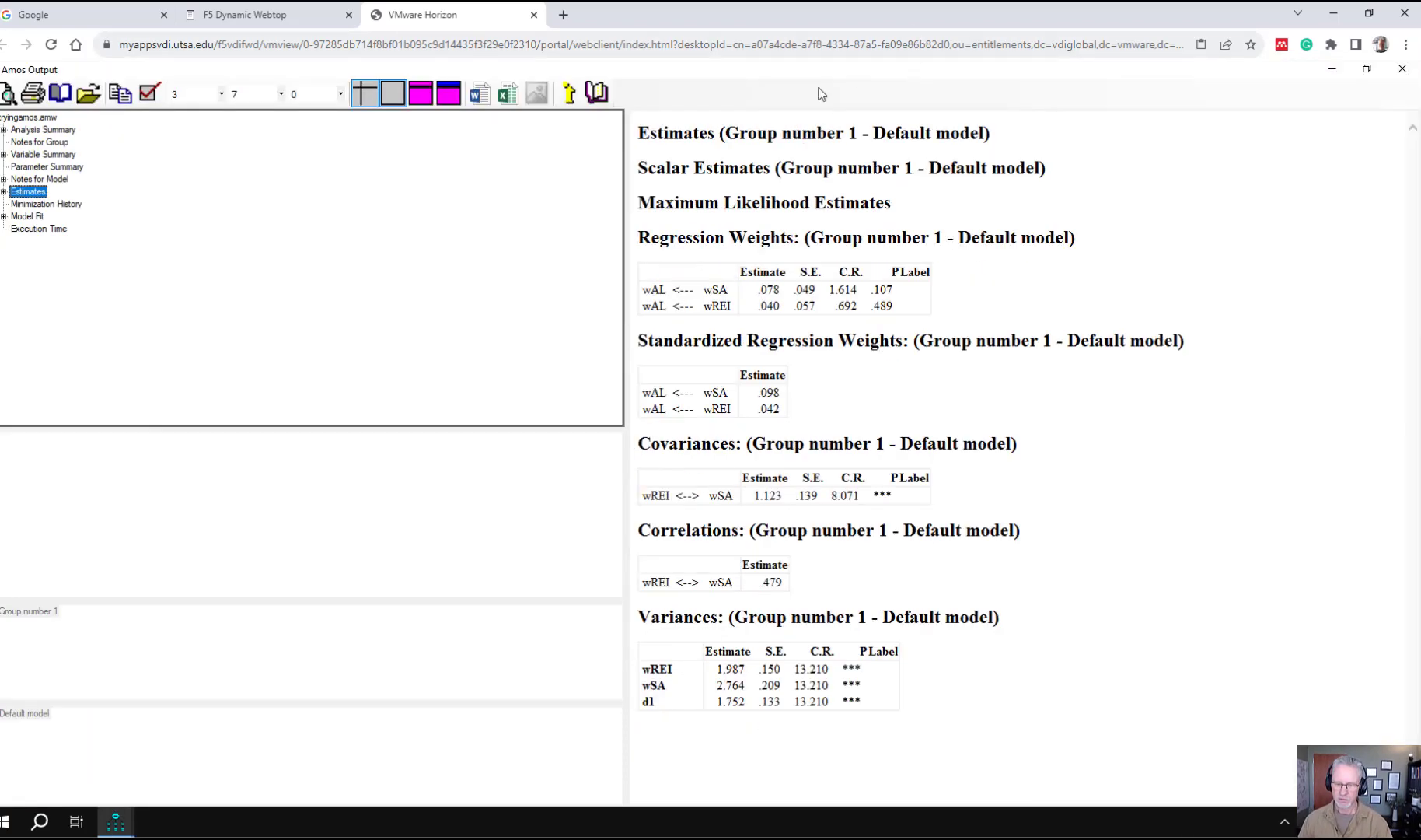
Review the Model Fit summary, return to the Estimates section and highlight all its tables for reading.
click(18, 218)
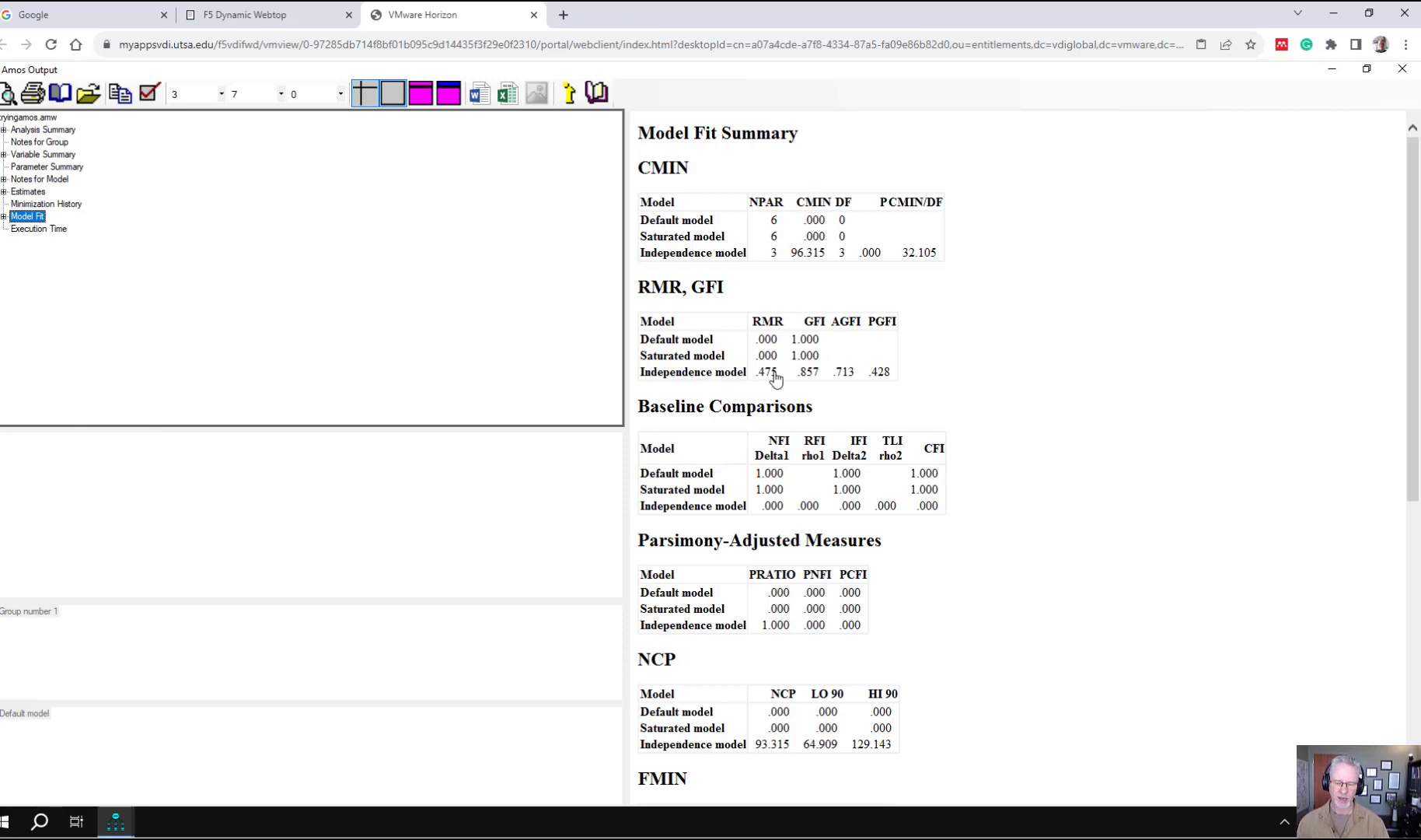
click(29, 193)
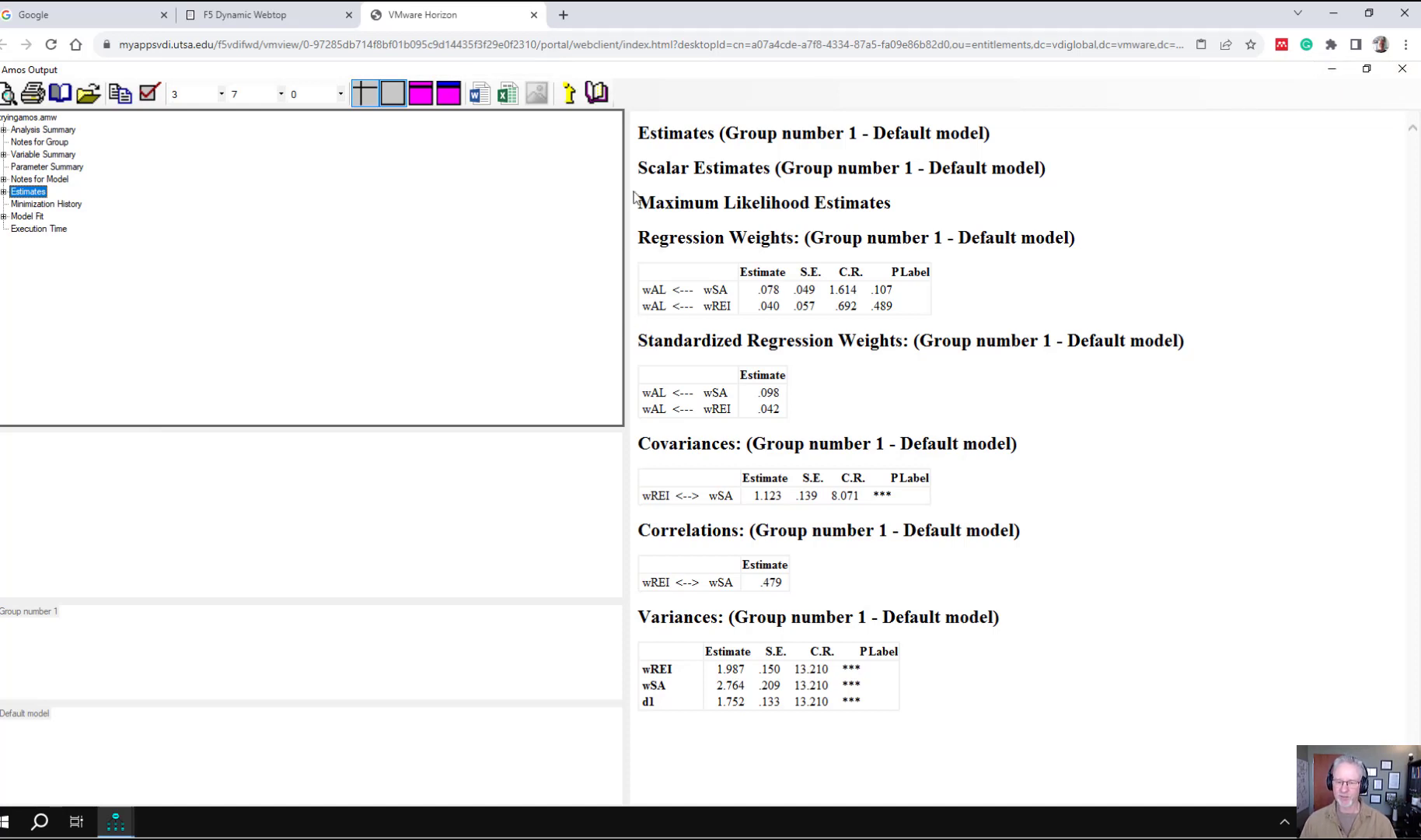
click(850, 197)
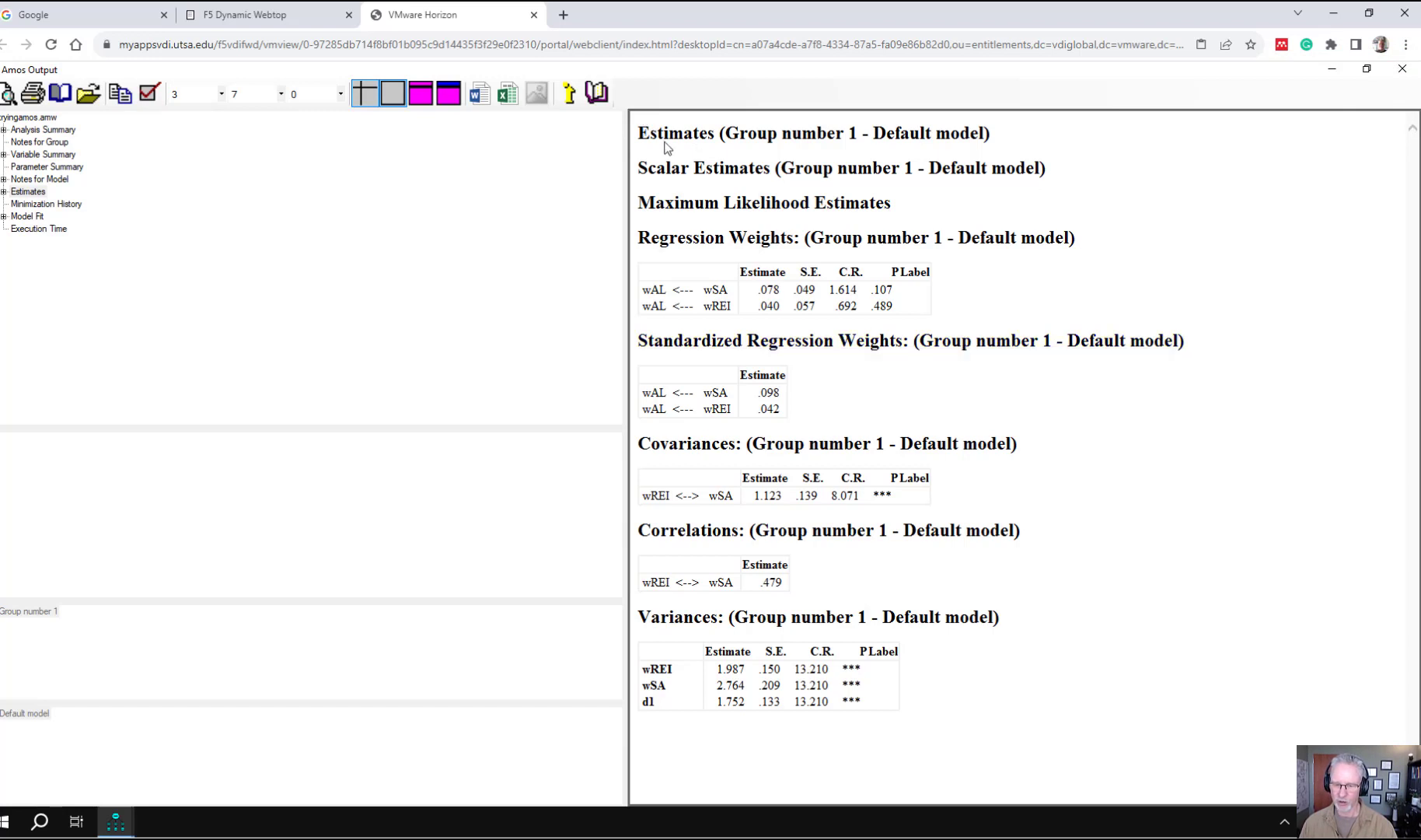
drag(639, 131, 844, 766)
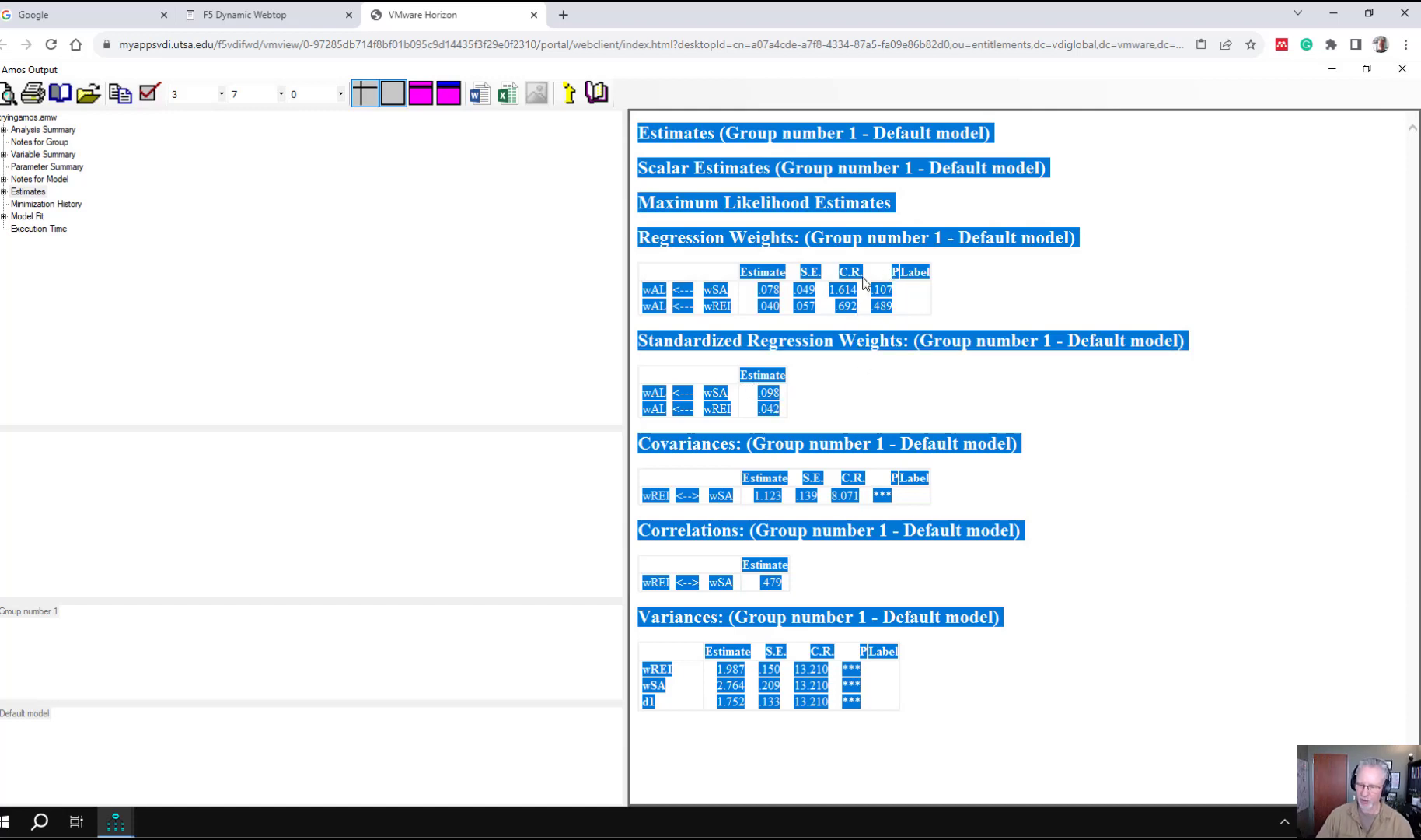
click(1001, 192)
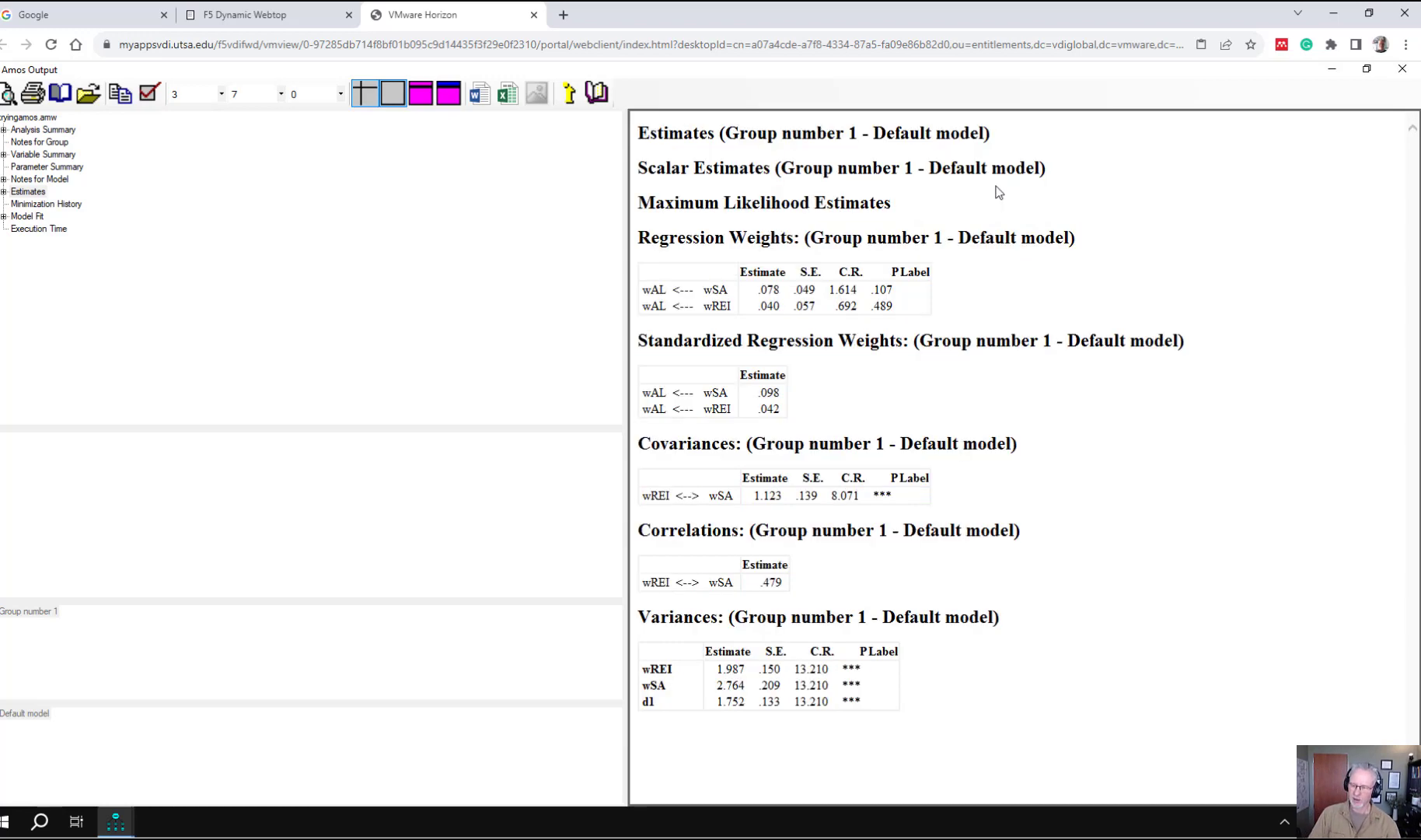
click(1332, 13)
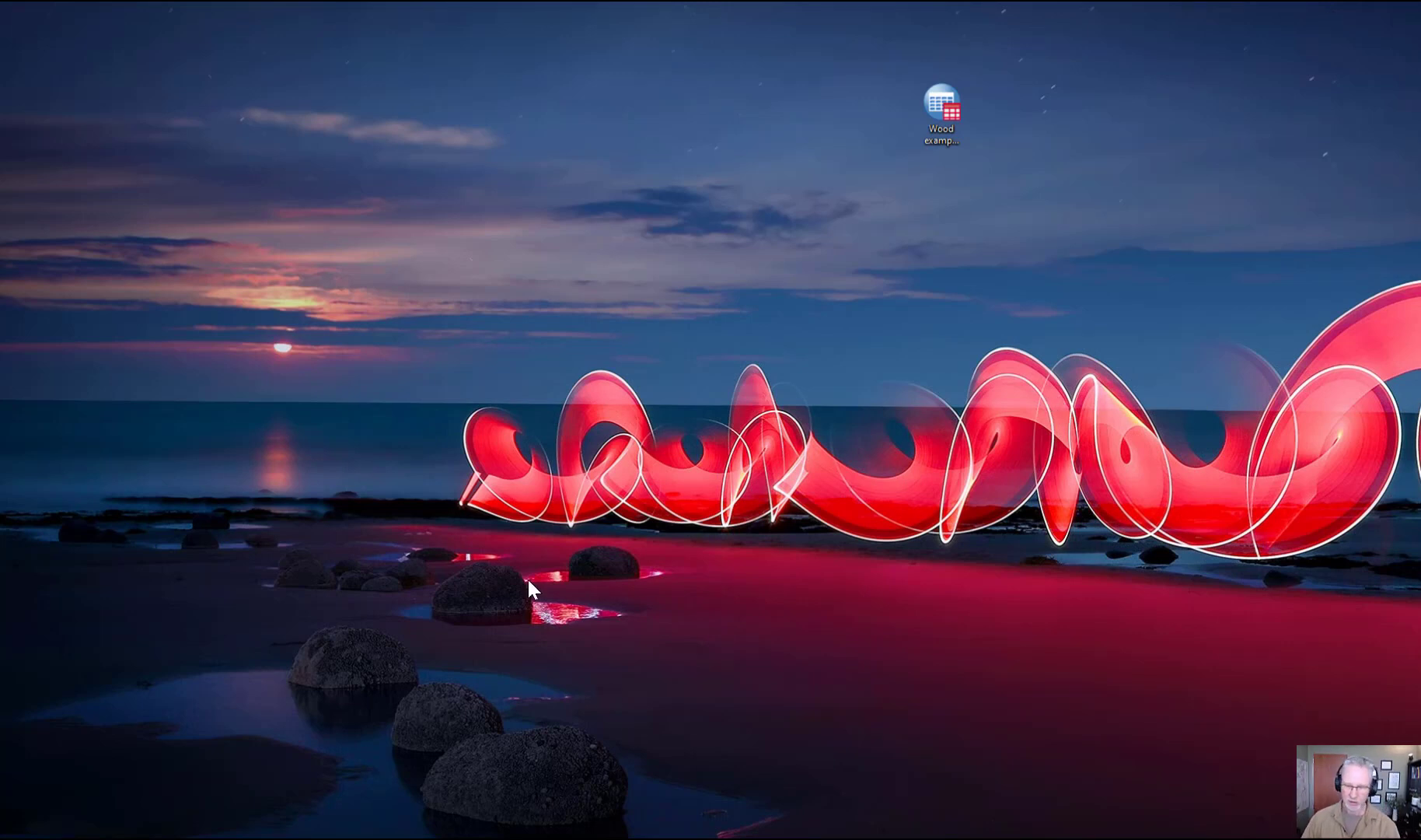
right_click(353, 581)
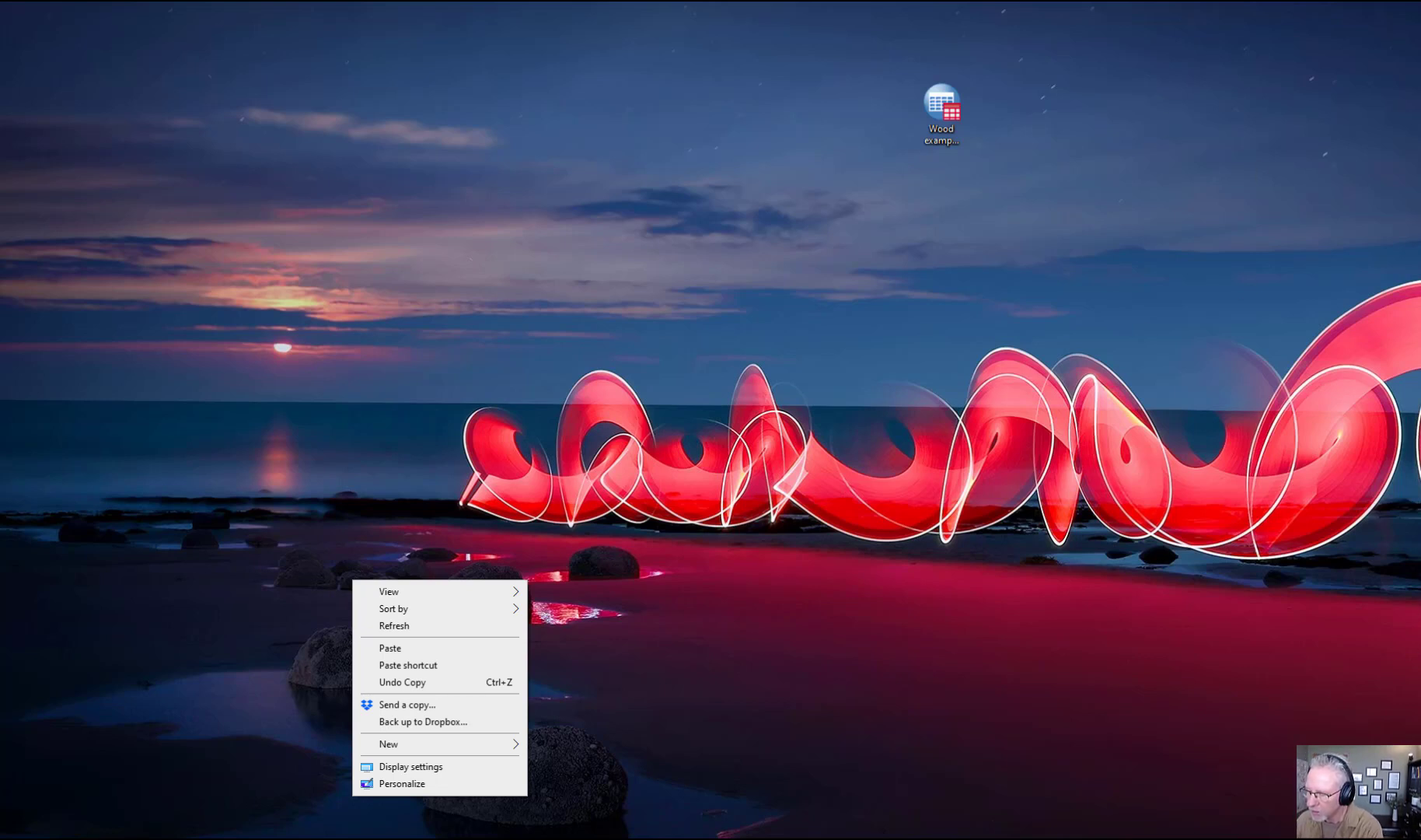
click(410, 767)
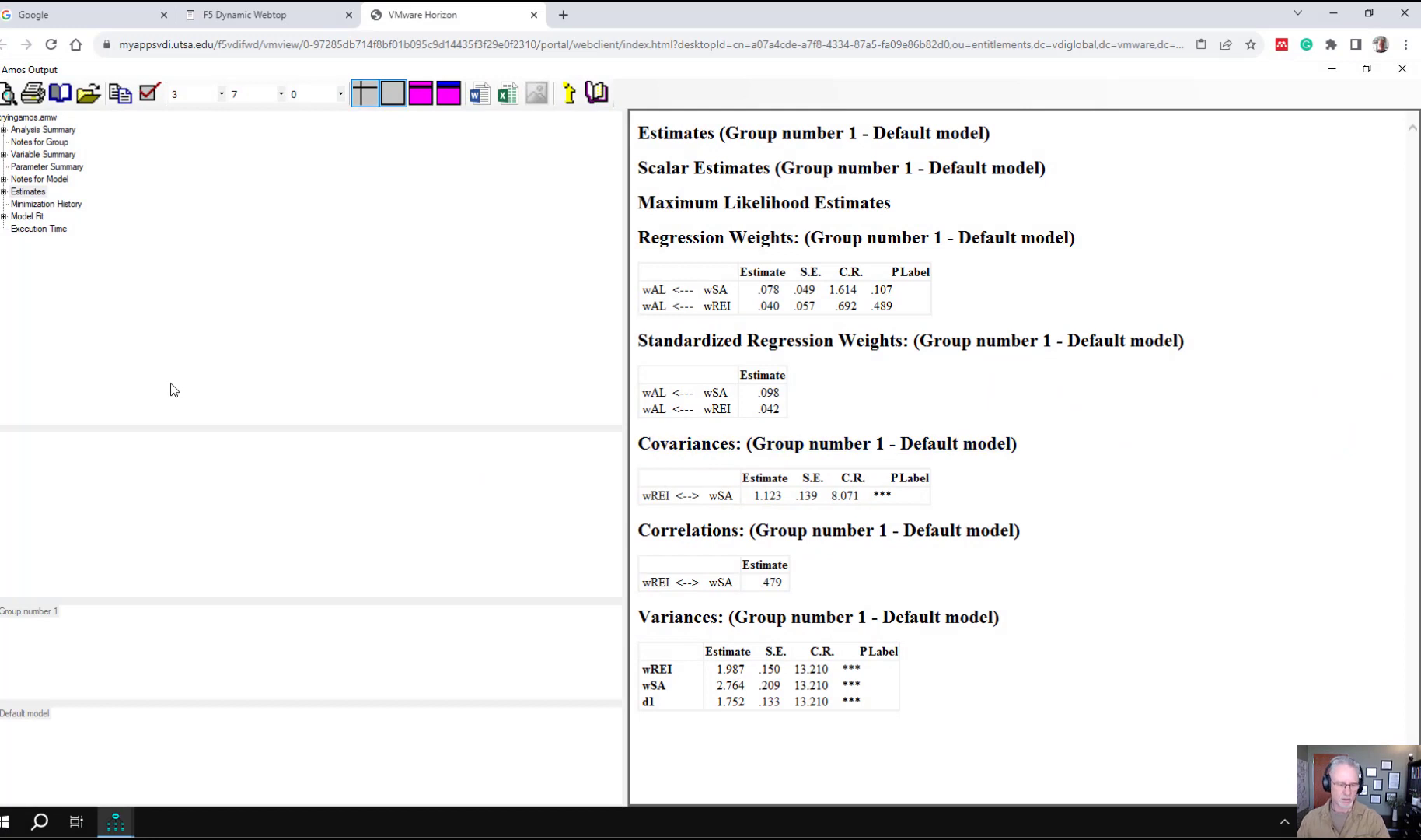
Relaunch the Student_General_VDI desktop from the F5 Dynamic Webtop in a maximized browser window and return to the Amos output.
click(307, 14)
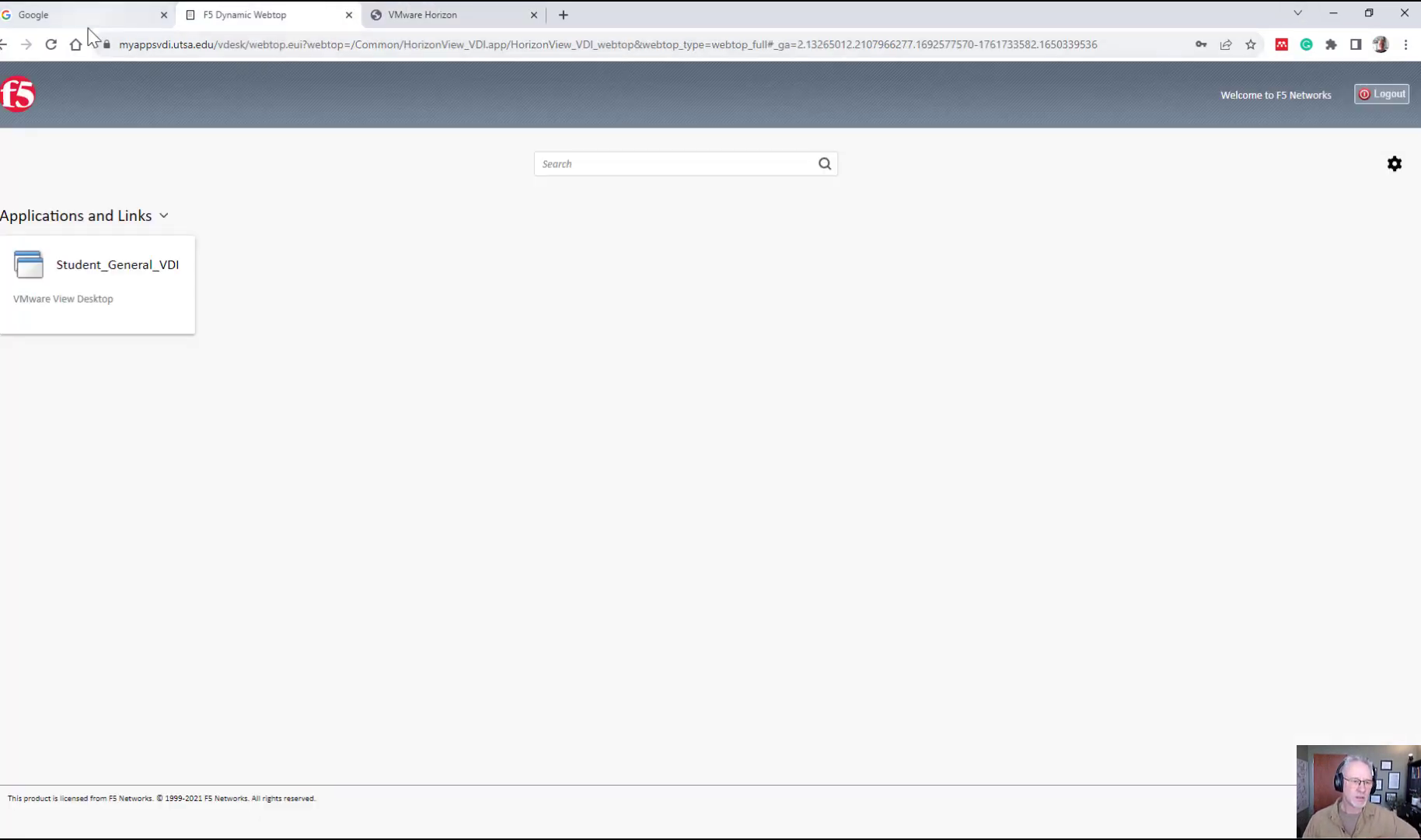
click(104, 16)
click(220, 13)
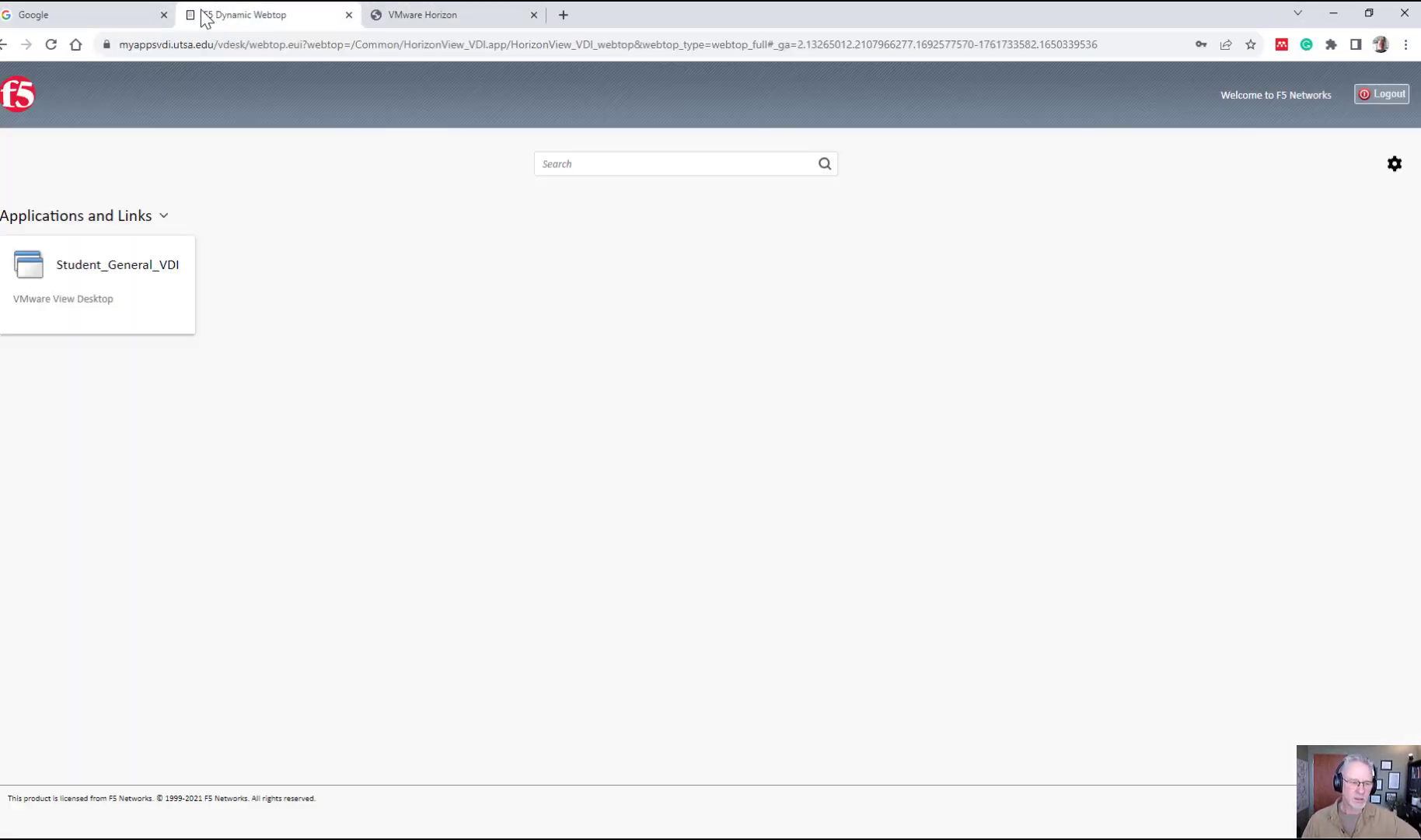
click(71, 307)
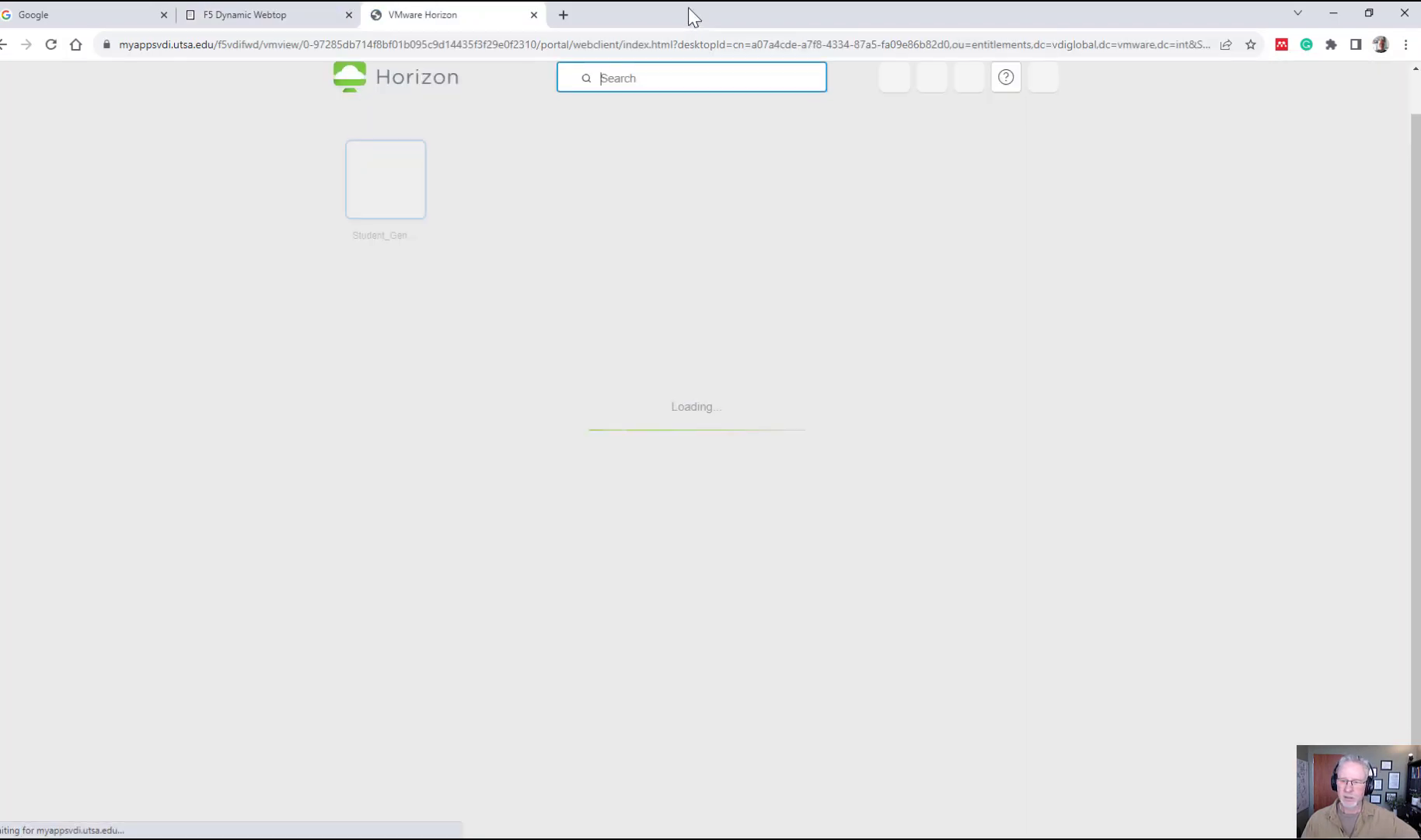
double_click(688, 7)
drag(473, 124, 543, 51)
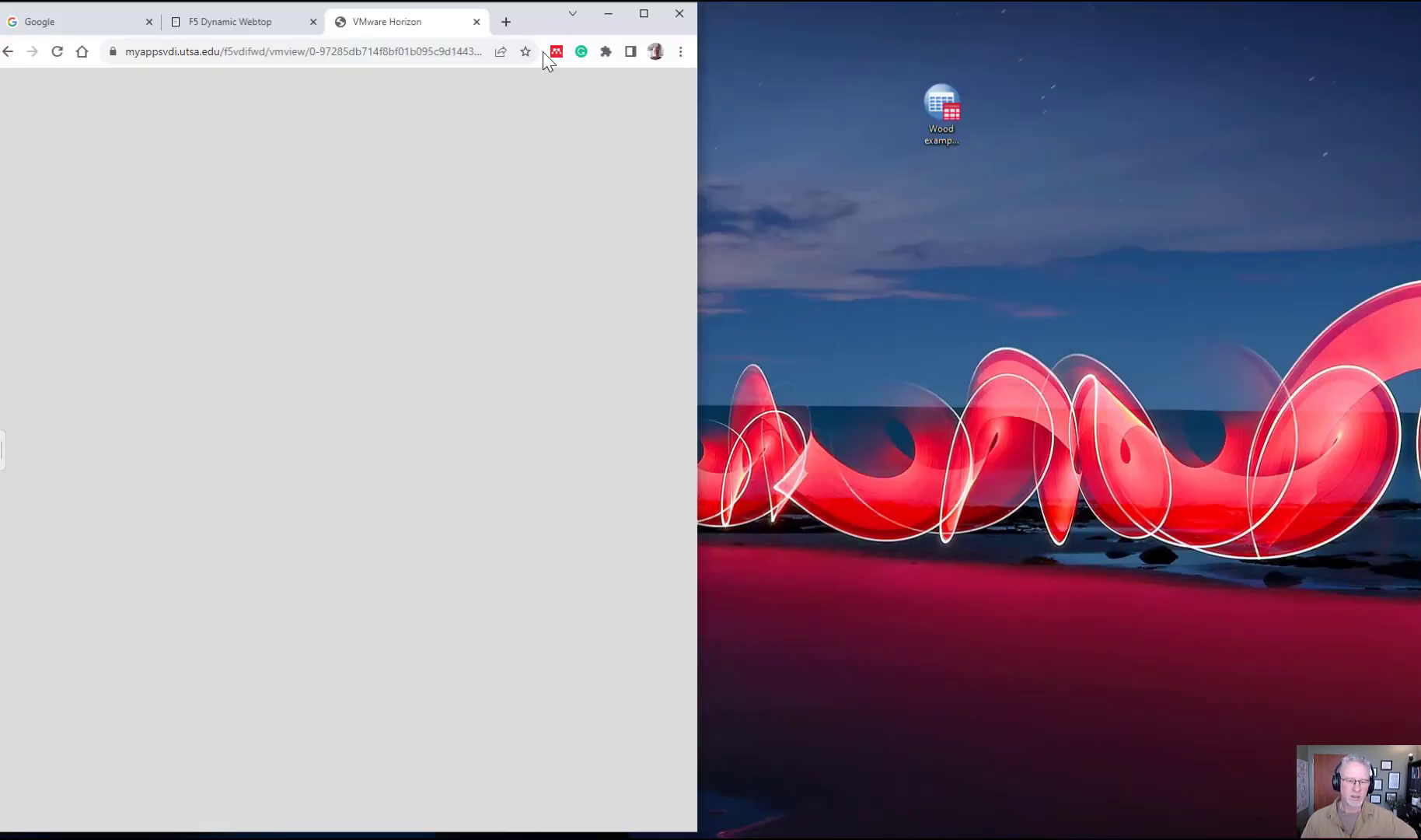
click(642, 13)
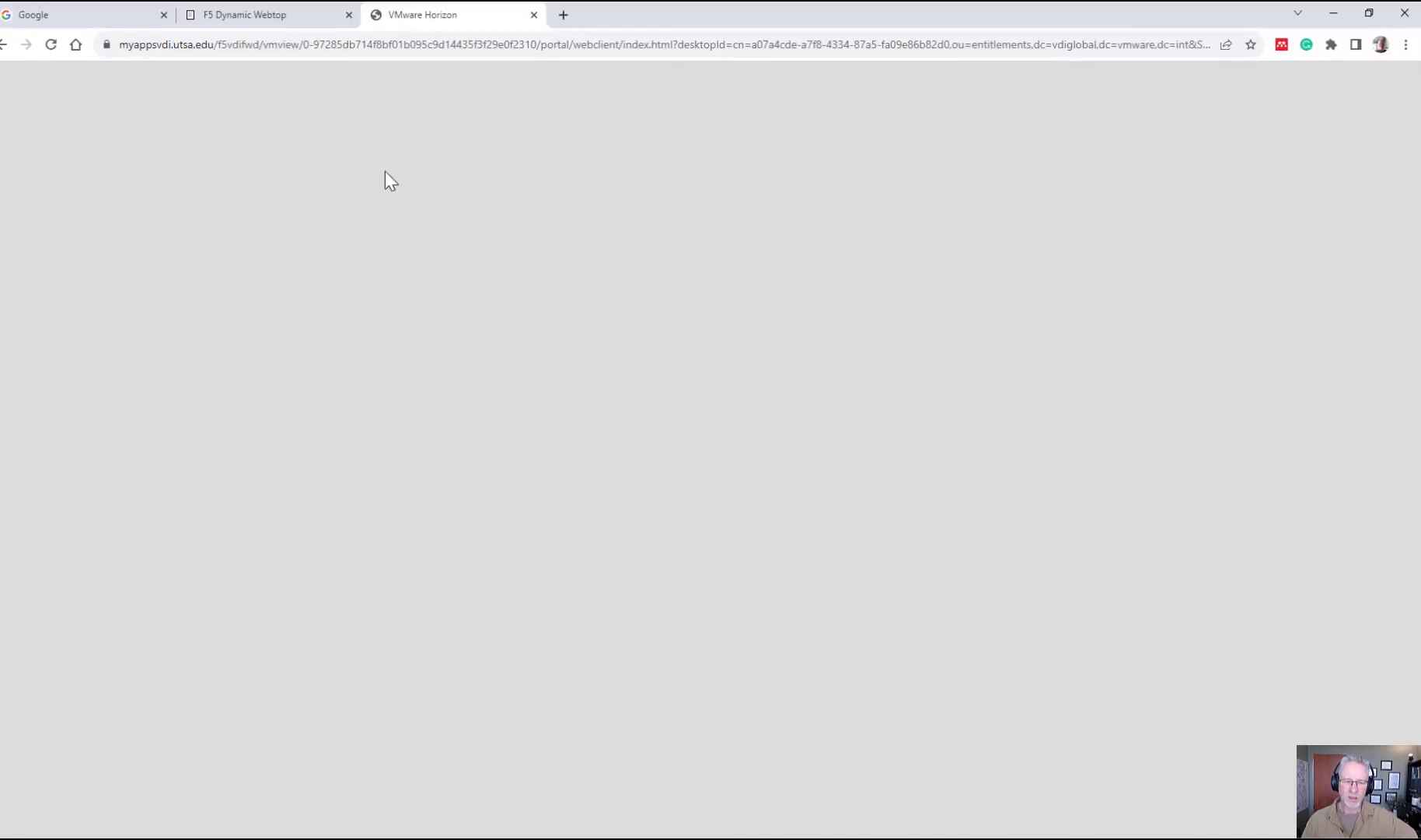
click(243, 17)
click(90, 303)
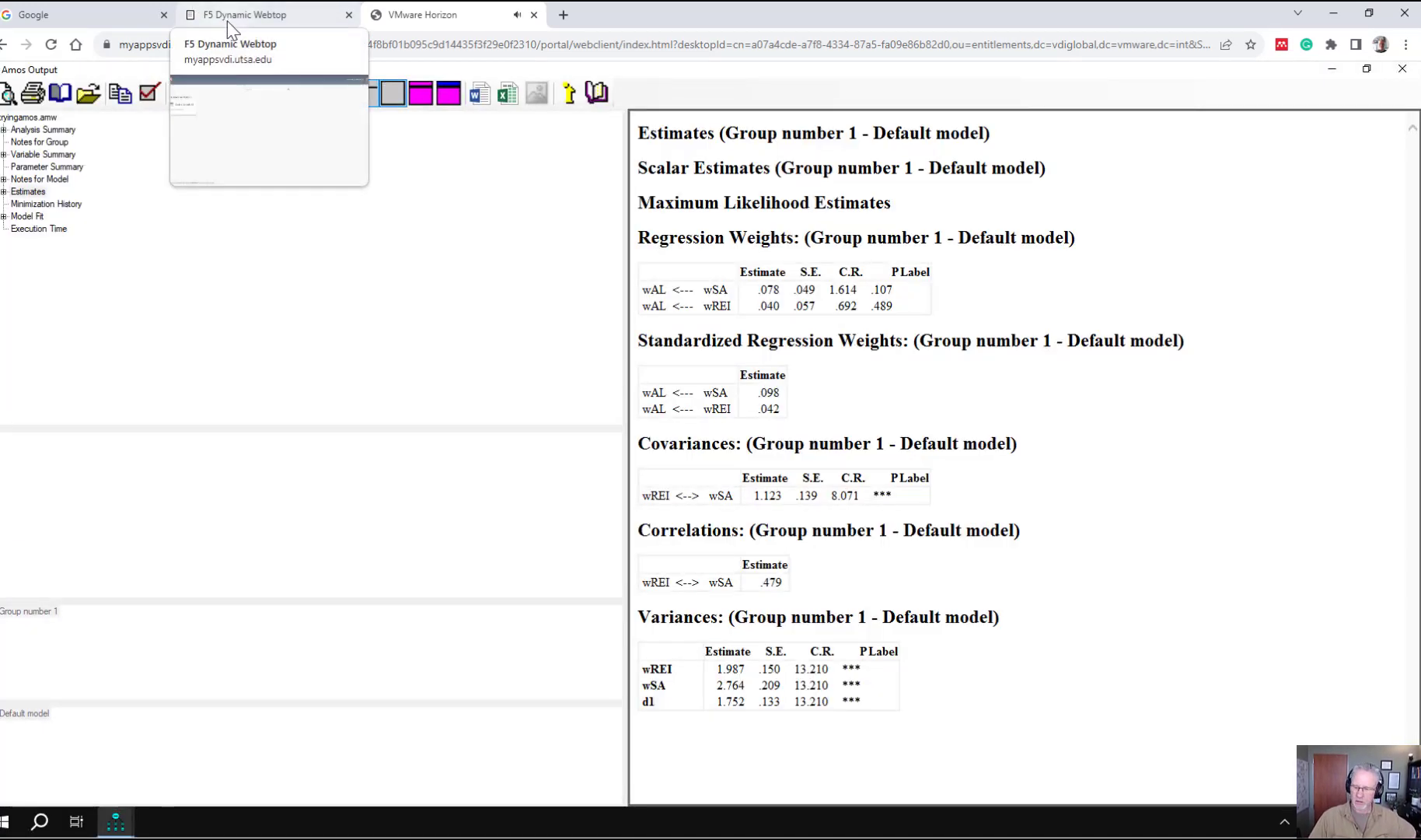
click(228, 10)
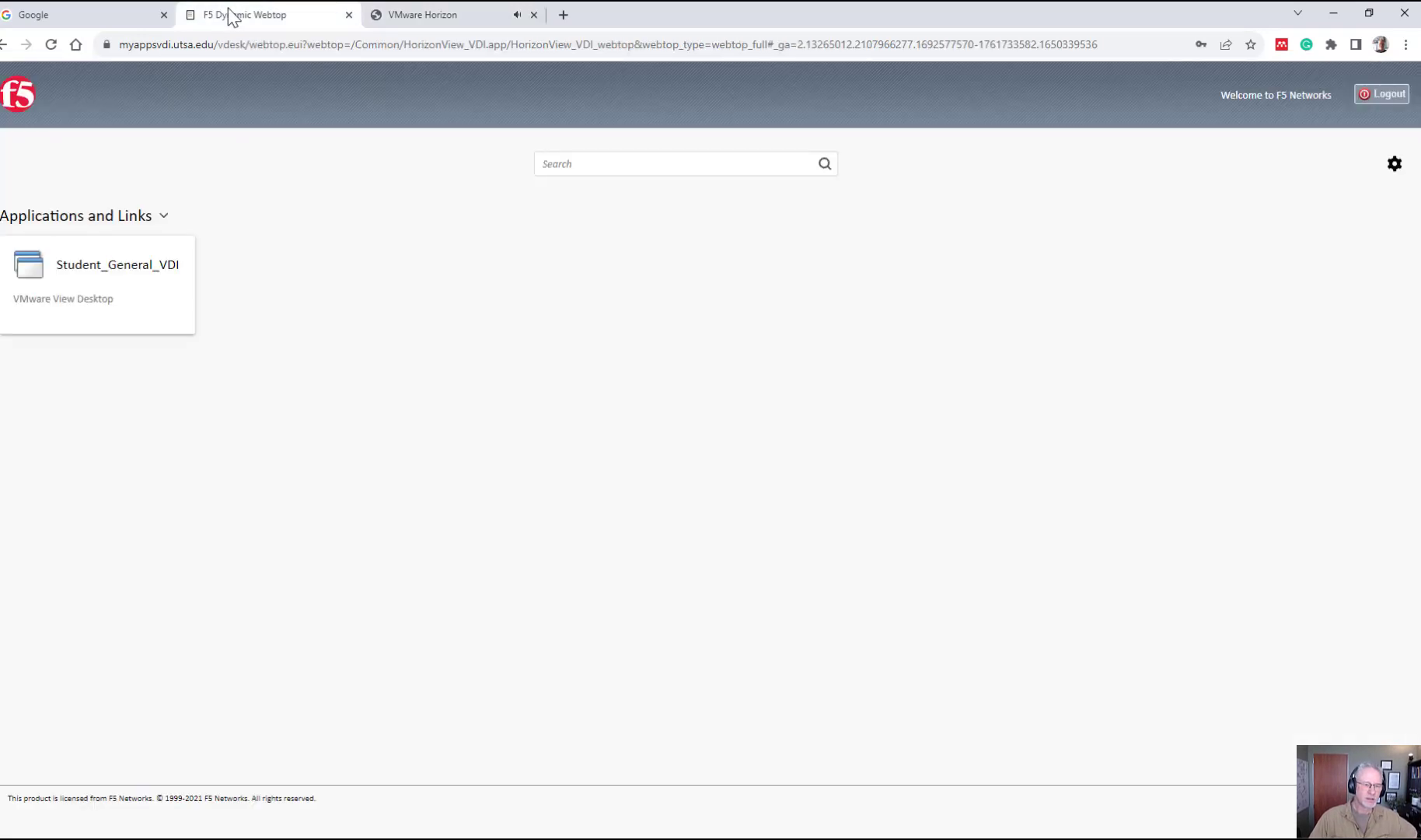
click(416, 13)
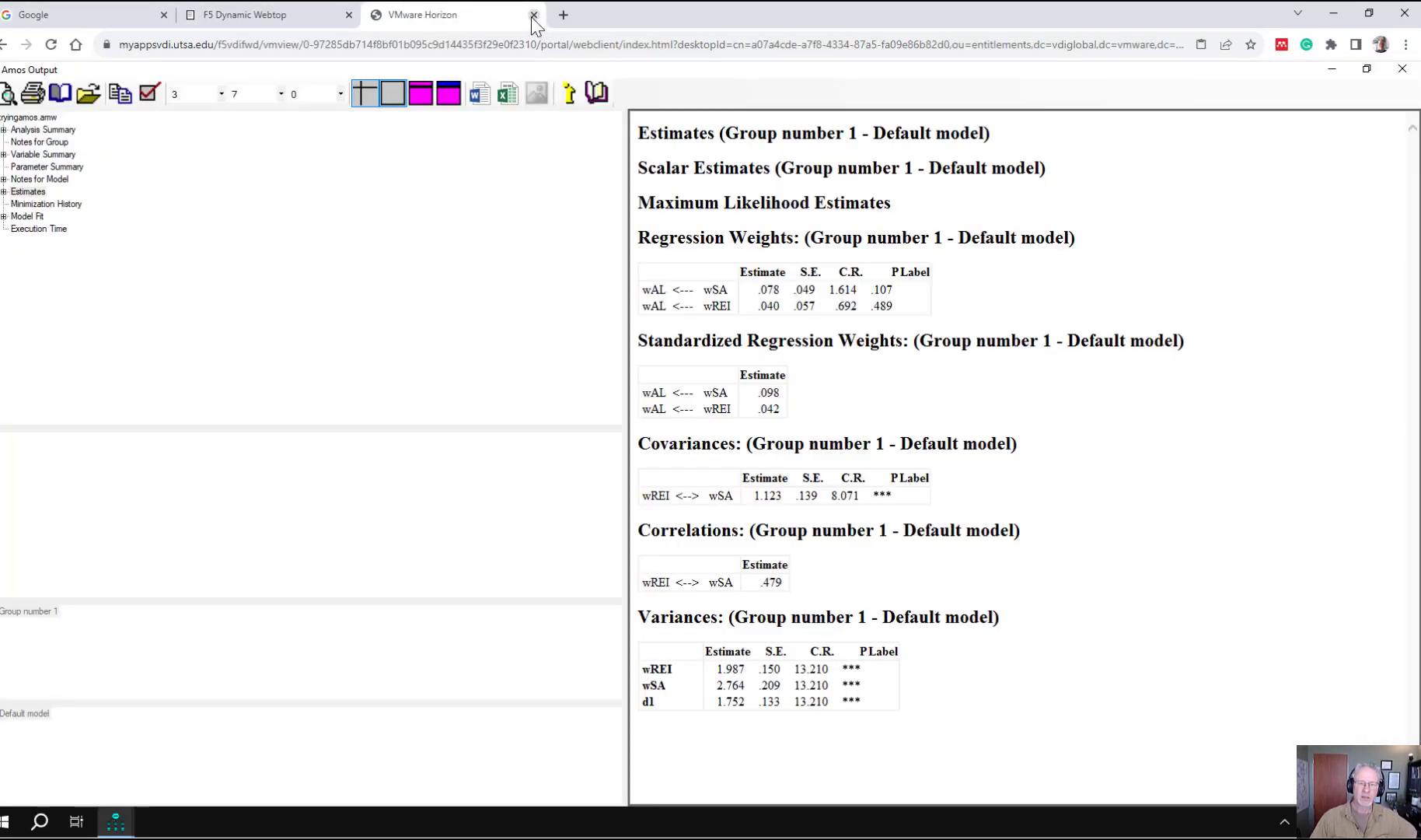
Minimize the Amos output and path diagram windows and open Horizon's file transfer dialog on its download page.
click(1333, 69)
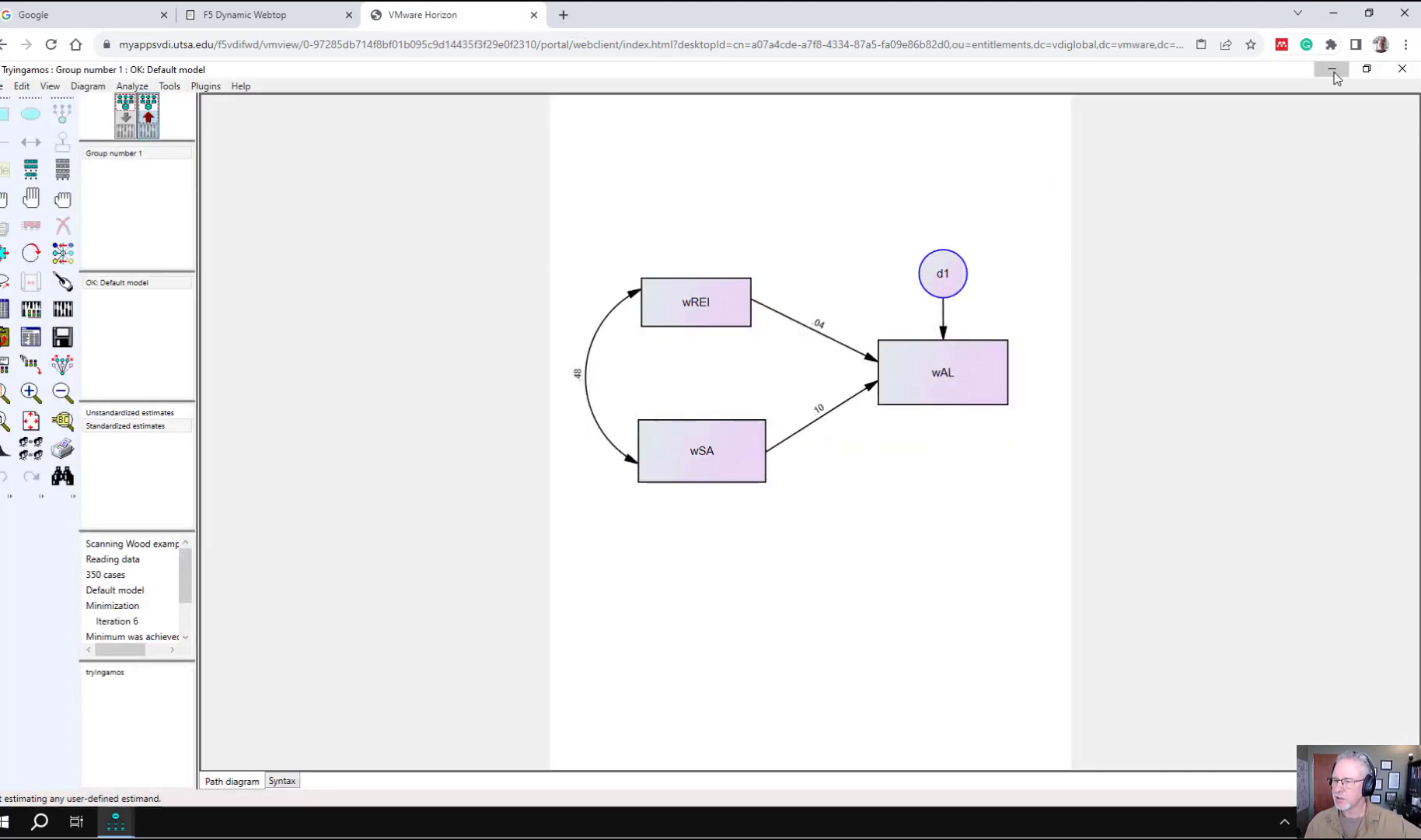
click(1334, 73)
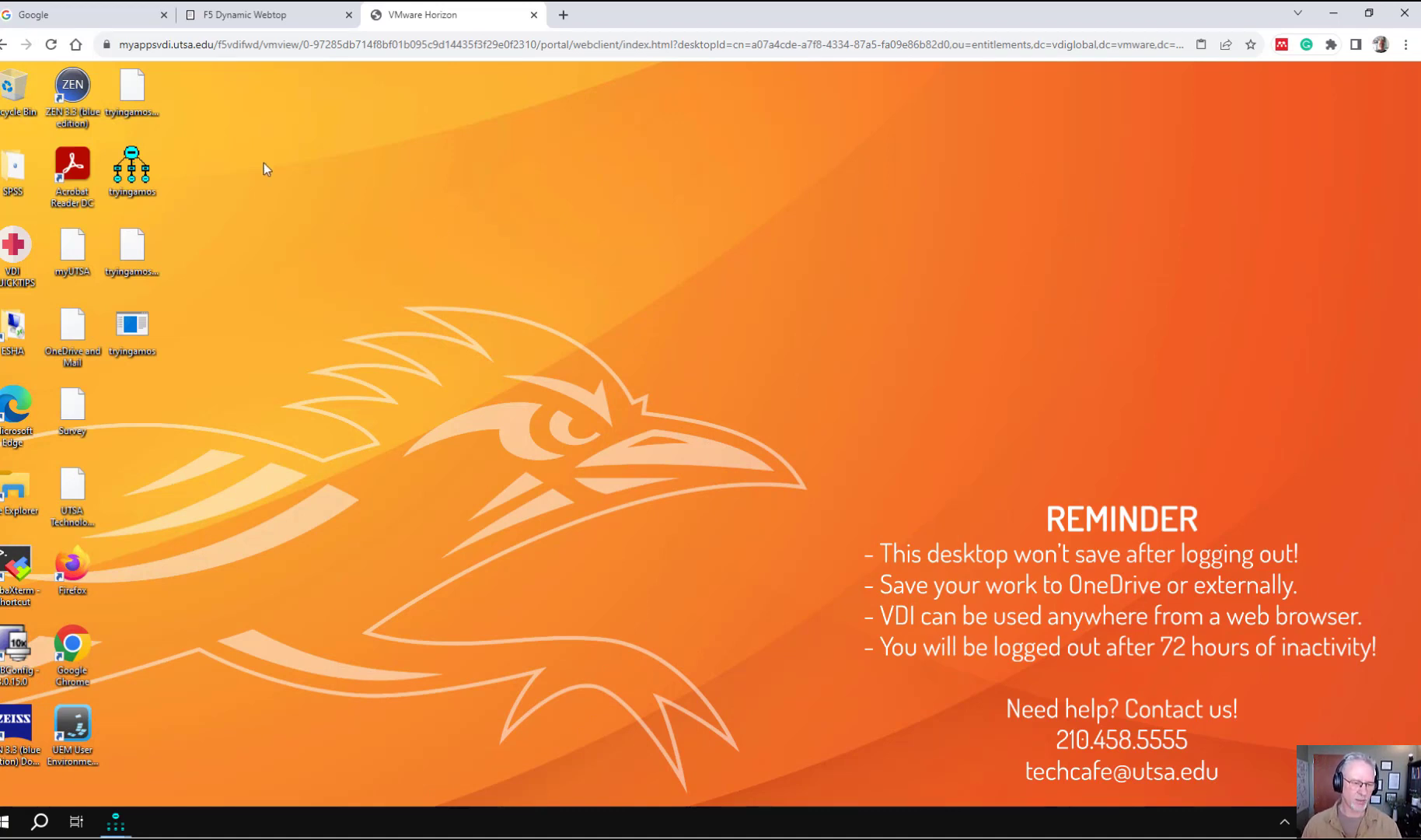
click(133, 179)
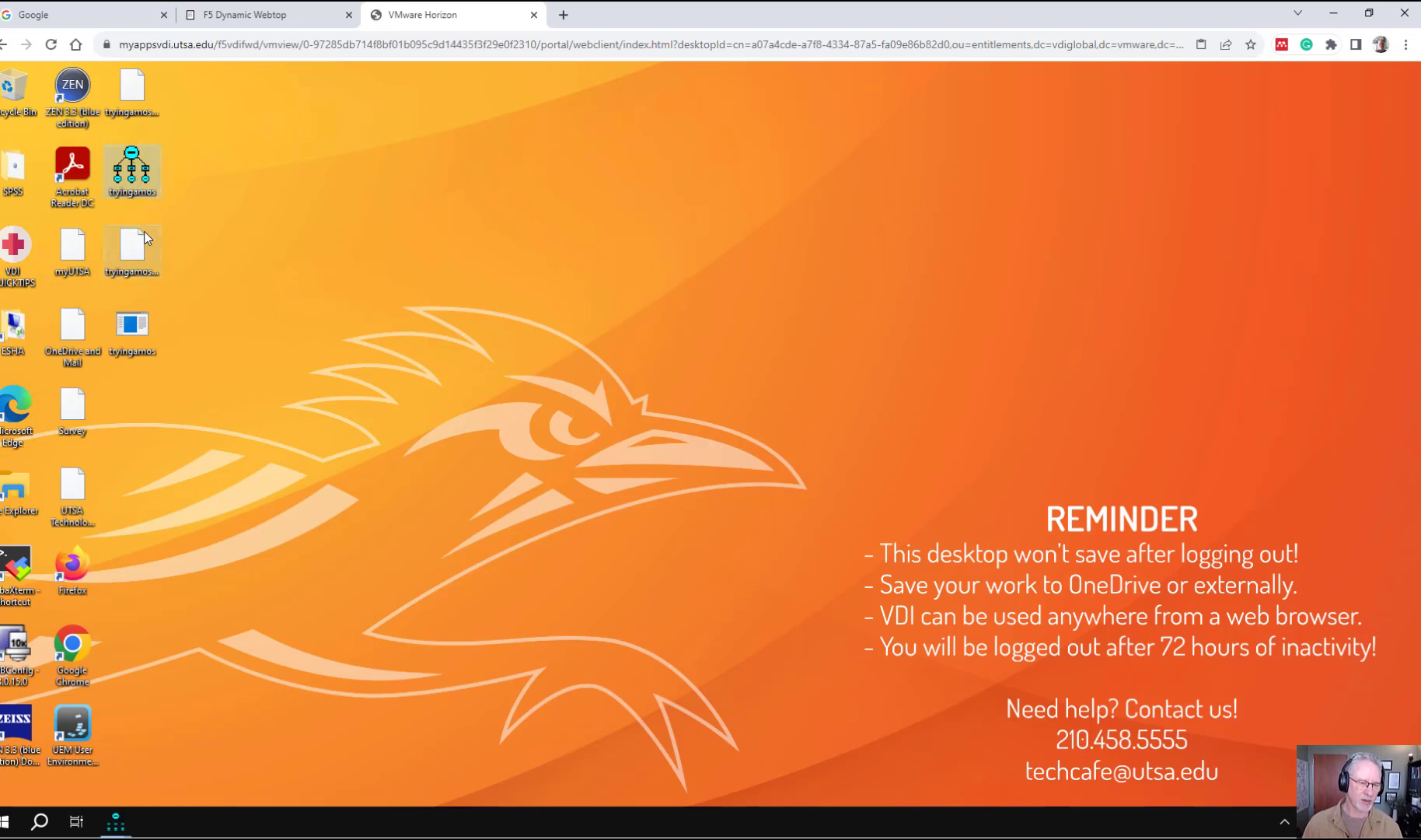
click(3, 459)
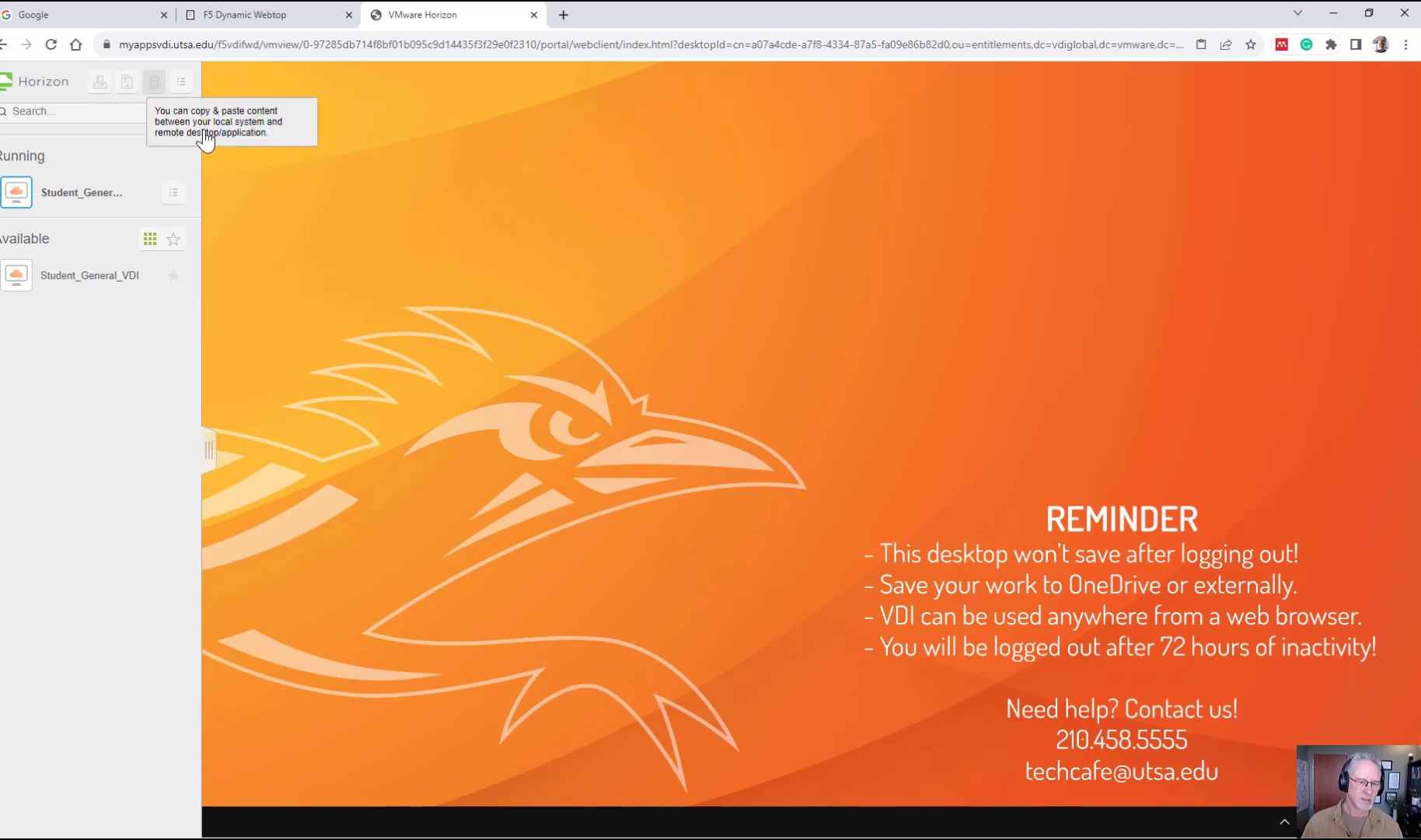
click(125, 87)
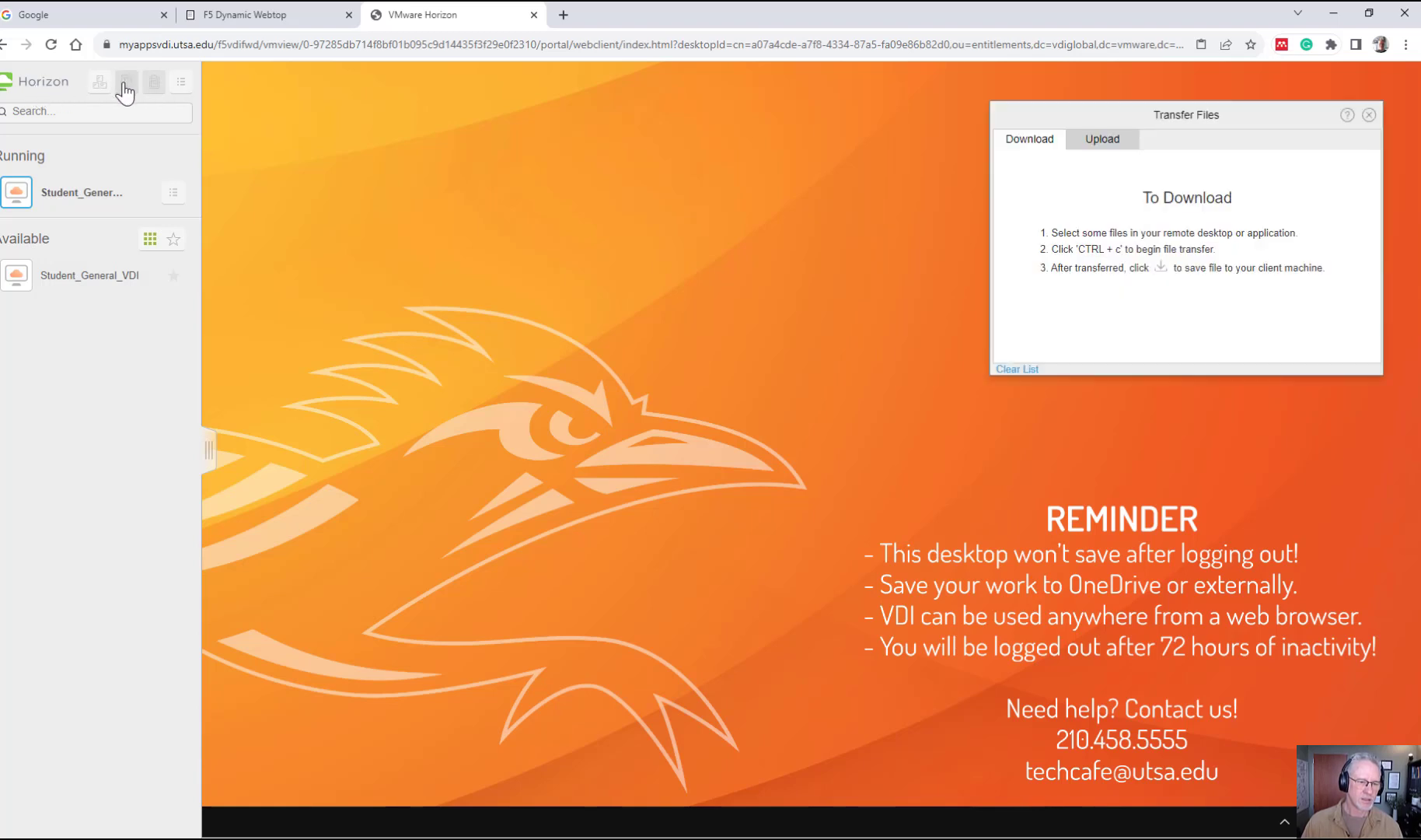
click(1032, 146)
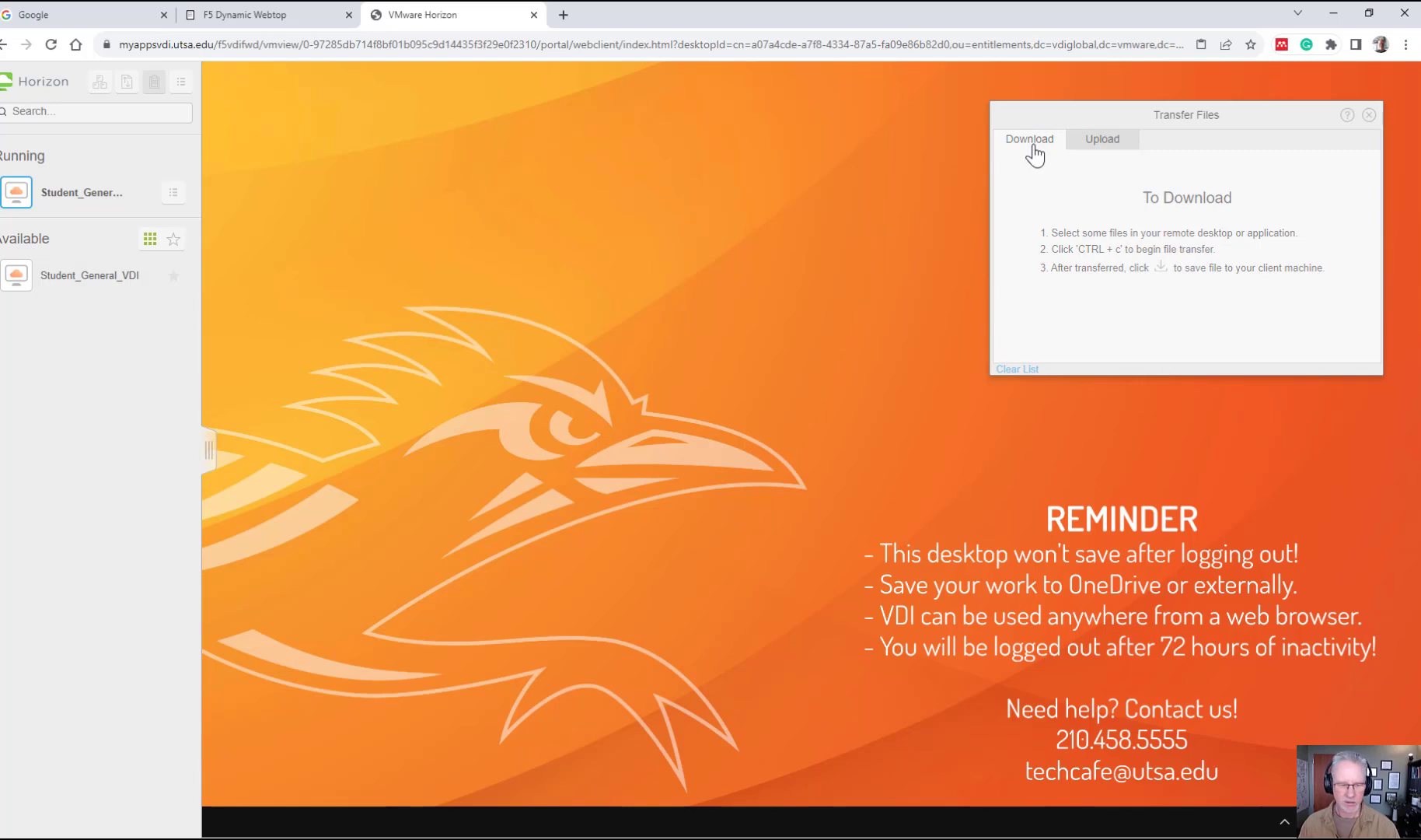
Collapse the Horizon sidebar, try moving the tryingamos diagram file onto the Transfer Files dialog, and reposition the dialog clear of the file.
click(210, 455)
drag(127, 178, 1061, 218)
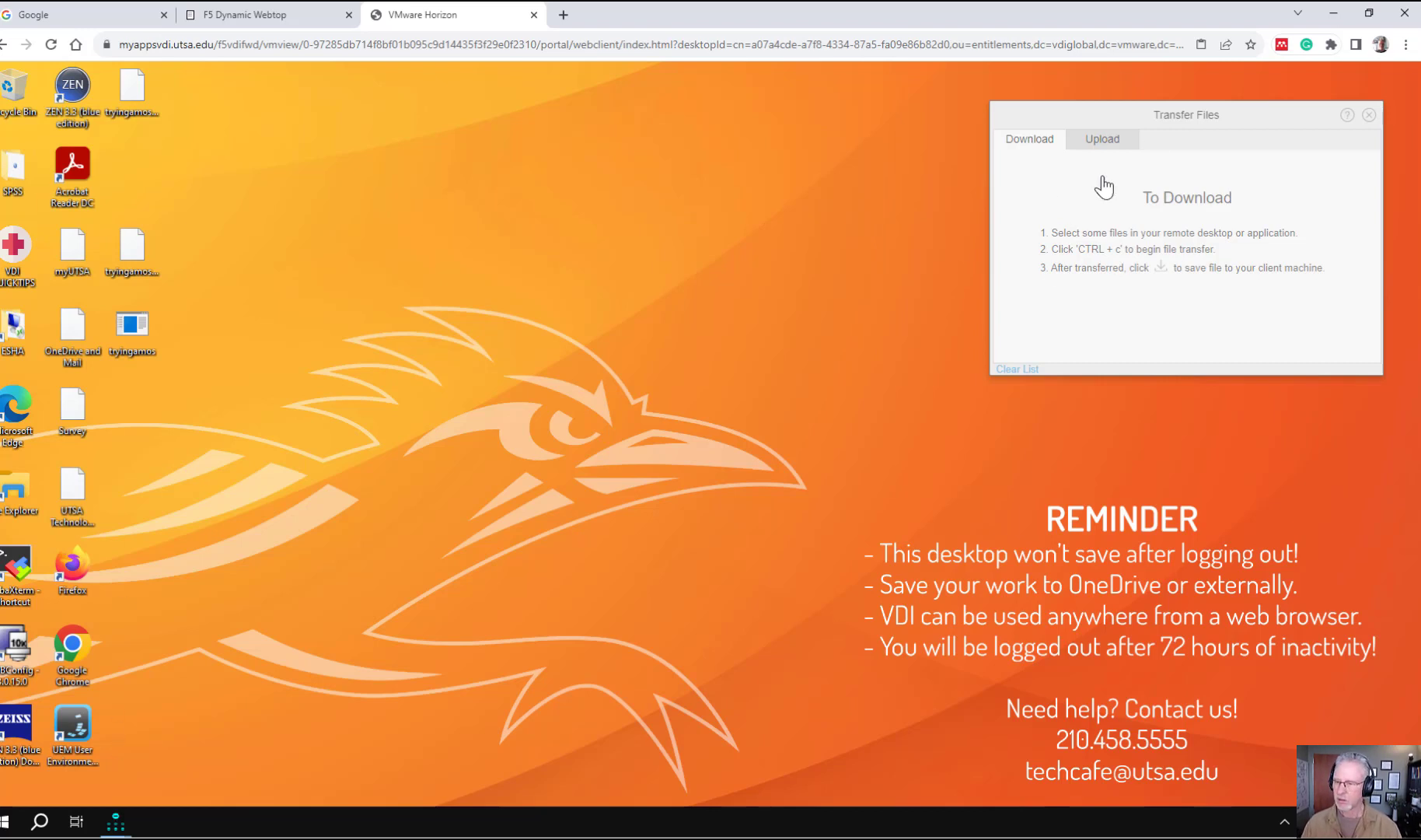
drag(1174, 119, 795, 242)
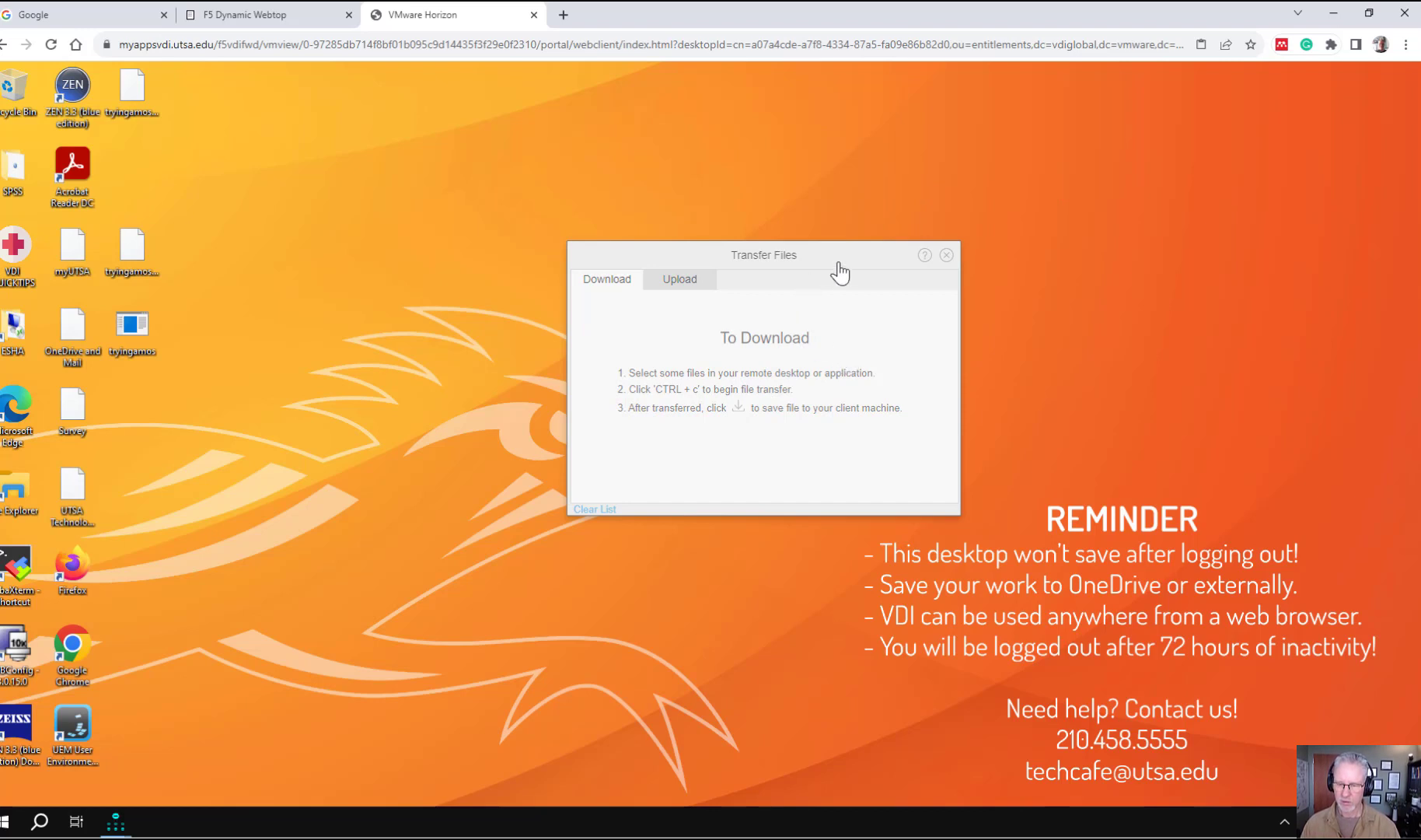
drag(840, 263, 630, 127)
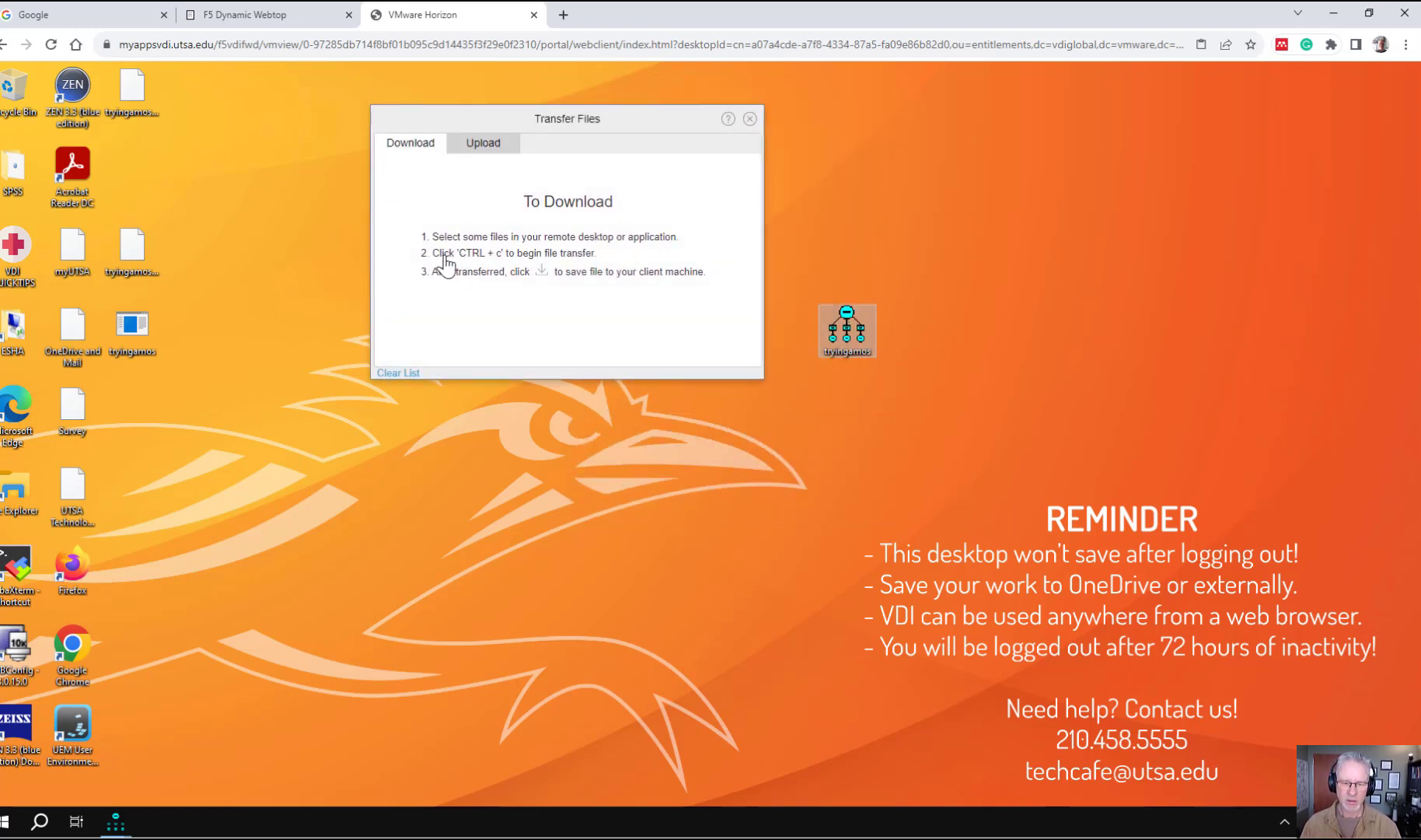
Download tryingamos.amw from the remote desktop to the local computer through the transfer list and open the downloaded file.
click(844, 334)
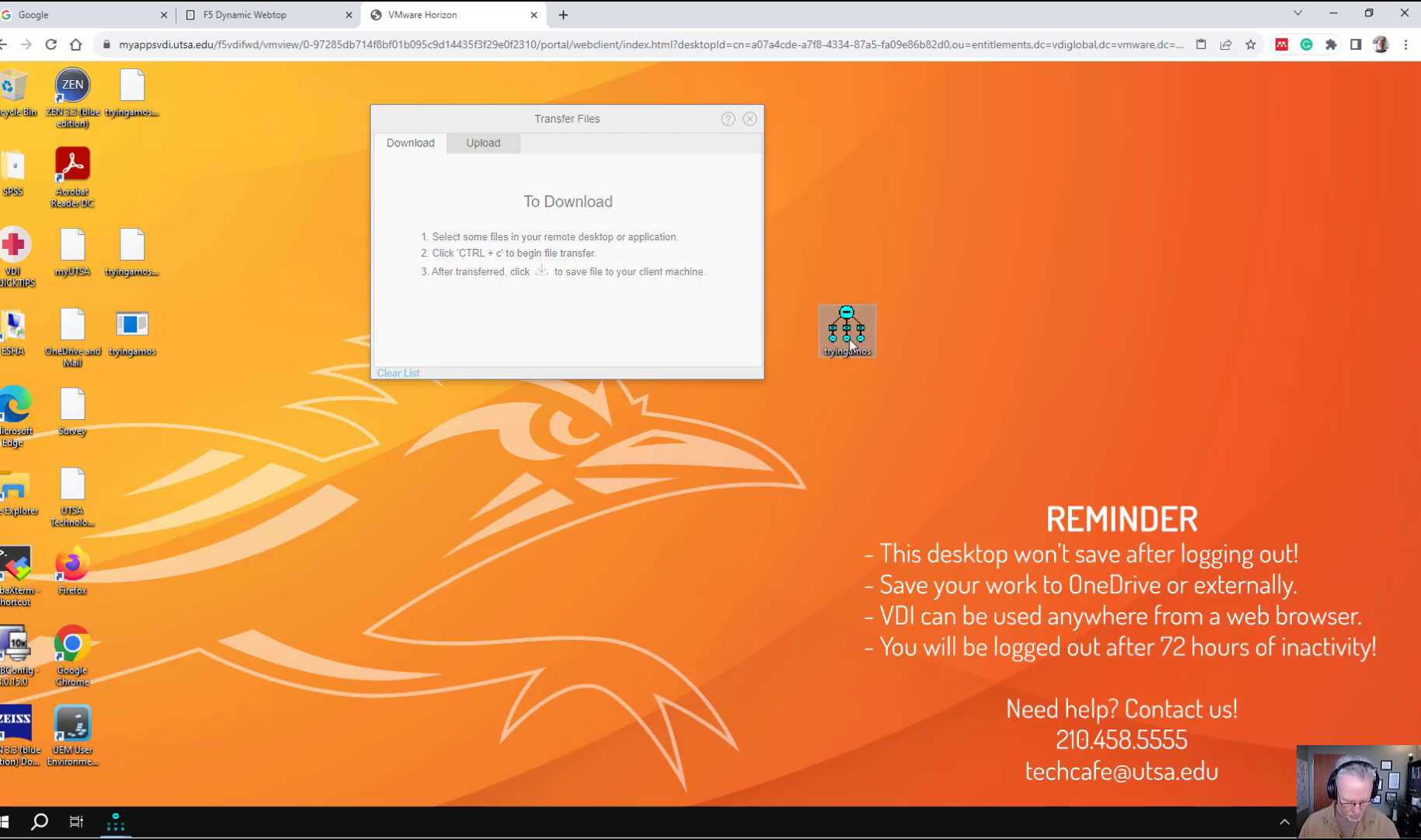
key(ctrl+c)
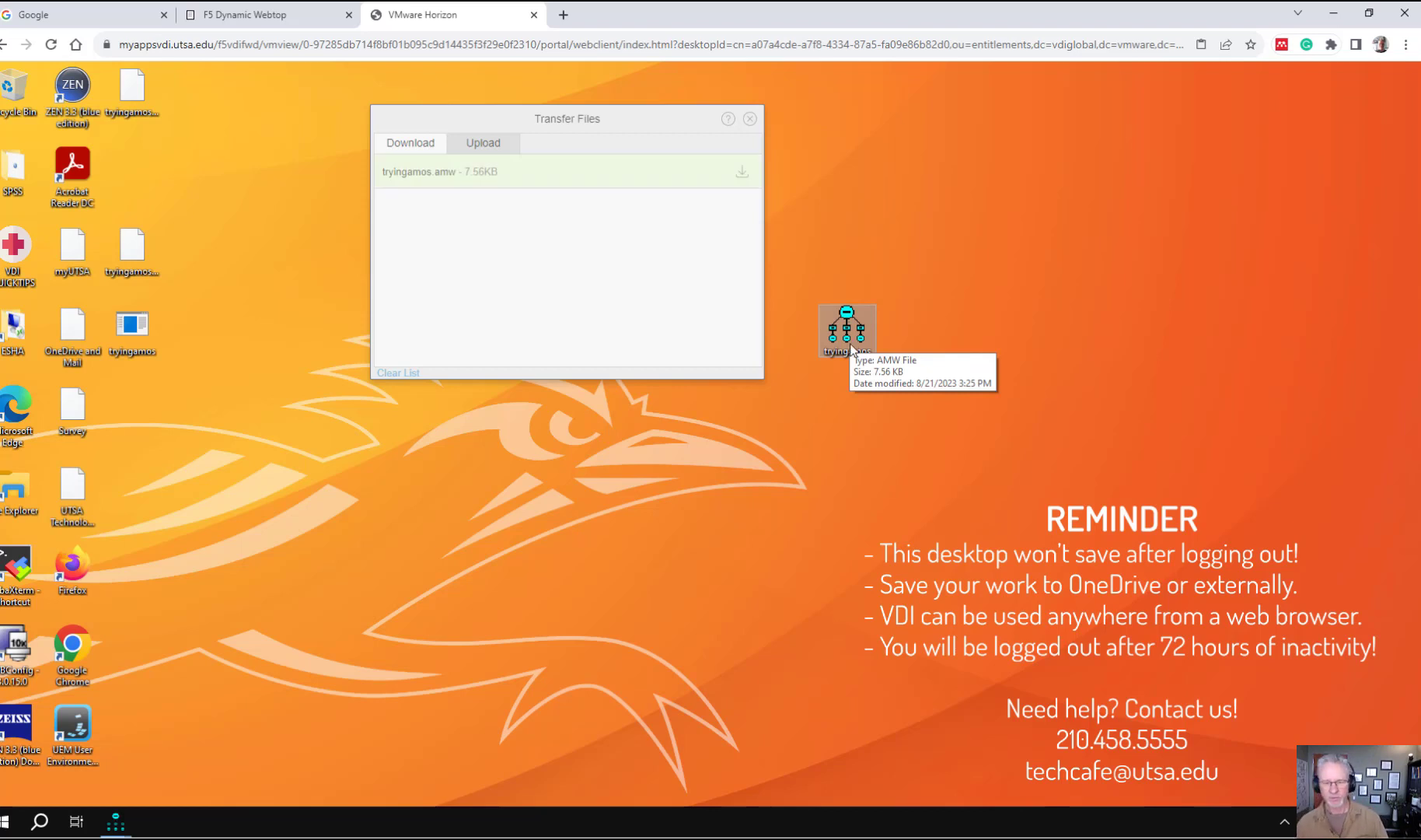
click(742, 174)
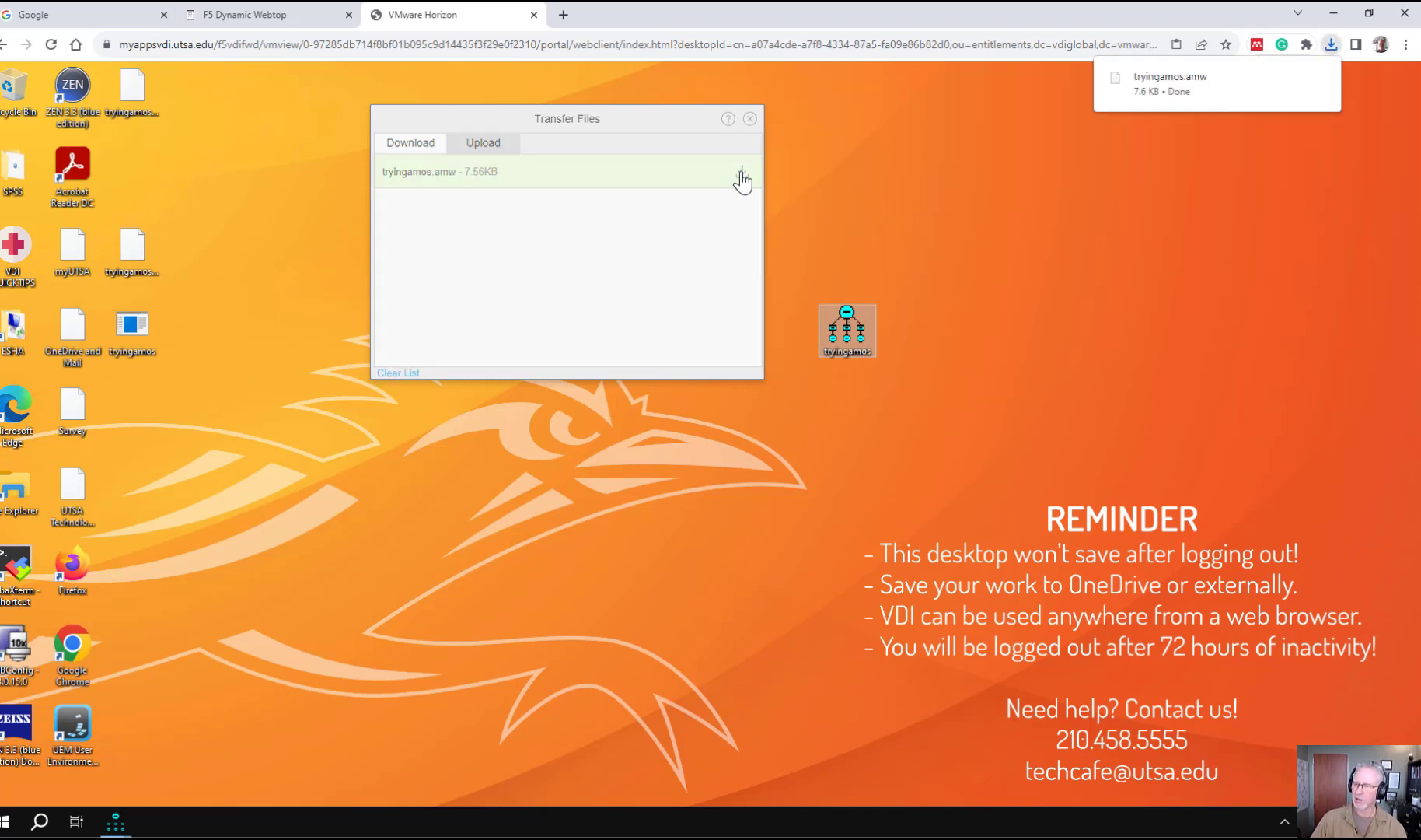
click(1179, 83)
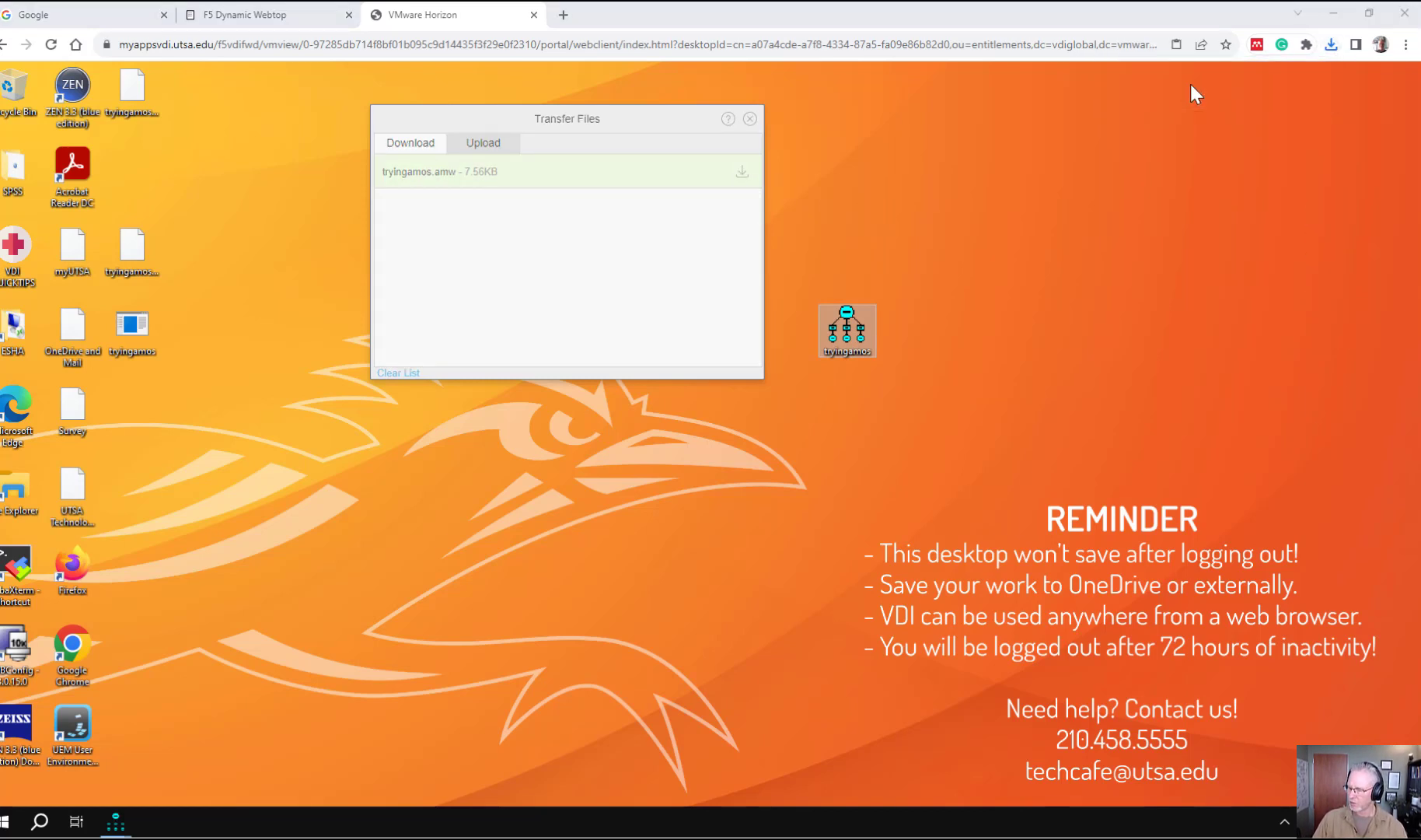